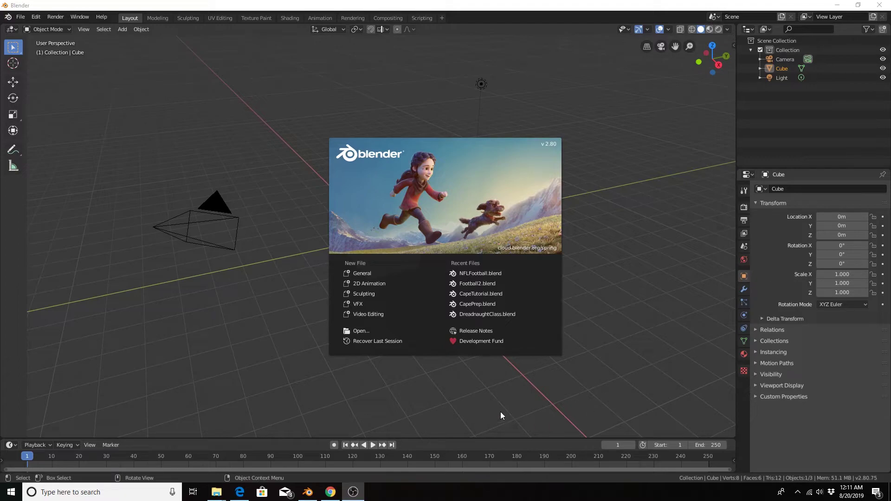
Step: Review the 'official nfl football' image results, then move to the GameTextures football leather page
left_click(330, 492)
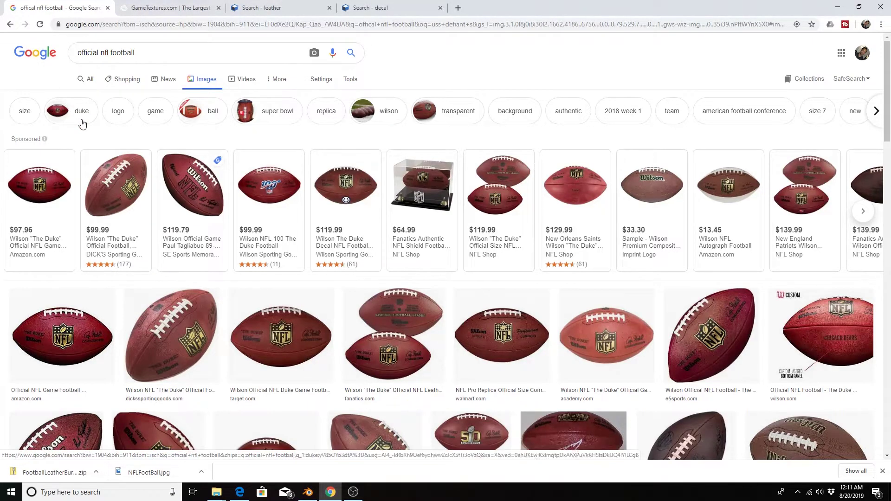
mouse_move(366, 185)
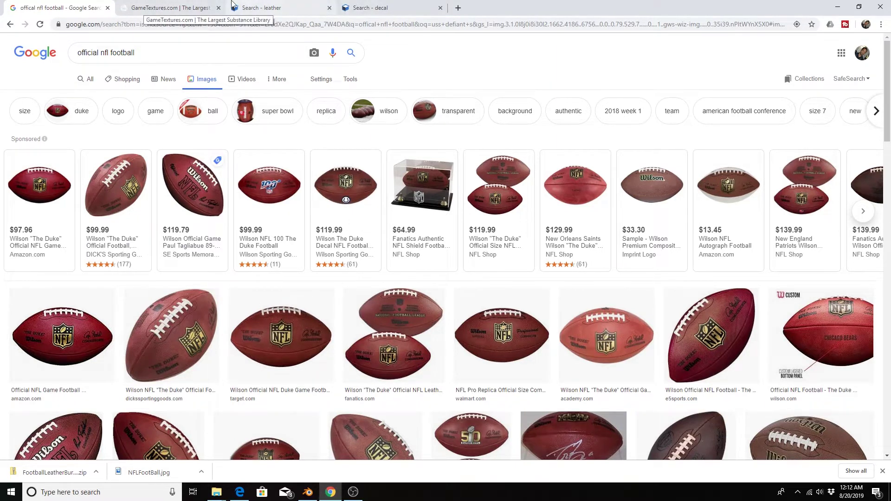
left_click(172, 9)
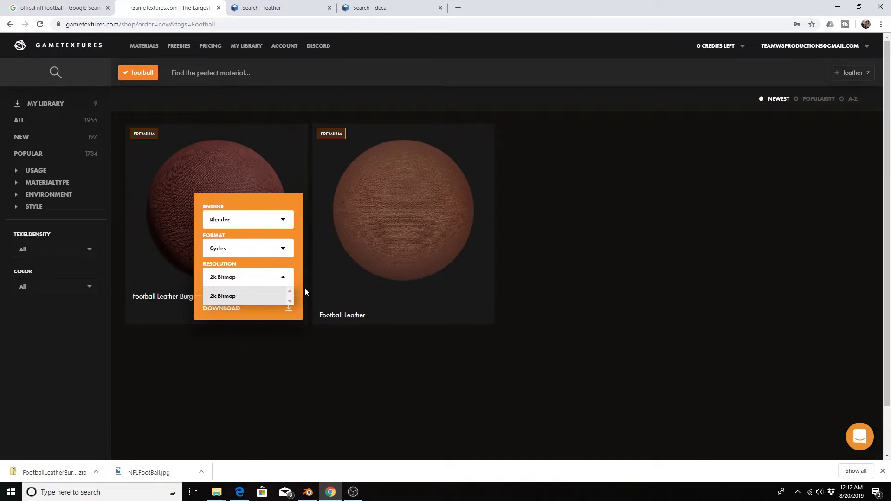
Step: Open Football Leather Burgundy's download options and choose Blender as the engine
left_click(243, 377)
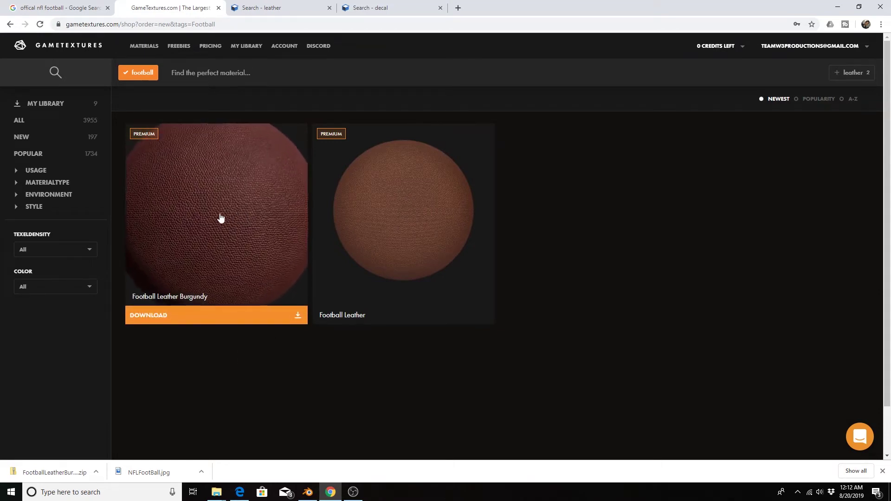
left_click(297, 317)
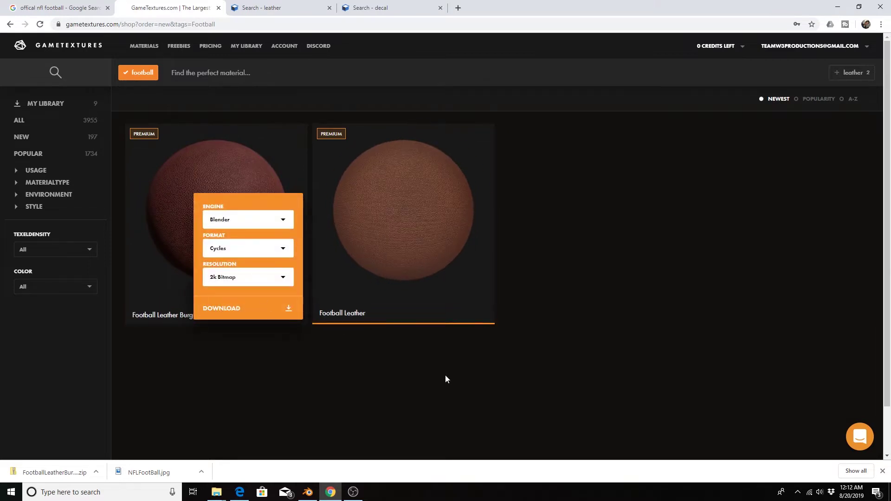
mouse_move(384, 310)
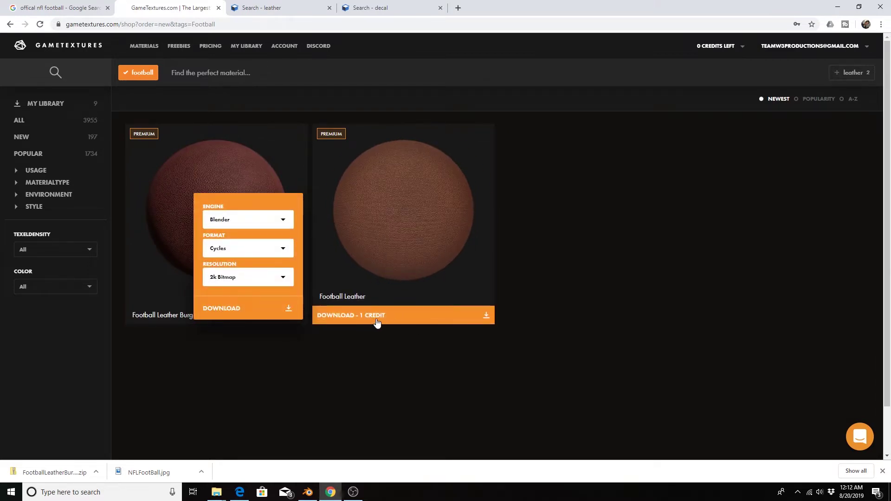
left_click(242, 222)
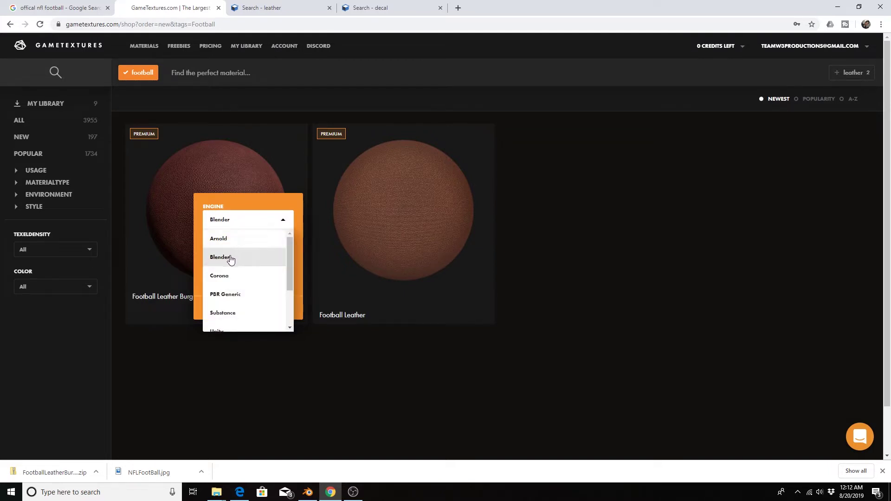
scroll(231, 275, "down", 3)
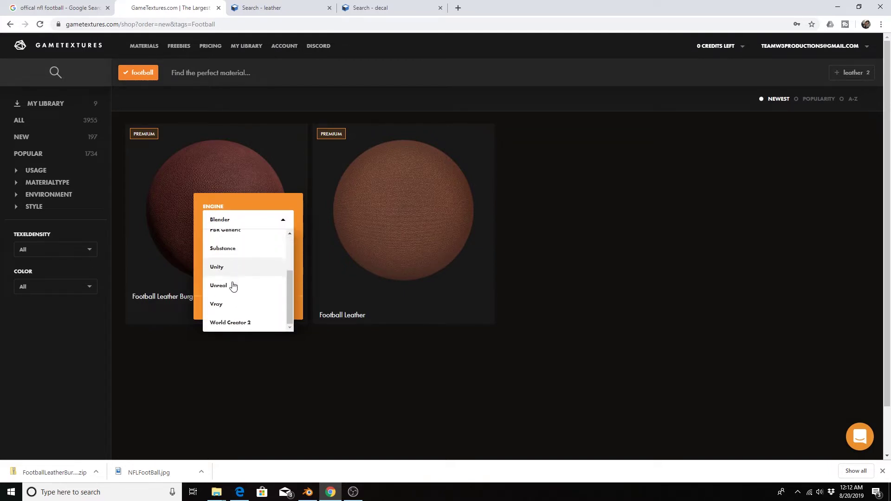
scroll(242, 256, "up", 3)
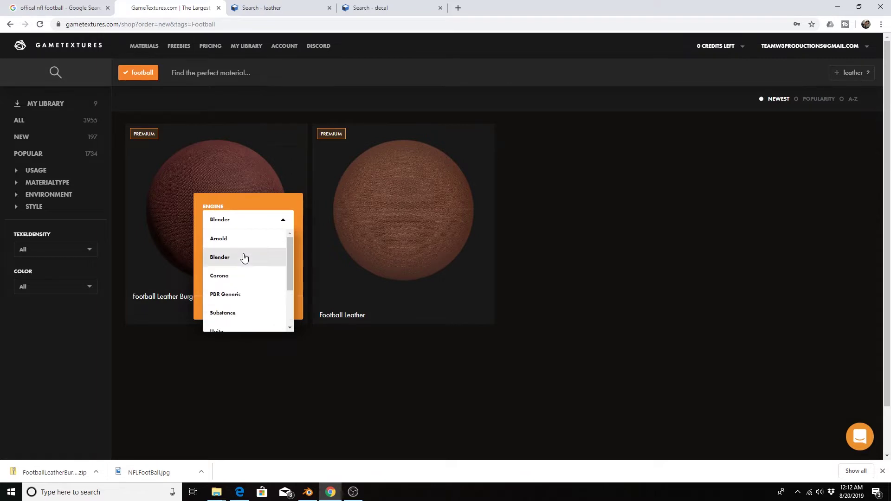
left_click(212, 361)
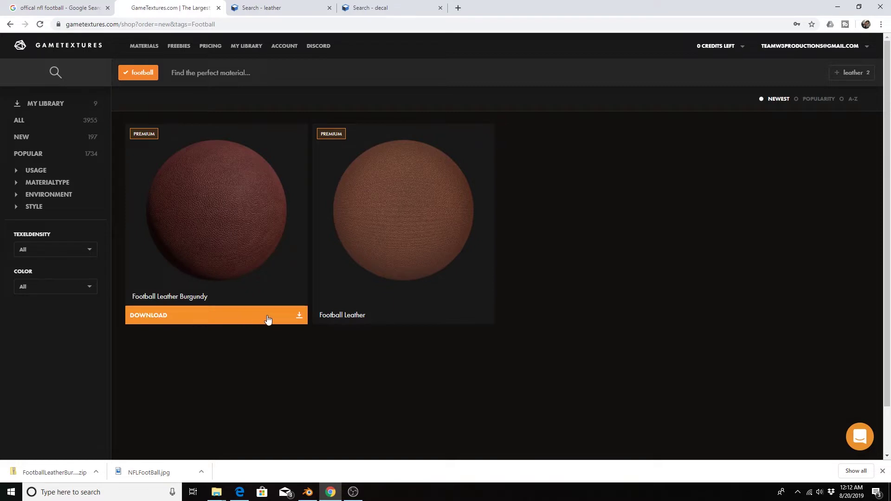
Step: Set the Football Leather Burgundy download format to Cycles and resolution to 2k Bitmap
left_click(271, 319)
left_click(239, 251)
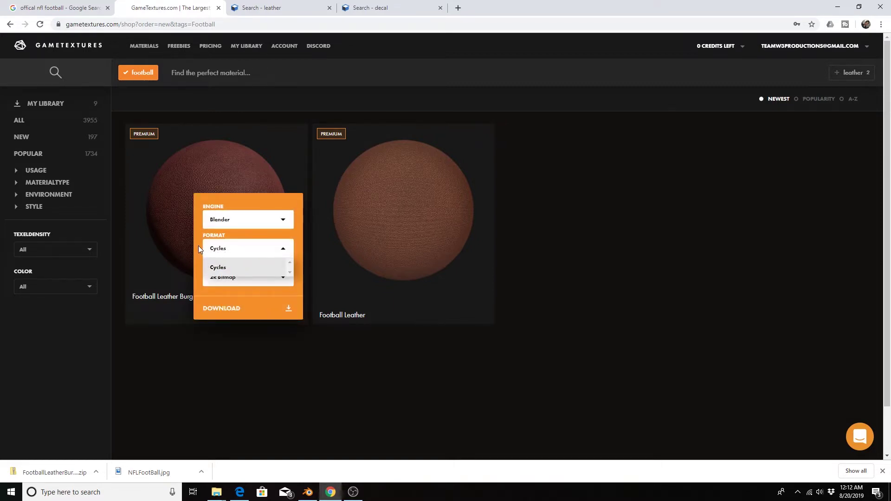
left_click(218, 267)
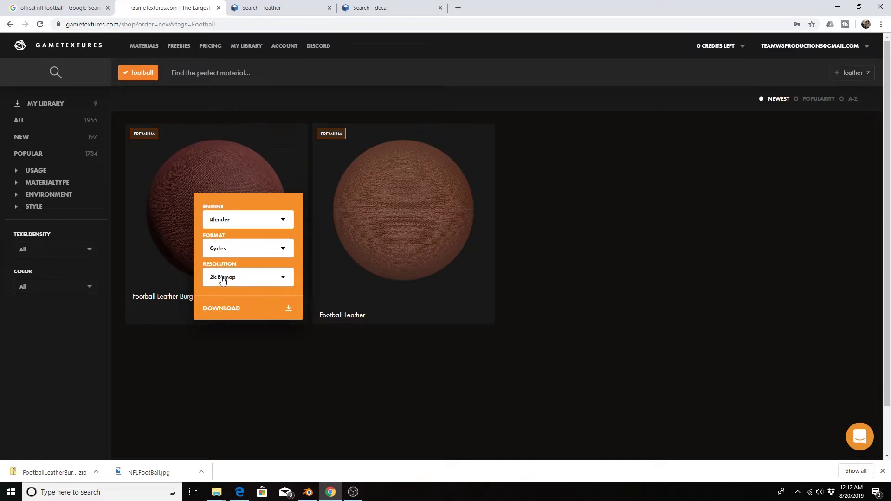
left_click(223, 278)
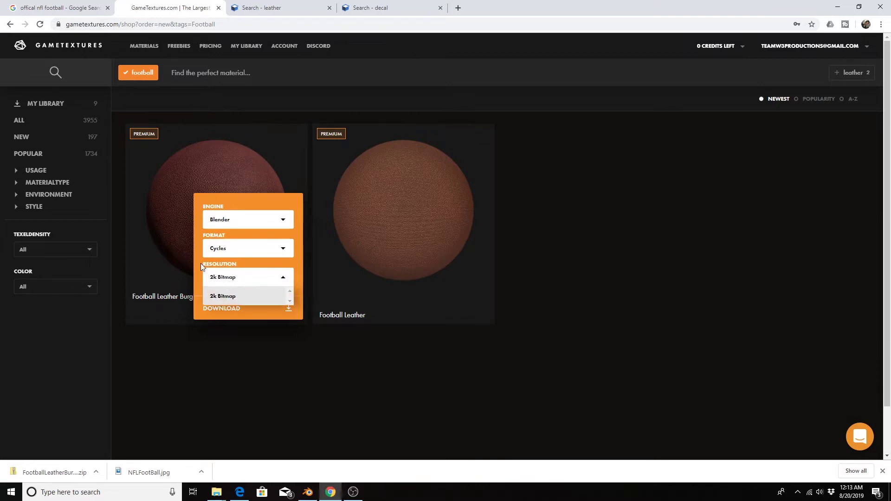
left_click(201, 263)
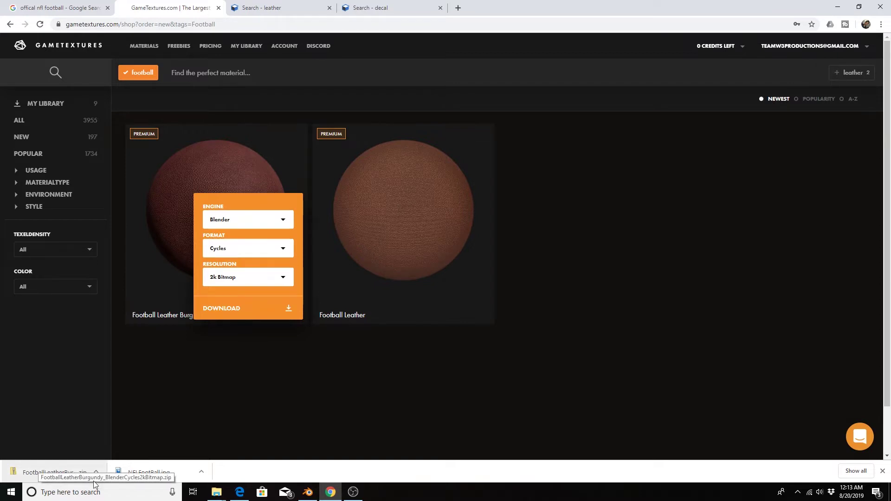
Step: Check the extracted FootballLeatherBurgundy texture maps, glance at textures.com leather results, then reveal Blender
mouse_move(216, 492)
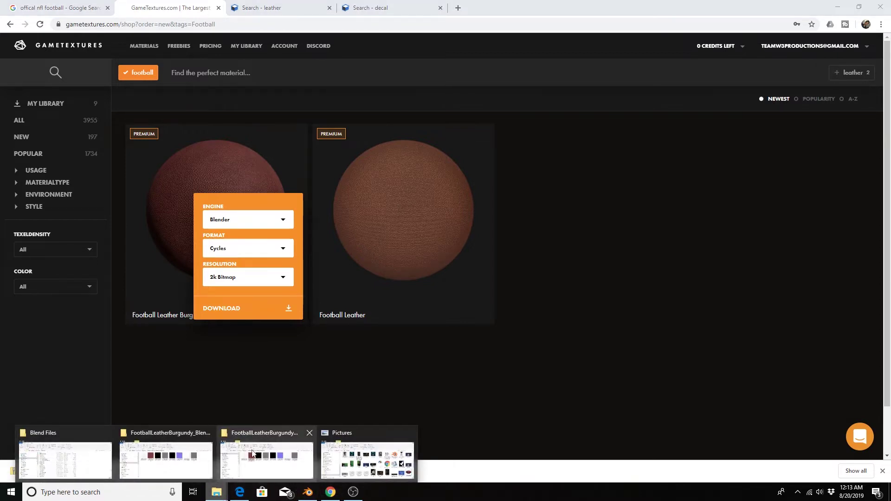
left_click(252, 452)
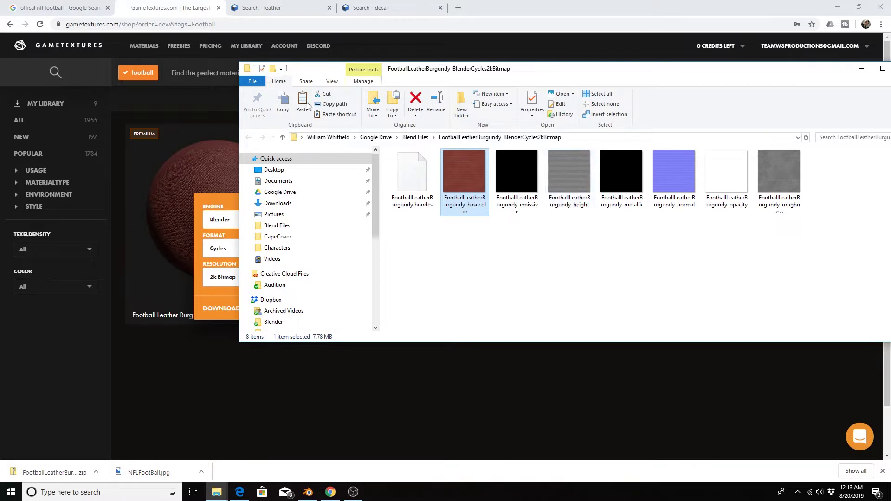
left_click(278, 9)
left_click(278, 9)
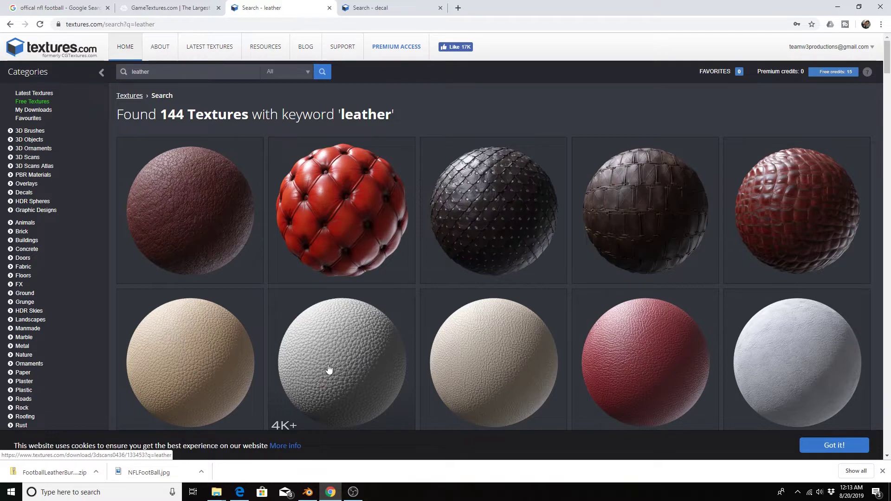
left_click(834, 9)
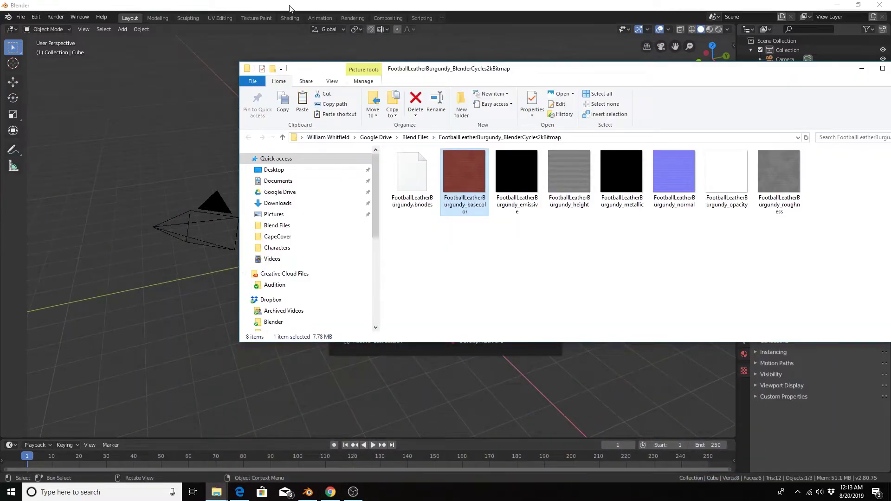
Step: Bring Blender to the front and dismiss its splash screen
left_click(294, 7)
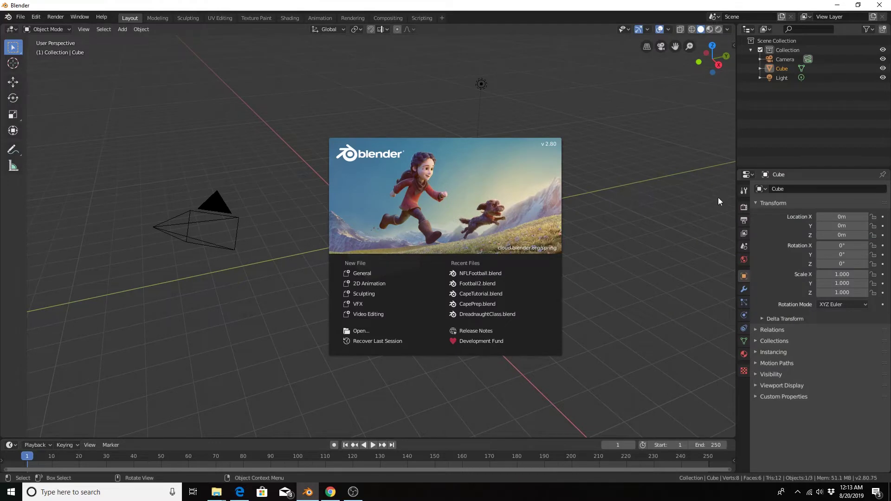
left_click(744, 206)
left_click(744, 206)
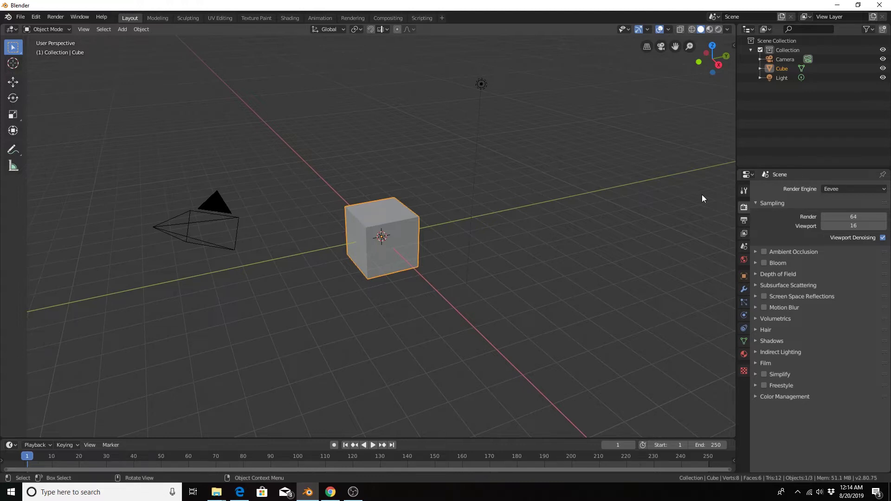
Step: Set the scene Unit System to Imperial, keeping length in Feet
left_click(744, 246)
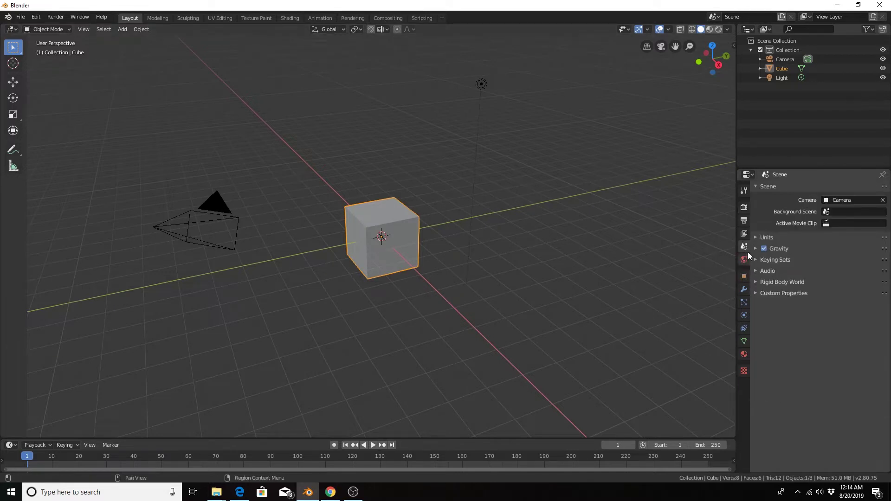
left_click(757, 236)
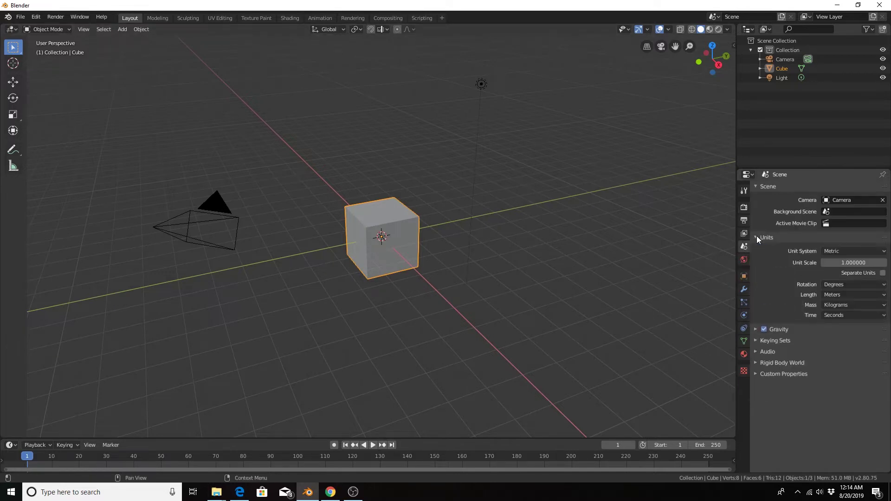
left_click(842, 251)
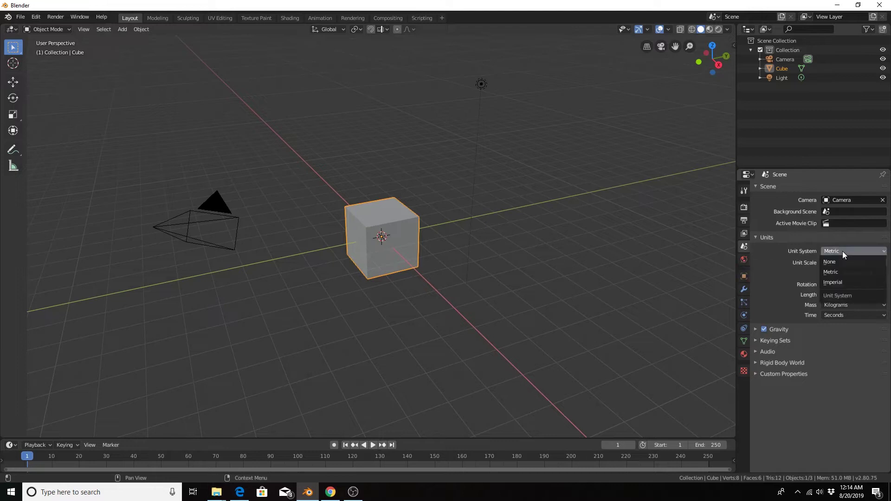
left_click(837, 281)
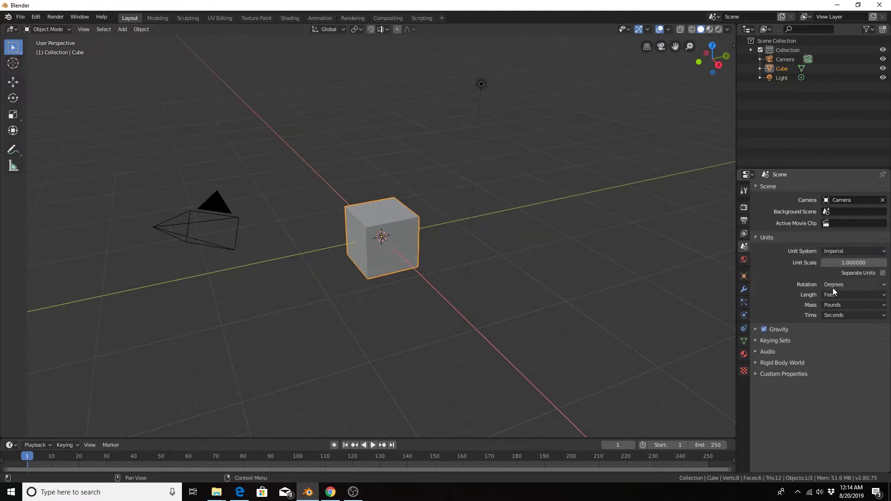
left_click(834, 297)
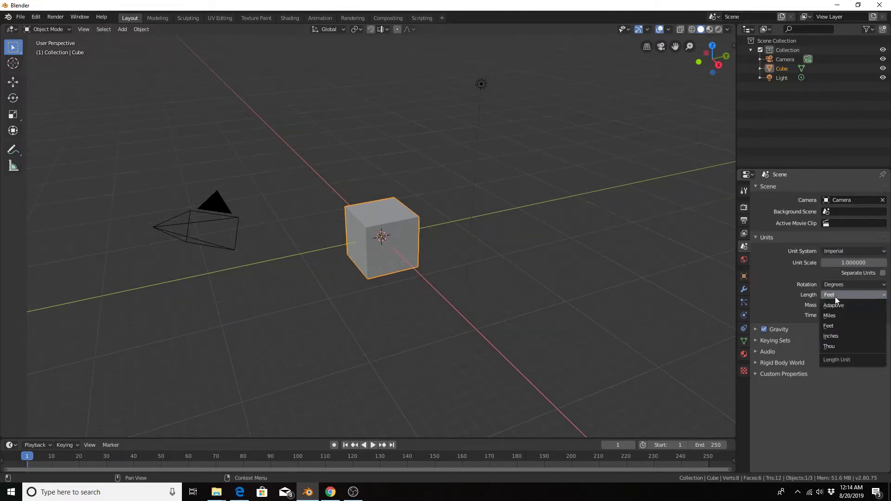
left_click(834, 324)
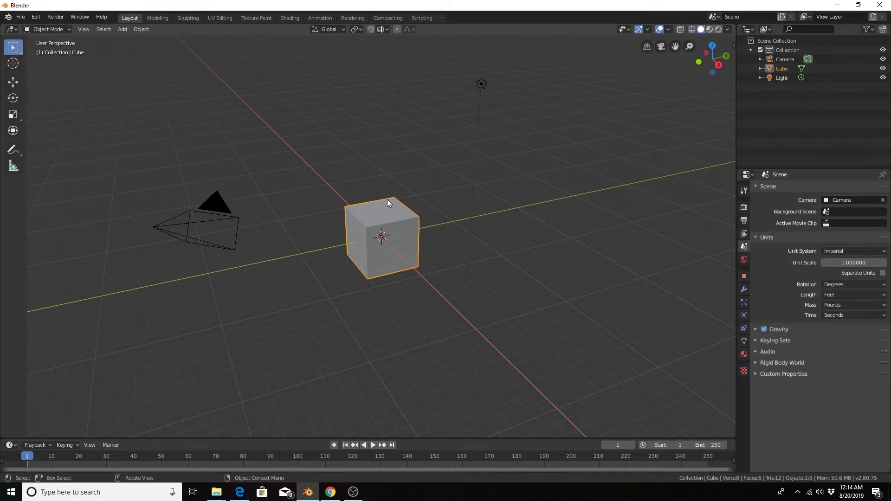
Step: Replace the default cube with a new UV sphere
key("x")
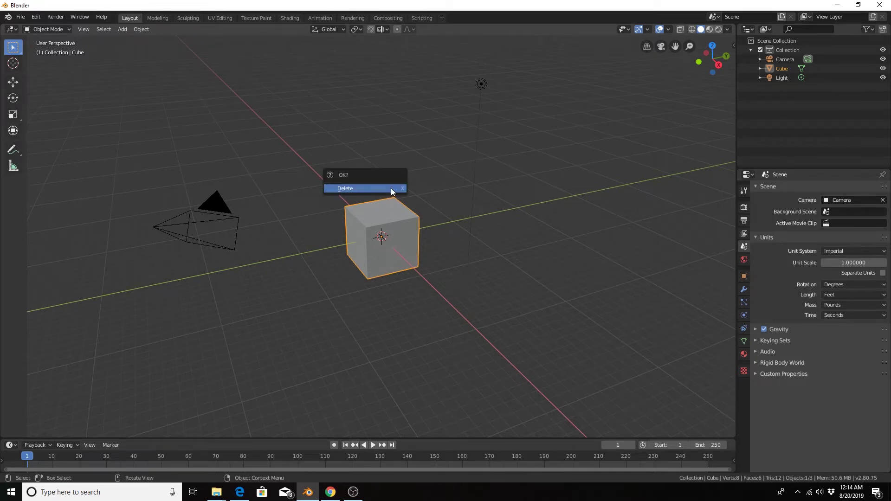
left_click(391, 188)
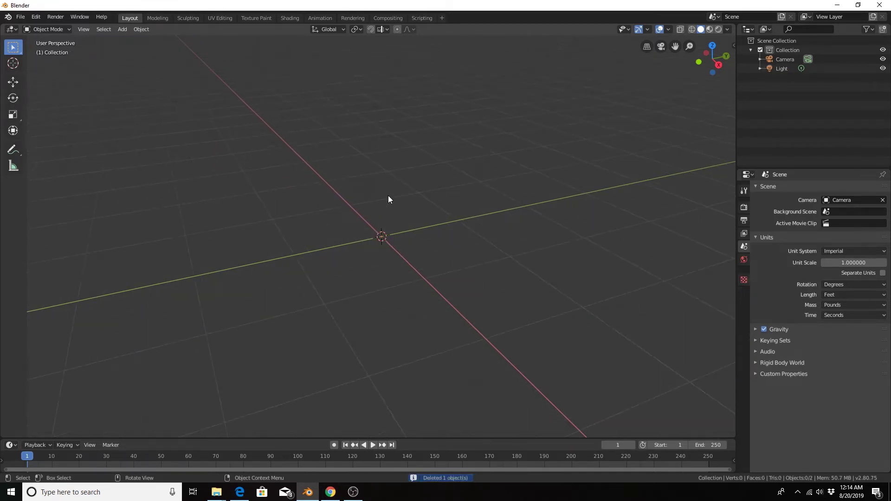
key("shift+a")
mouse_move(393, 196)
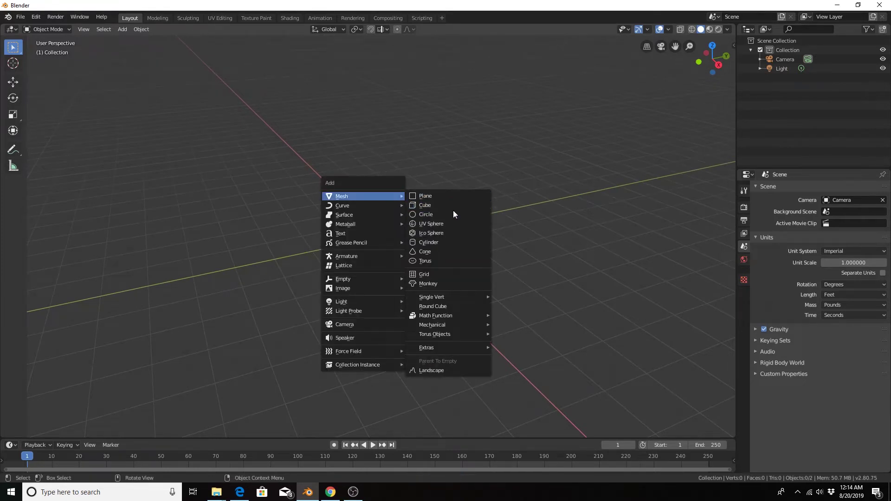
left_click(451, 222)
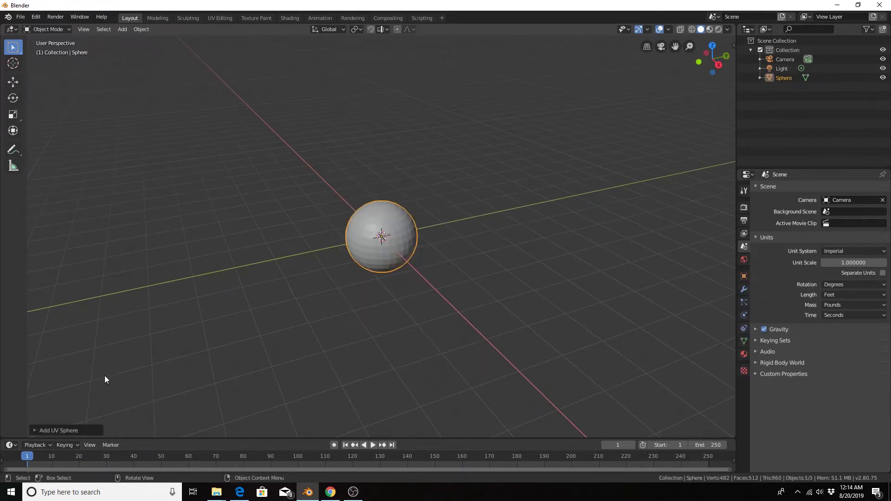
Step: Enter a 3.5 radius for the sphere, switching scene length units to inches
left_click(36, 431)
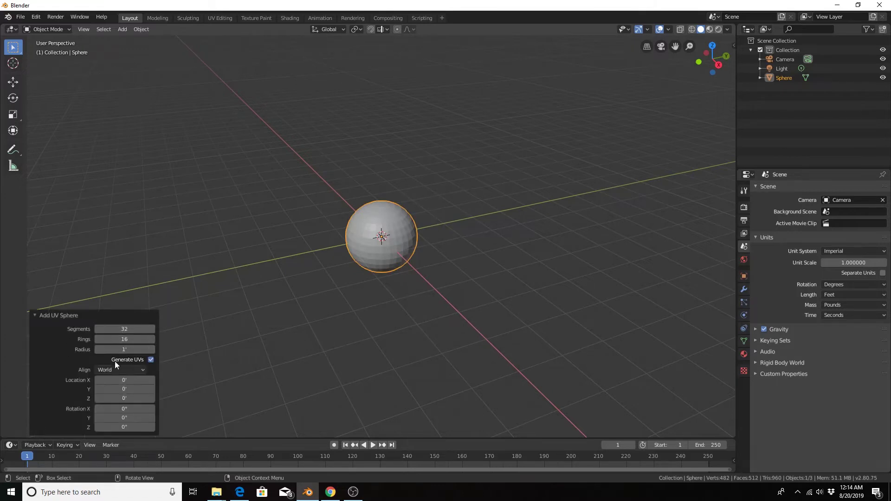
scroll(379, 260, "up", 4)
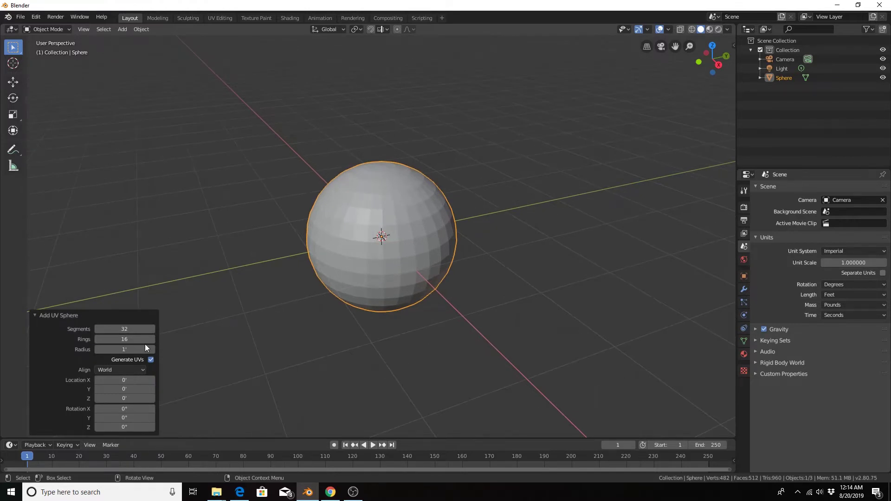
left_click(120, 351)
type("3.5")
key("Escape")
left_click(835, 294)
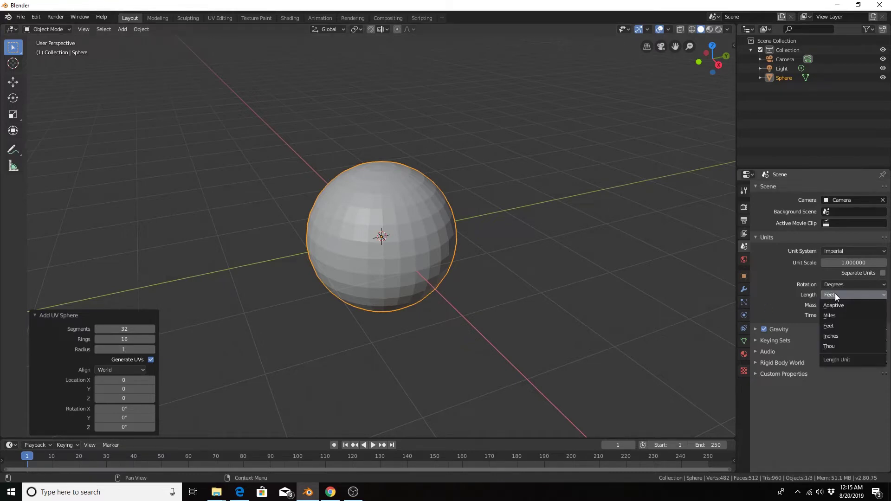
left_click(838, 337)
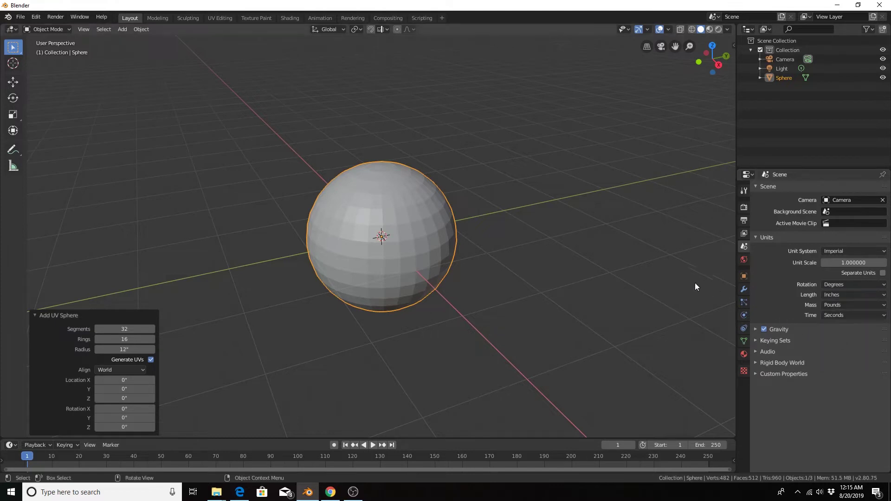
left_click(125, 349)
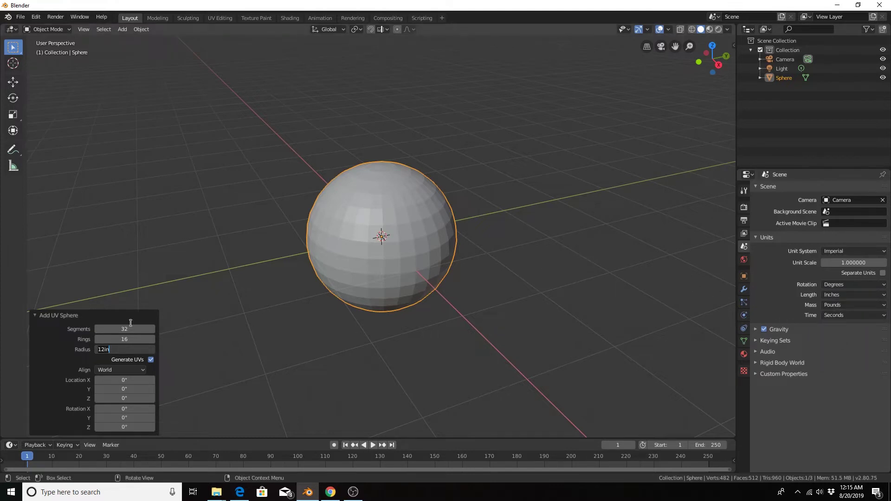
key("ctrl+a")
type("3.5")
key("Return")
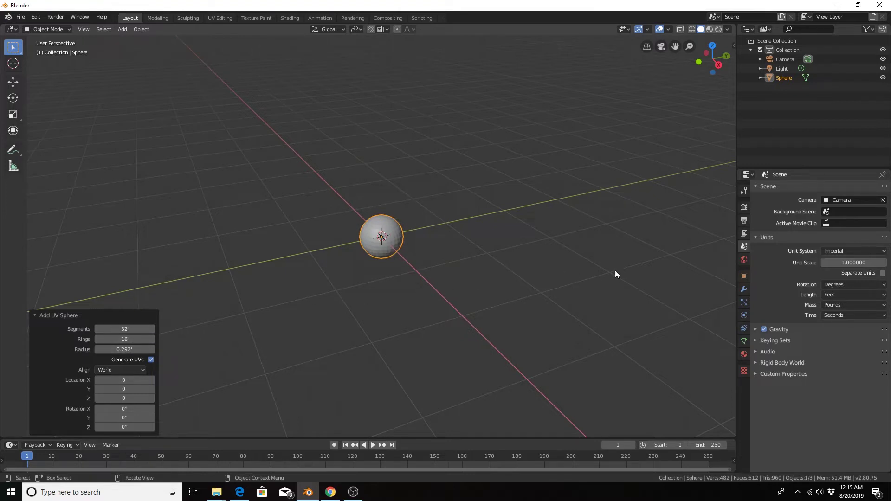
Step: Commit the sphere radius as 3.5in and leave scene length units in Feet
left_click(842, 295)
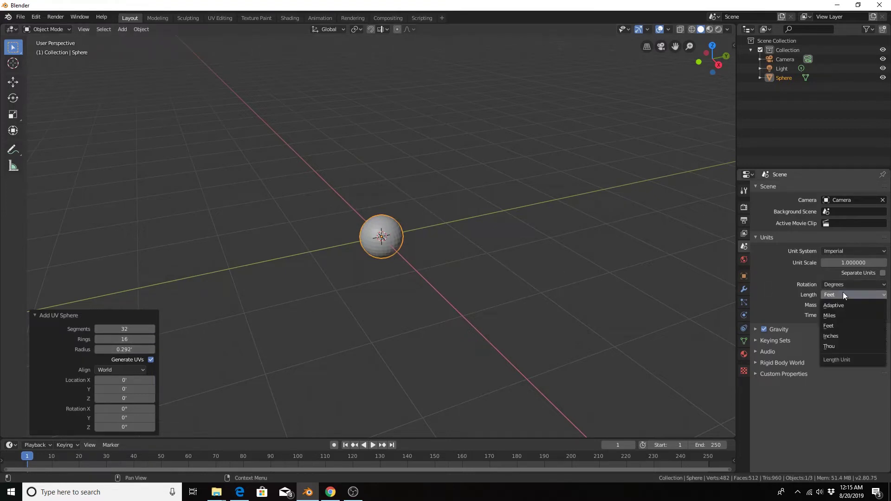
left_click(838, 335)
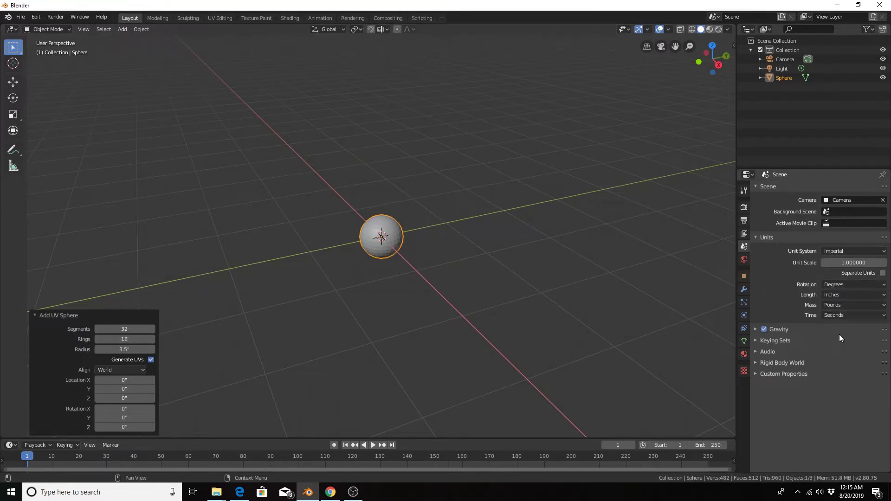
left_click(121, 350)
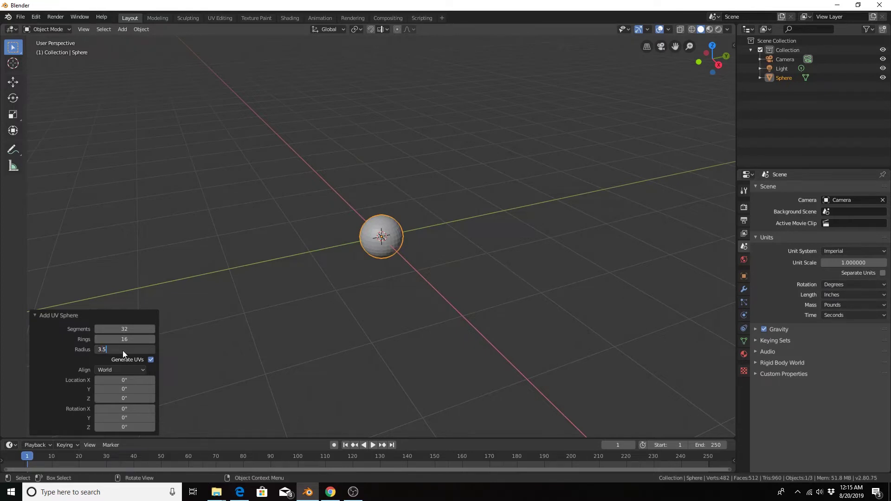
key("Return")
left_click(121, 349)
type("3.")
type("5in")
key("Return")
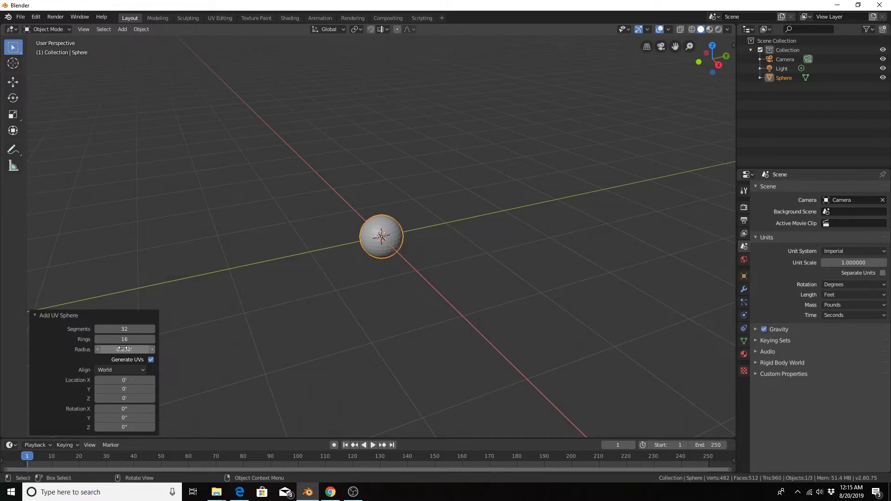
left_click(840, 294)
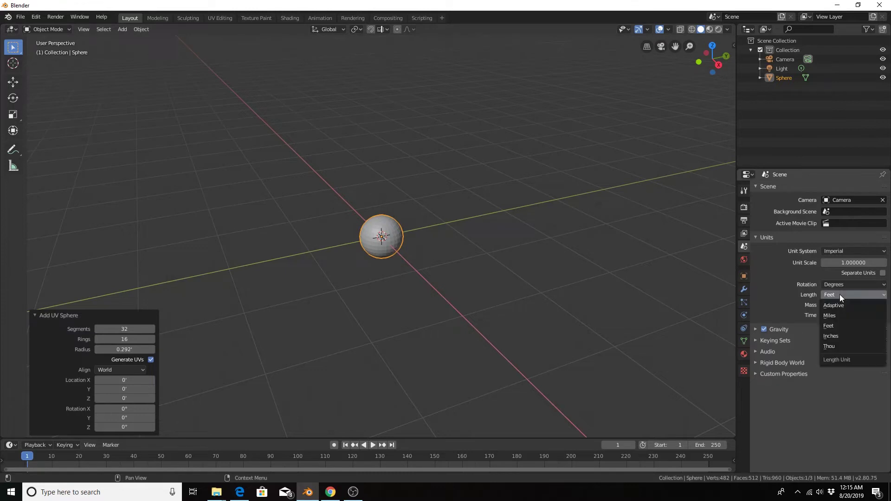
left_click(843, 324)
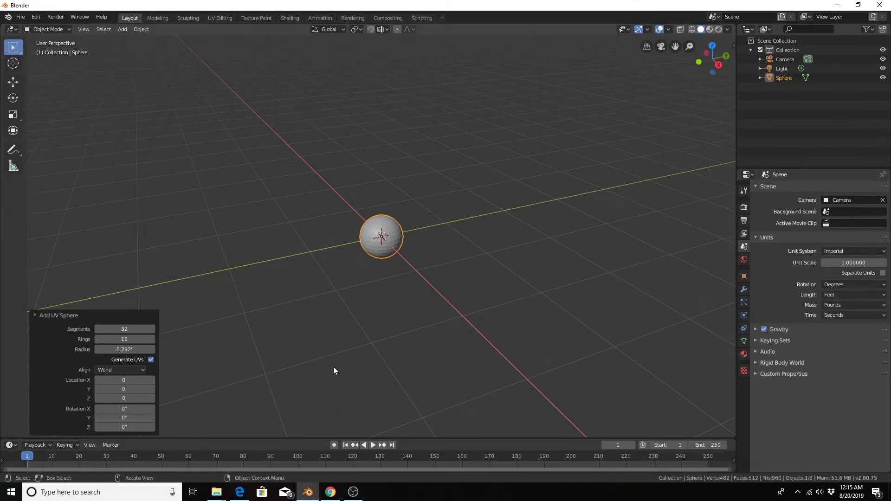
Step: Set the sphere's X rotation to 90° and frame it in the view
left_click(126, 408)
type("0d")
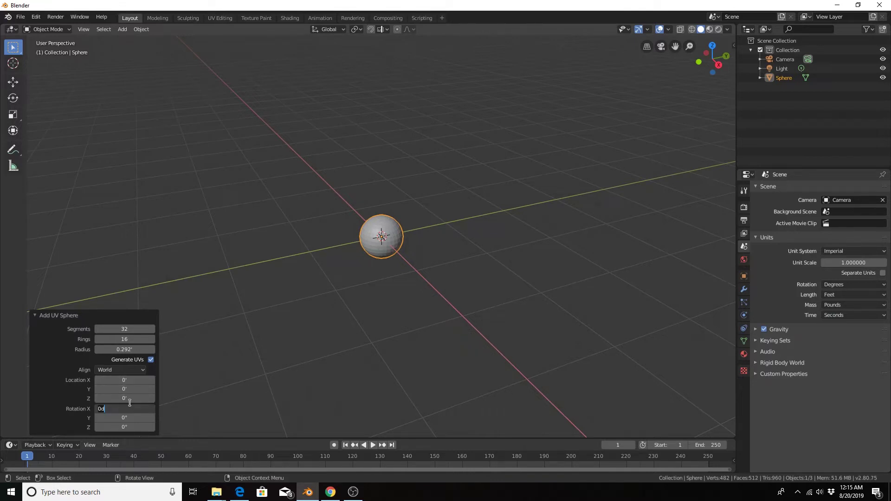
key("Return")
key("KP_Decimal")
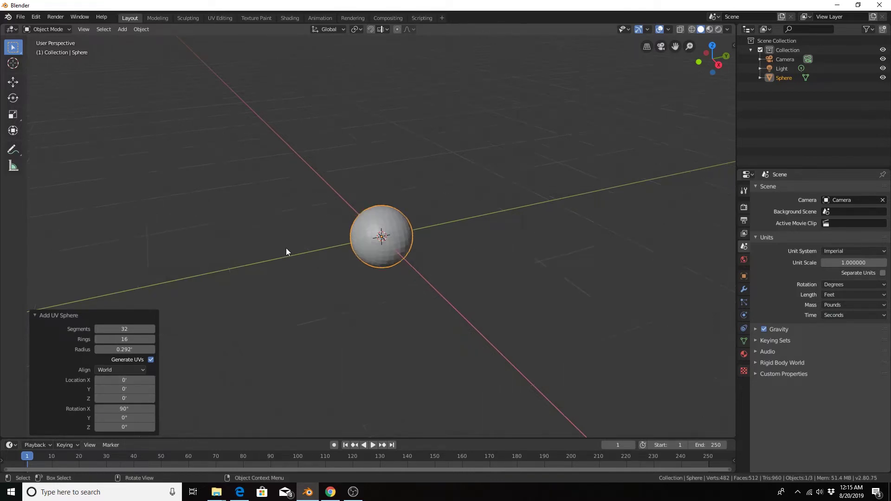
middle_click_drag(291, 253, 320, 244)
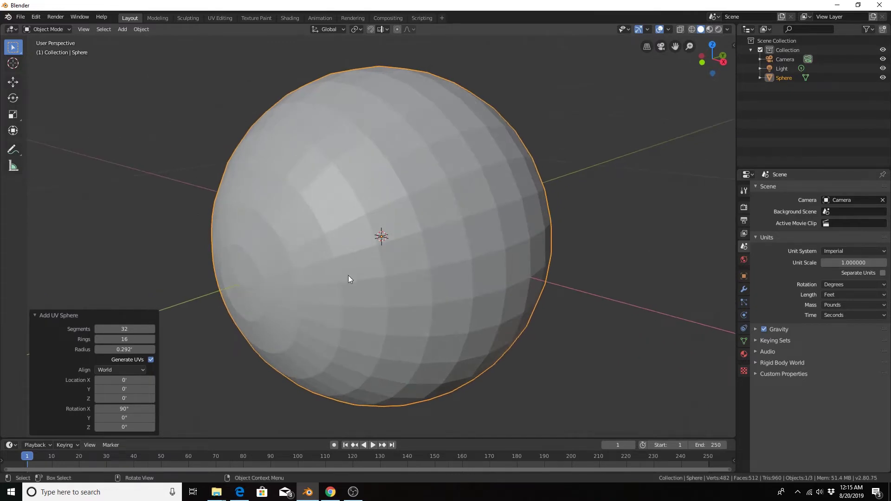
scroll(357, 246, "down", 3)
scroll(353, 238, "up", 2)
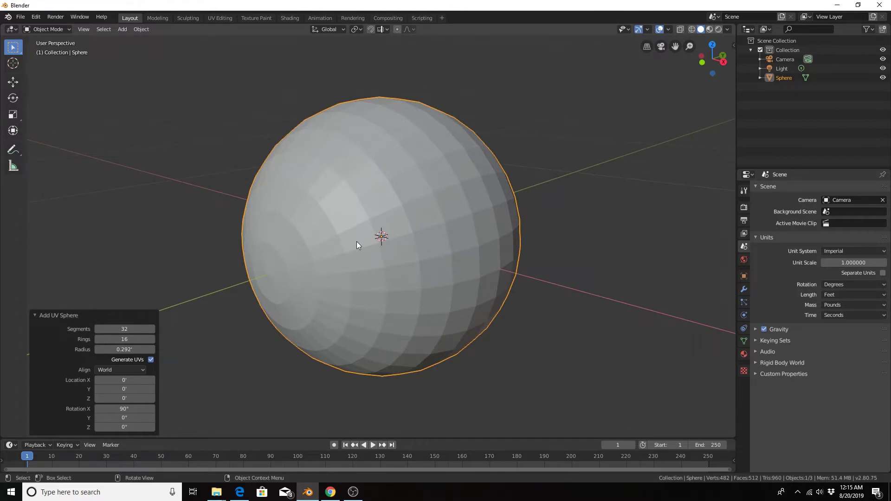
key("ctrl+a")
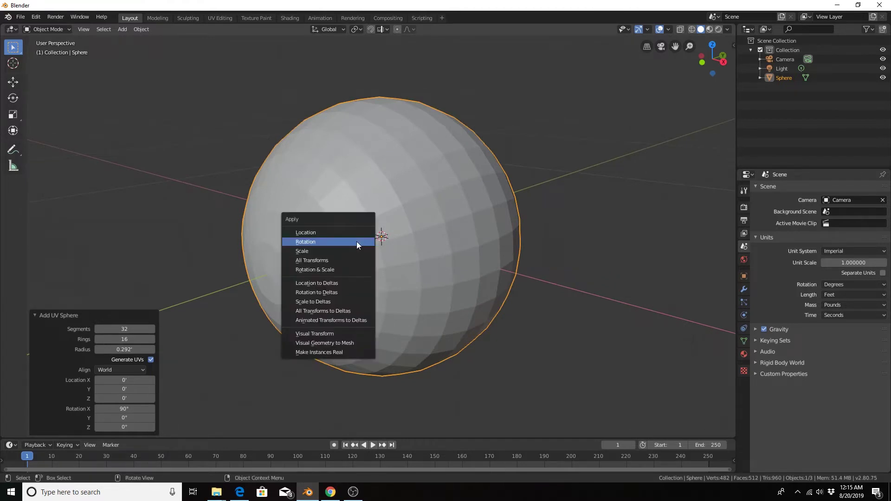
Step: Apply the 90° X rotation to the sphere's mesh and orbit toward a front view
left_click(310, 241)
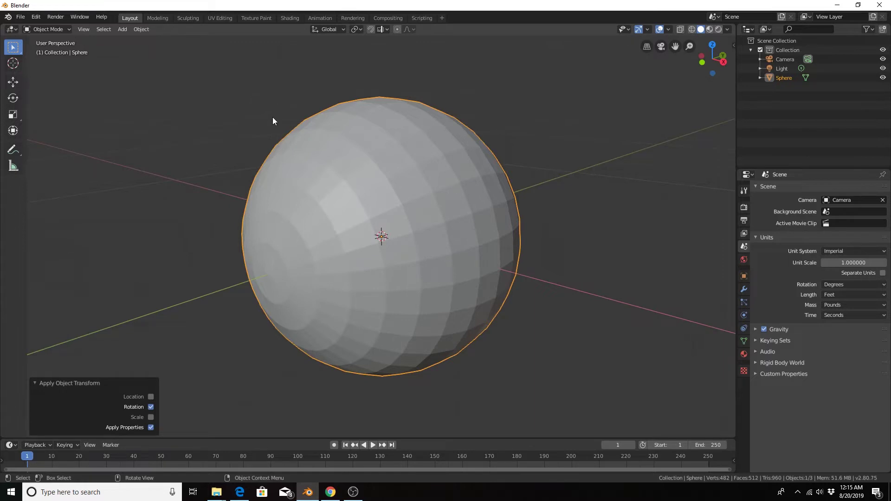
scroll(311, 171, "down", 2)
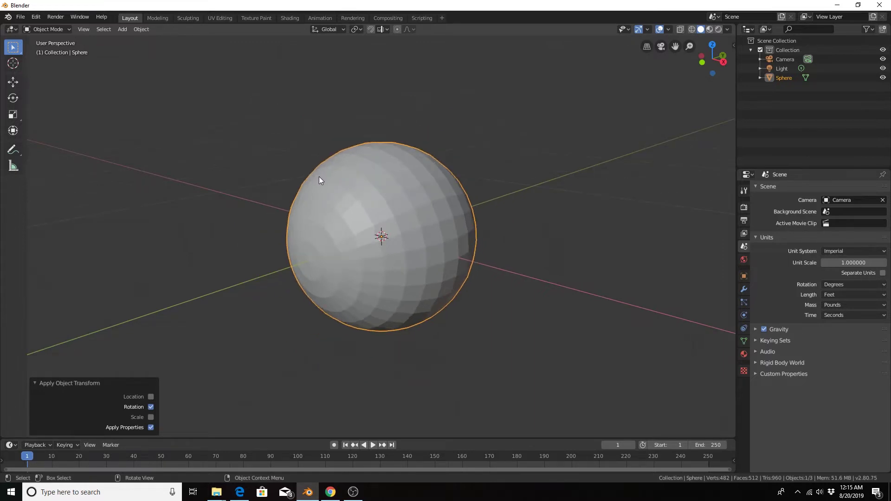
mouse_move(344, 186)
middle_mouse_down()
mouse_move(370, 189)
mouse_move(402, 172)
mouse_move(428, 201)
mouse_move(350, 244)
mouse_move(327, 228)
middle_mouse_up()
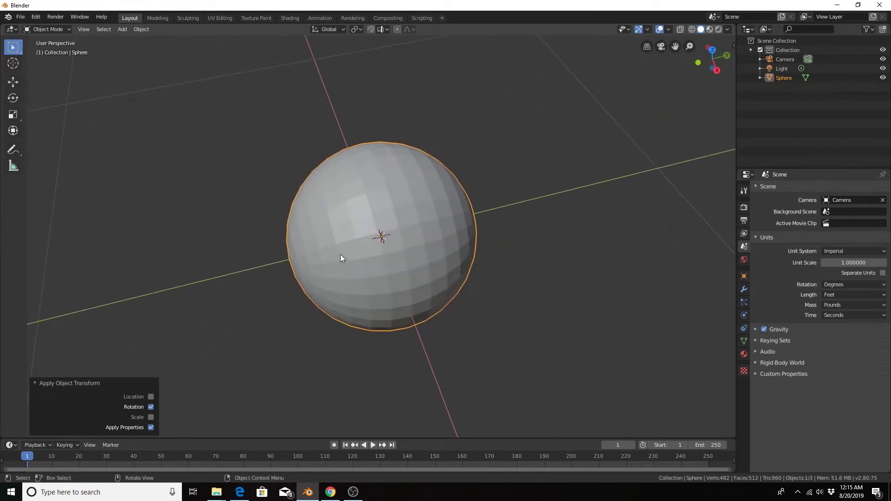
mouse_move(349, 262)
middle_mouse_down()
mouse_move(319, 288)
mouse_move(412, 203)
mouse_move(384, 238)
mouse_move(383, 225)
middle_mouse_up()
mouse_move(422, 199)
middle_mouse_down()
mouse_move(360, 246)
mouse_move(277, 282)
middle_mouse_up()
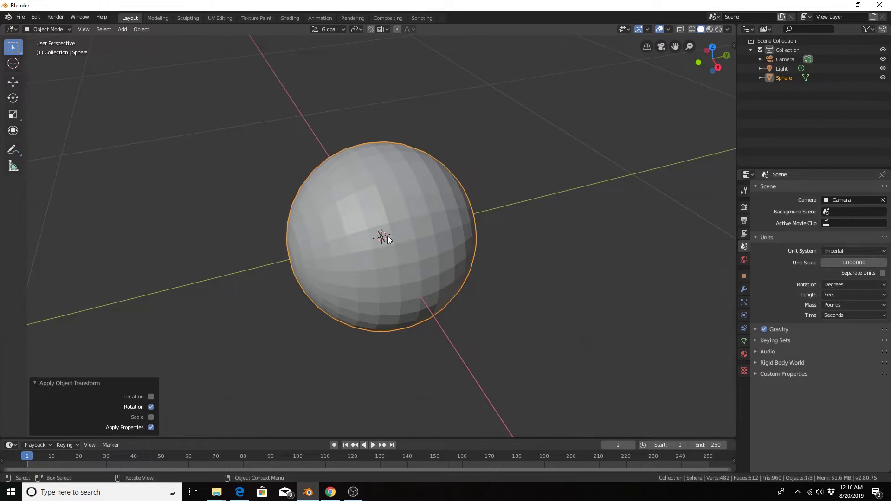
middle_click_drag(293, 234, 372, 200)
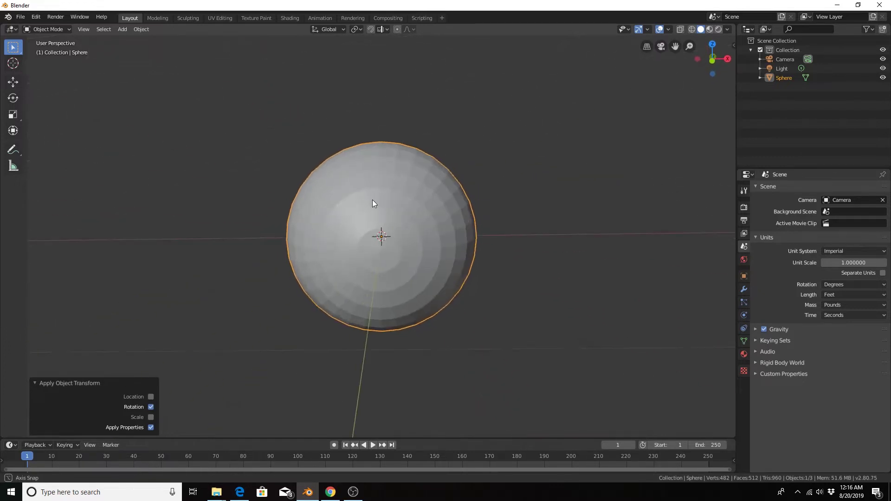
Step: Snap to a front orthographic view, show wireframe shading, and enter Edit Mode on the sphere
key("KP_1")
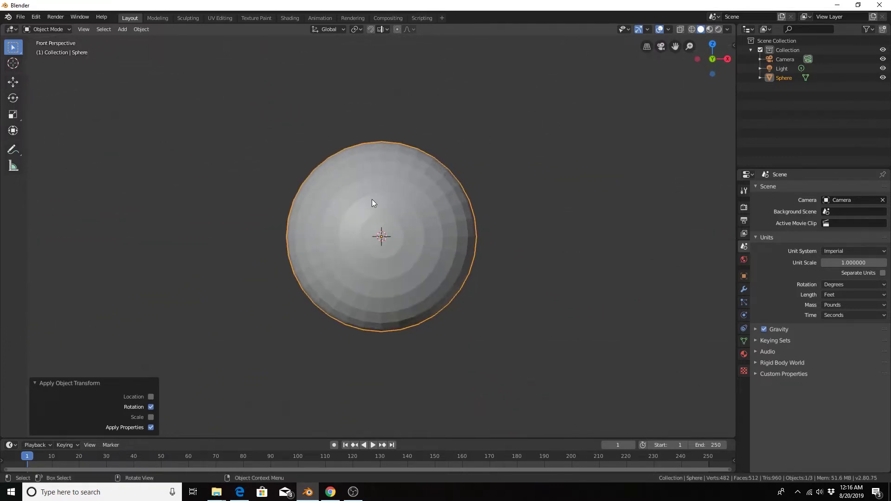
key("KP_5")
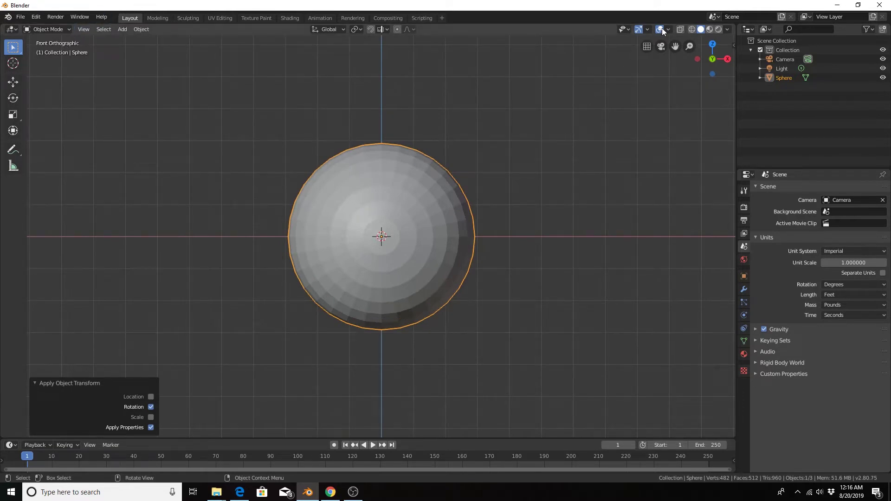
left_click(691, 29)
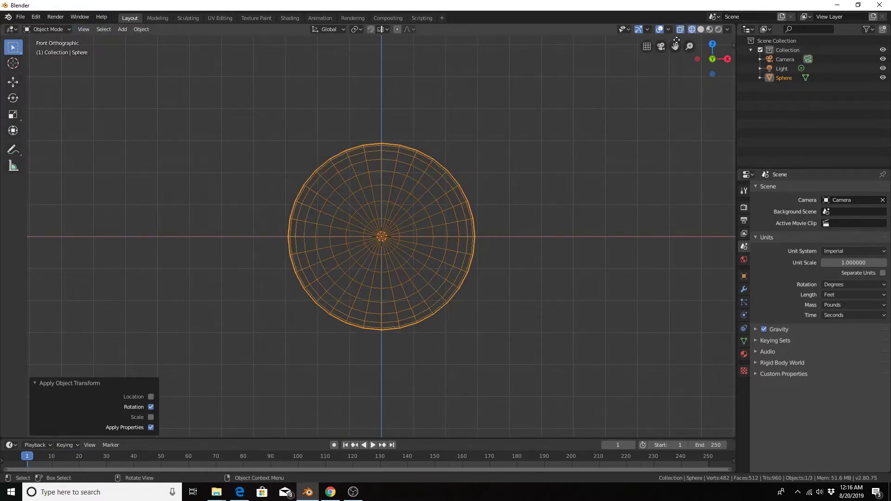
scroll(329, 152, "up", 4)
scroll(330, 152, "down", 2)
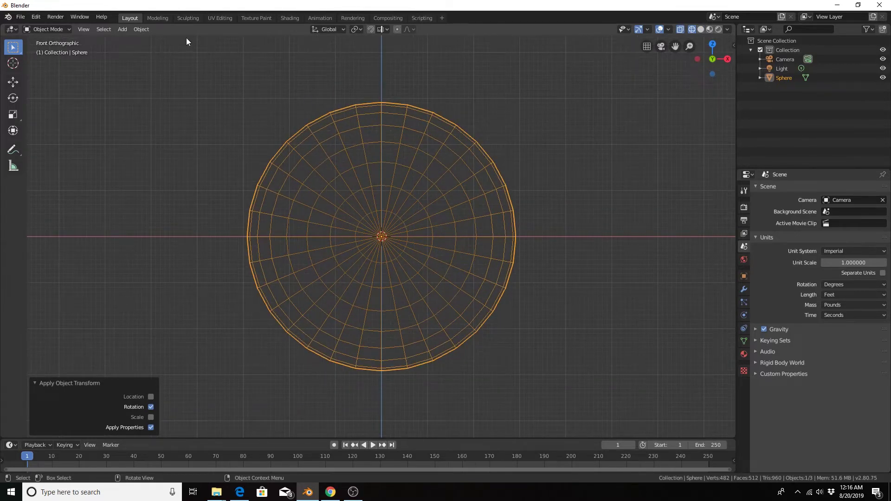
key("Tab")
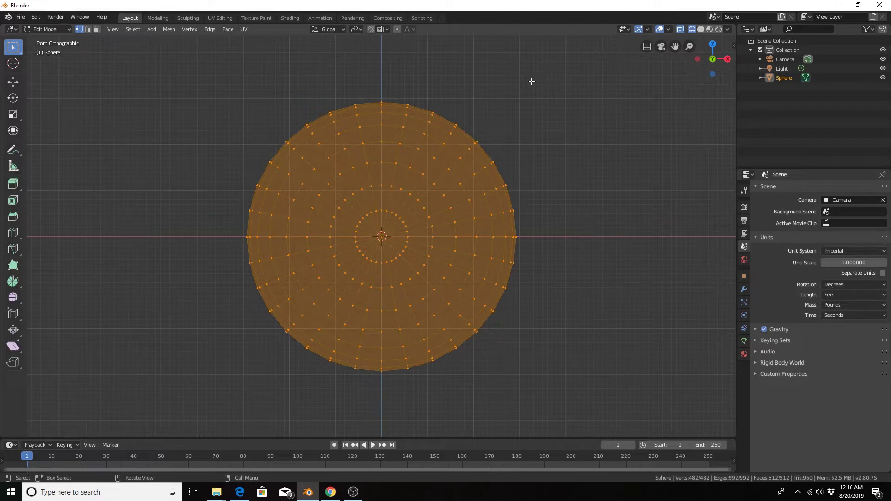
Step: Deselect everything and delete the left half of the sphere's vertices
key("alt+a")
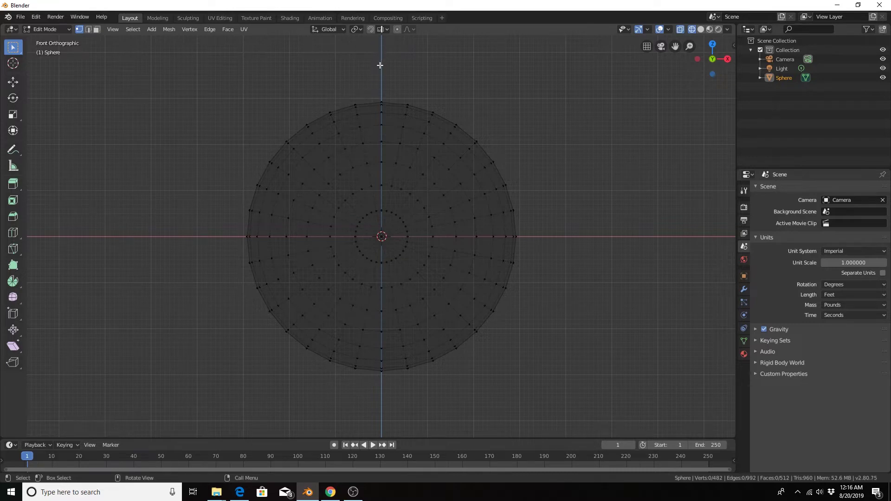
left_click_drag(379, 65, 145, 412)
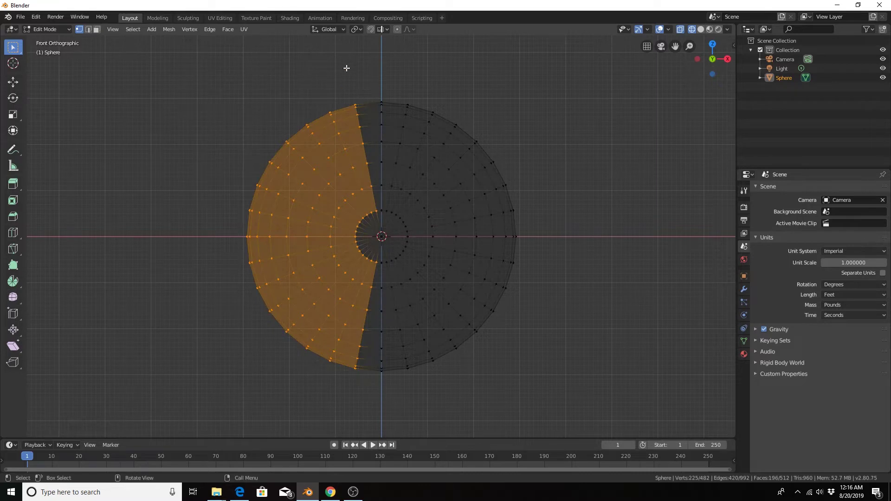
key("x")
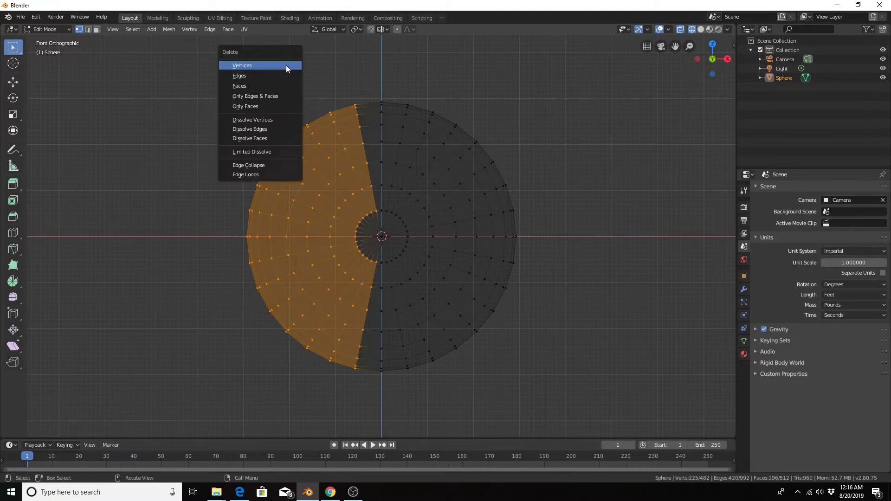
left_click(274, 65)
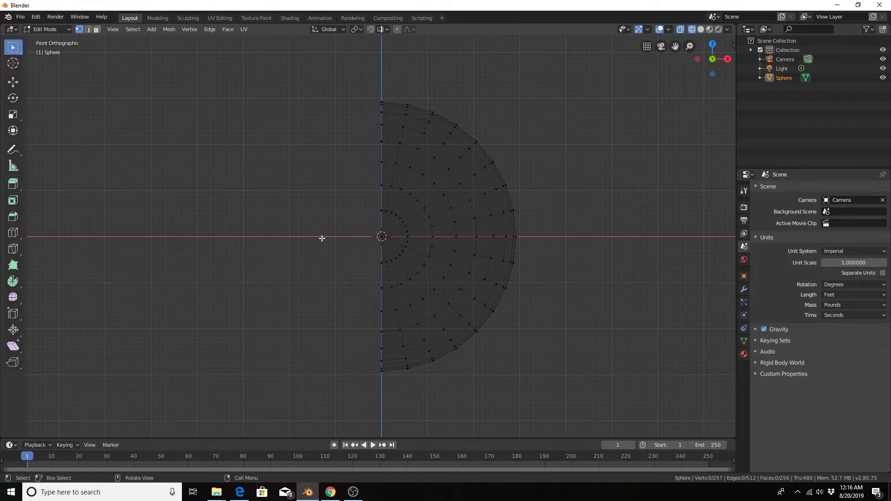
Step: Box-select and delete the bottom half of the remaining mesh
key("b")
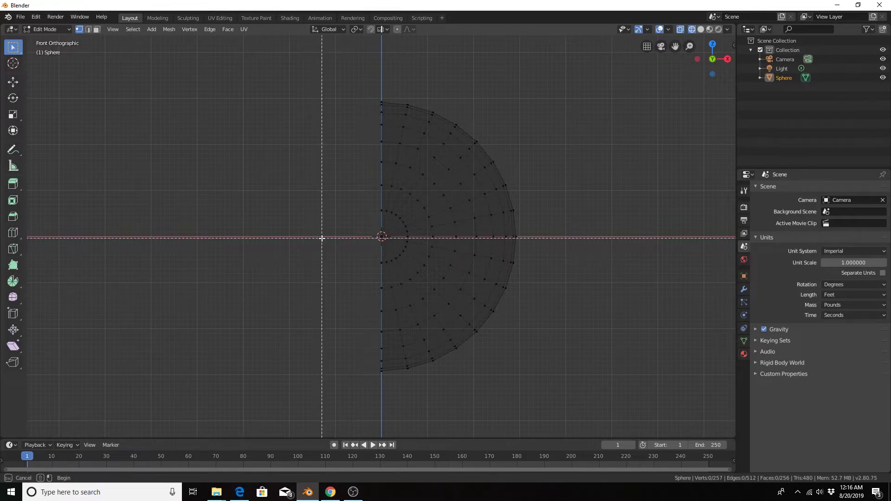
left_click_drag(322, 238, 598, 398)
key("x")
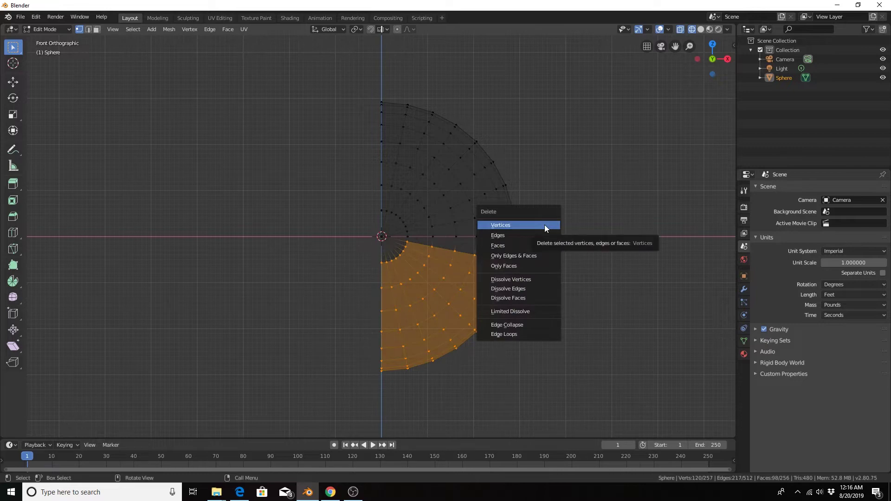
left_click(544, 225)
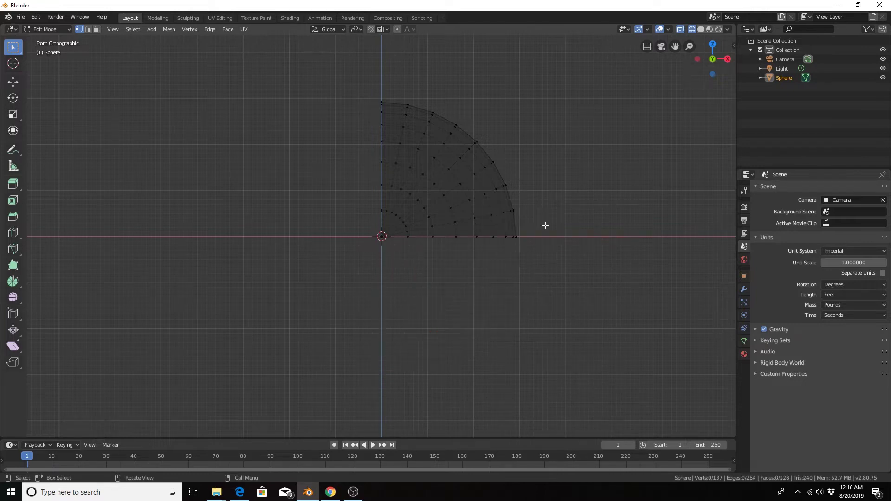
Step: From the right side view, delete one side's vertices, leaving a single eighth wedge
key("KP_3")
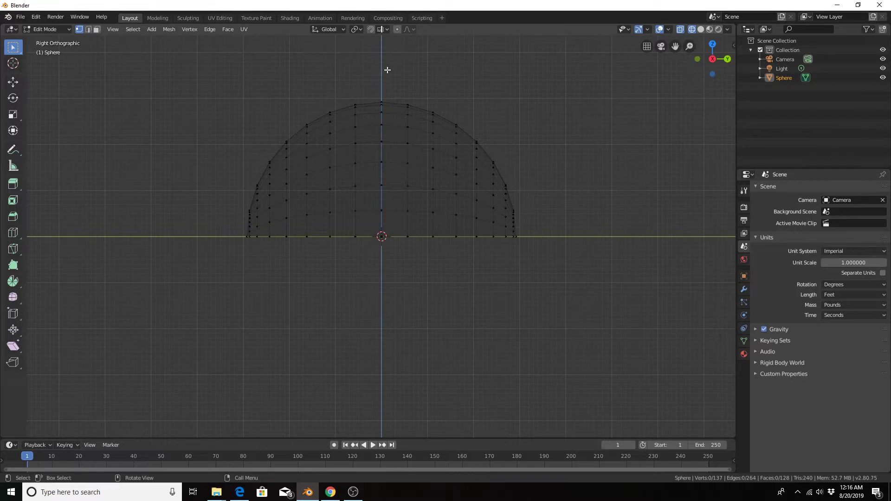
left_click_drag(387, 70, 615, 332)
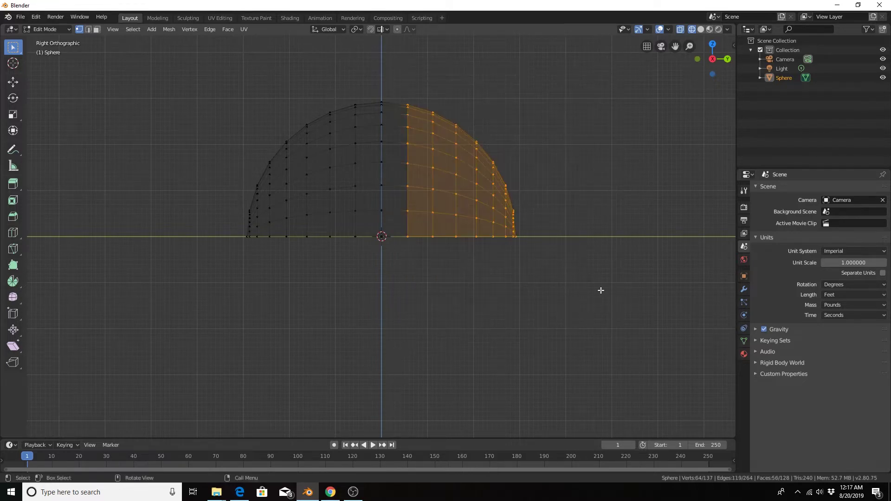
key("x")
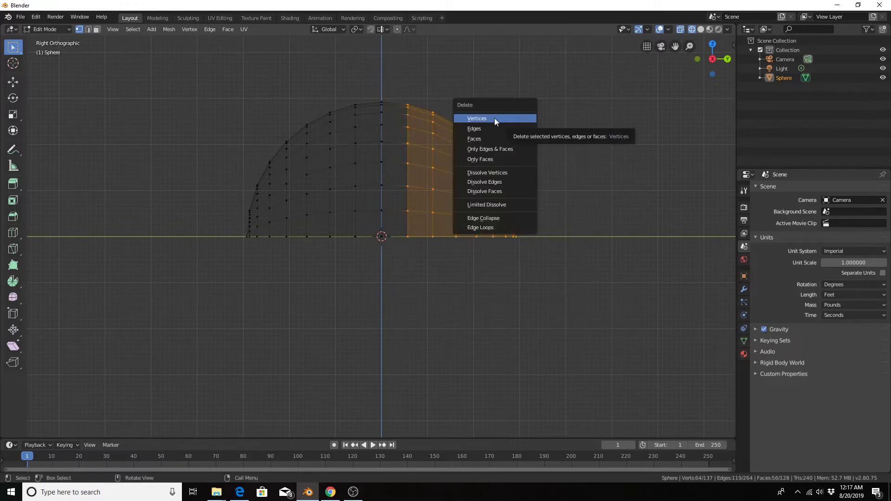
left_click(475, 118)
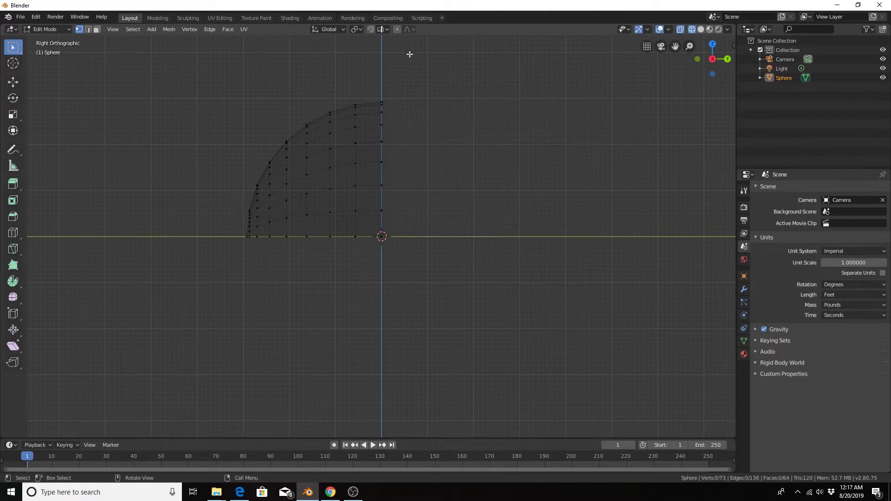
Step: Add a Mirror modifier that mirrors along the Y axis only
left_click(743, 288)
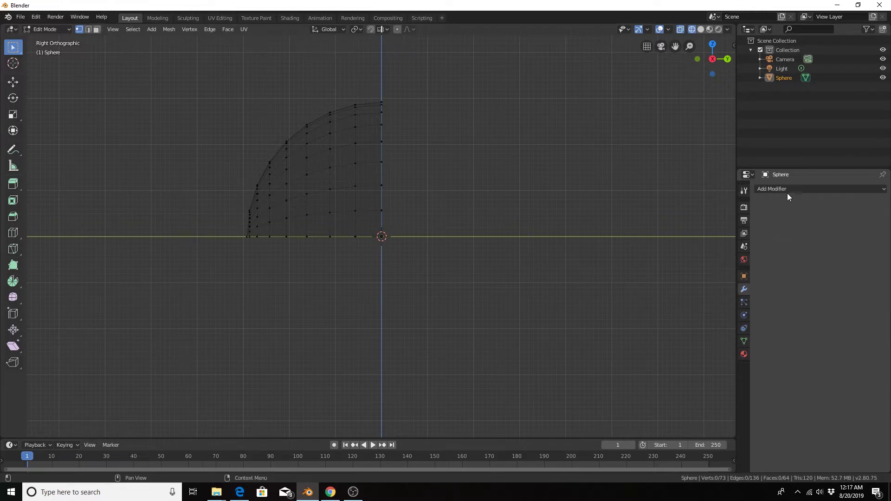
left_click(788, 190)
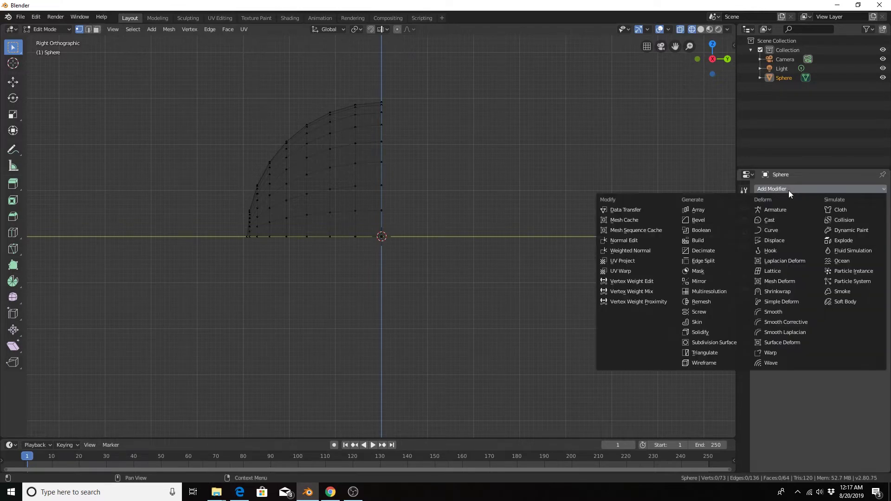
left_click(704, 281)
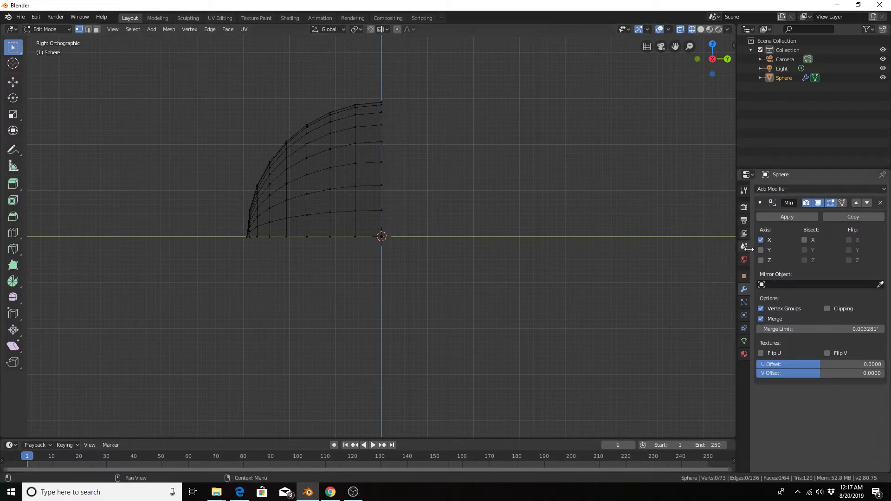
middle_click_drag(348, 199, 410, 212)
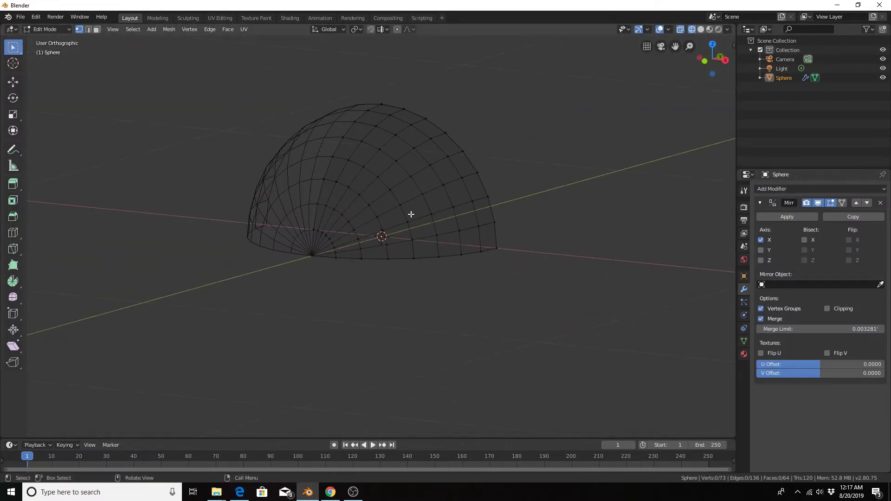
left_click(760, 250)
left_click(761, 239)
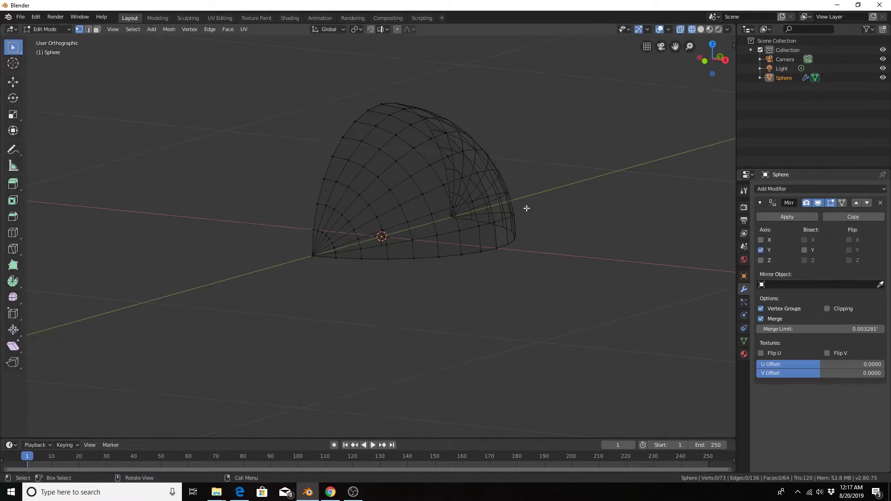
middle_click_drag(487, 175, 332, 209)
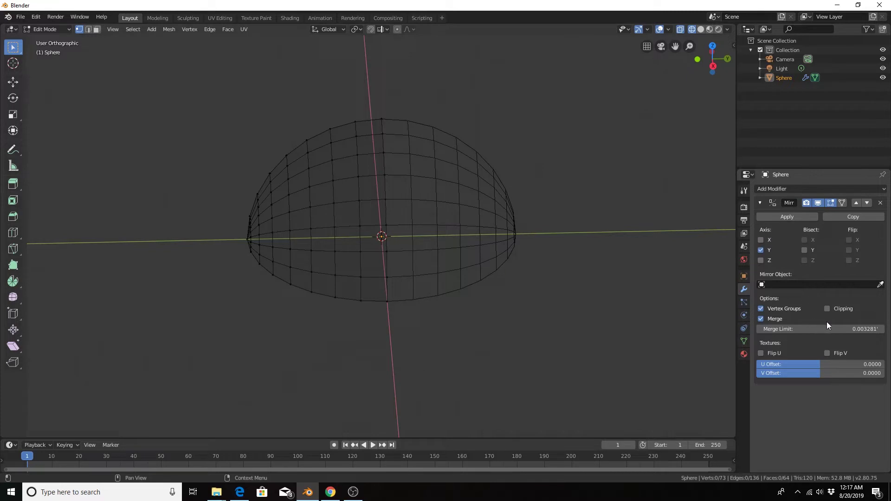
left_click(759, 203)
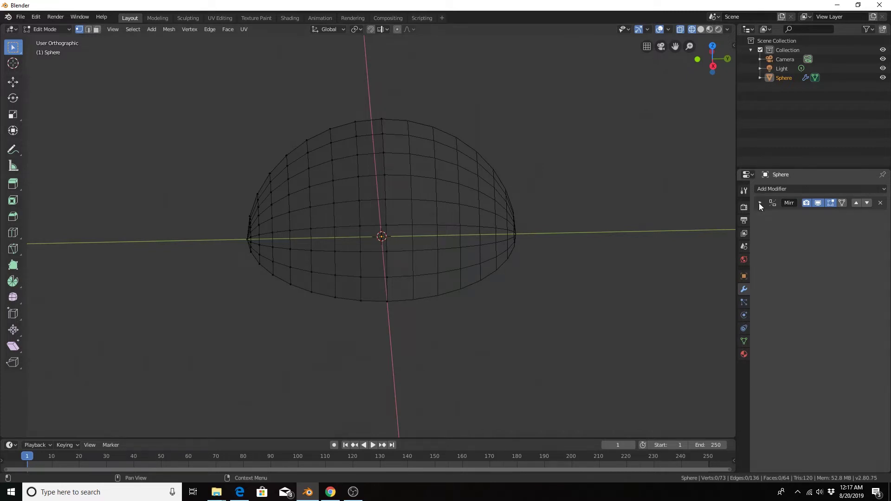
Step: Add a second Mirror modifier across X and Z to complete the sphere
middle_click_drag(475, 228, 290, 249)
middle_click_drag(347, 174, 349, 208)
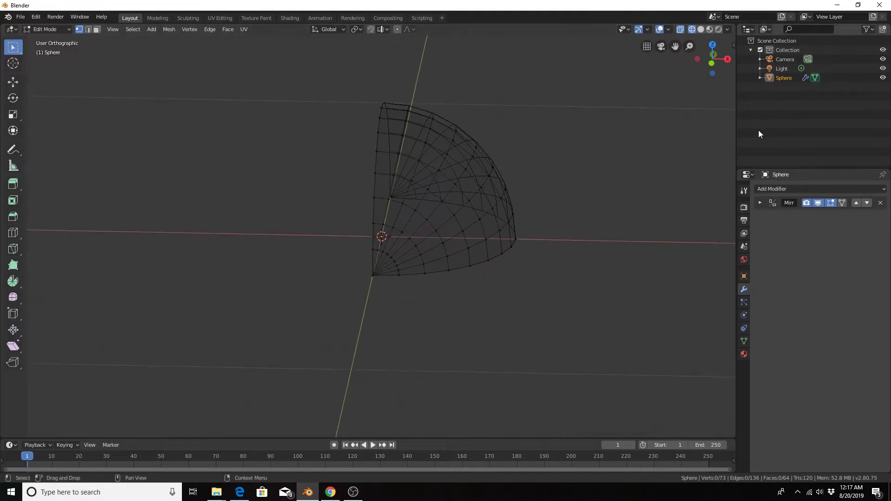
left_click(793, 188)
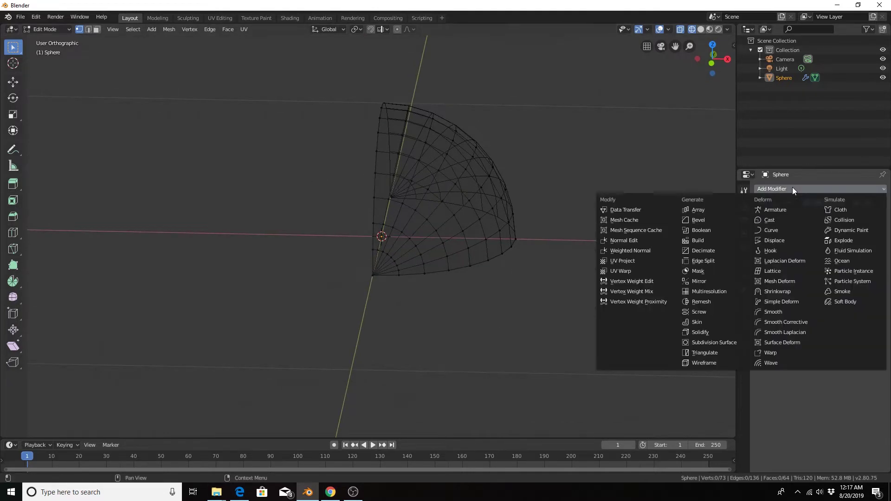
left_click(698, 281)
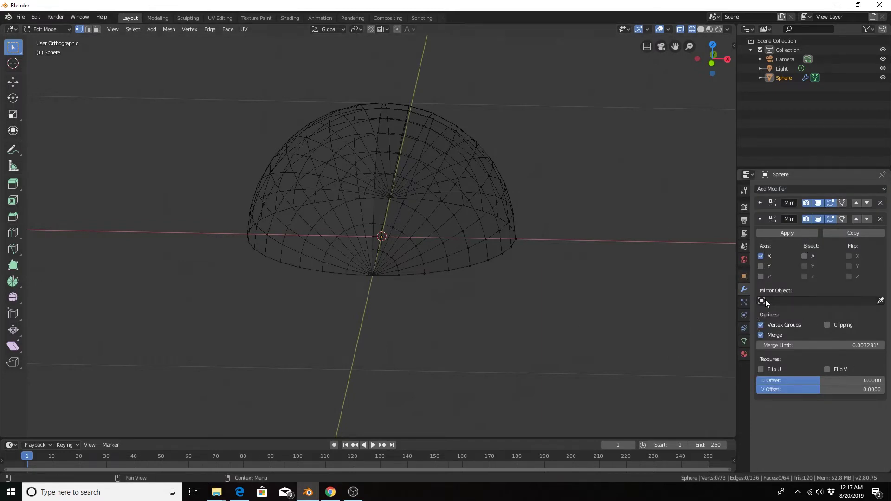
left_click(761, 277)
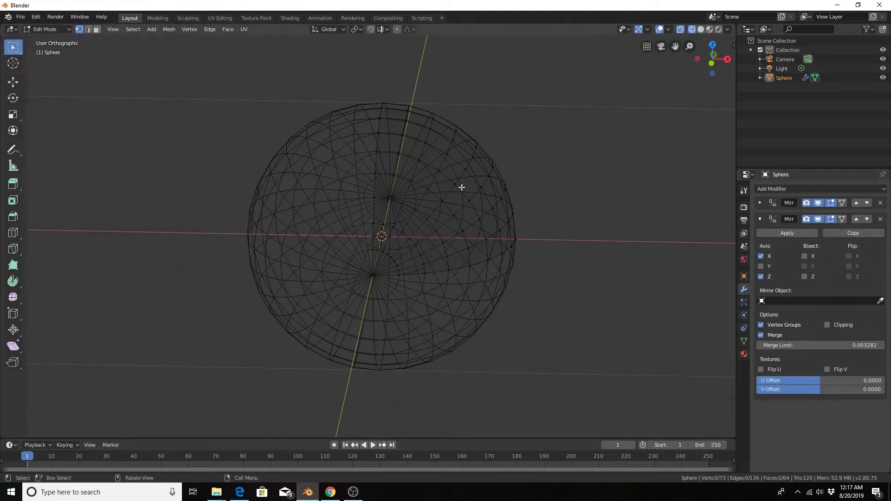
middle_click_drag(461, 187, 531, 130)
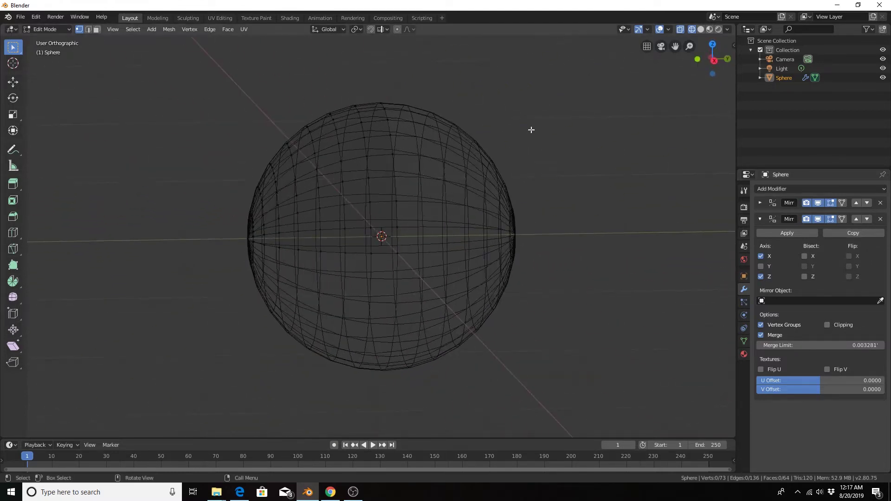
Step: Switch to shaded viewport display and return to Object Mode
left_click(708, 29)
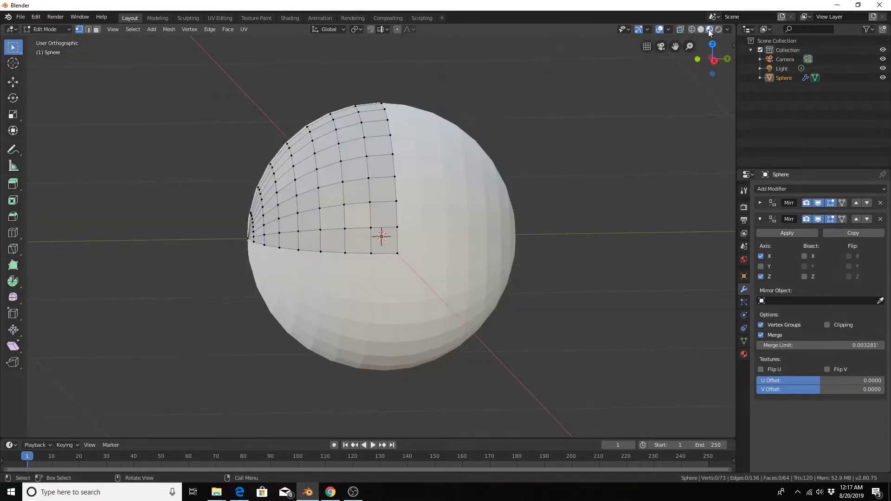
middle_click_drag(561, 143, 486, 162)
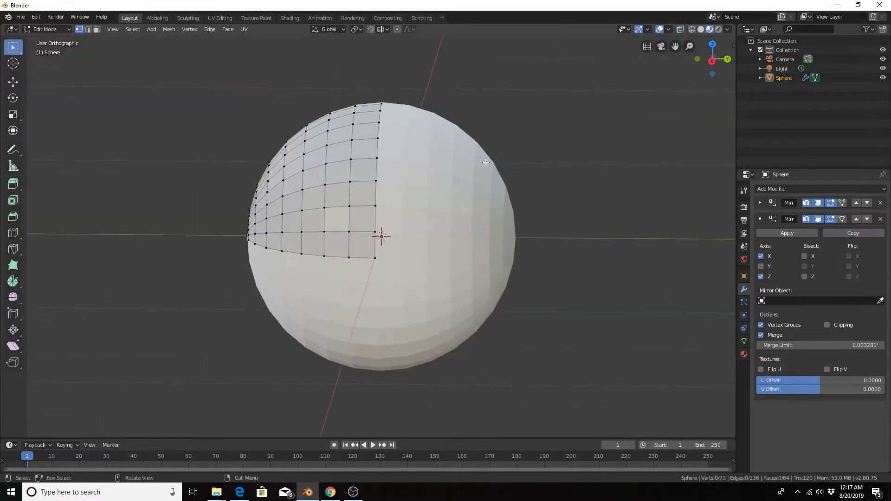
key("Tab")
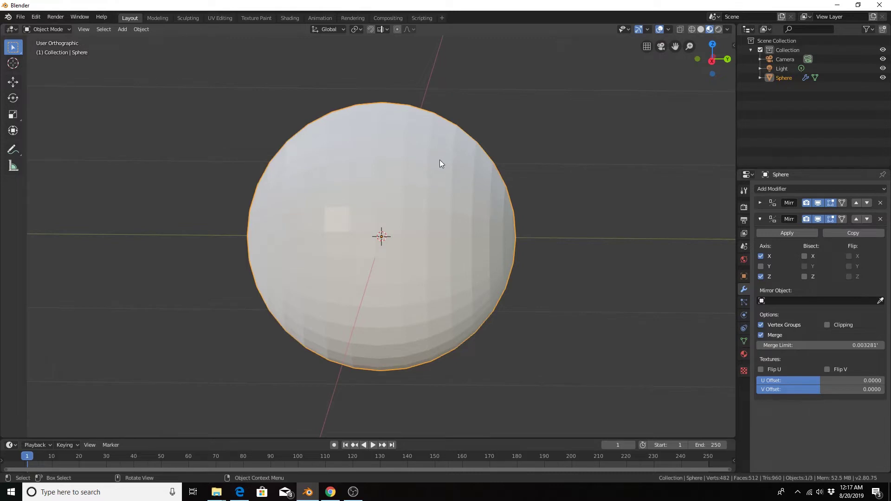
mouse_move(402, 163)
middle_mouse_down()
mouse_move(442, 158)
mouse_move(419, 179)
mouse_move(404, 177)
middle_mouse_up()
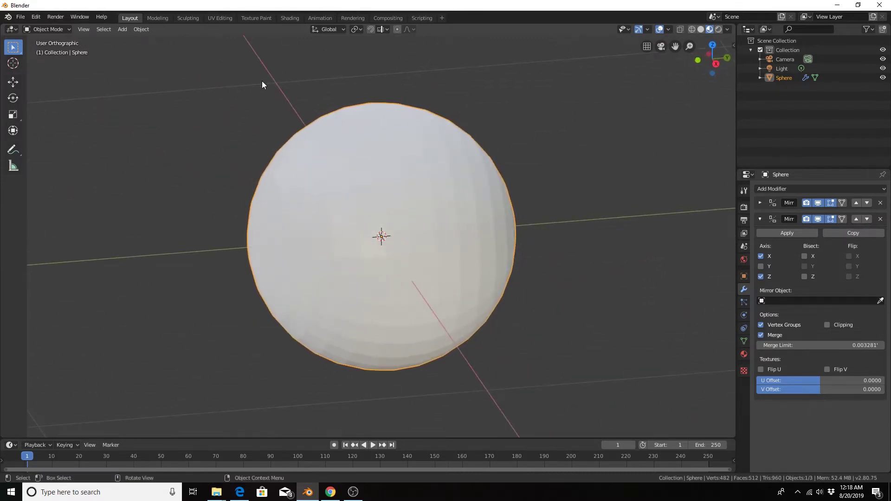
left_click(36, 16)
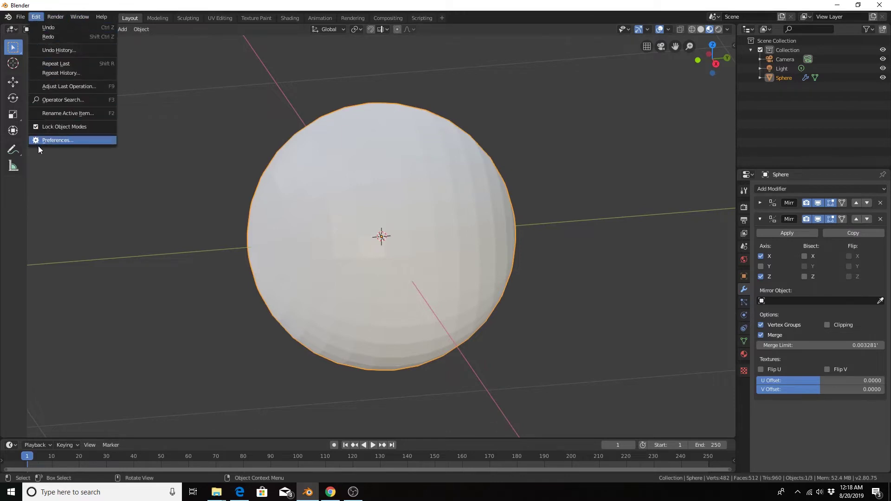
left_click(55, 141)
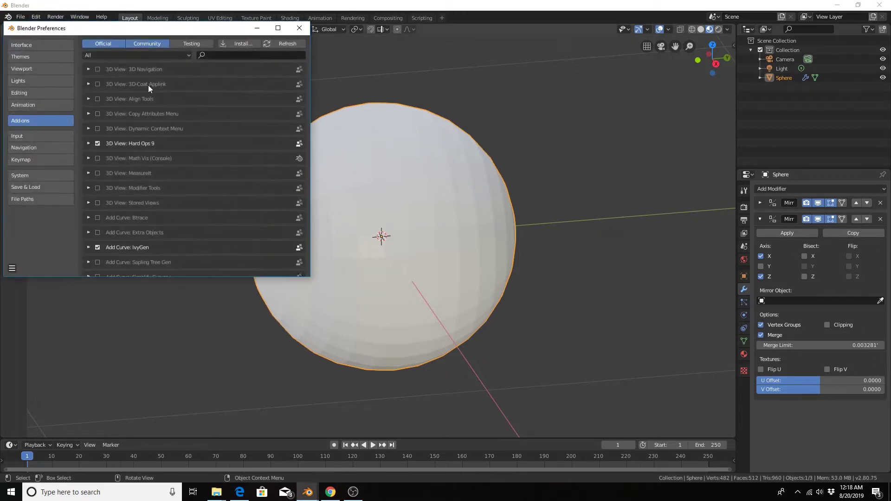
left_click(228, 56)
type("image")
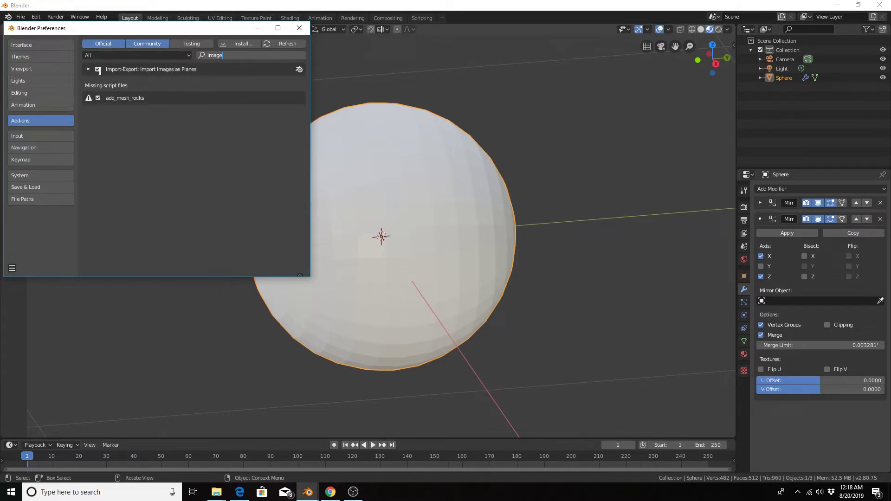
left_click(299, 28)
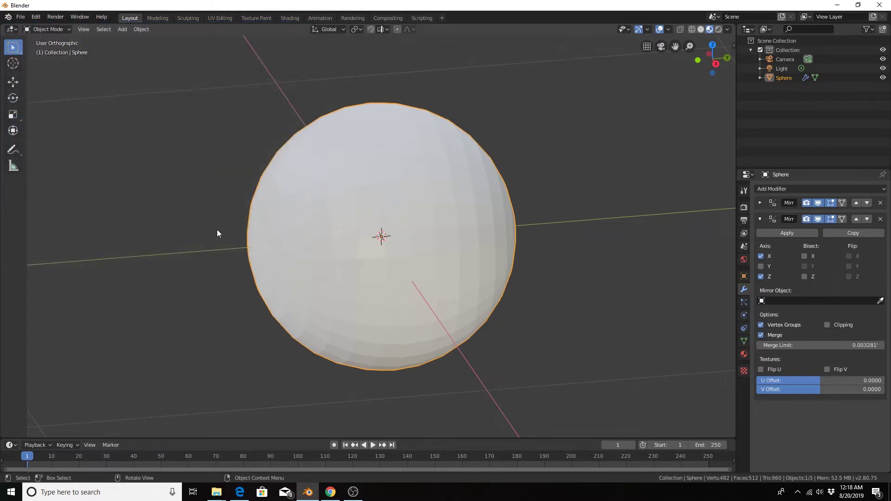
Step: Import NFLFootBall.jpg from the Pictures folder using Images as Planes
key("shift+a")
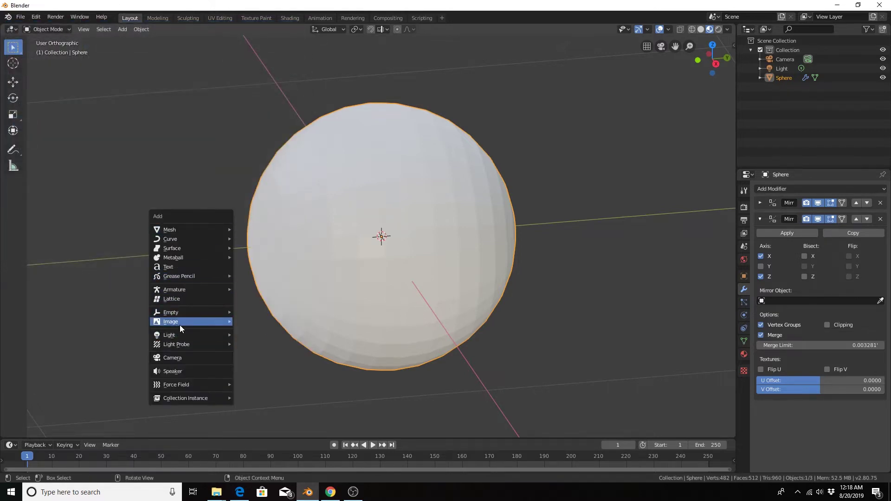
mouse_move(183, 322)
left_click(277, 342)
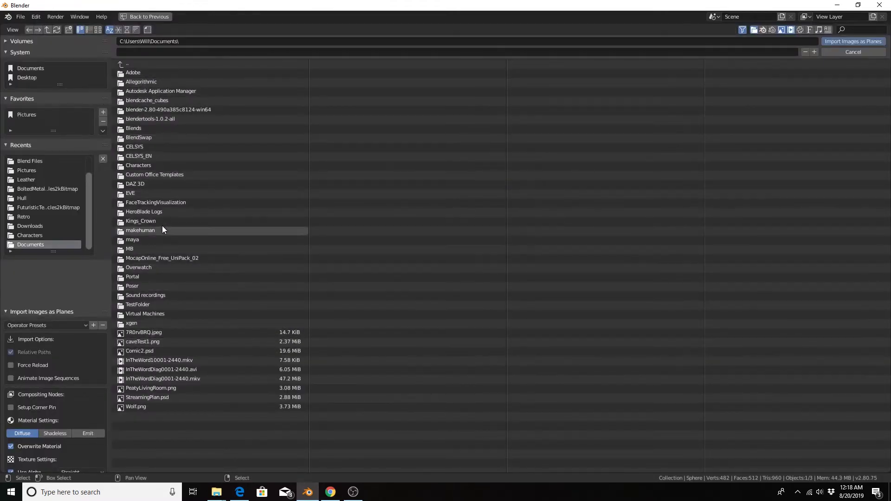
left_click(27, 114)
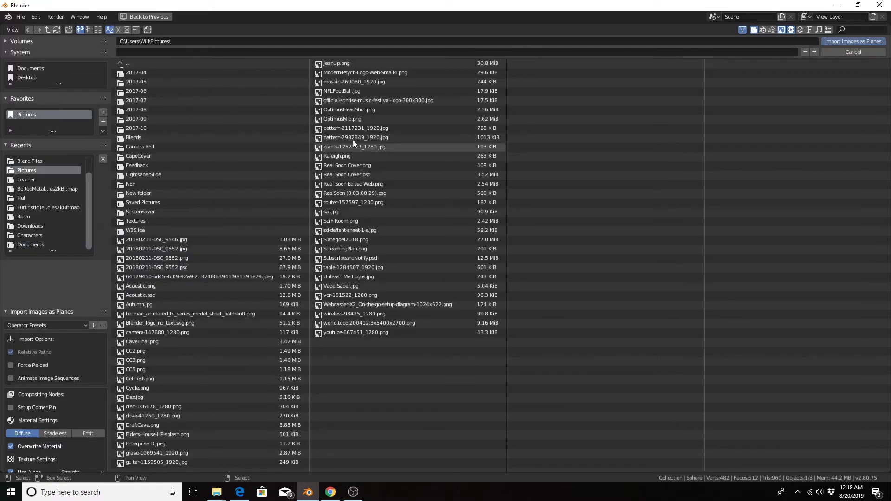
left_click(350, 93)
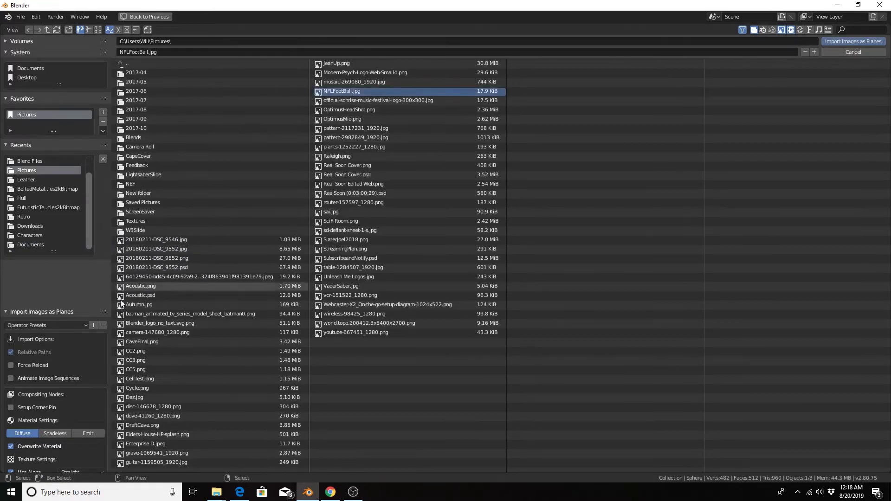
scroll(26, 398, "down", 3)
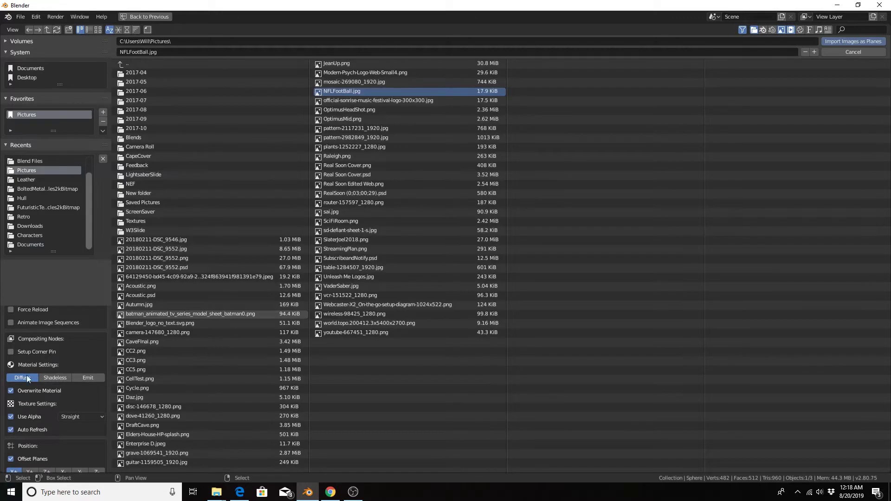
scroll(43, 351, "up", 3)
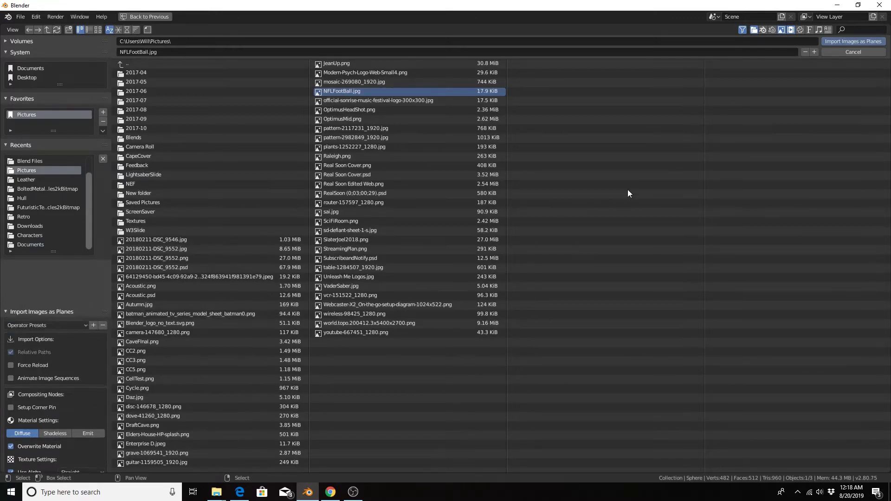
left_click(826, 41)
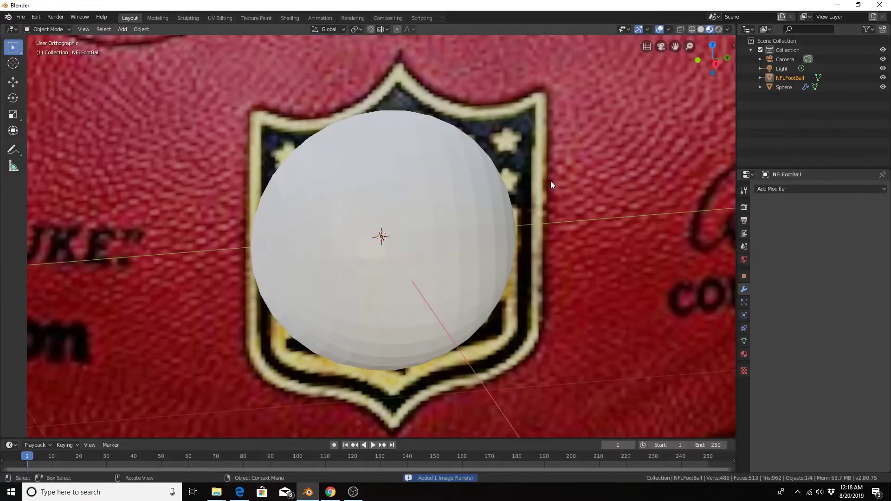
Step: Move the football image plane 0.611' along X so it sits beside the sphere
scroll(321, 255, "down", 6)
middle_click_drag(328, 257, 391, 239)
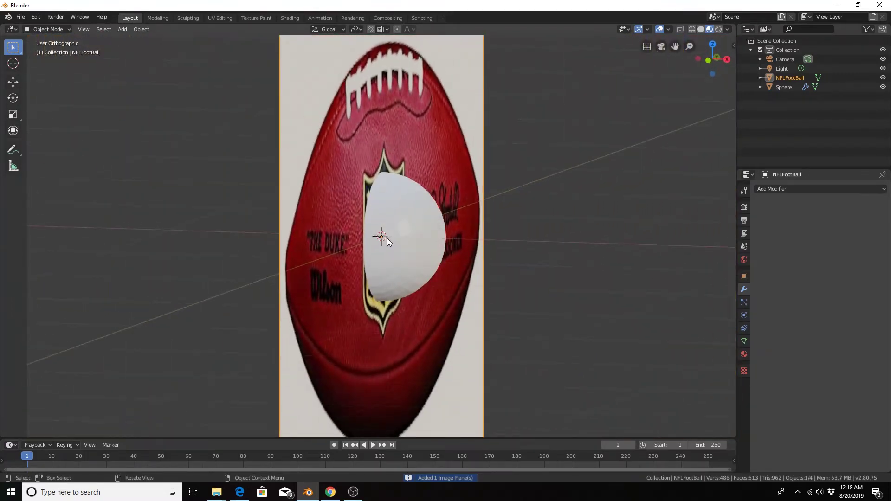
key("g")
key("x")
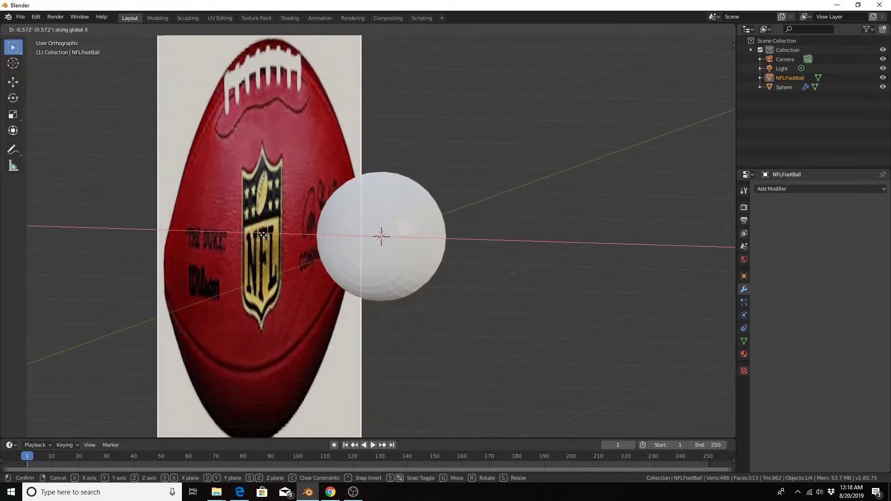
left_click(257, 239)
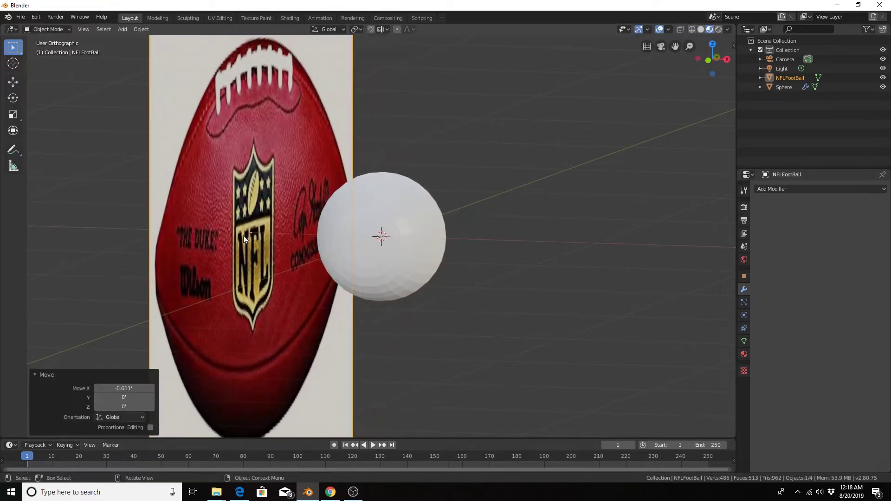
Step: Switch to Right view, select the sphere and show its transform values in the sidebar
key("KP_3")
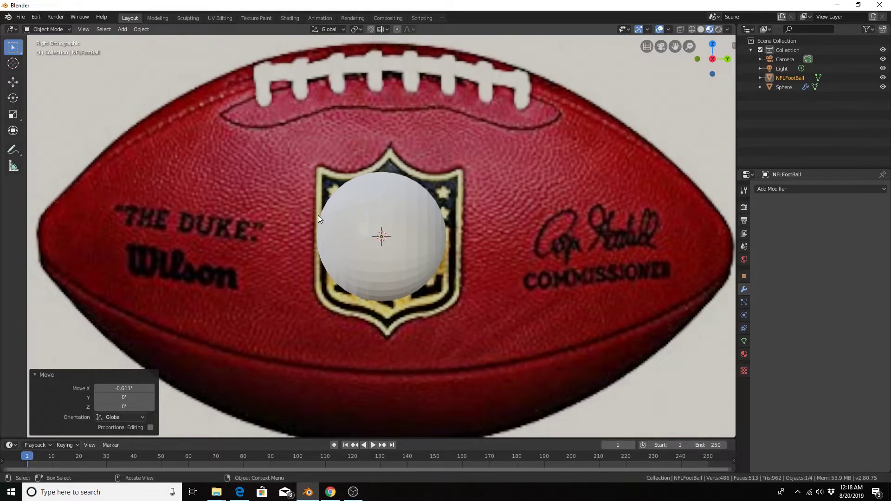
left_click(410, 197)
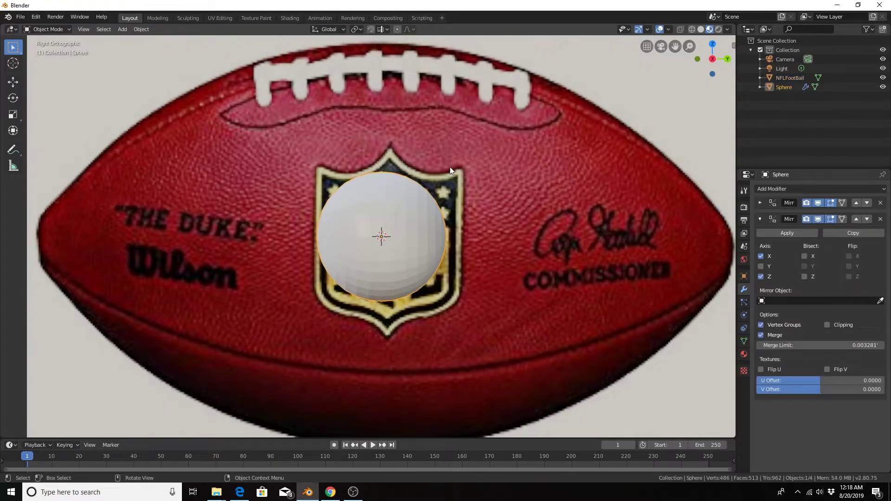
key("n")
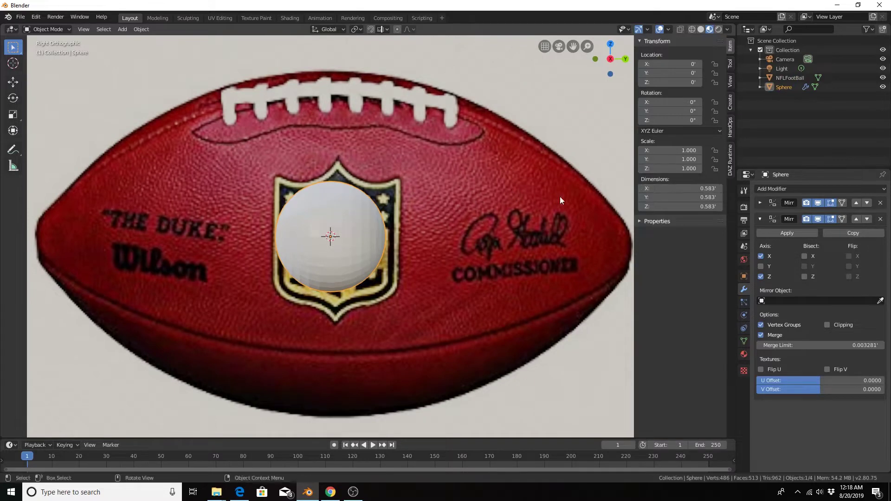
Step: Set the scene's length units to Inches in the Scene properties
left_click(744, 233)
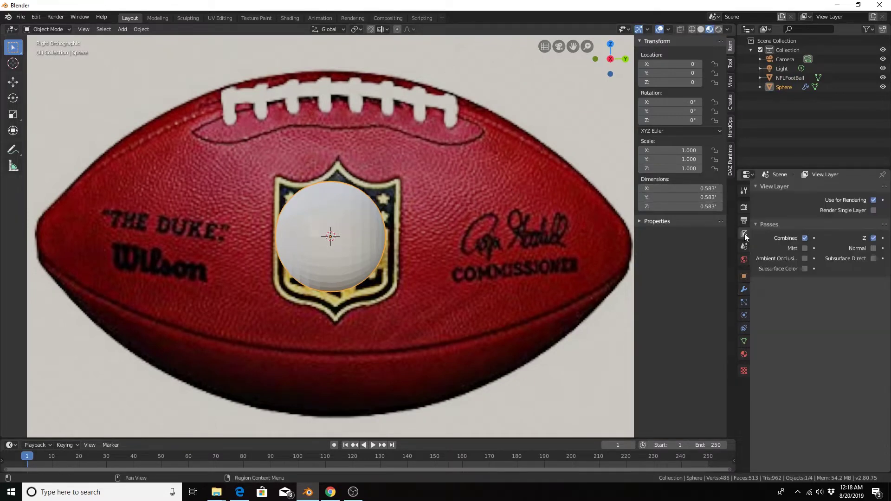
left_click(744, 247)
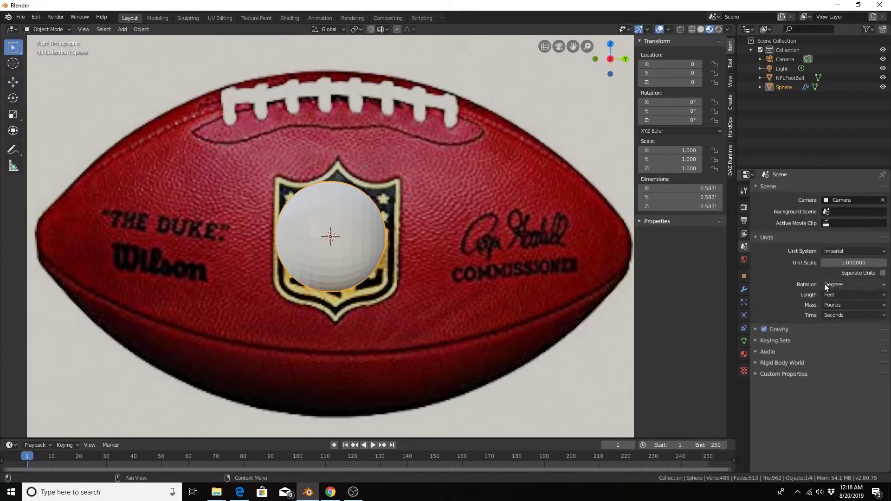
left_click(830, 294)
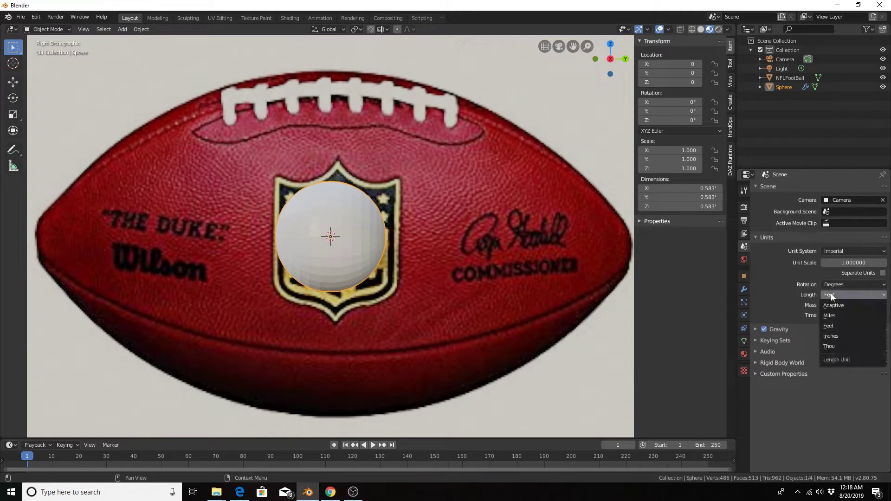
left_click(833, 335)
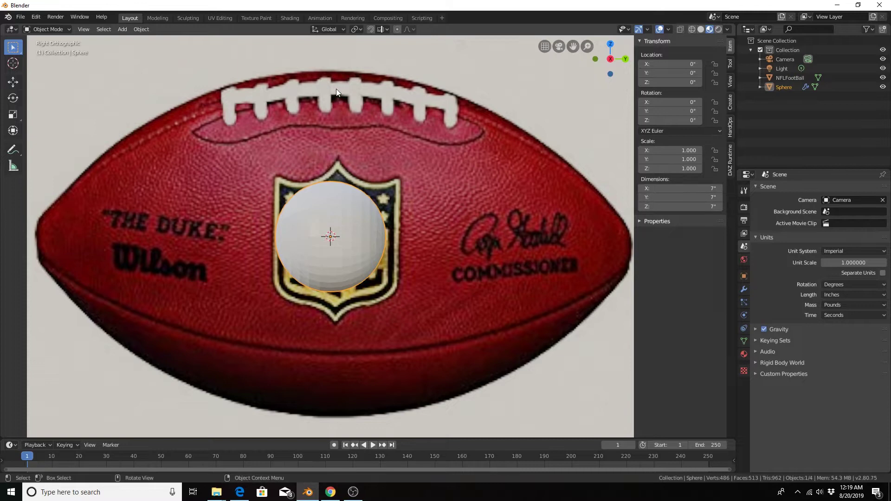
Step: Select the football image plane and zoom the viewport in on it
scroll(449, 116, "down", 4)
left_click(449, 116)
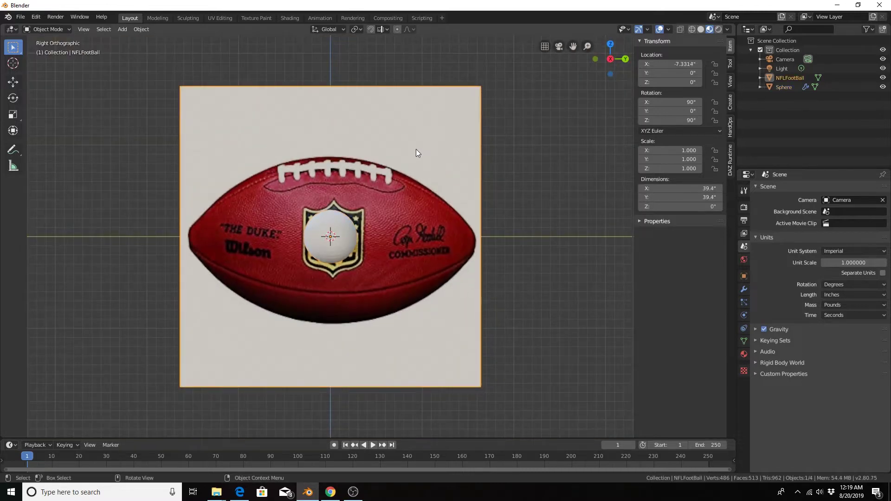
scroll(416, 165, "up", 3)
scroll(417, 164, "down", 3)
scroll(408, 149, "up", 2)
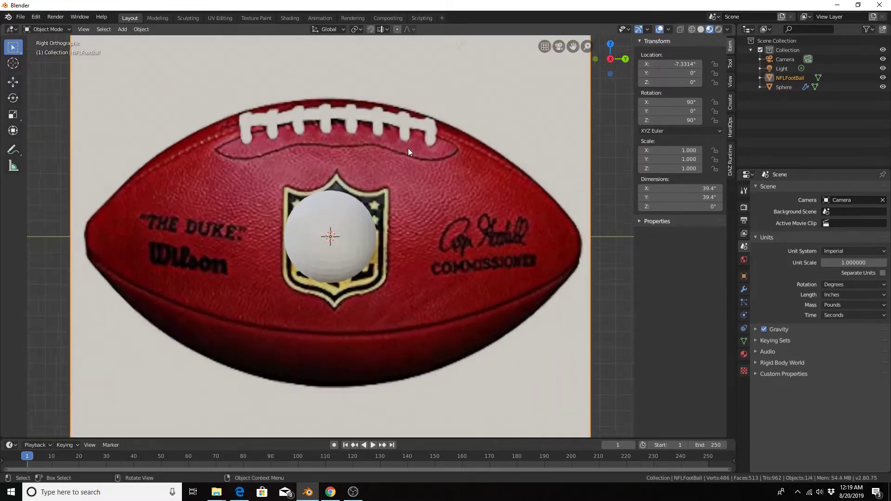
scroll(339, 101, "up", 1)
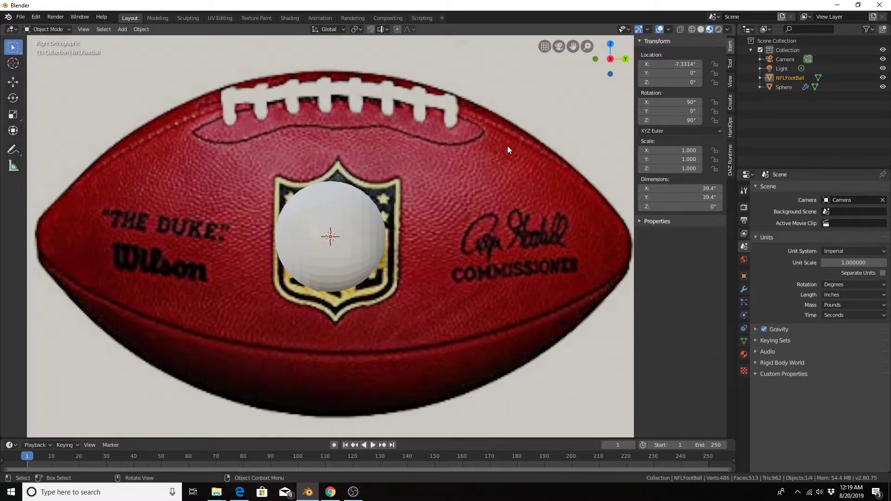
Step: Scale the football plane down to about 0.343 and raise it slightly along Z
key("s")
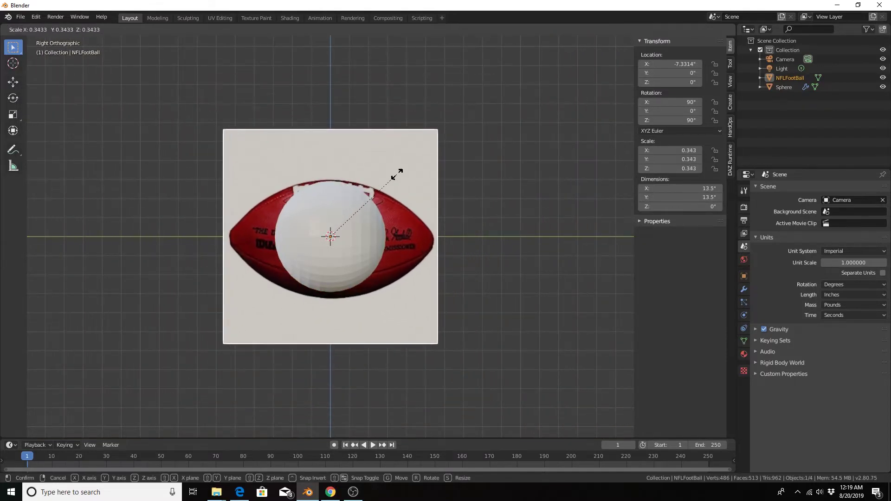
left_click(396, 175)
scroll(394, 181, "up", 5)
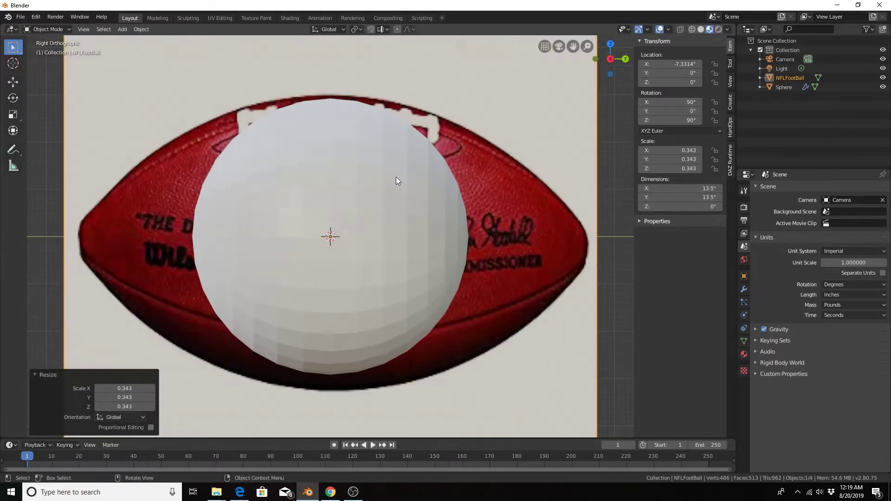
key("g")
key("z")
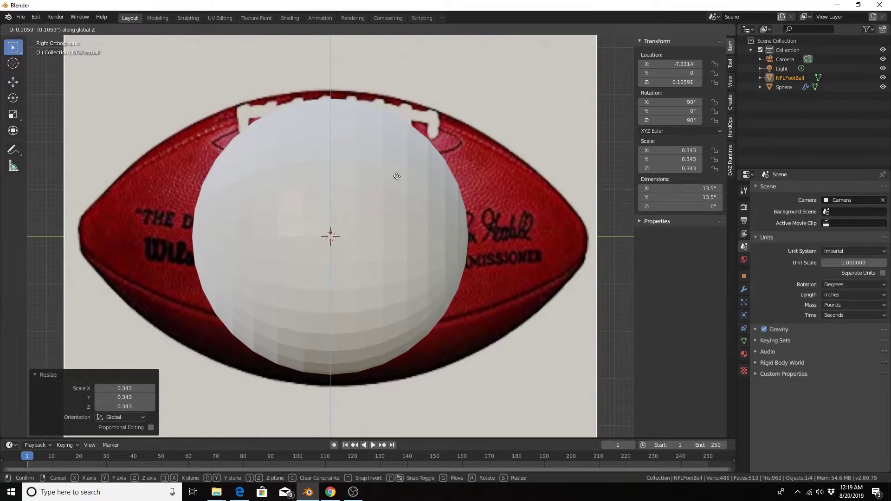
left_click(396, 176)
Step: Shrink the plane further to 0.322, nudge it up in Z, and select the sphere
key("s")
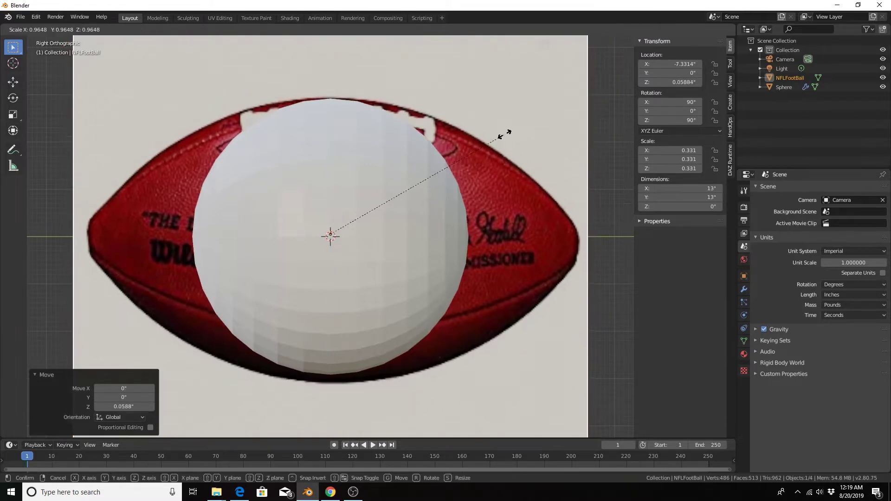
left_click(499, 137)
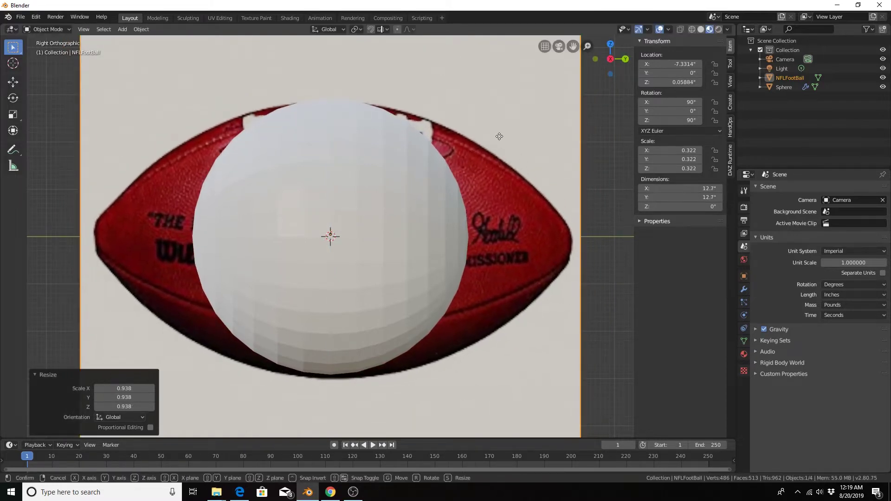
key("g")
key("z")
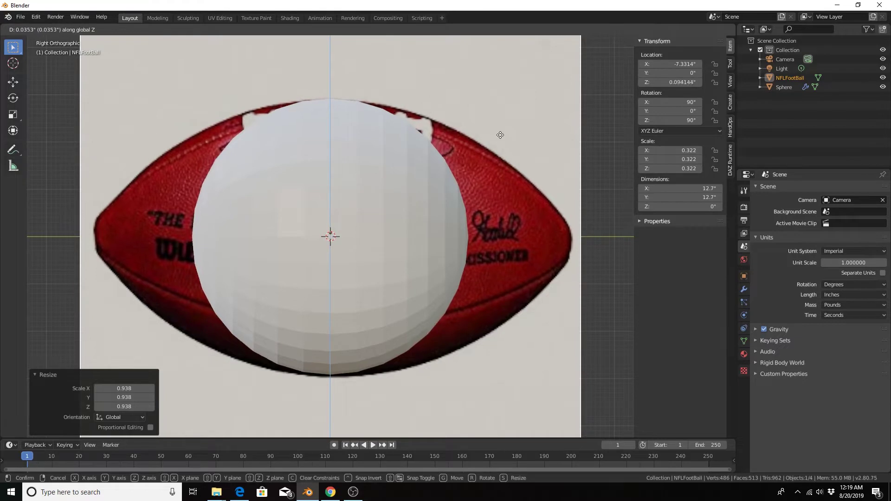
left_click(500, 139)
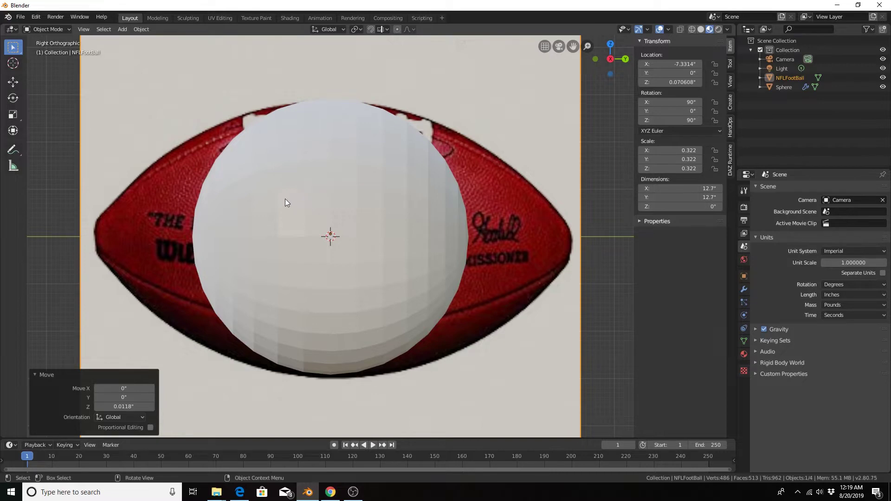
left_click(251, 174)
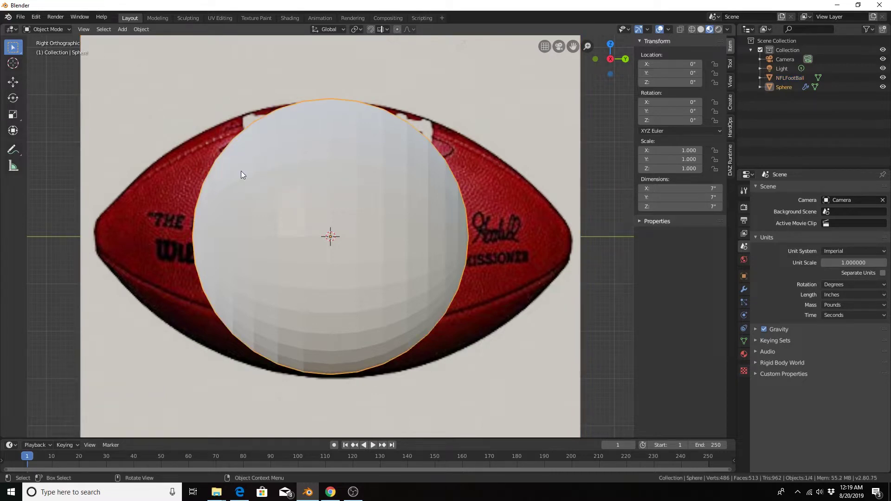
Step: In Edit Mode, select the sphere's tip pole vertex and cancel a trial Y move, keeping it at Y -3.5"
key("Tab")
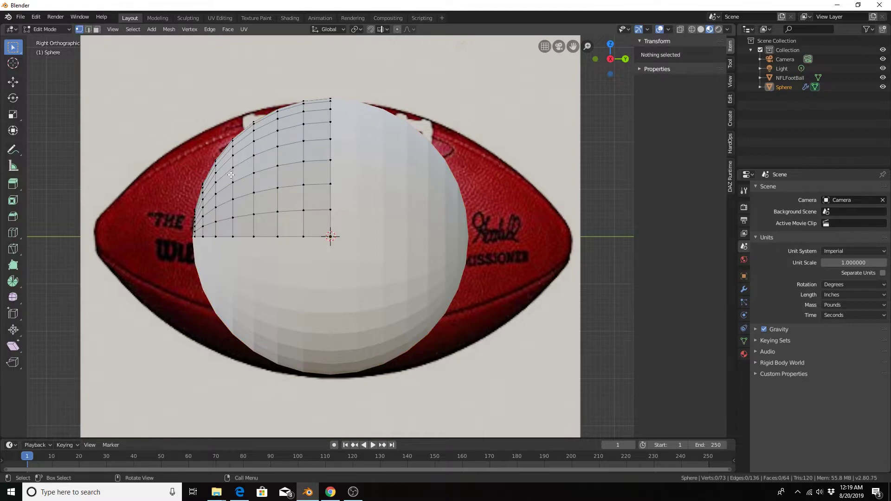
middle_click_drag(231, 175, 222, 226)
left_click(250, 229)
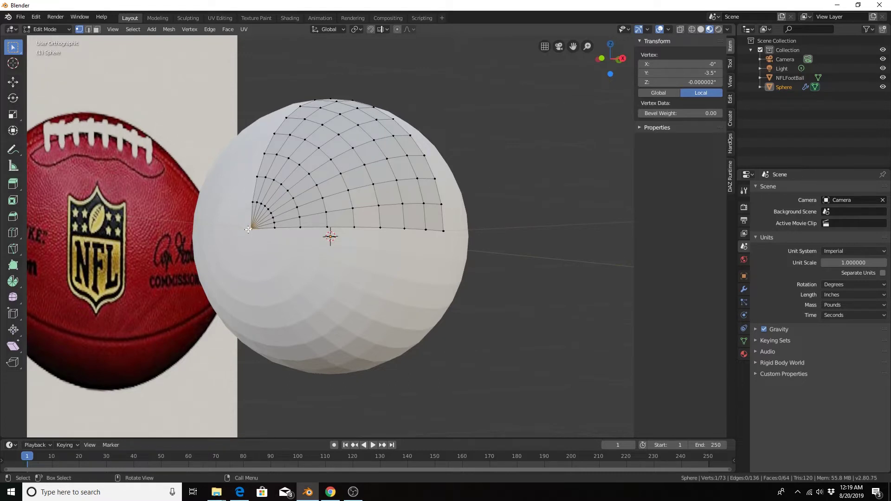
key("KP_3")
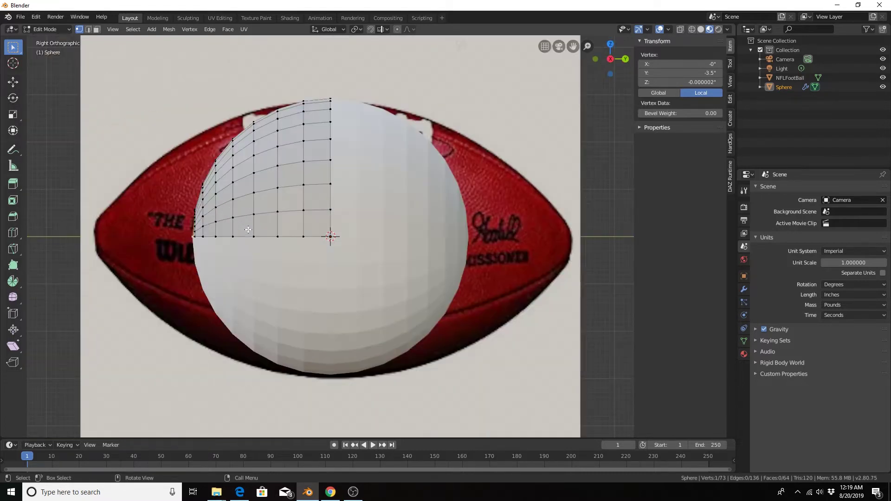
key("g")
key("y")
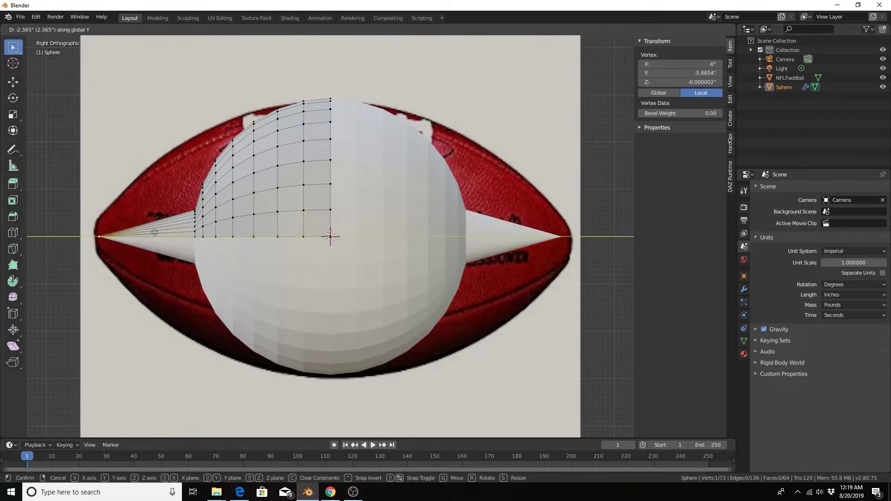
key("Escape")
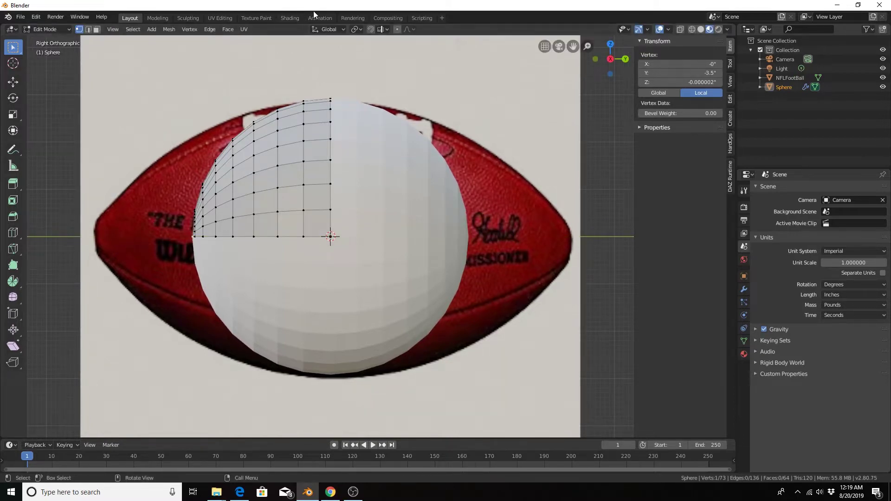
Step: With Sharp proportional falloff, pull the tip vertex along Y to -5.97" into a pointed nose
left_click(407, 29)
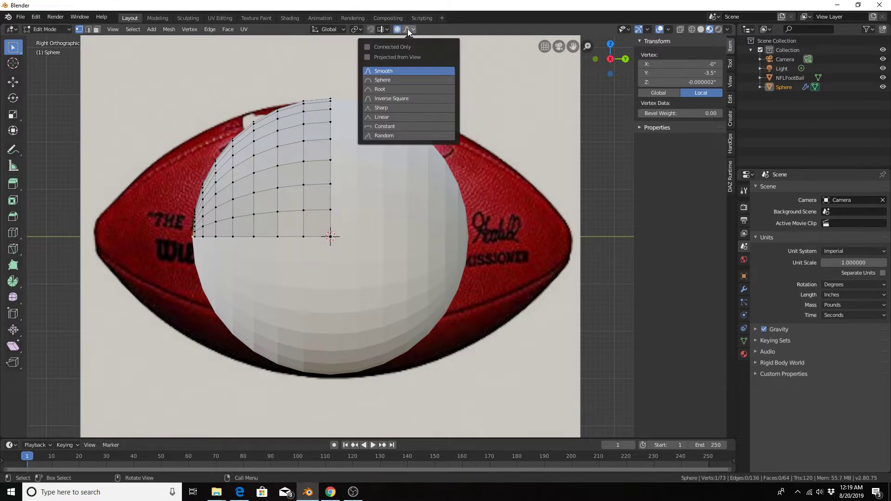
left_click(381, 108)
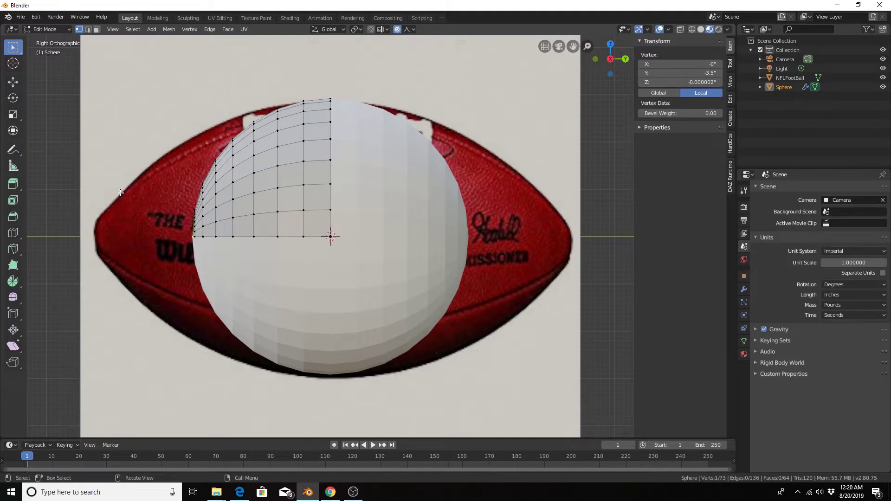
key("g")
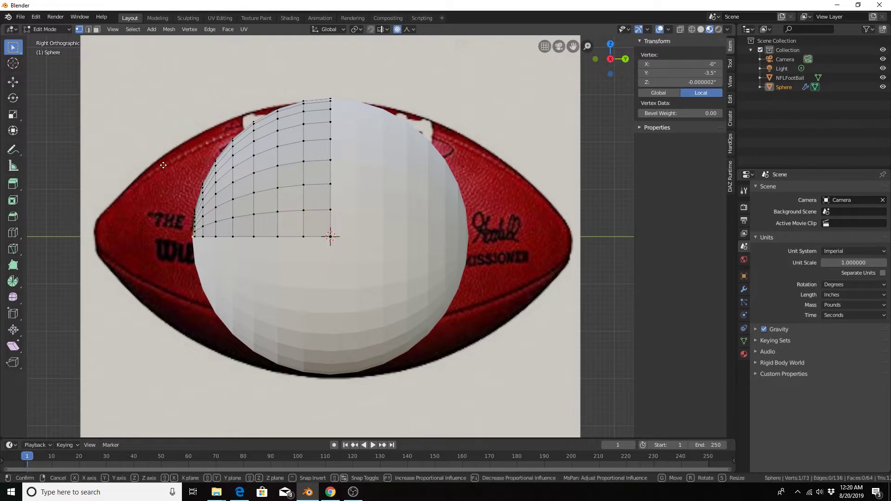
key("y")
scroll(139, 167, "down", 5)
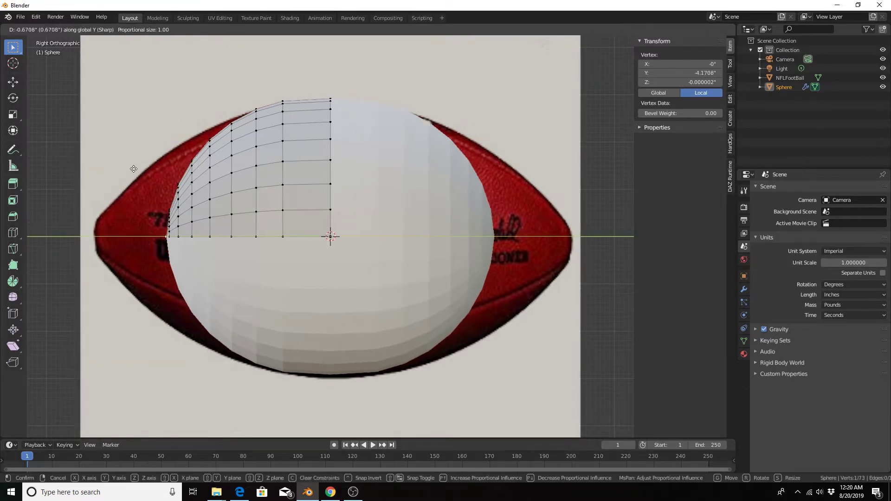
scroll(116, 171, "up", 14)
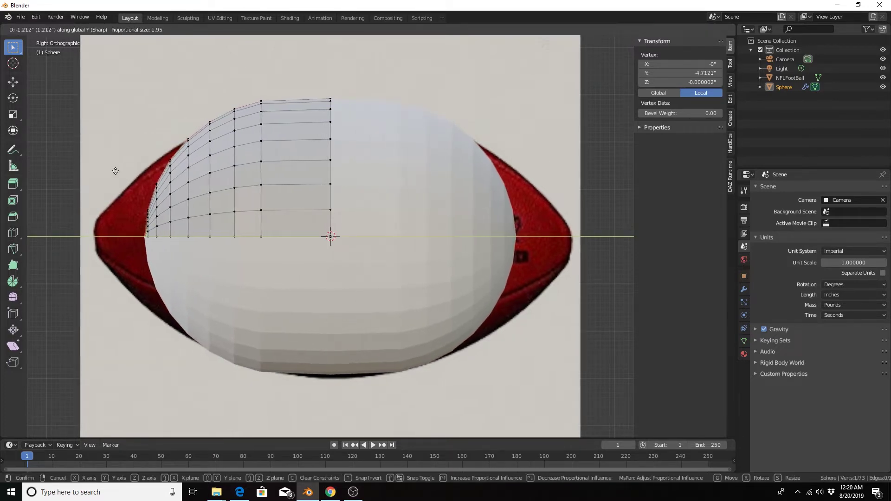
scroll(115, 172, "up", 16)
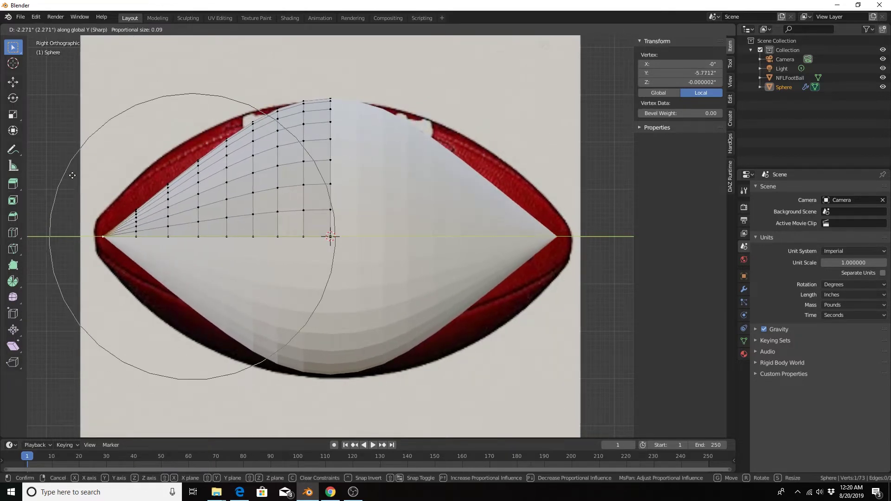
mouse_move(65, 175)
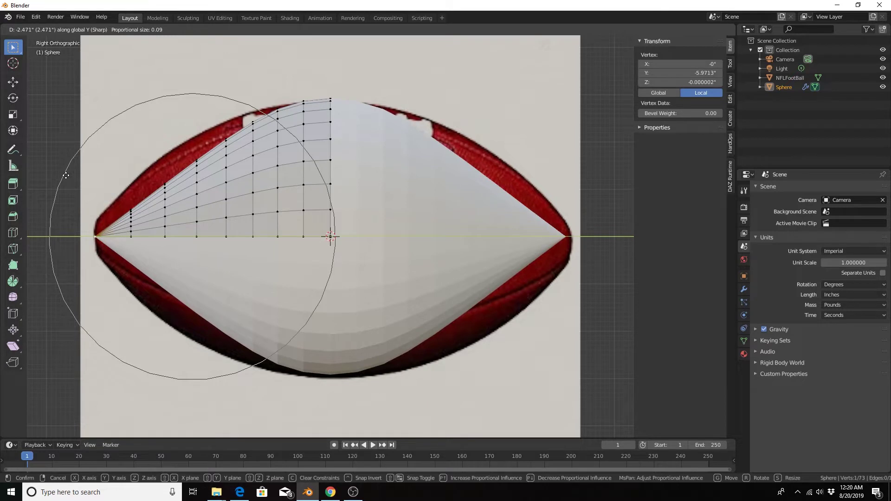
scroll(66, 175, "down", 5)
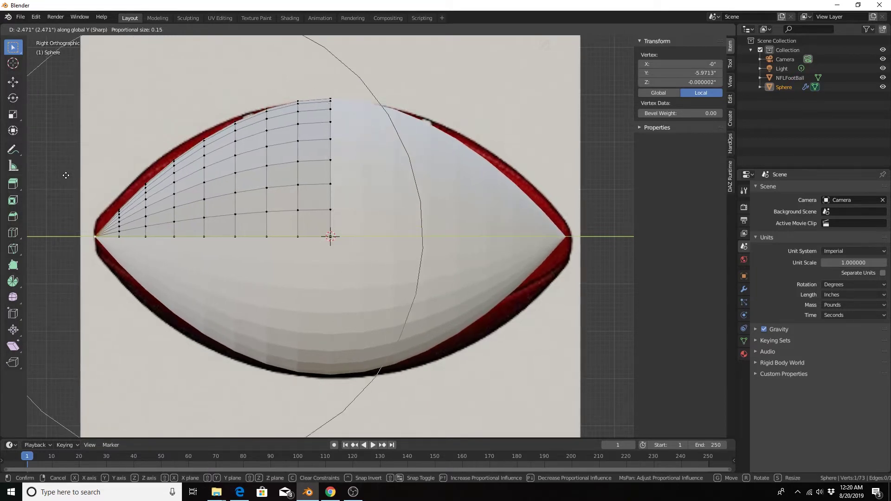
scroll(66, 176, "down", 4)
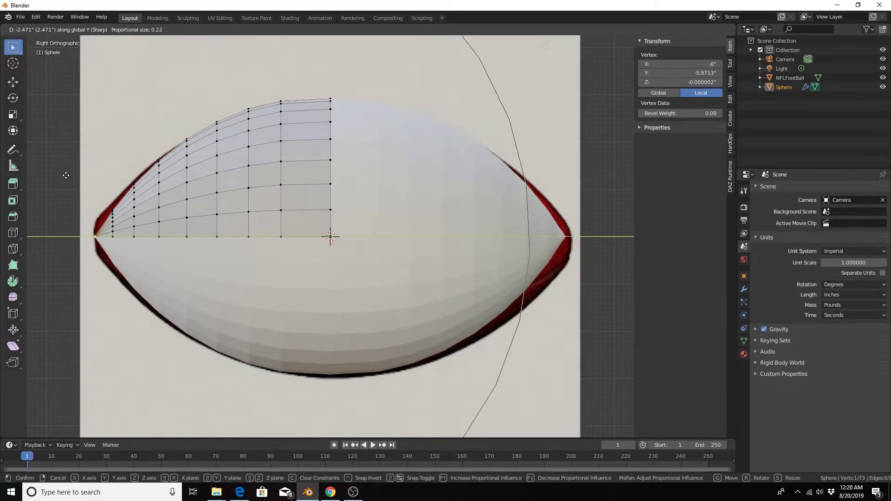
scroll(66, 175, "down", 1)
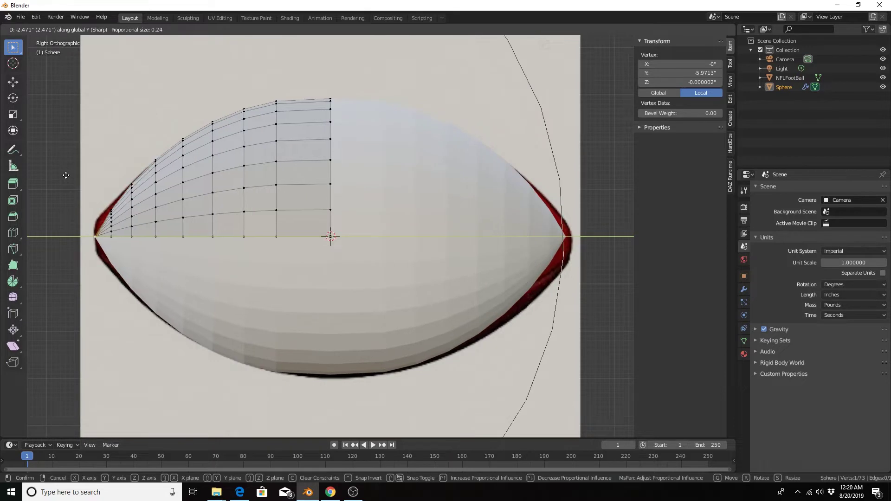
scroll(66, 175, "up", 2)
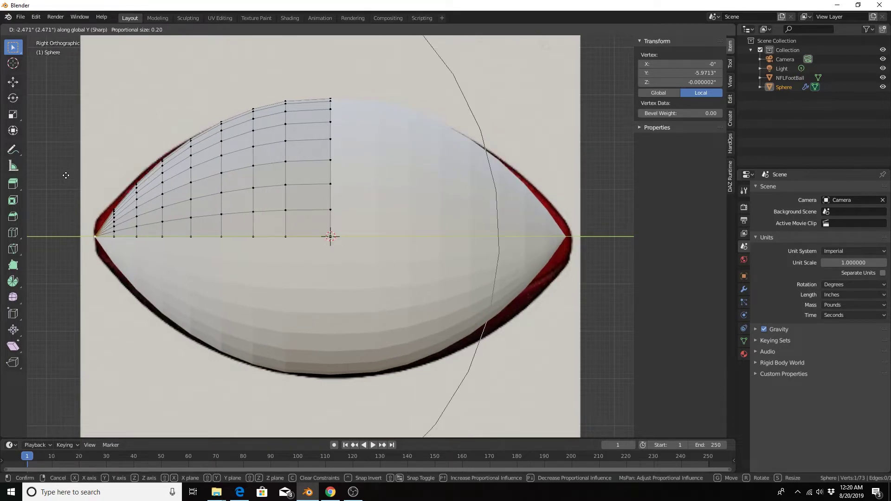
scroll(66, 175, "down", 2)
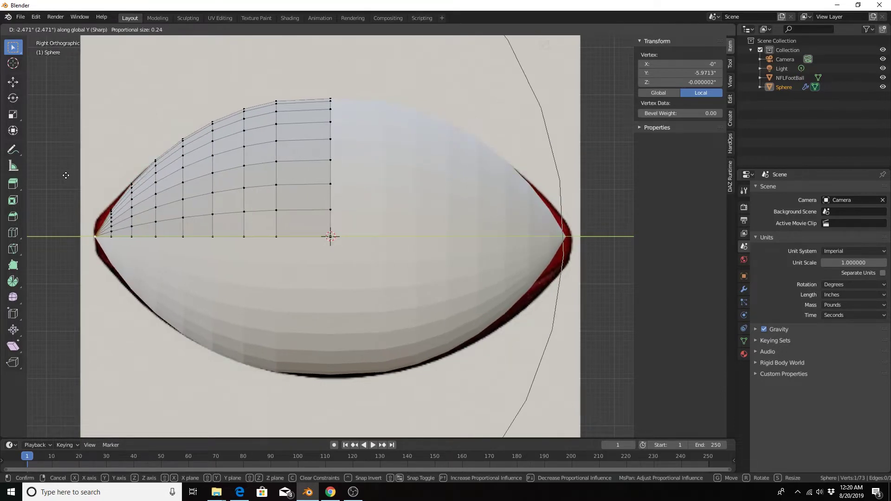
scroll(66, 175, "up", 1)
scroll(65, 175, "down", 1)
left_click(66, 176)
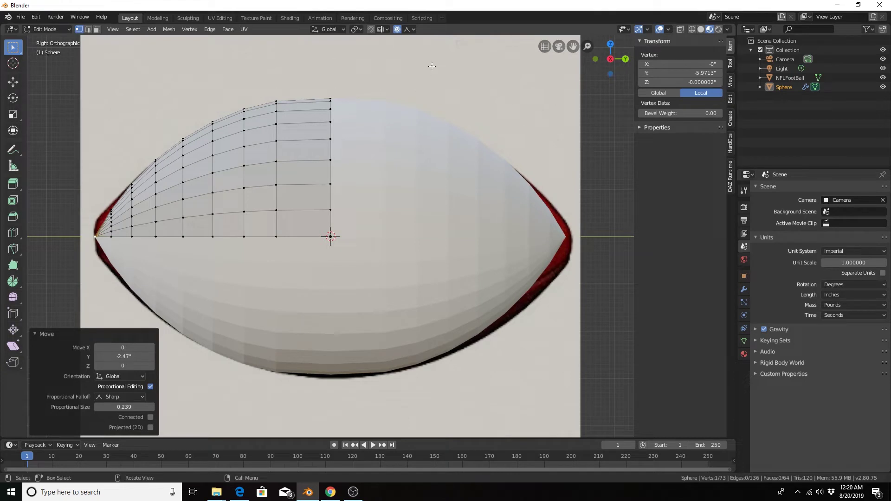
Step: Turn proportional editing off and frame the view on the football's left tip
left_click(396, 29)
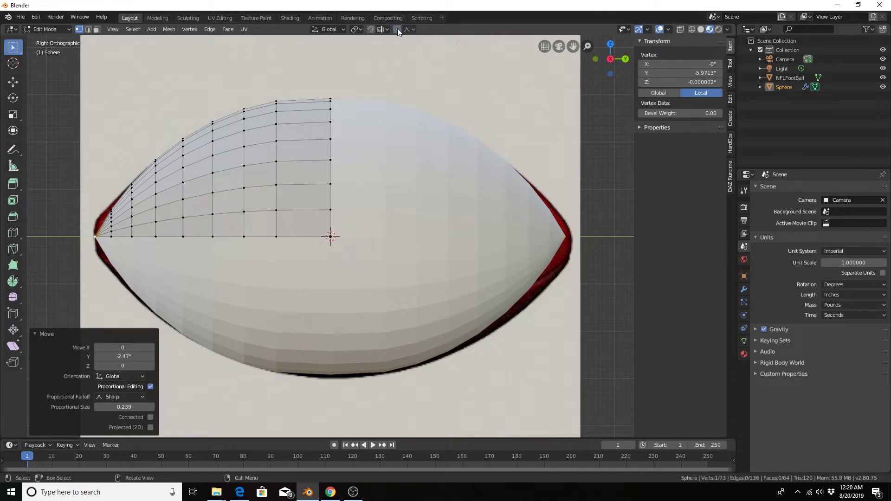
middle_click_drag(142, 198, 311, 176, "shift")
scroll(286, 182, "up", 5)
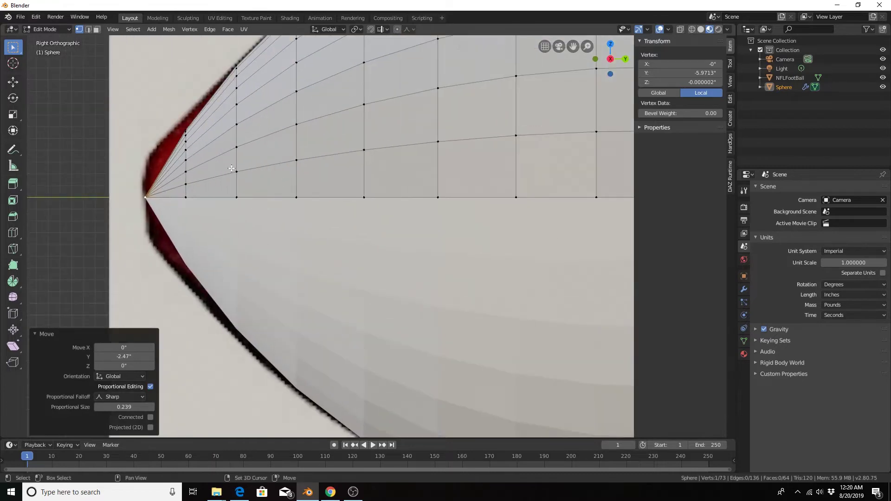
middle_click_drag(229, 166, 250, 254, "shift")
middle_click_drag(258, 255, 281, 251, "shift")
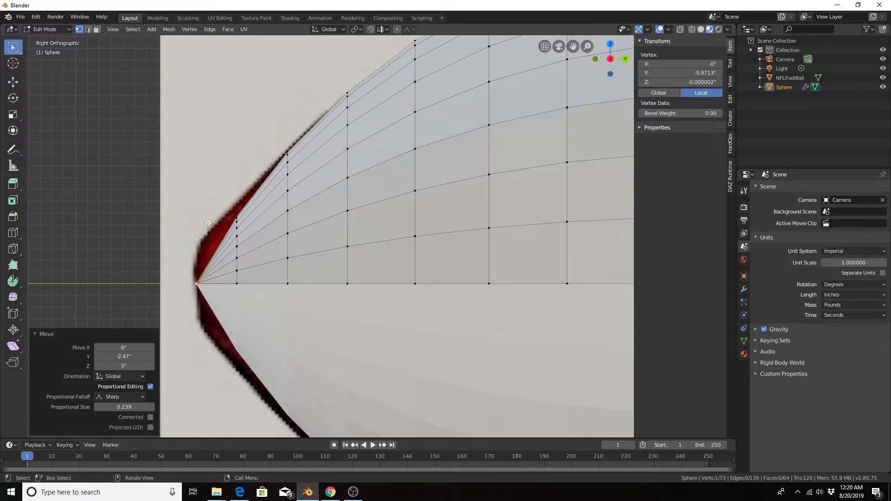
Step: Push the edge loop nearest the tip 0.203" outward along Y
left_click(236, 252, "alt")
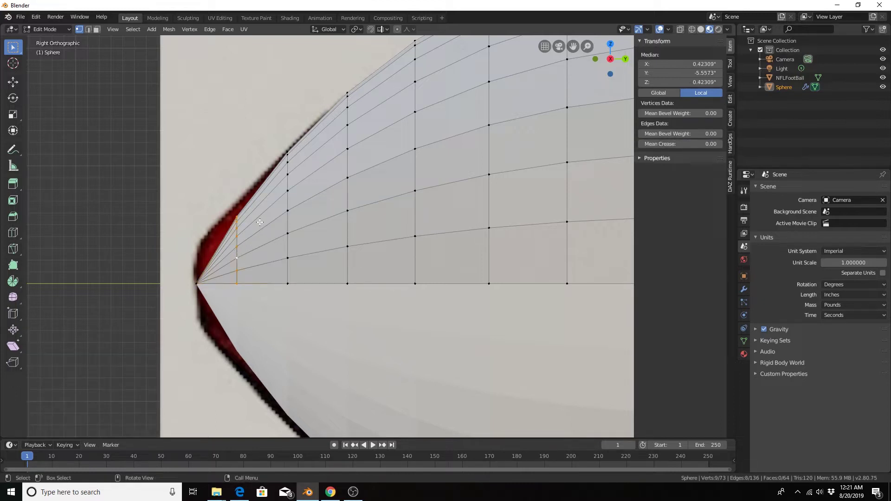
key("g")
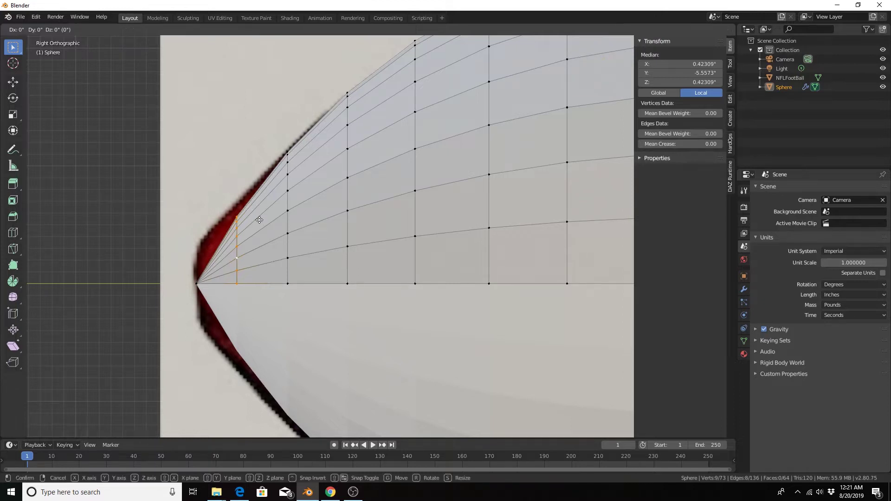
key("y")
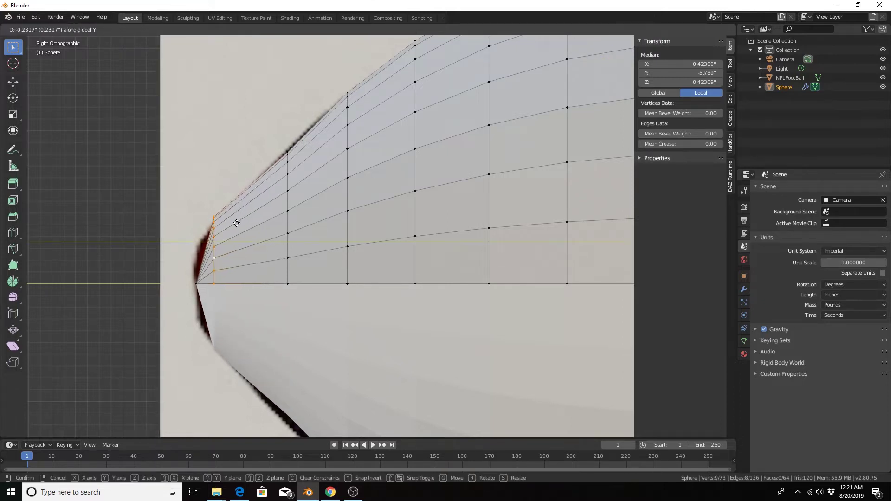
left_click(239, 225)
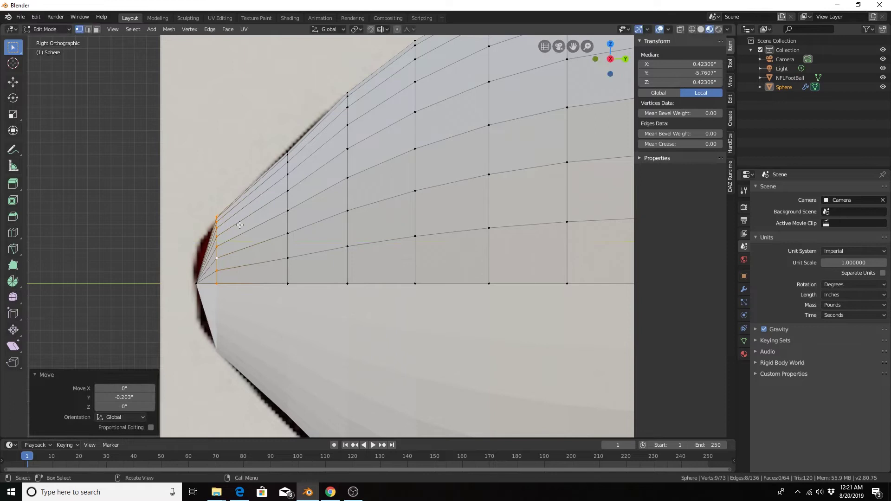
Step: Move the tip vertex back along Y to -5.815"
left_click(195, 284)
key("g")
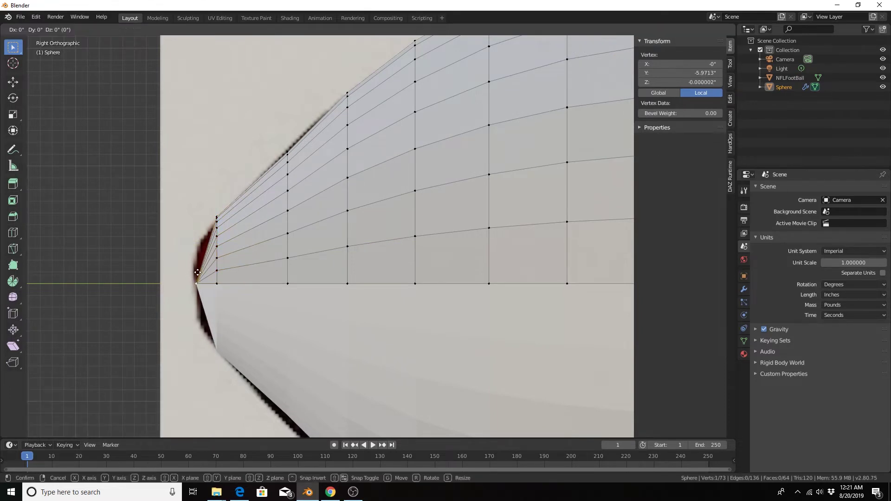
key("y")
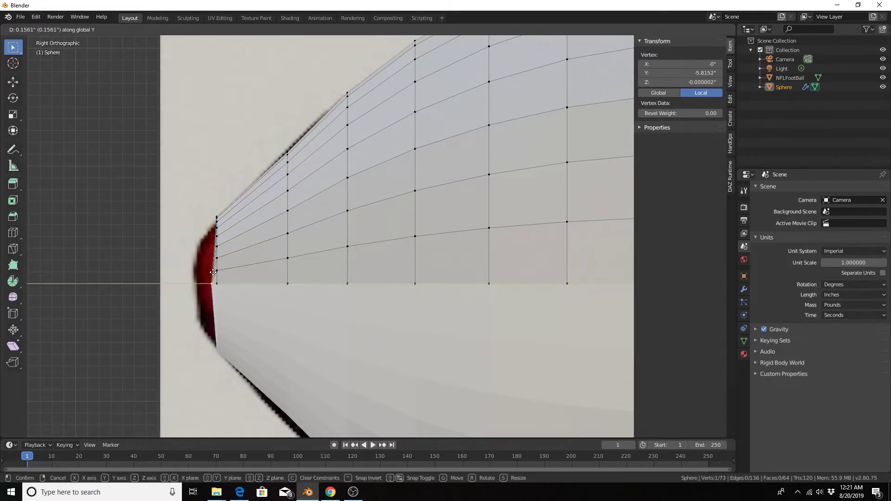
left_click(213, 272)
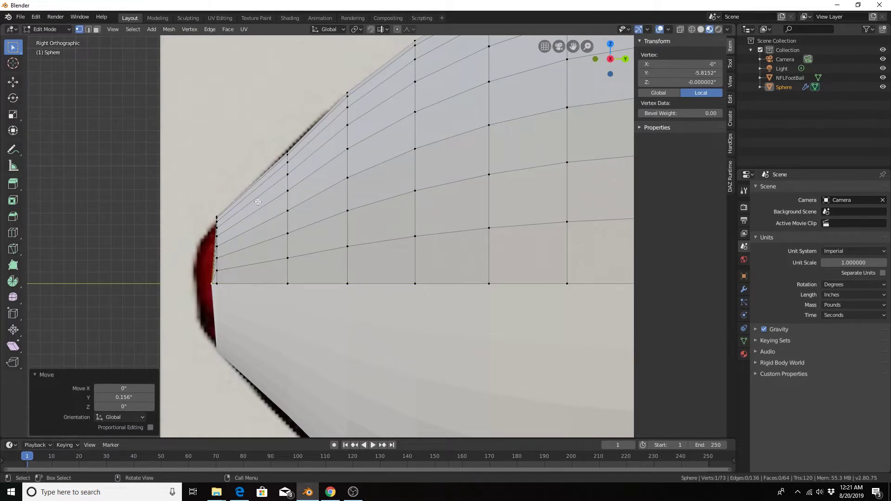
key("ctrl+r")
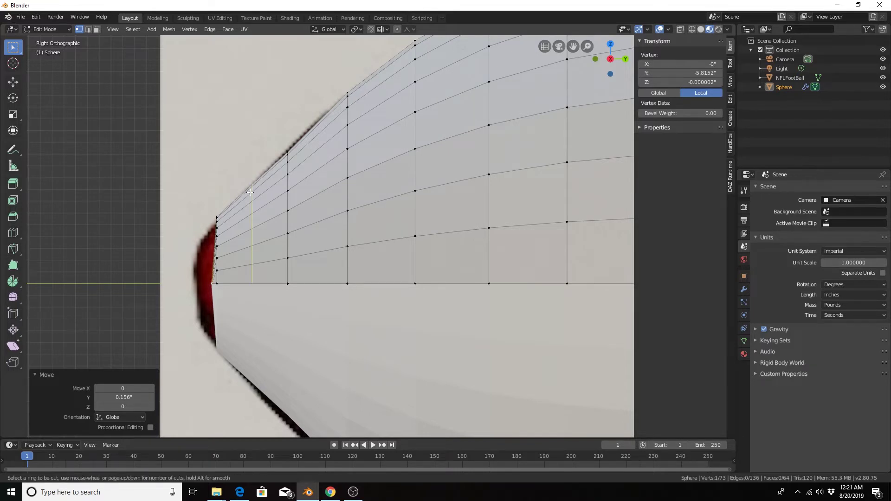
Step: Add a loop cut near the sphere's tip and slide it to -0.953
left_click(250, 192)
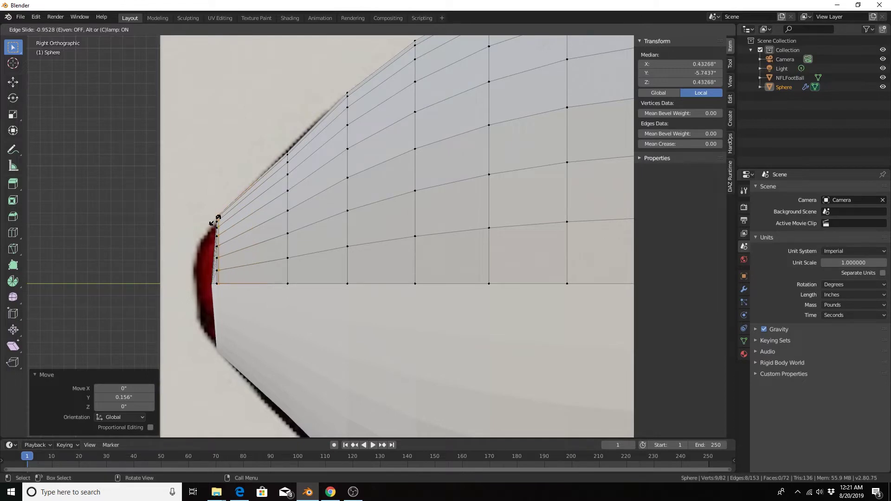
left_click(217, 217)
middle_click_drag(218, 217, 254, 221)
scroll(254, 220, "up", 2)
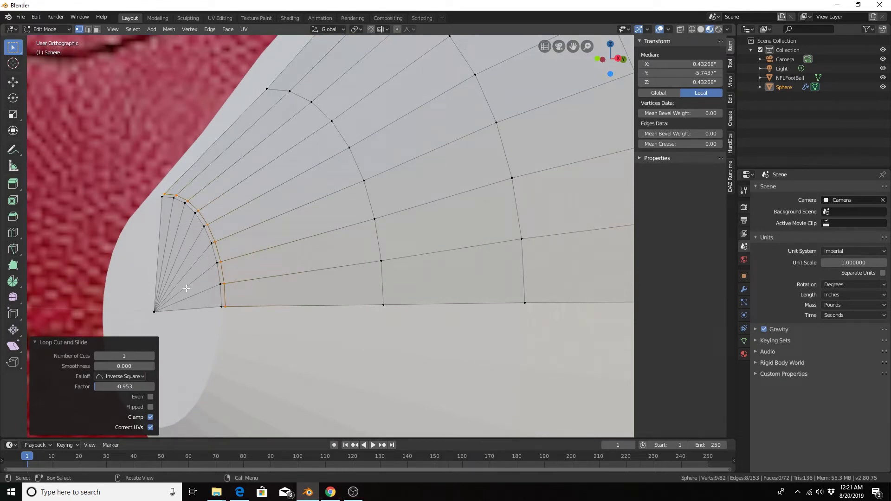
Step: Edge-slide the neighbouring loop toward the tip to -0.921, then return to Object Mode
left_click(188, 210, "alt")
key("g")
key("g")
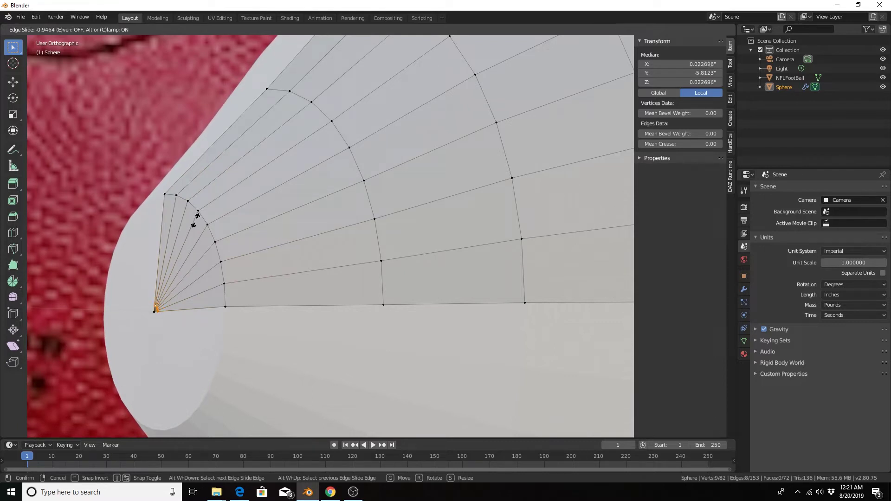
left_click(197, 215)
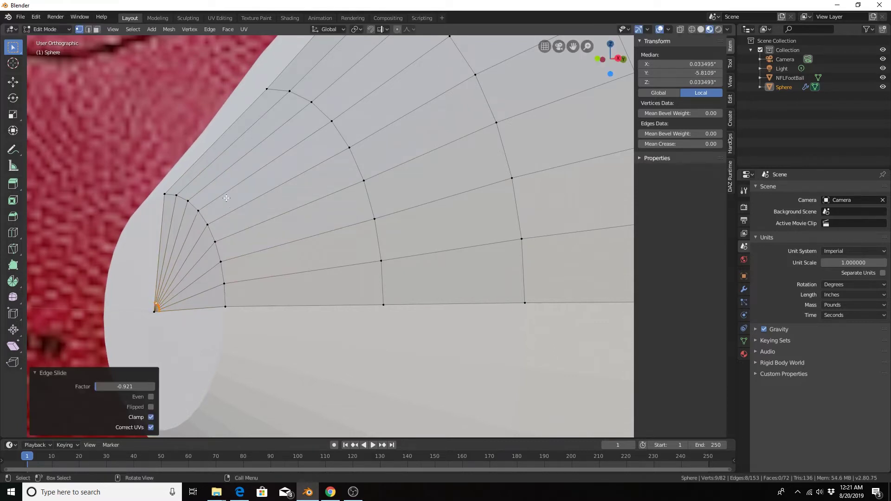
scroll(234, 185, "down", 3)
scroll(233, 185, "down", 2)
key("Tab")
scroll(241, 193, "down", 3)
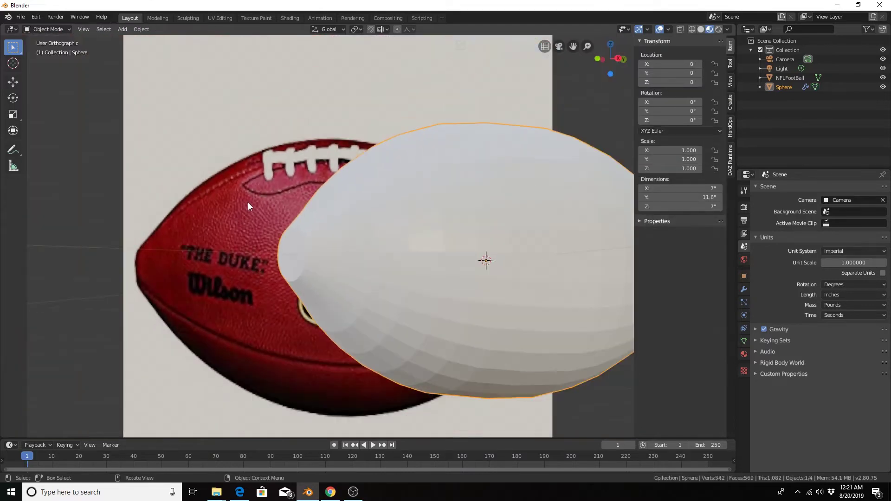
Step: Hide the NFLFootBall reference plane using its Outliner eye icon
mouse_move(266, 215)
middle_mouse_down()
mouse_move(321, 216)
mouse_move(266, 219)
middle_mouse_up()
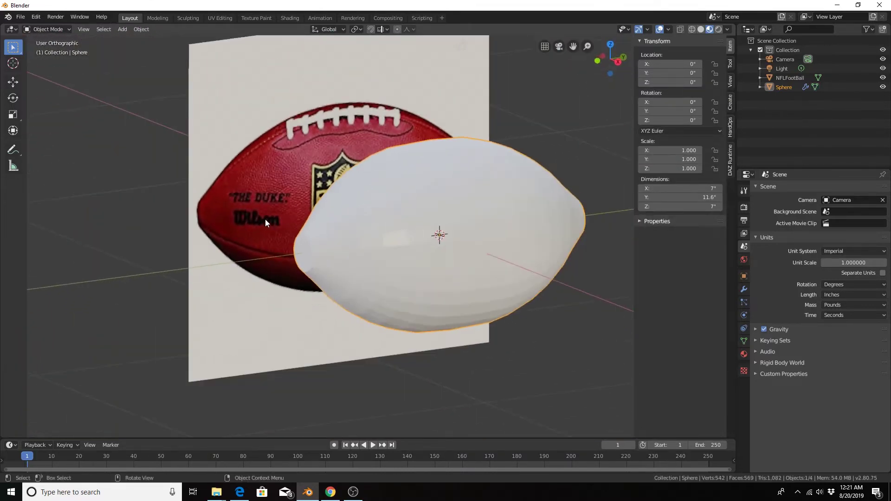
mouse_move(366, 208)
middle_mouse_down()
mouse_move(336, 213)
mouse_move(284, 199)
mouse_move(372, 199)
middle_mouse_up()
left_click(251, 96)
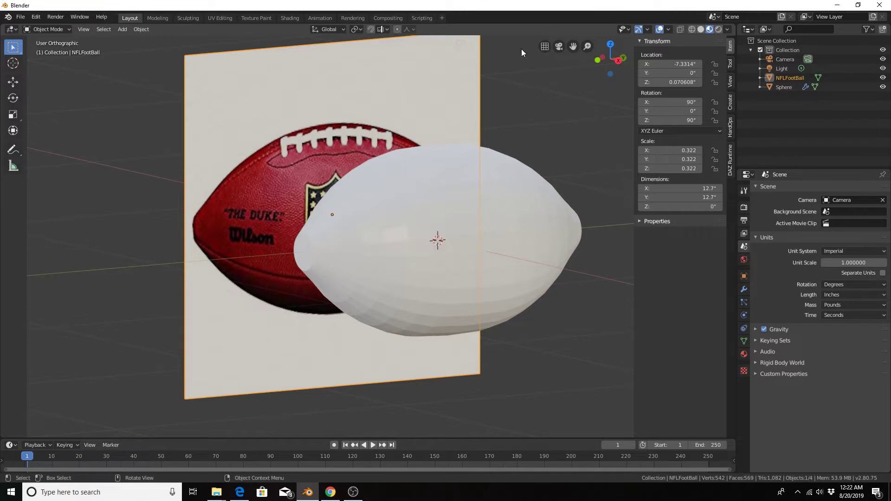
left_click(882, 87)
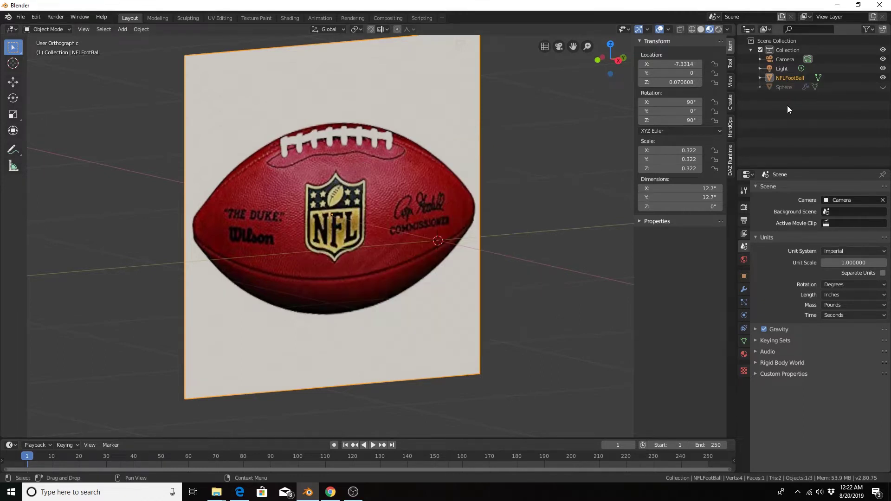
left_click(882, 87)
left_click(883, 77)
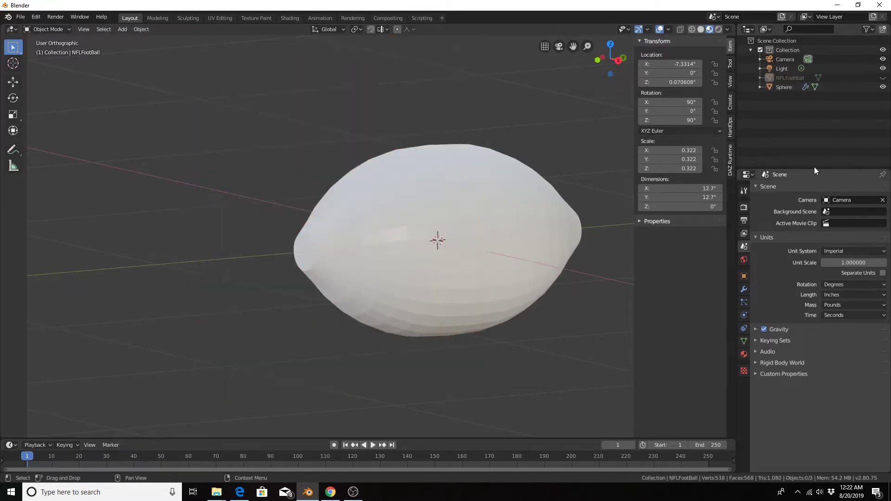
Step: Rename the Sphere object to Football in Object Properties
left_click(783, 88)
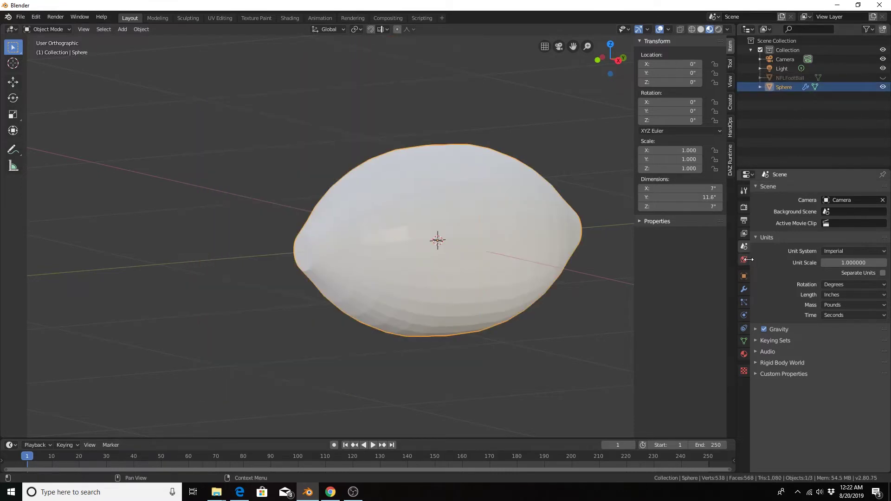
left_click(744, 276)
left_click(784, 189)
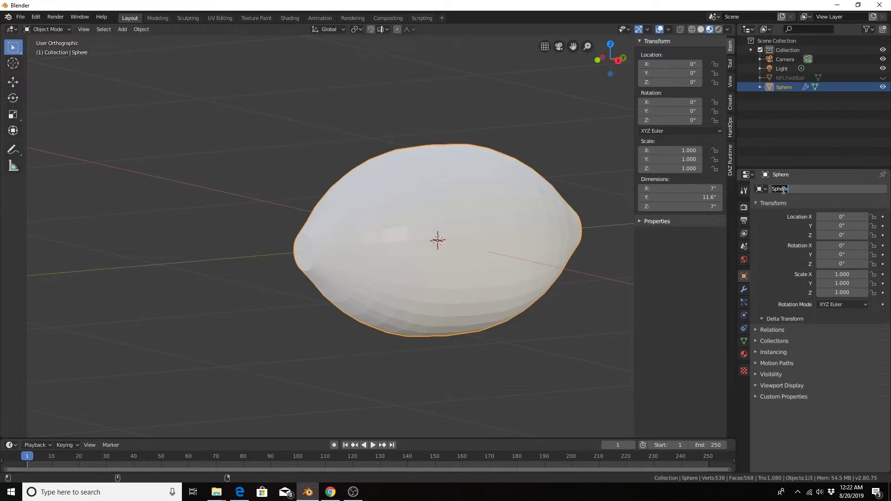
type("Football")
key("Return")
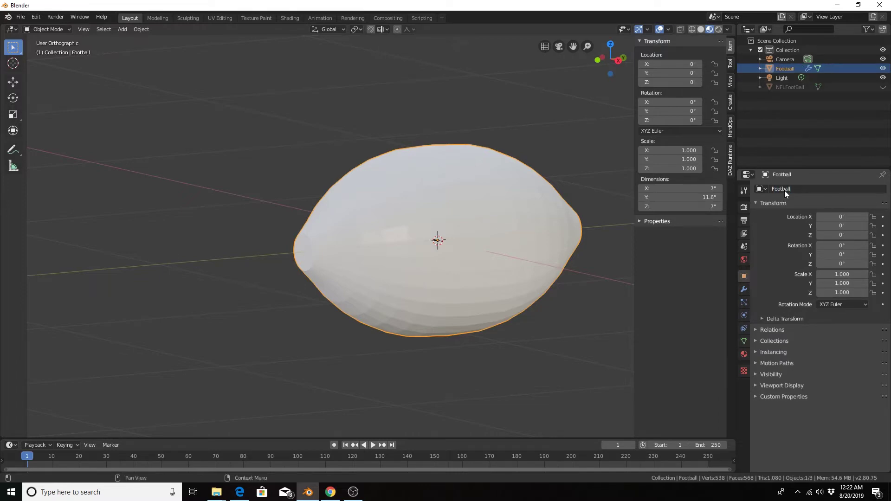
key("ctrl+s")
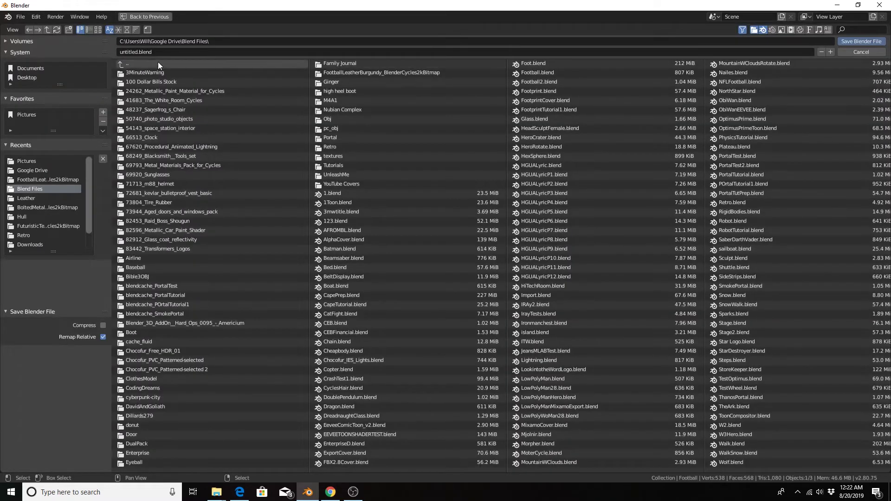
Step: Enter NFLFootballTutorial as the file name and save the .blend file in Blend Files
left_click(135, 52)
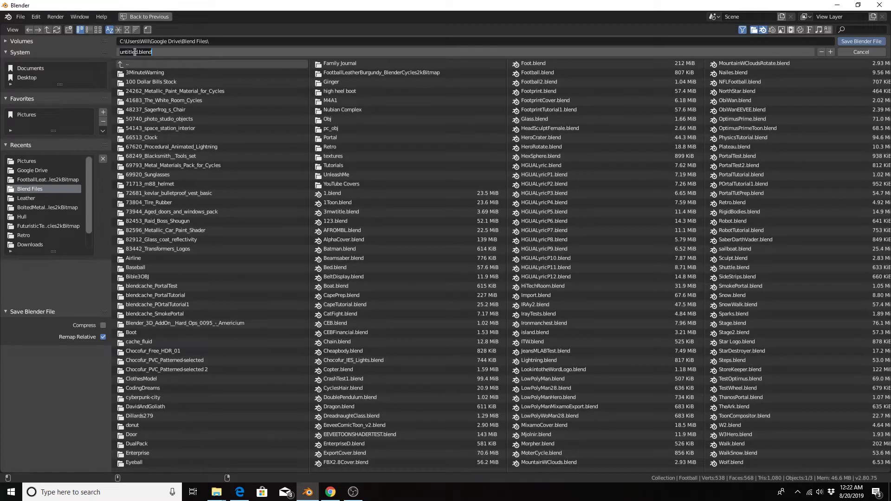
type("NFLFootballTutorial")
key("Return")
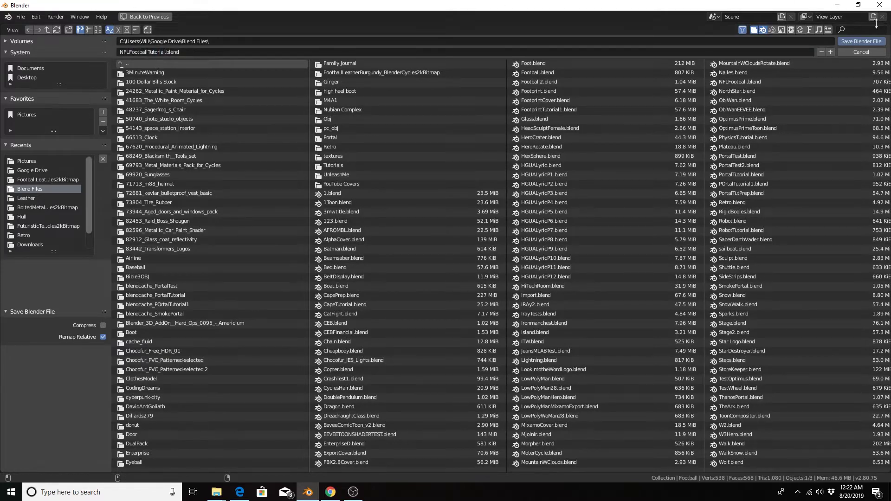
left_click(861, 42)
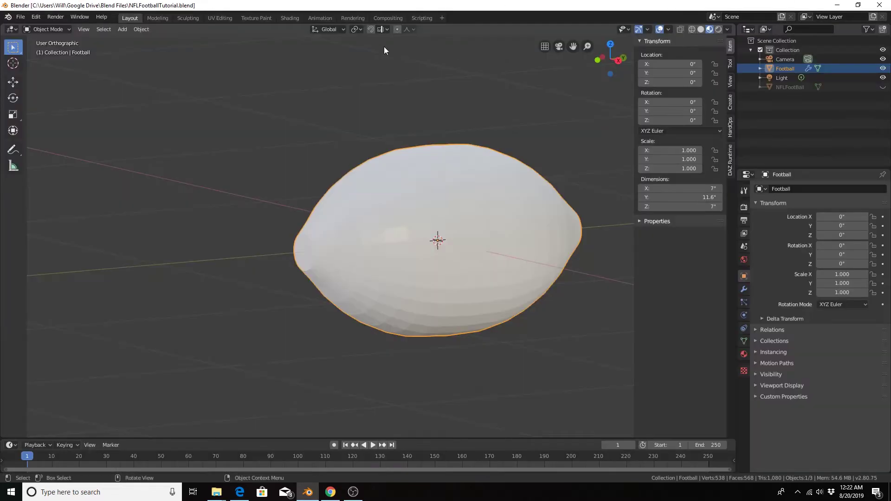
Step: Apply Shade Smooth to the Football object and orbit around it to inspect the shading
right_click(391, 181)
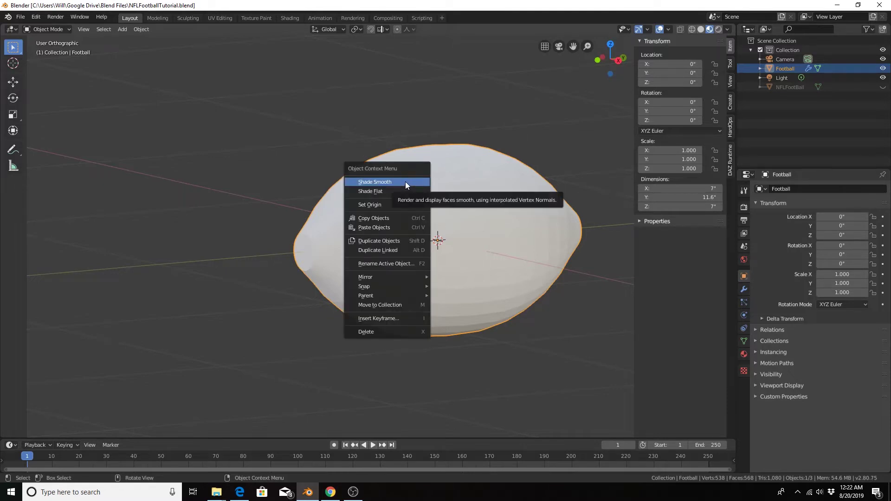
left_click(380, 182)
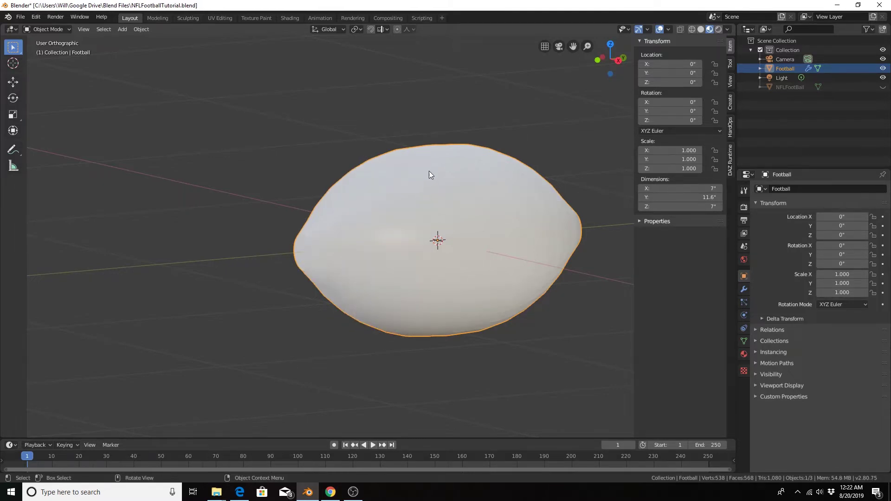
middle_click_drag(429, 172, 442, 188)
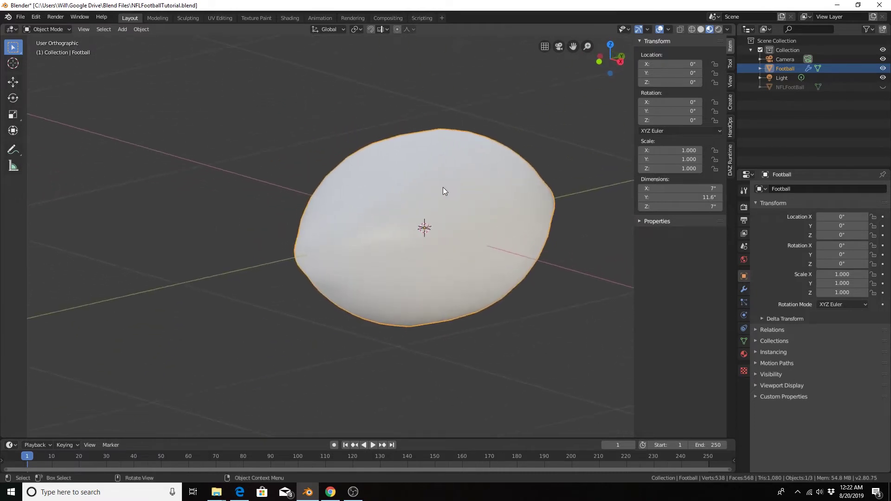
scroll(443, 188, "up", 2)
scroll(440, 183, "down", 1)
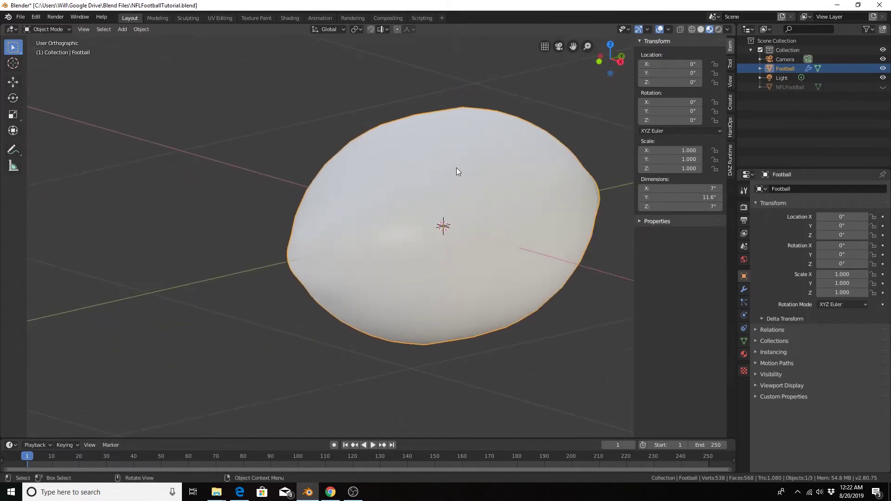
middle_click_drag(461, 165, 334, 191, "shift")
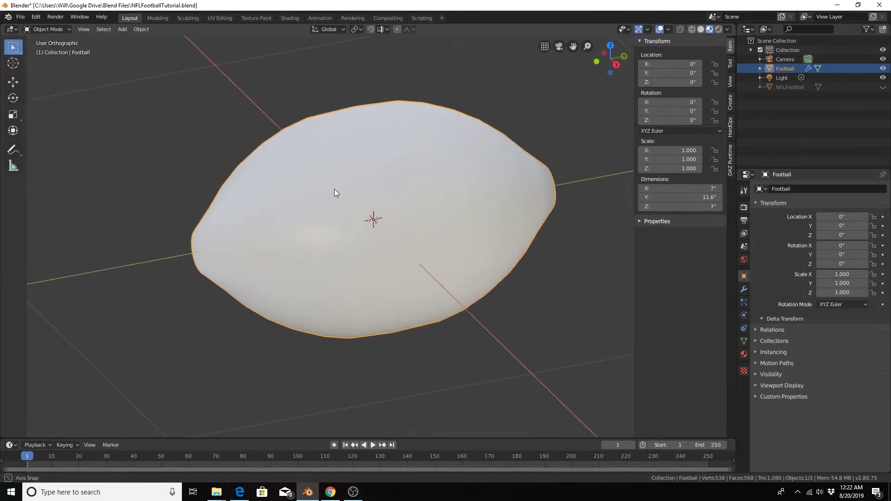
Step: Apply the first (Y-axis) Mirror modifier, keep the X/Z Mirror, and enter Edit Mode
left_click(743, 289)
middle_click_drag(248, 215, 201, 240)
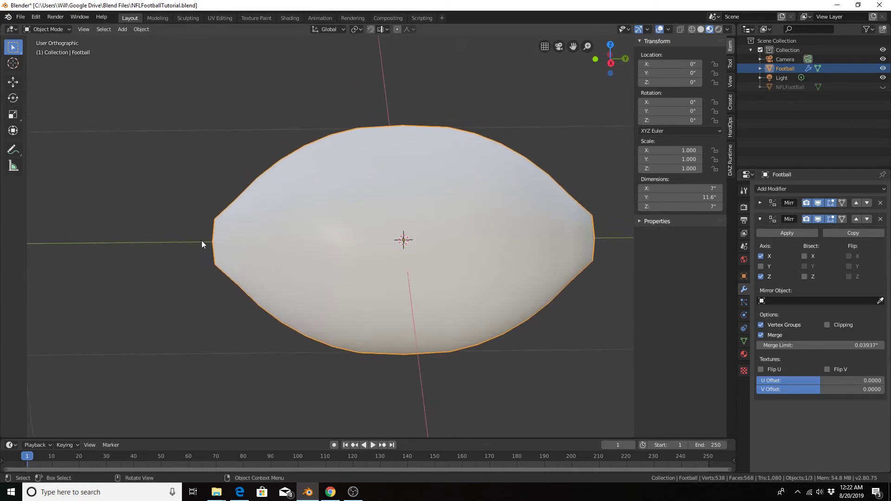
left_click(758, 203)
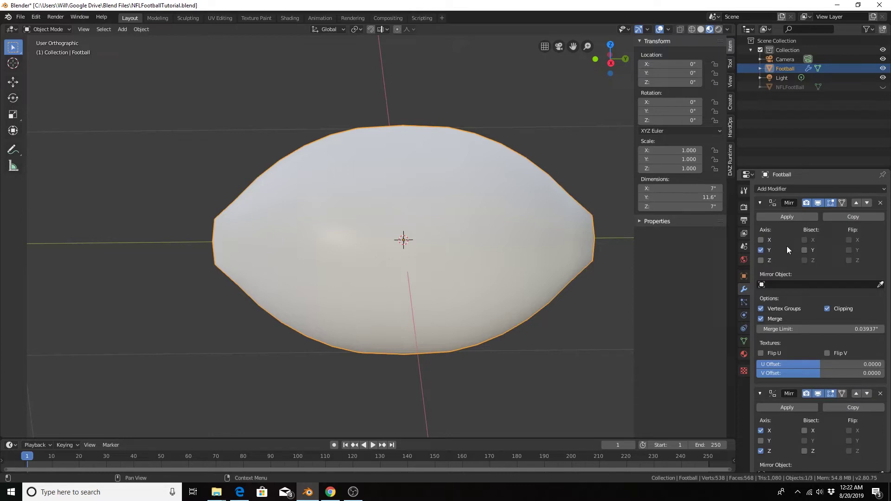
left_click(786, 217)
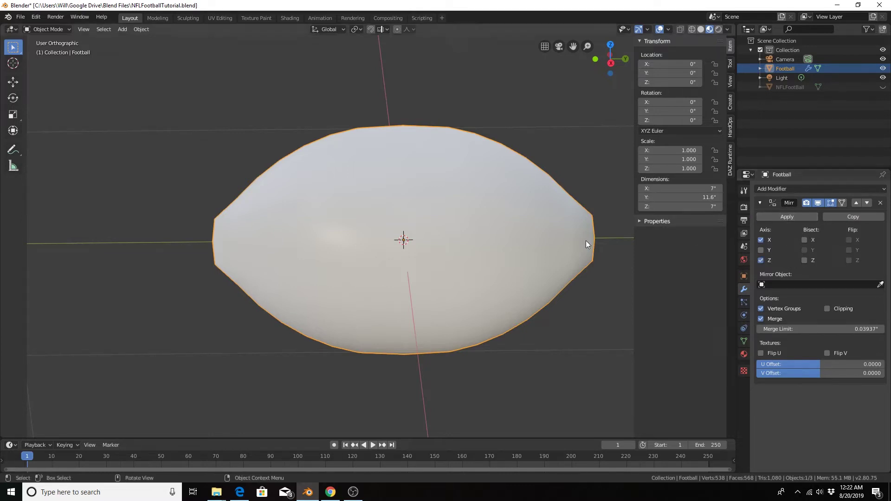
key("Tab")
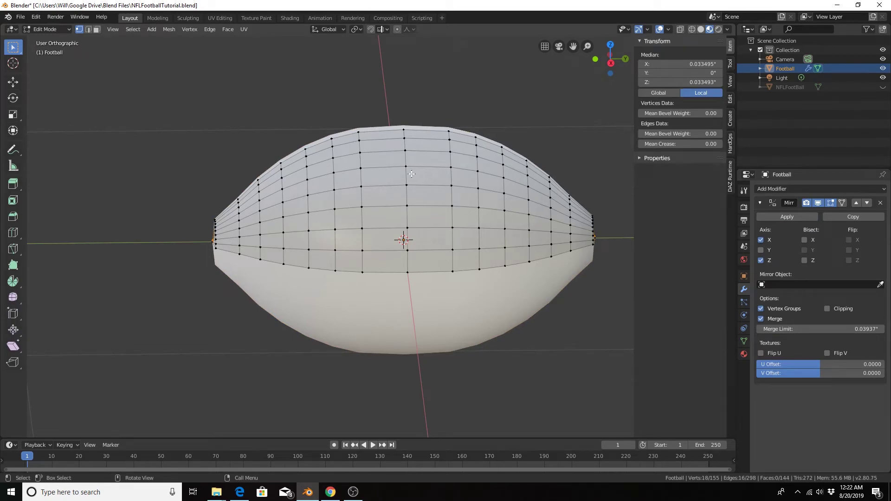
Step: Select all the football's faces and extrude them along their normals by 0.102
middle_click_drag(412, 173, 418, 175)
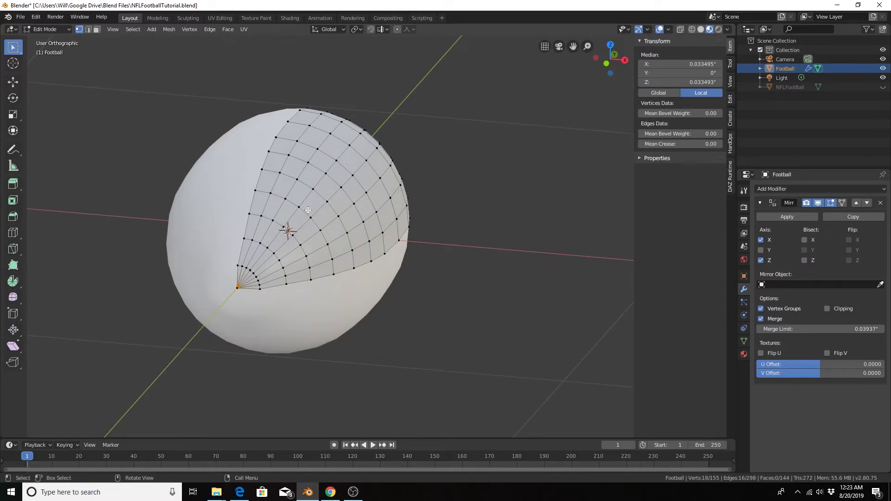
middle_click_drag(308, 210, 431, 193)
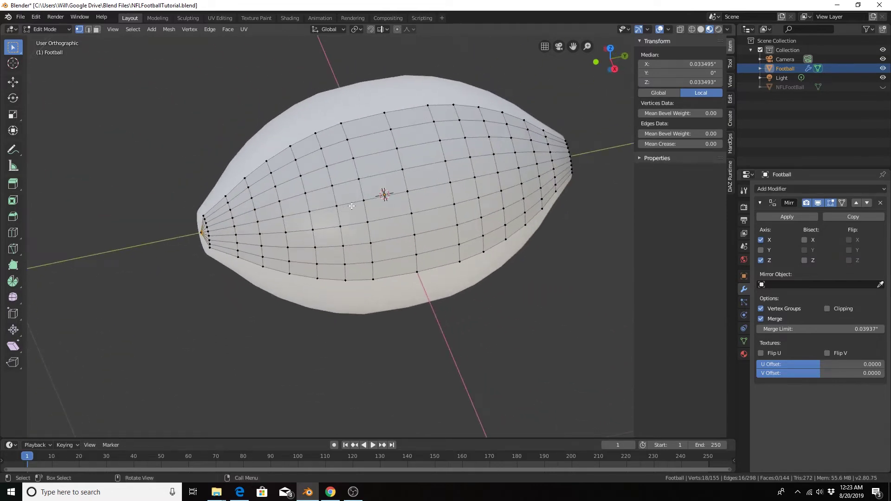
middle_click_drag(278, 189, 299, 236)
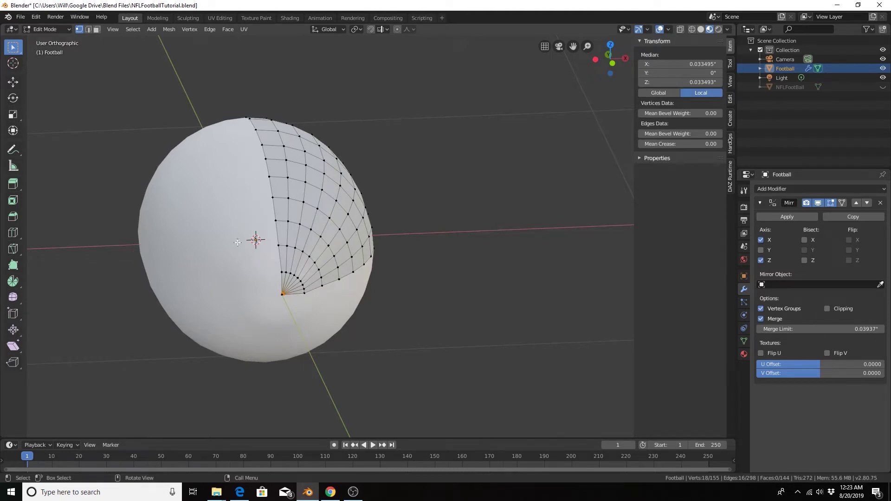
middle_click_drag(278, 235, 318, 185)
key("a")
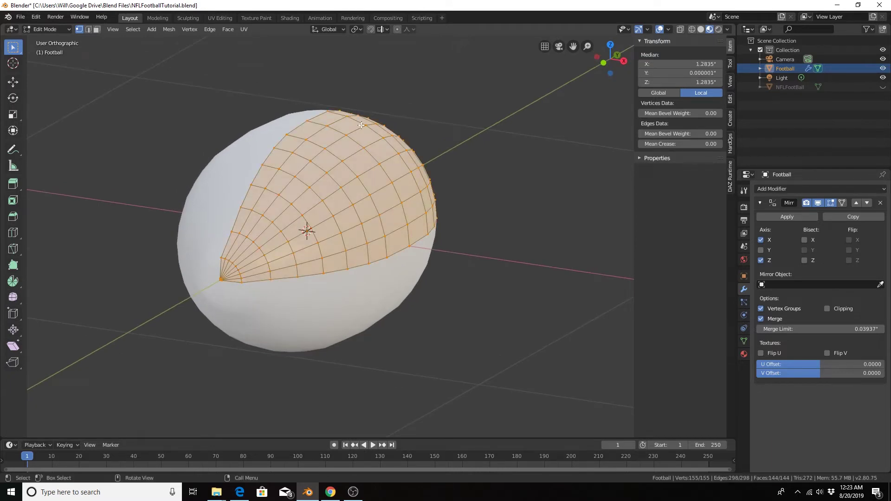
scroll(361, 125, "up", 2)
middle_click_drag(334, 139, 324, 174, "shift")
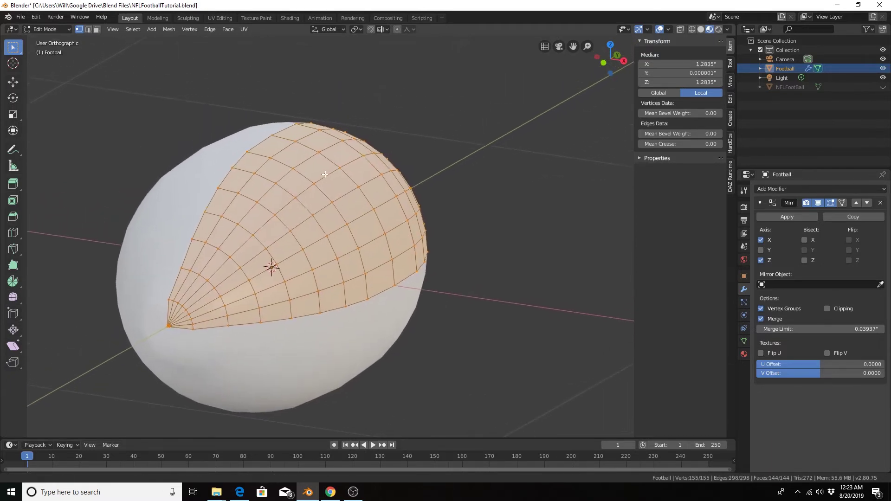
key("e")
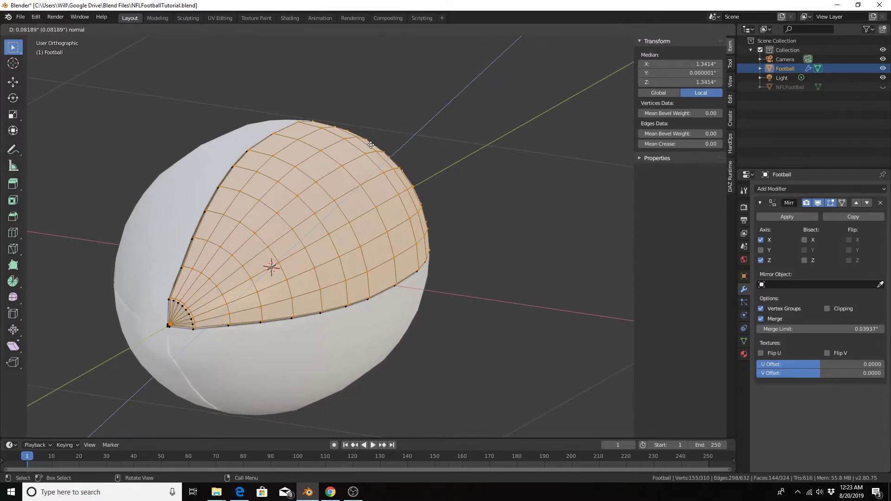
left_click(371, 145)
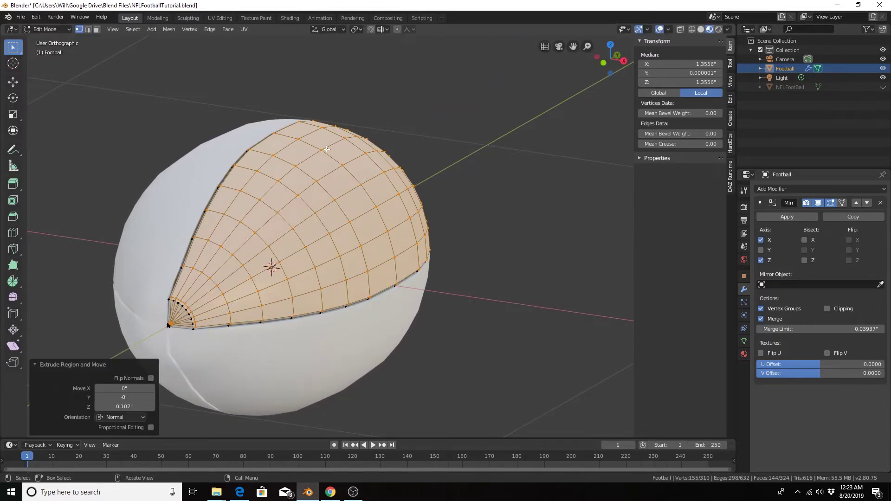
Step: Switch the viewport to Wireframe shading to inspect the thickened football shell
middle_click_drag(371, 144, 364, 167)
scroll(279, 175, "up", 2)
scroll(279, 175, "up", 1)
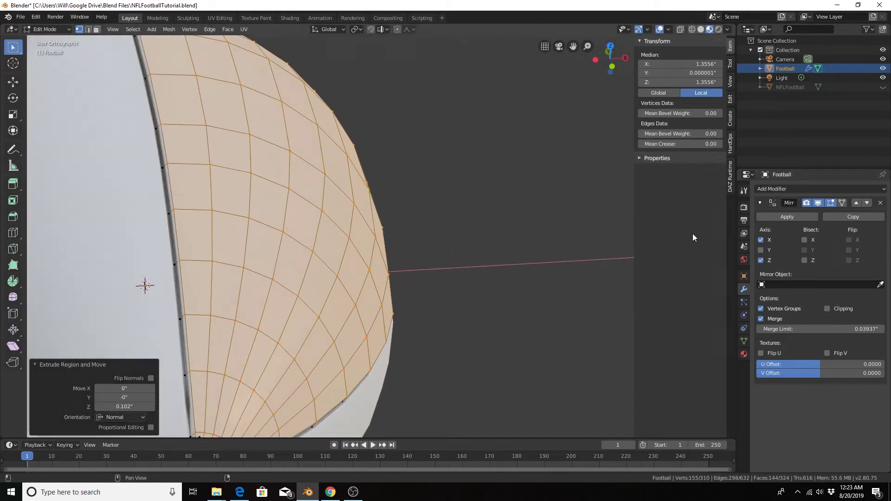
middle_click_drag(414, 242, 114, 160)
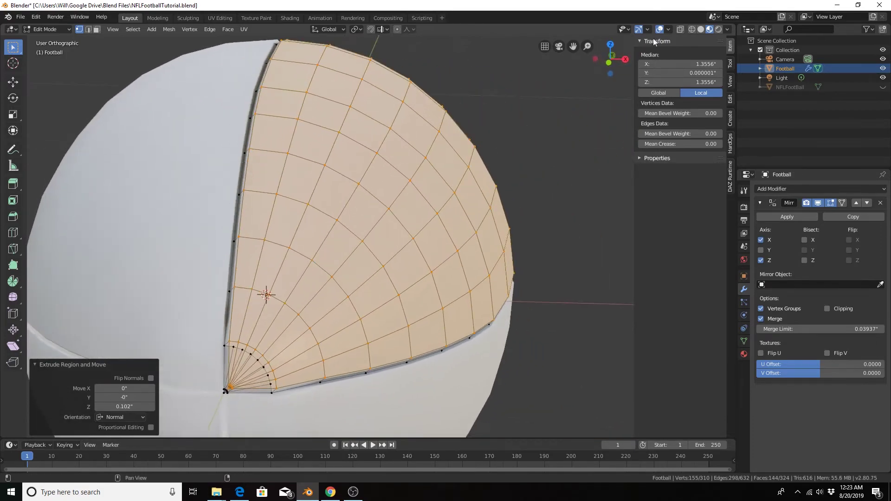
left_click(695, 30)
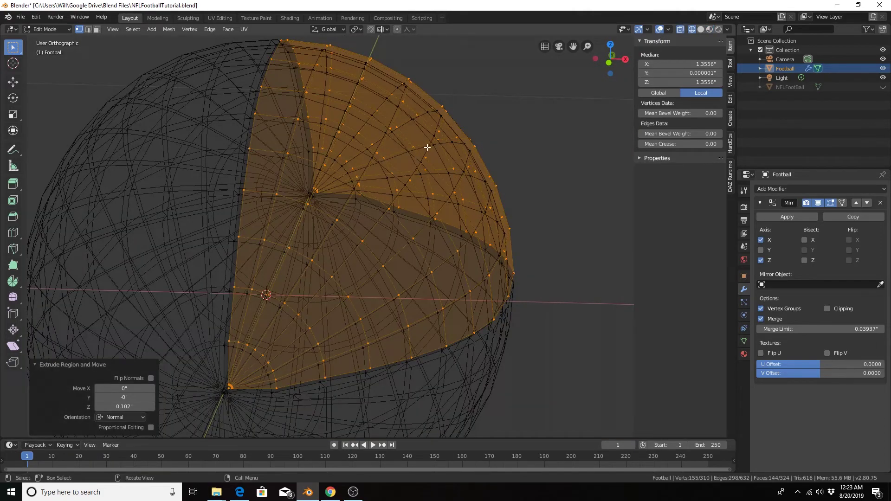
middle_click_drag(356, 172, 329, 167)
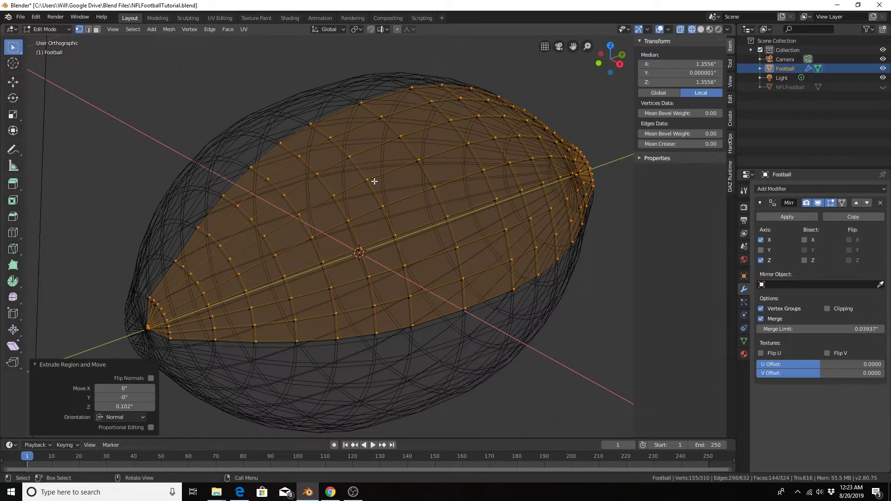
Step: Add a vertex group named 'Surface' for the selected outer vertices and test deselecting and reselecting them
left_click(745, 341)
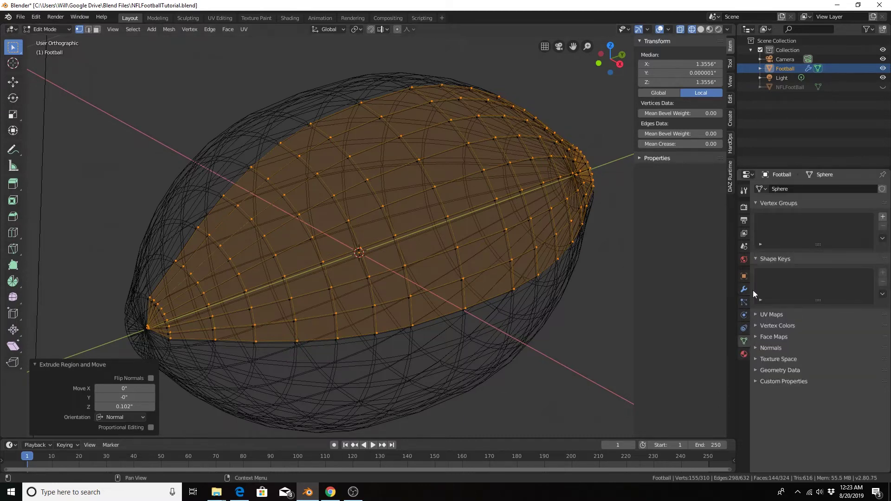
left_click(883, 217)
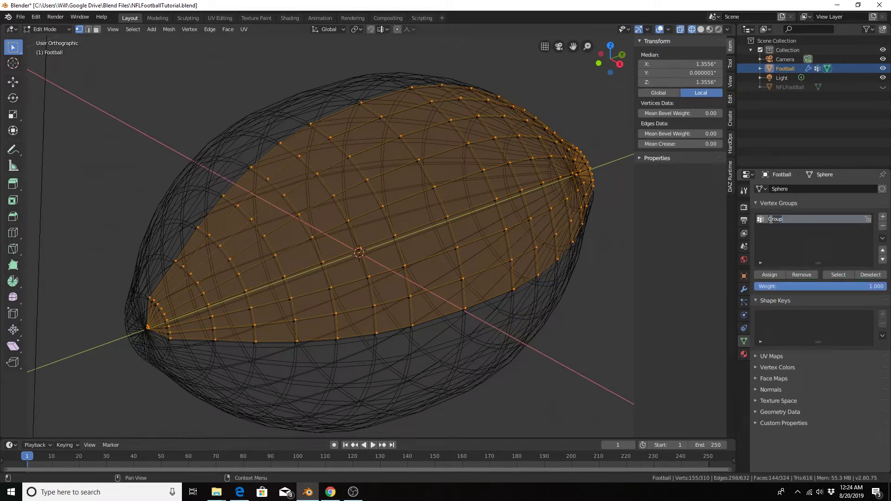
type("Surface")
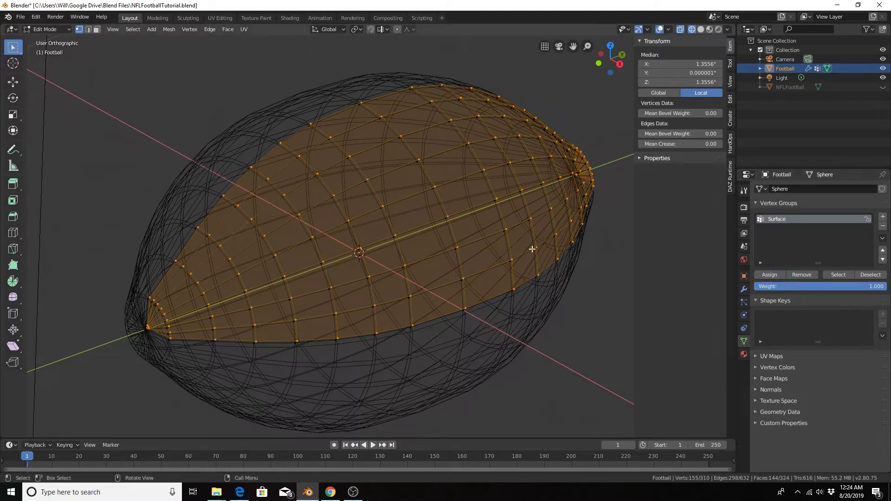
left_click(866, 274)
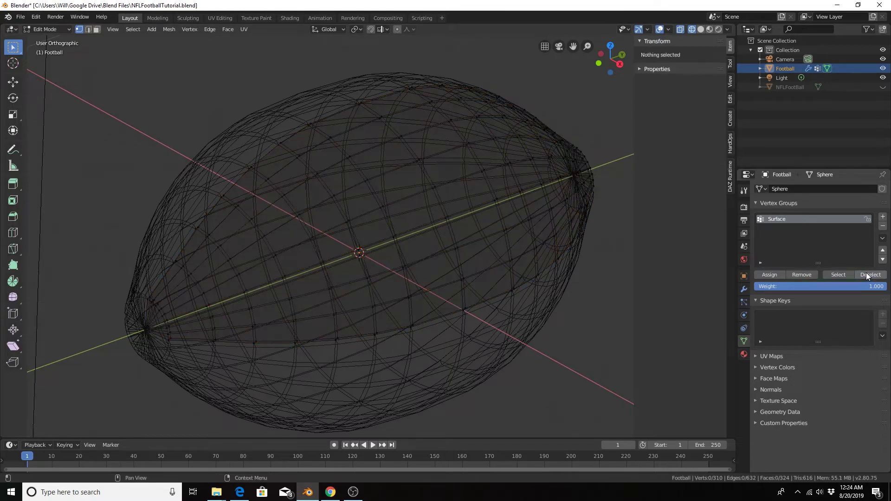
left_click(835, 275)
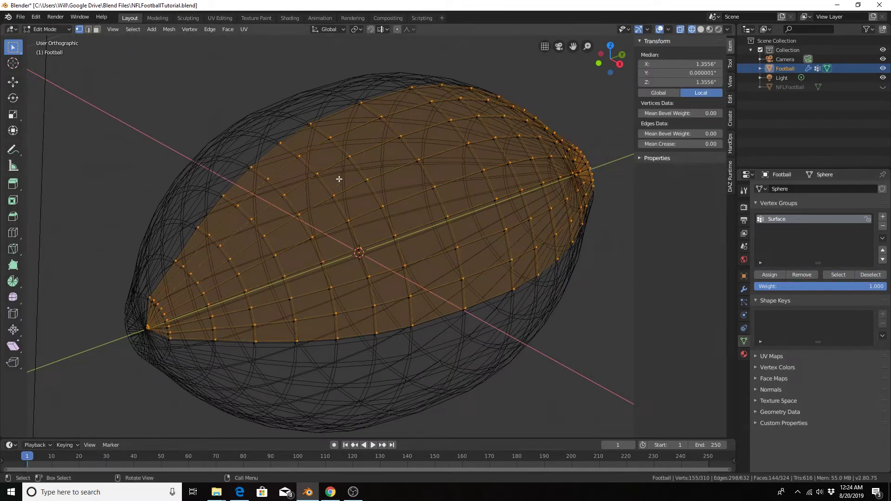
Step: Invert the selection so the football's inner shell vertices are selected
middle_click_drag(461, 156, 366, 163)
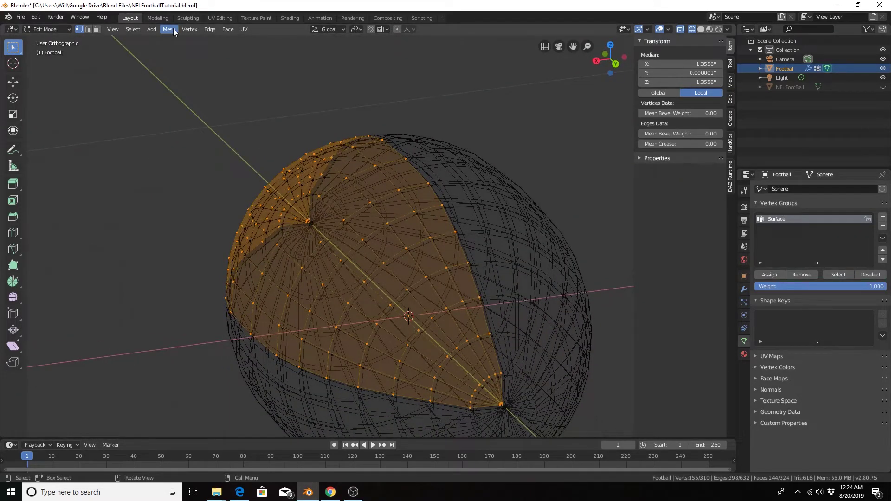
left_click(132, 29)
left_click(168, 54)
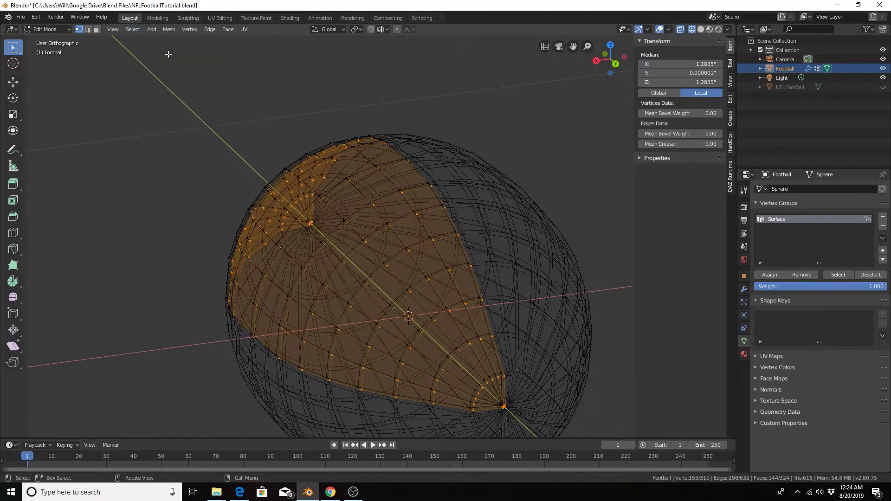
Step: Return the viewport to Solid shading and frame the football with its seam vertical
left_click(700, 30)
mouse_move(431, 147)
middle_mouse_down()
mouse_move(427, 169)
mouse_move(407, 136)
mouse_move(467, 179)
mouse_move(425, 169)
mouse_move(408, 152)
mouse_move(392, 161)
mouse_move(391, 148)
middle_mouse_up()
middle_click_drag(381, 184, 388, 167)
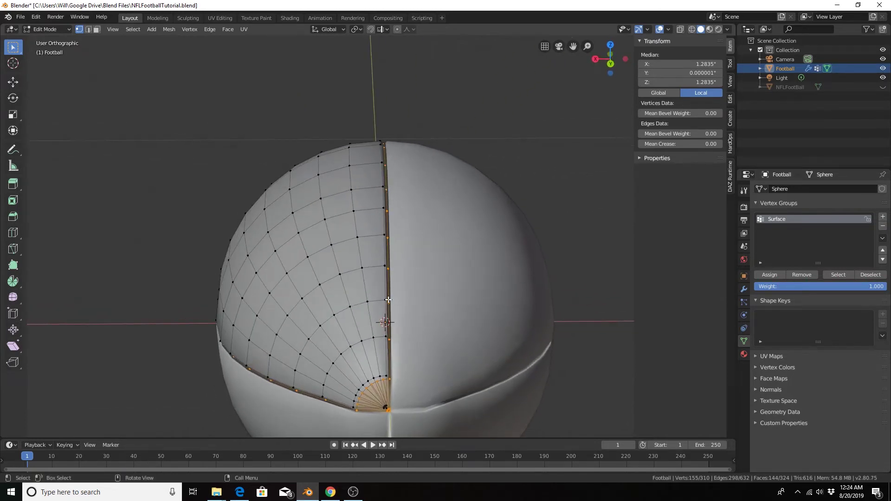
middle_click_drag(388, 299, 388, 252)
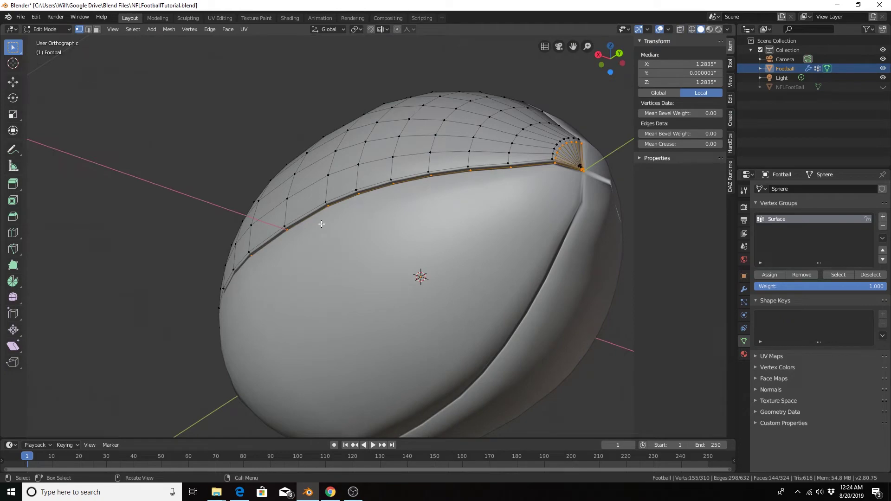
middle_click_drag(428, 188, 414, 168)
scroll(413, 168, "up", 3)
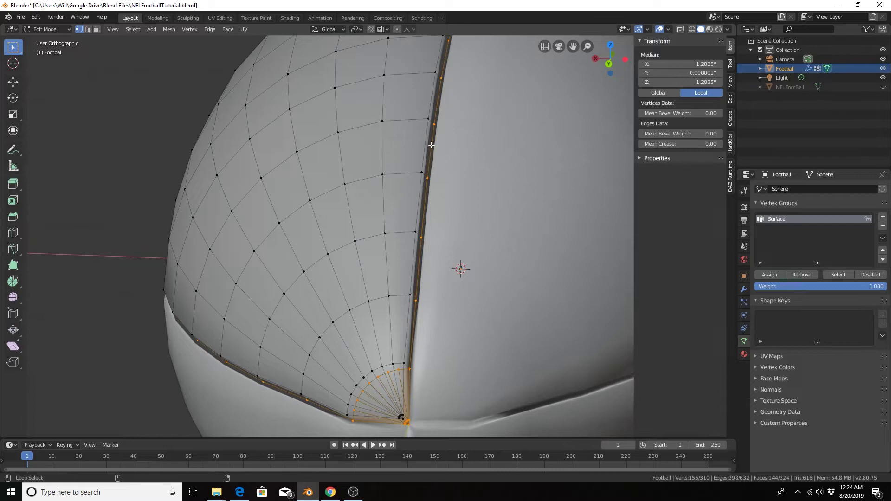
Step: Deselect the vertical and horizontal seam edge loops from the inner shell selection
left_click(431, 145, "alt+shift")
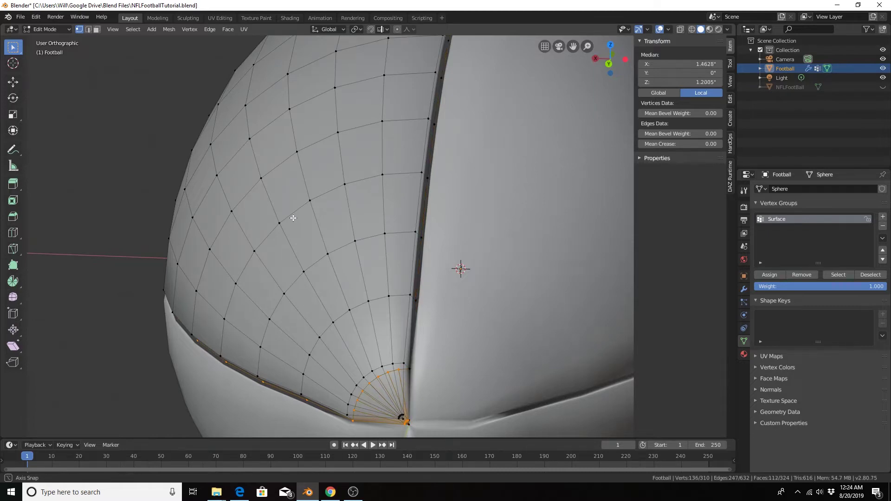
middle_click_drag(294, 215, 348, 199)
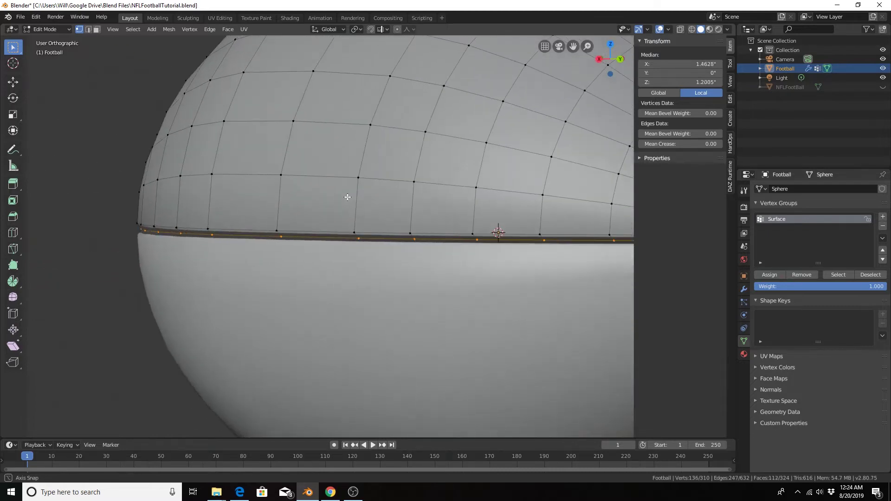
left_click(380, 238, "alt+shift")
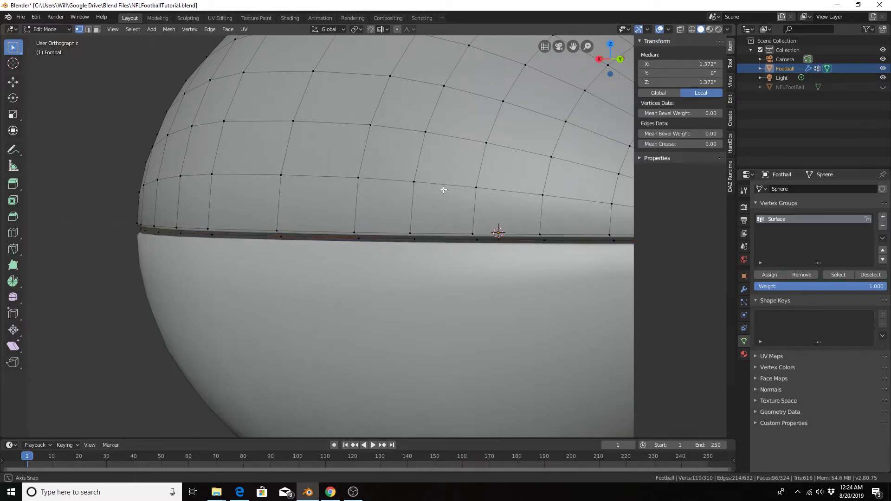
middle_click_drag(441, 191, 401, 173)
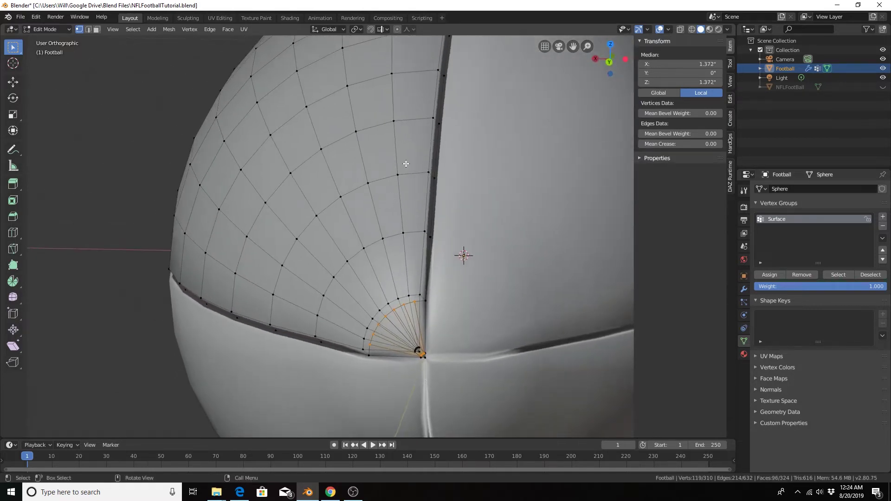
Step: Delete the remaining selected inner vertices, leaving 191 vertices and 180 faces
key("x")
left_click(396, 164)
scroll(348, 215, "down", 2)
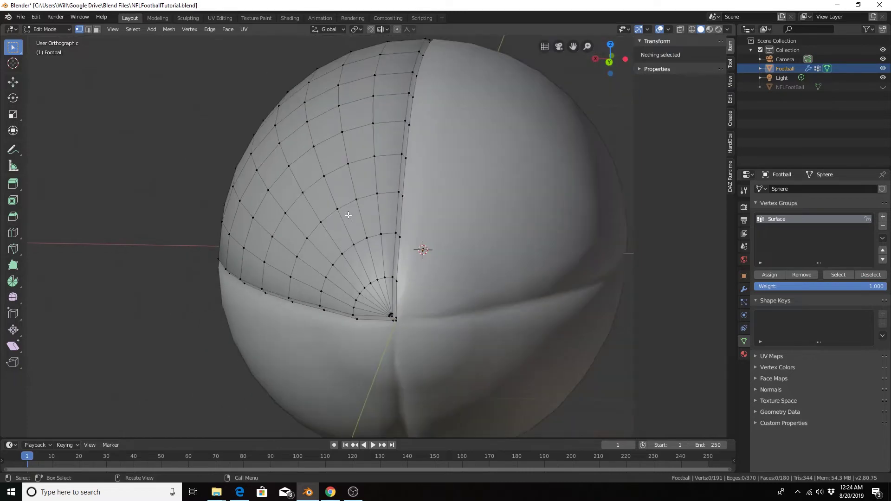
middle_click_drag(349, 215, 381, 171)
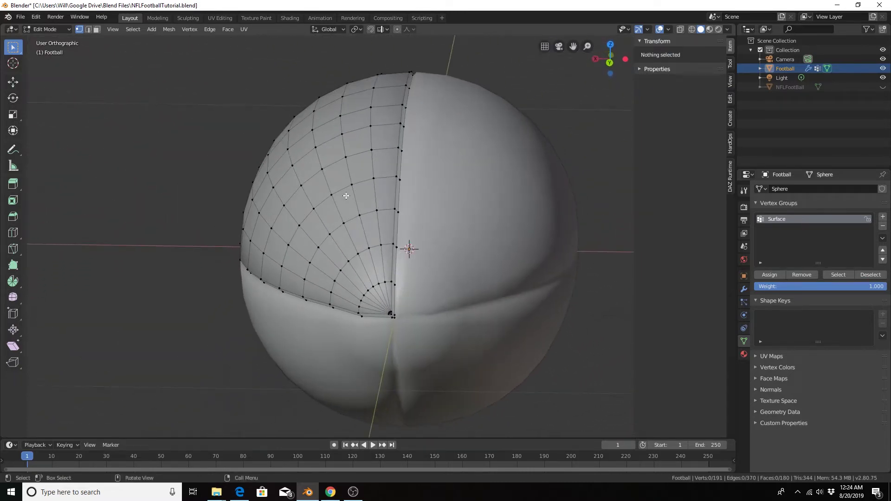
middle_click_drag(346, 196, 427, 147)
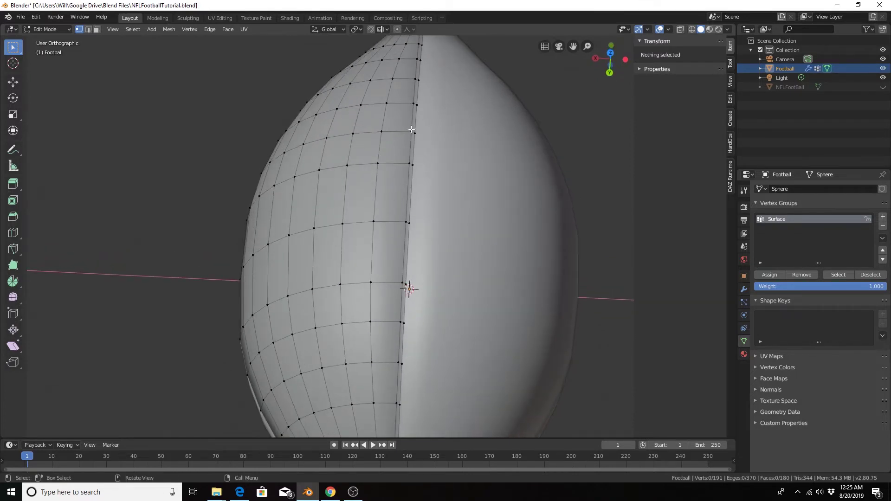
middle_click_drag(393, 210, 387, 177)
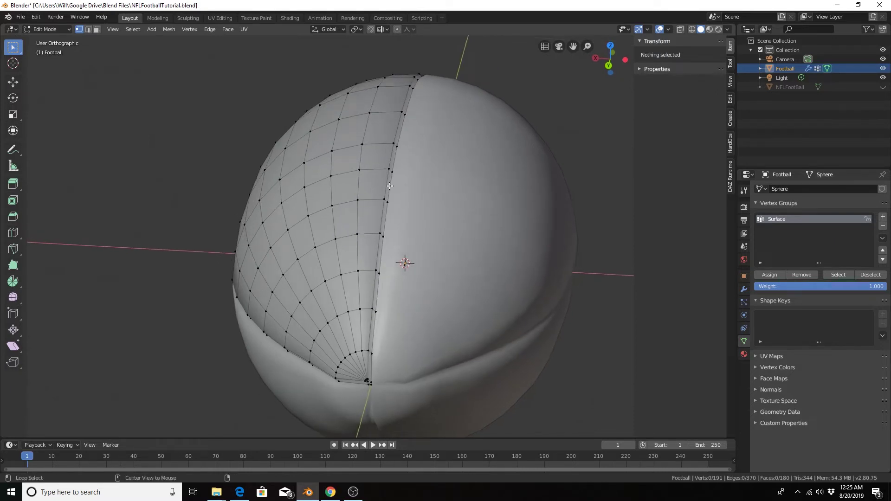
Step: Mark the selected patch-border edge loop as a UV seam, then select the whole mesh
left_click(389, 186, "alt")
middle_click_drag(370, 202, 372, 195)
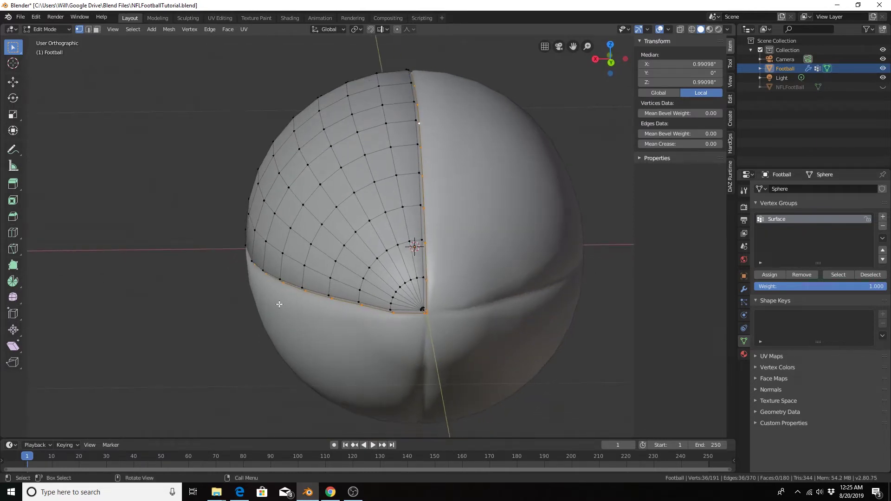
middle_click_drag(245, 265, 399, 254)
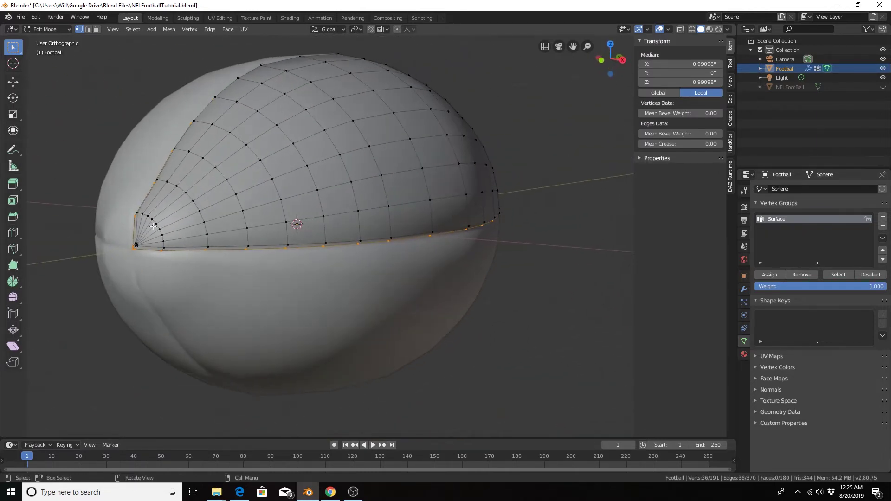
middle_click_drag(389, 148, 256, 82)
key("u")
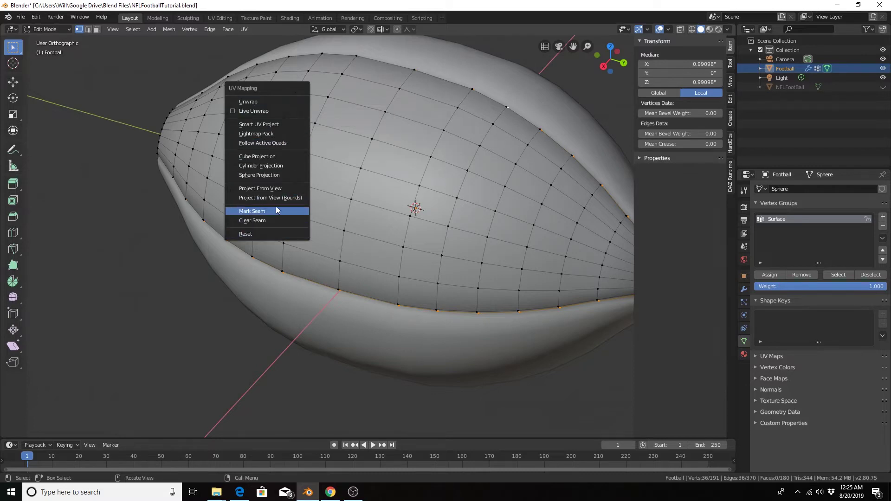
left_click(256, 212)
middle_click_drag(362, 190, 311, 186)
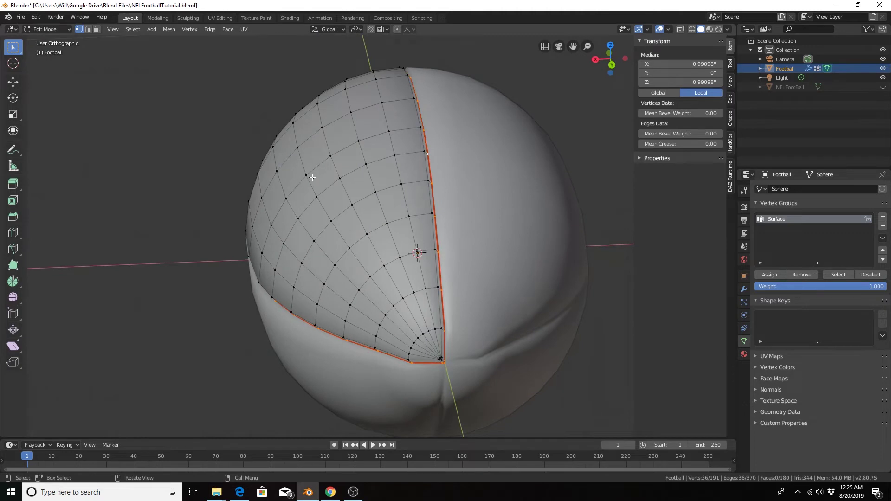
key("a")
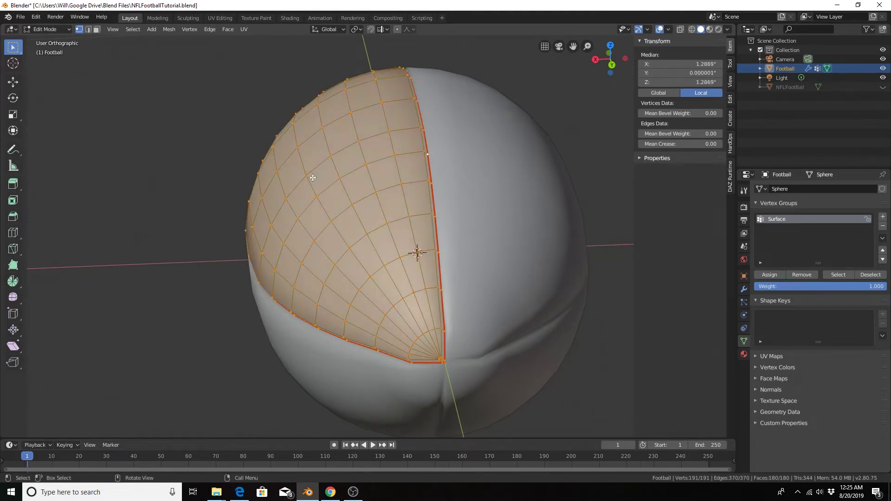
Step: Unwrap the whole football mesh into UVs
key("u")
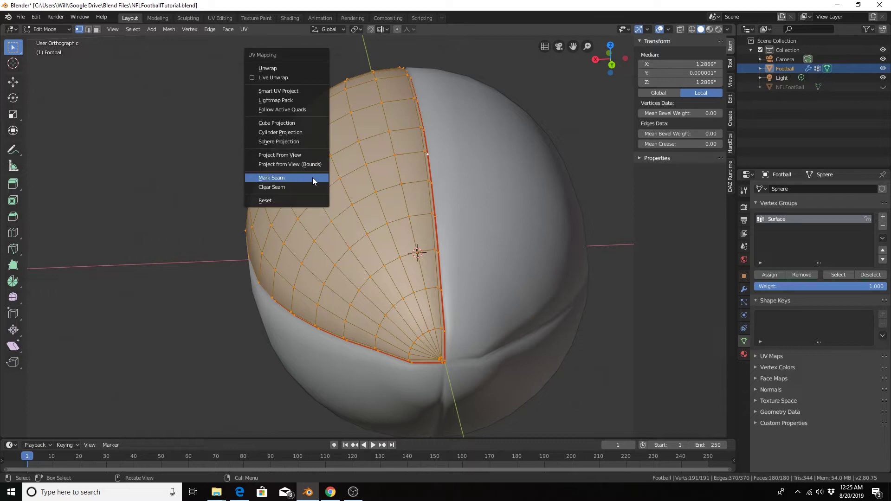
left_click(296, 70)
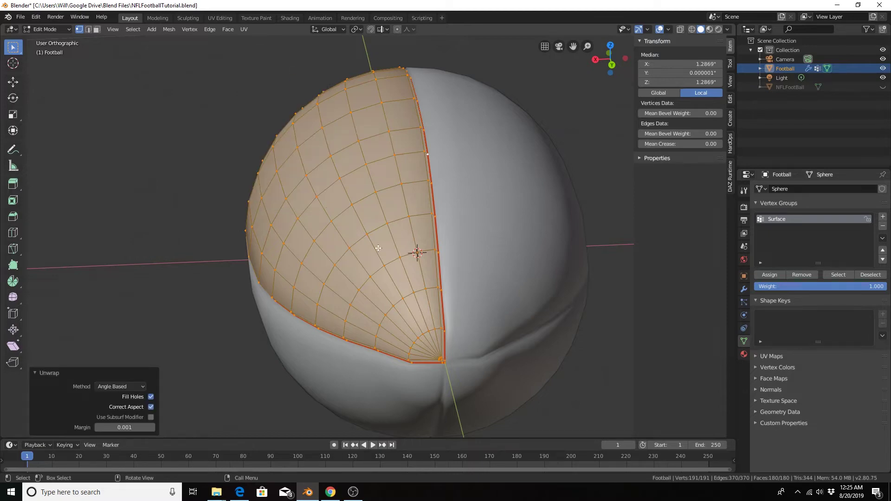
middle_click_drag(308, 199, 438, 205)
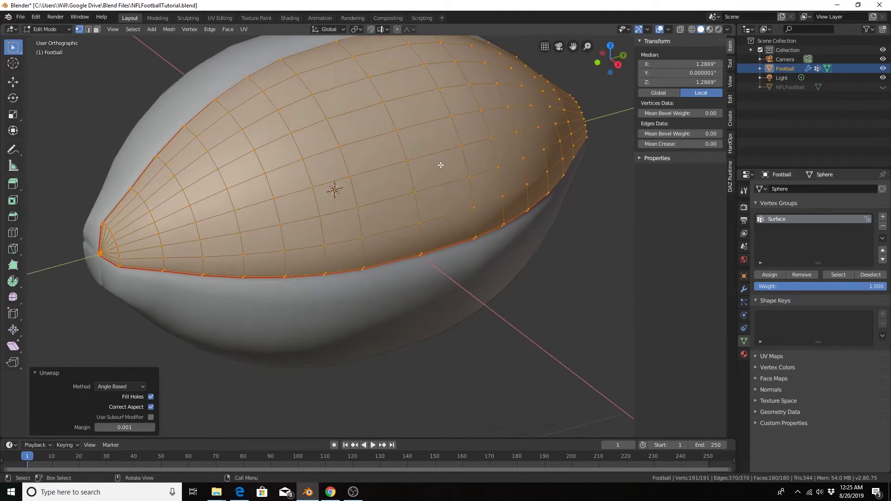
middle_click_drag(322, 175, 305, 135)
Step: Inspect the pointed-oval UV island in the UV Editing workspace, then return to Layout
left_click(219, 18)
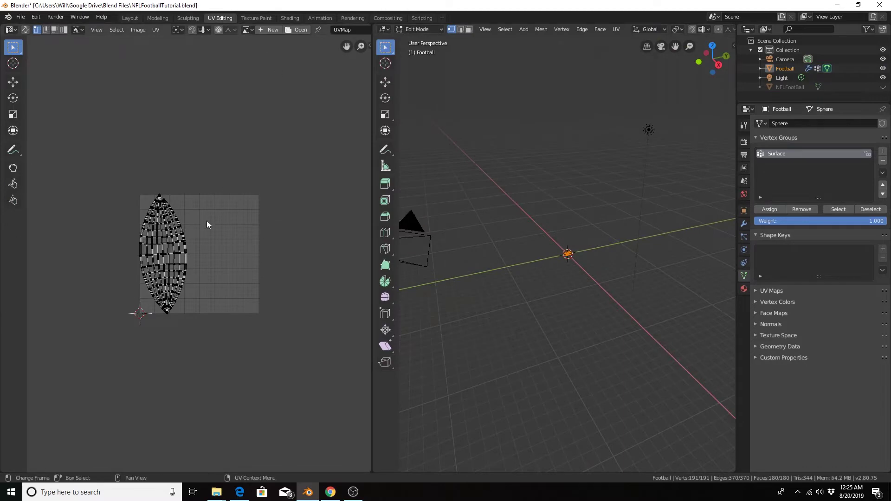
scroll(166, 251, "up", 3)
scroll(118, 316, "down", 4)
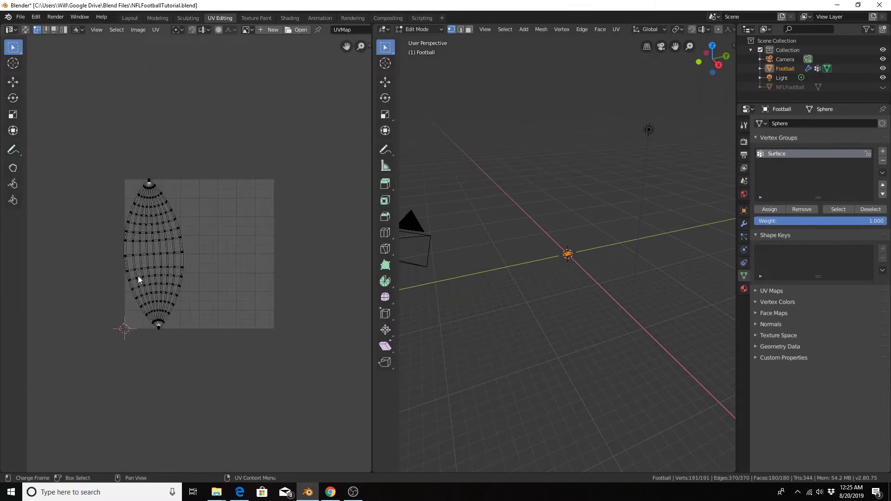
left_click(129, 18)
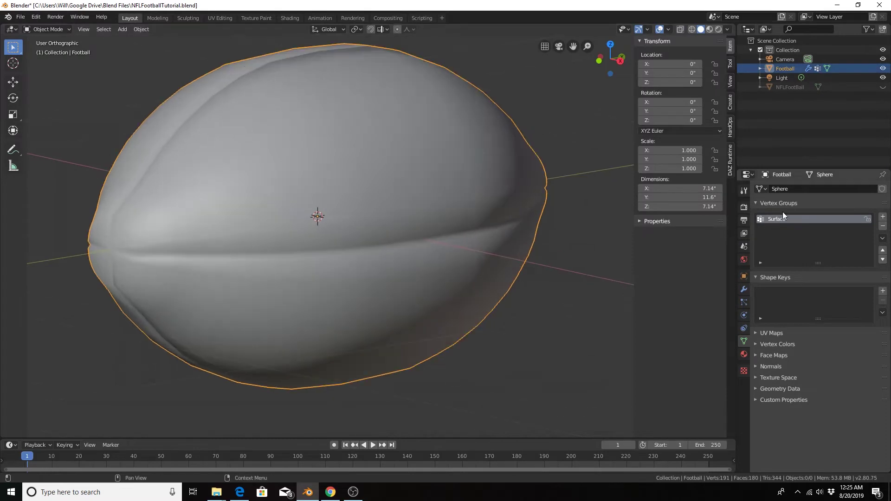
Step: Add a Subdivision Surface modifier to the football with 2 viewport levels
left_click(743, 290)
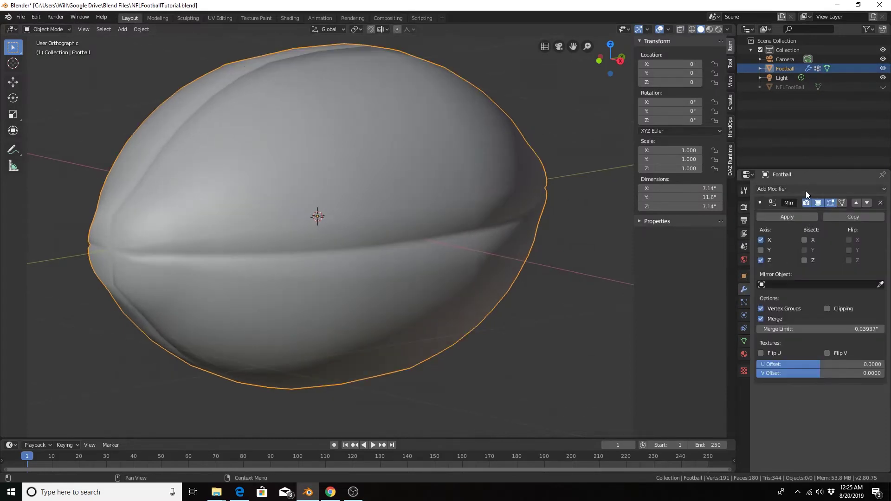
left_click(759, 202)
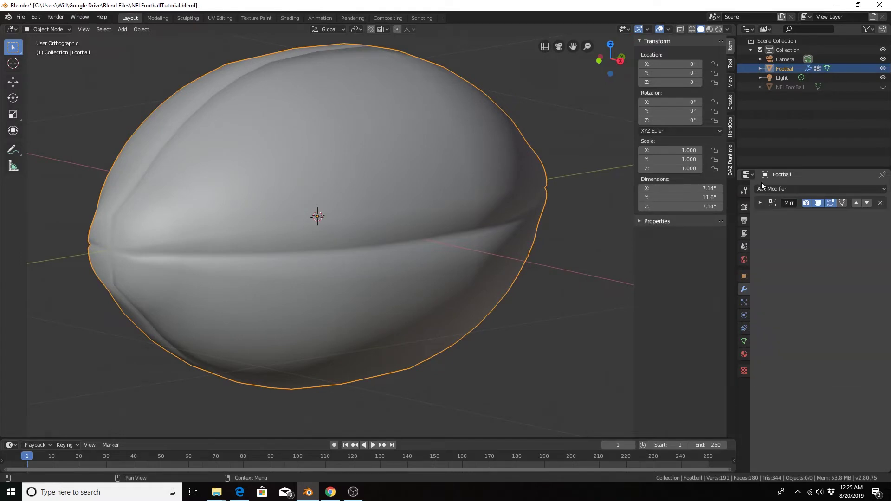
left_click(779, 189)
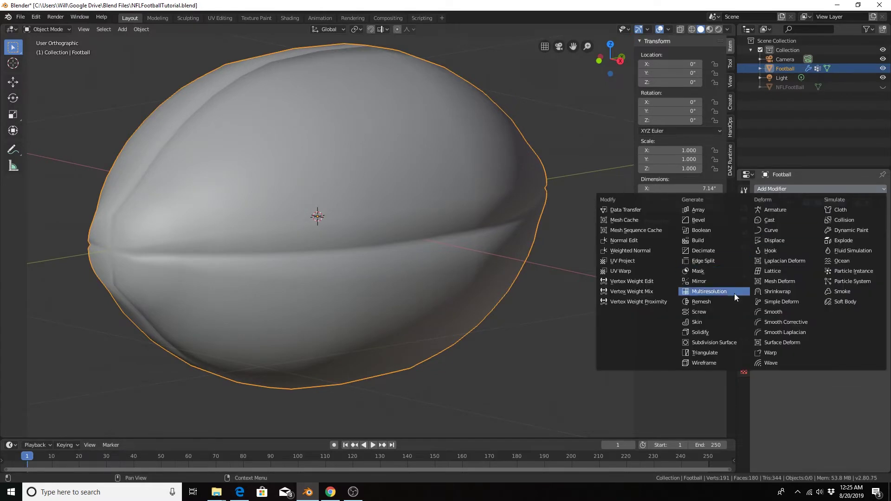
left_click(713, 342)
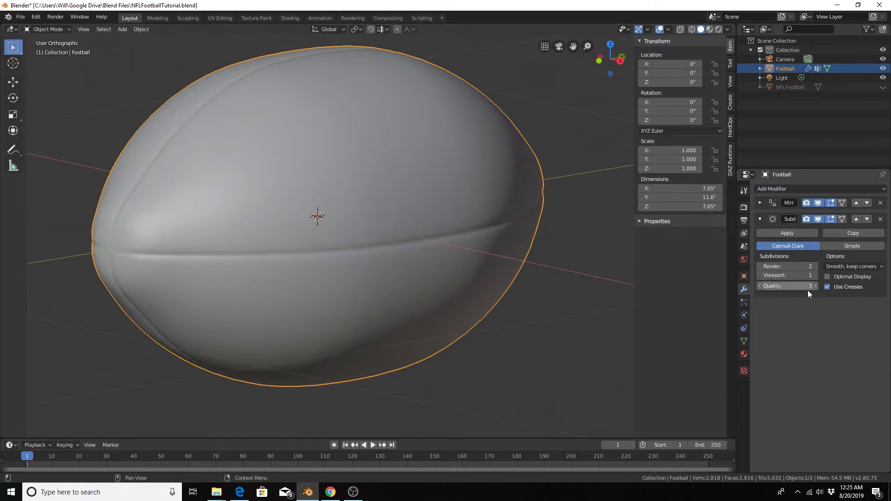
left_click(814, 275)
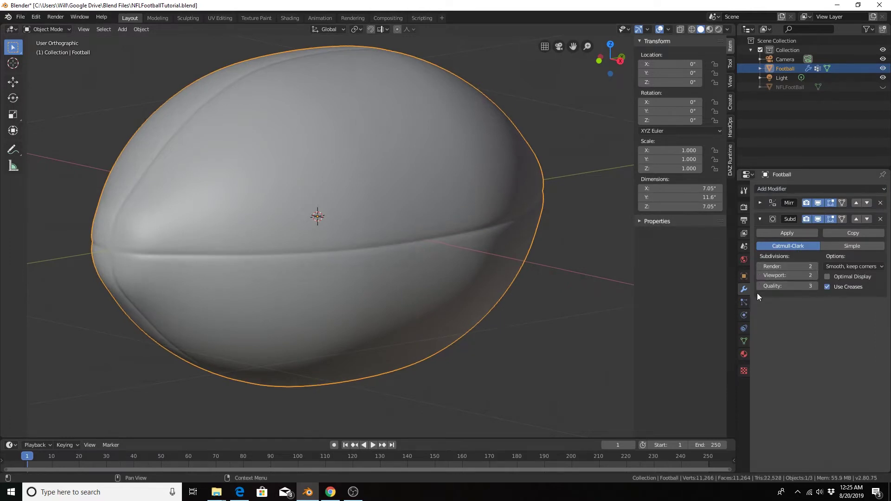
middle_click_drag(343, 231, 394, 230)
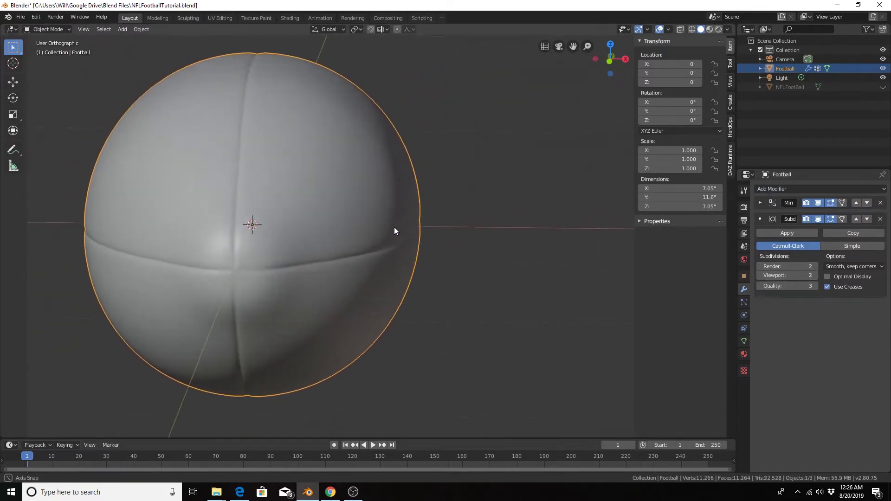
left_click(815, 276)
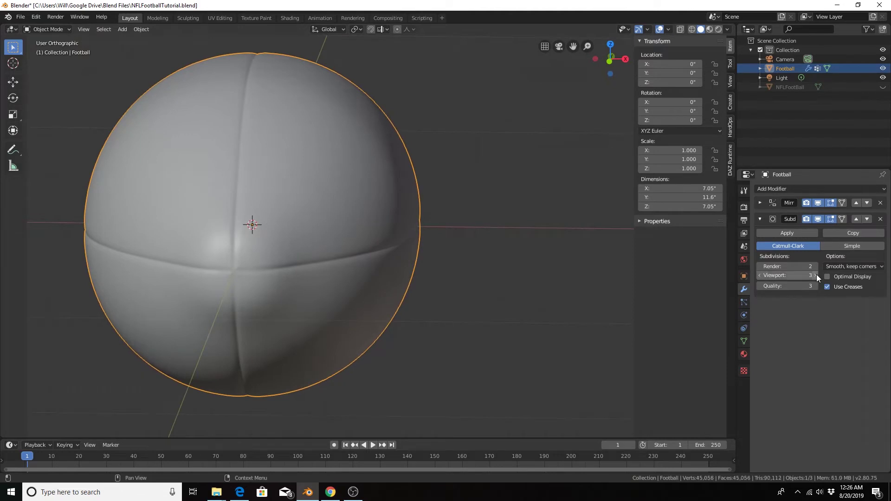
left_click(761, 276)
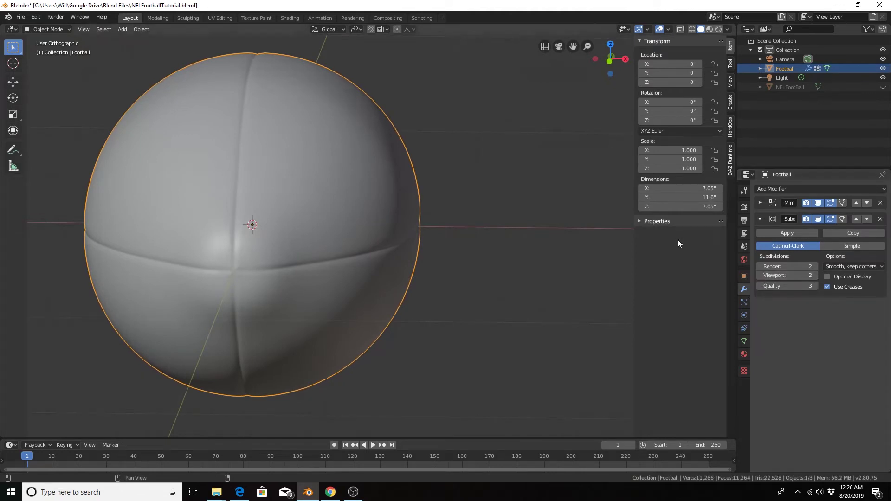
mouse_move(299, 148)
middle_mouse_down()
mouse_move(307, 176)
mouse_move(246, 153)
mouse_move(218, 165)
mouse_move(295, 137)
mouse_move(297, 200)
mouse_move(303, 196)
middle_mouse_up()
scroll(242, 140, "down", 4)
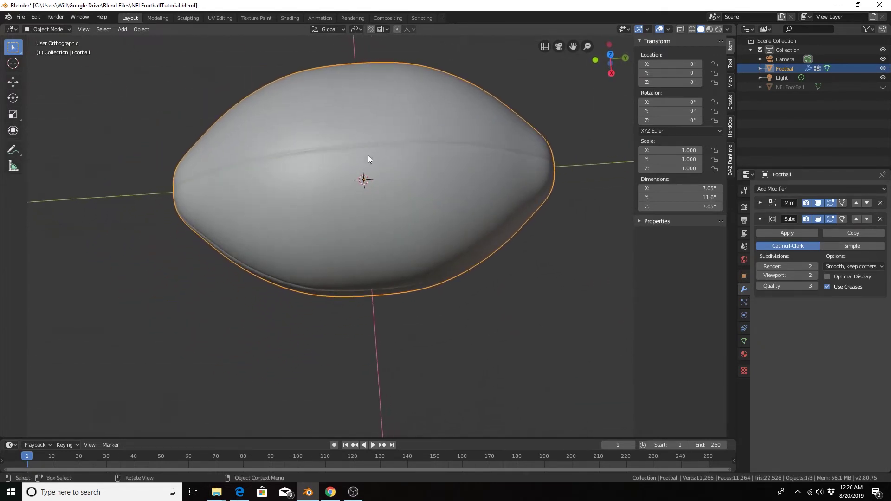
Step: Minimize Blender and show the Google Images results for 'official nfl football' in Chrome
left_click(836, 5)
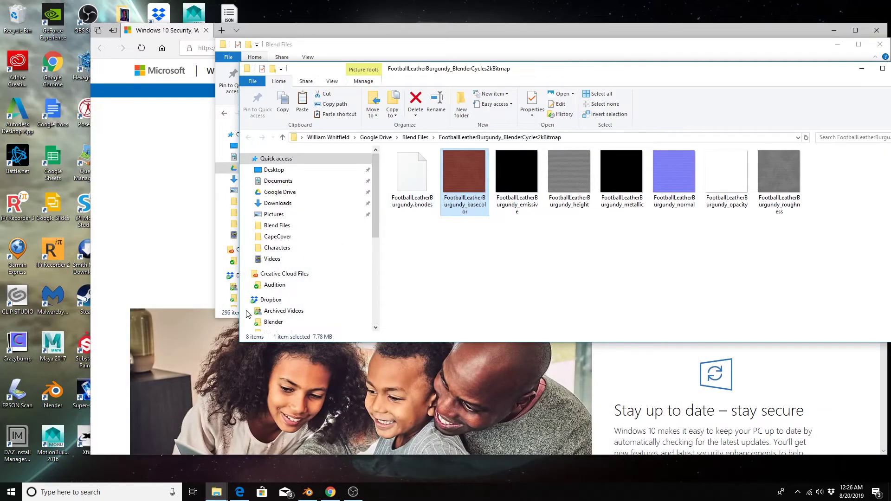
left_click(330, 491)
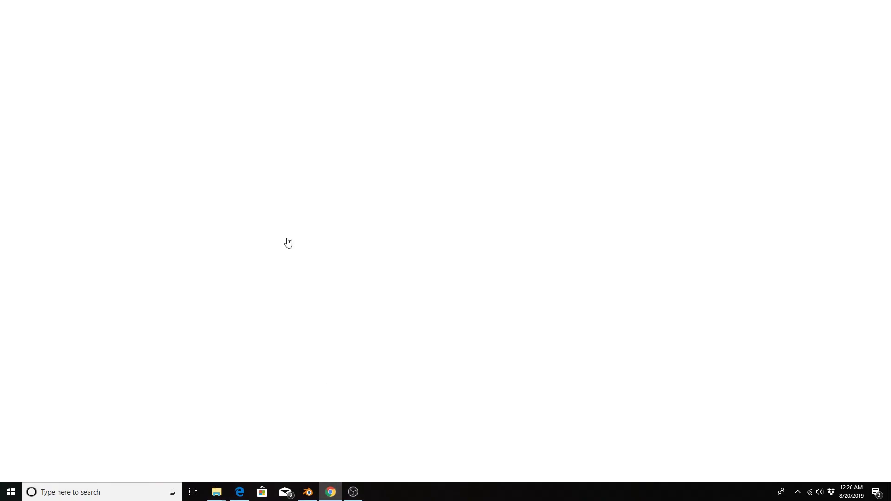
left_click(65, 8)
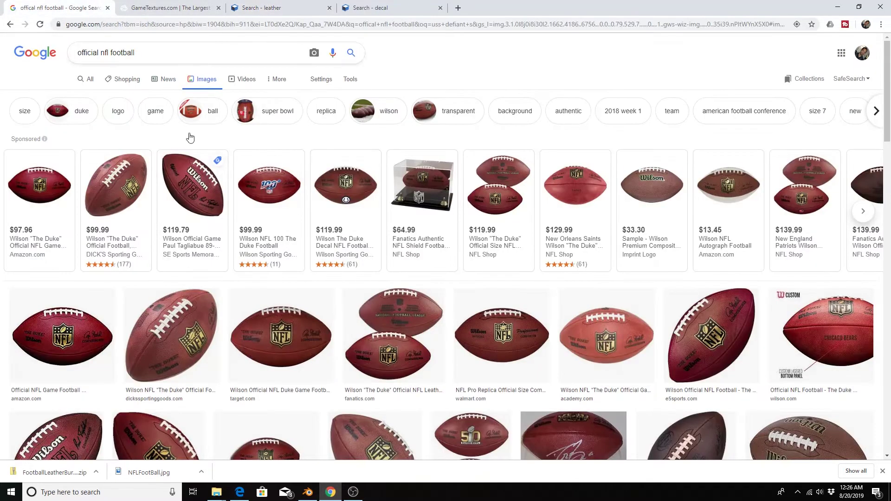
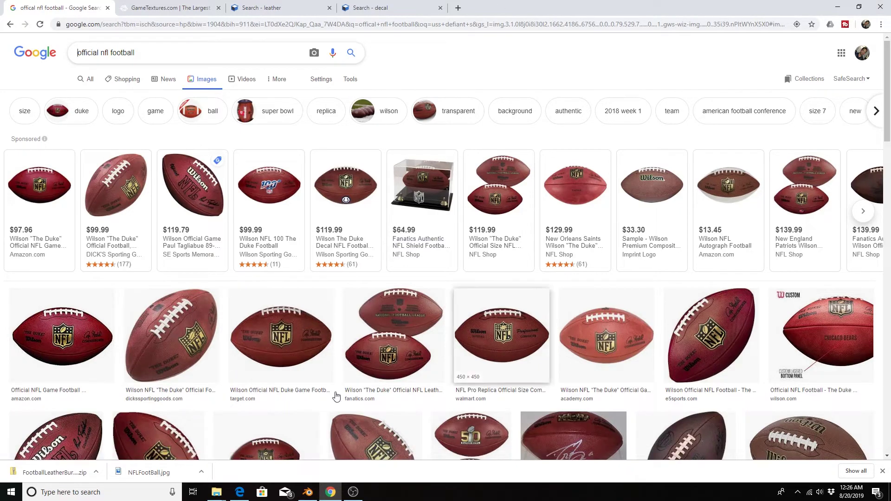
Step: Leave the Chrome NFL football references and return to the subdivided football mesh in Blender
left_click(313, 494)
middle_click_drag(372, 191, 335, 313)
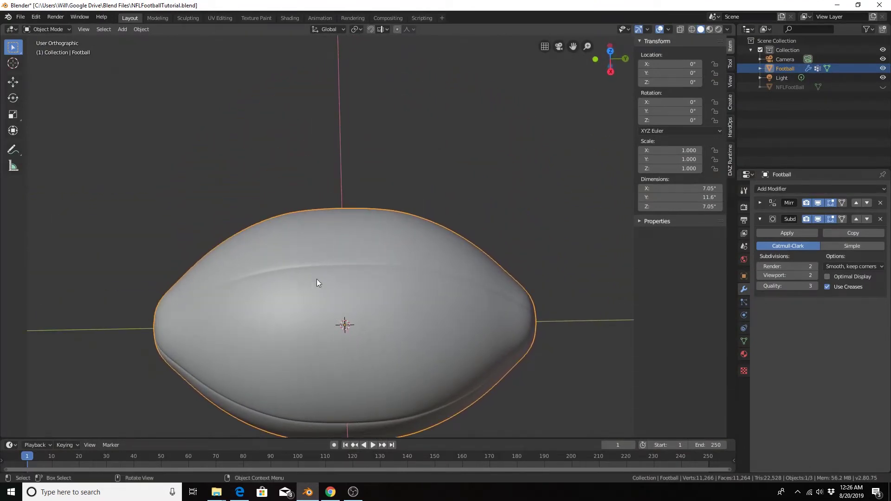
Step: In Edit Mode with face select, select a six-face strip beside the football's seam from top view
mouse_move(317, 283)
middle_mouse_down()
mouse_move(342, 283)
mouse_move(267, 308)
mouse_move(320, 314)
mouse_move(321, 287)
mouse_move(295, 297)
mouse_move(319, 287)
middle_mouse_up()
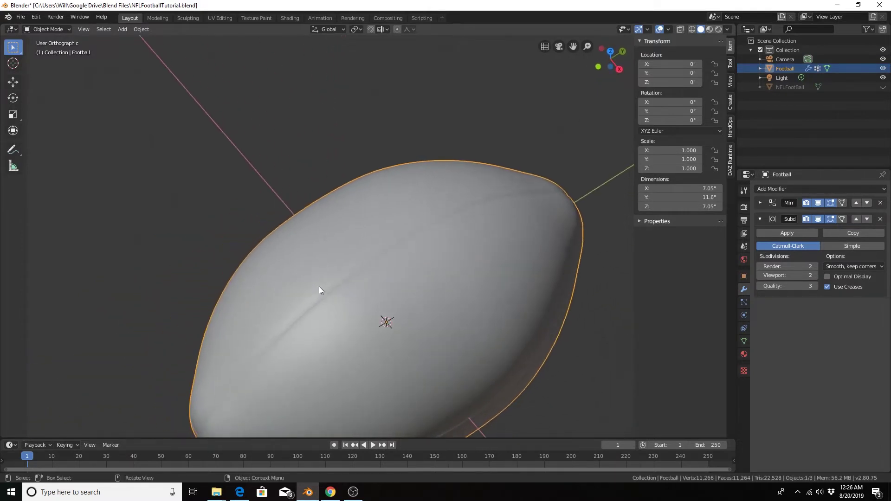
key("Tab")
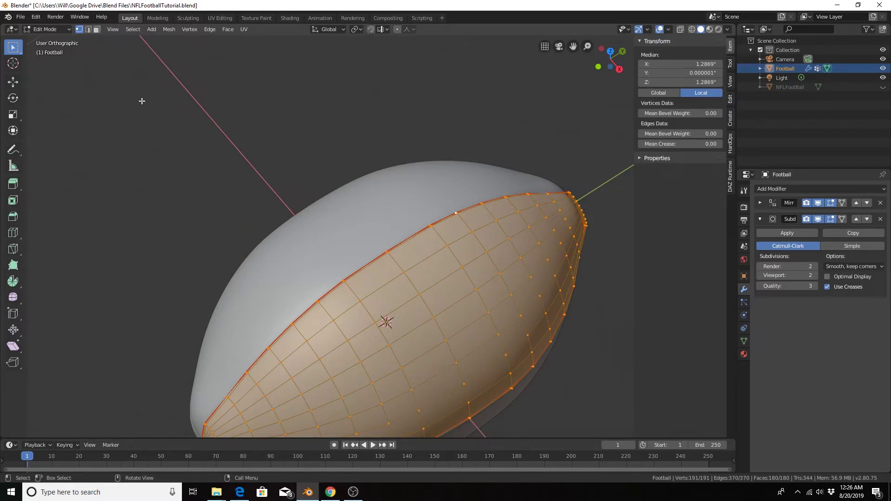
left_click(96, 28)
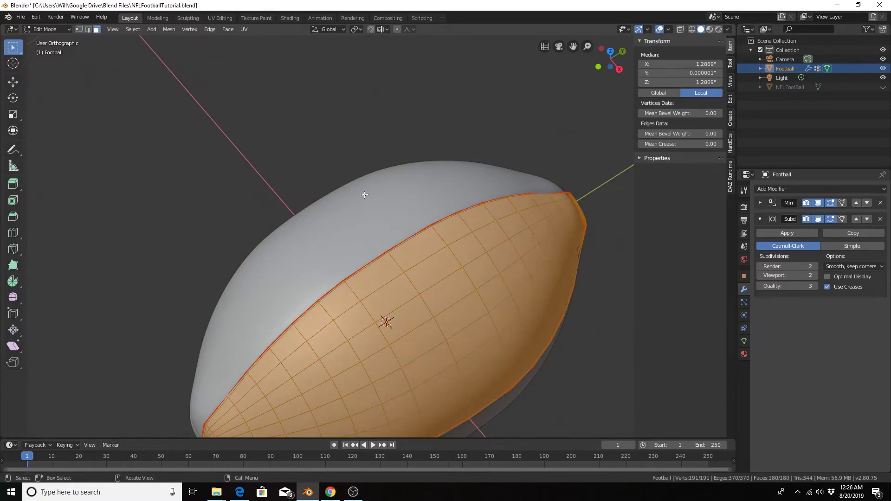
key("alt+a")
middle_click_drag(497, 205, 437, 273)
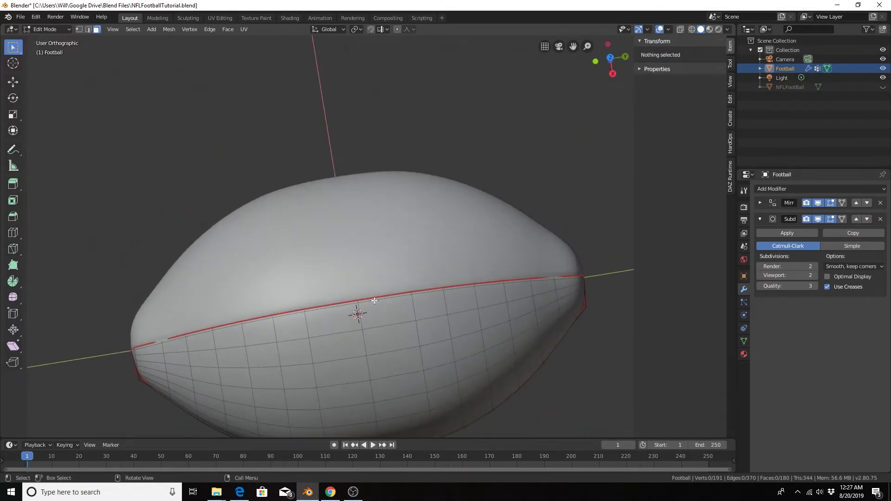
key("KP_7")
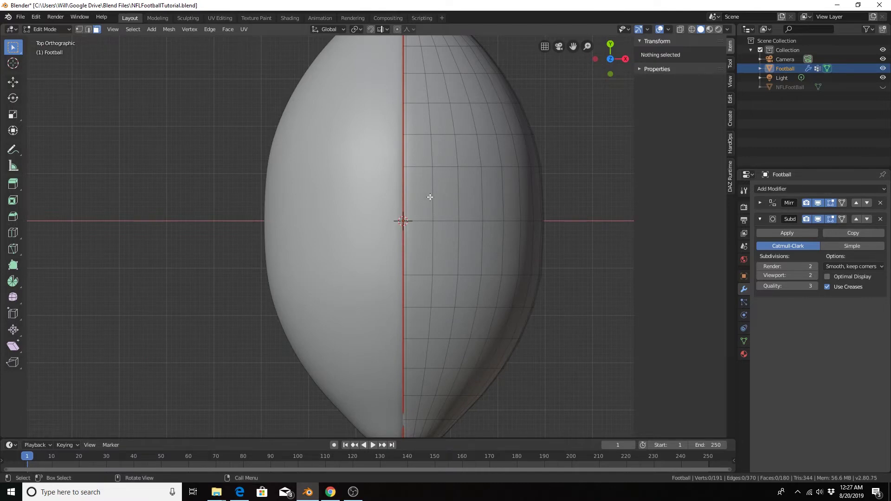
left_click(417, 197)
left_click(429, 245, "shift")
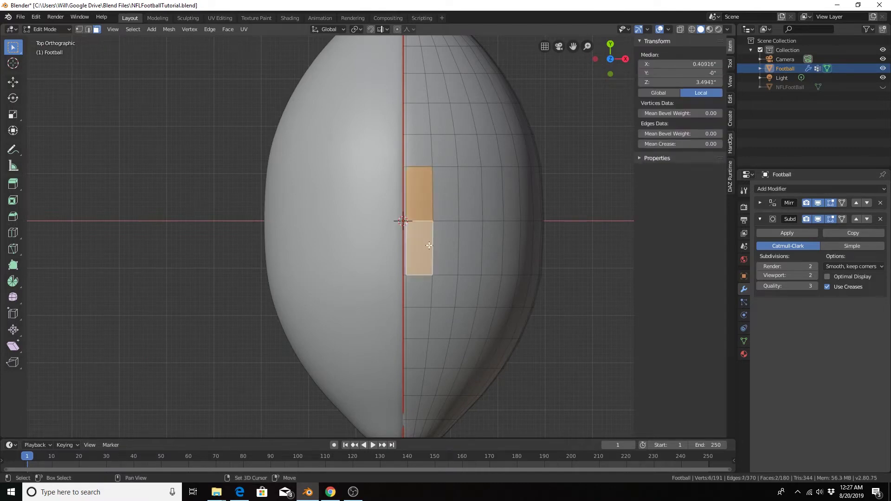
left_click(422, 151, "shift")
left_click(417, 120, "shift")
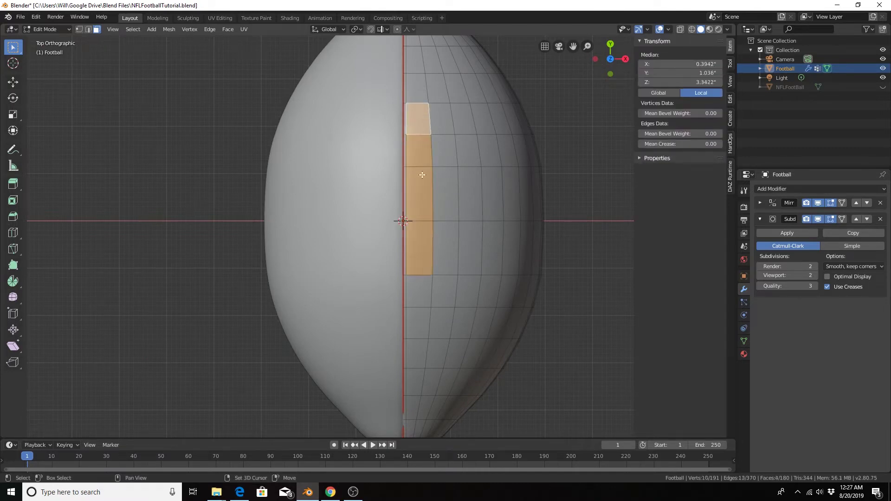
left_click(422, 300, "shift")
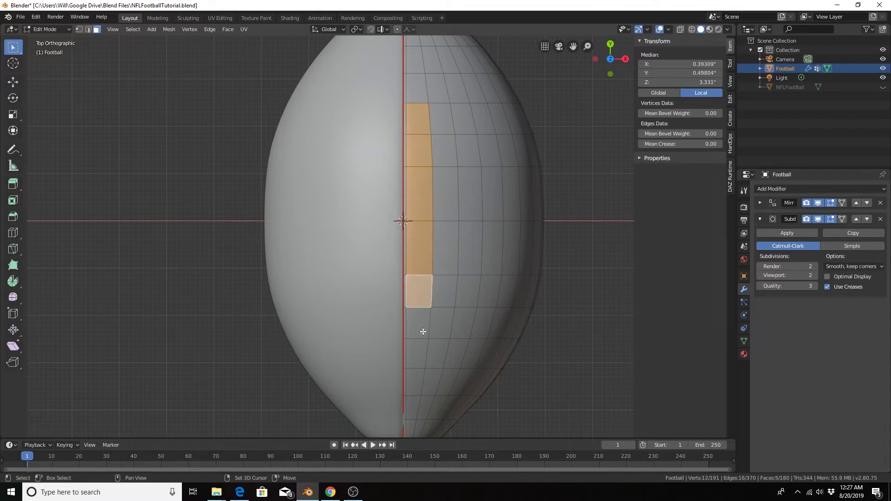
left_click(423, 331, "shift")
Step: Duplicate the strip in place, separate it into a new object Football.001, and return to Object Mode
middle_click_drag(436, 226, 341, 224)
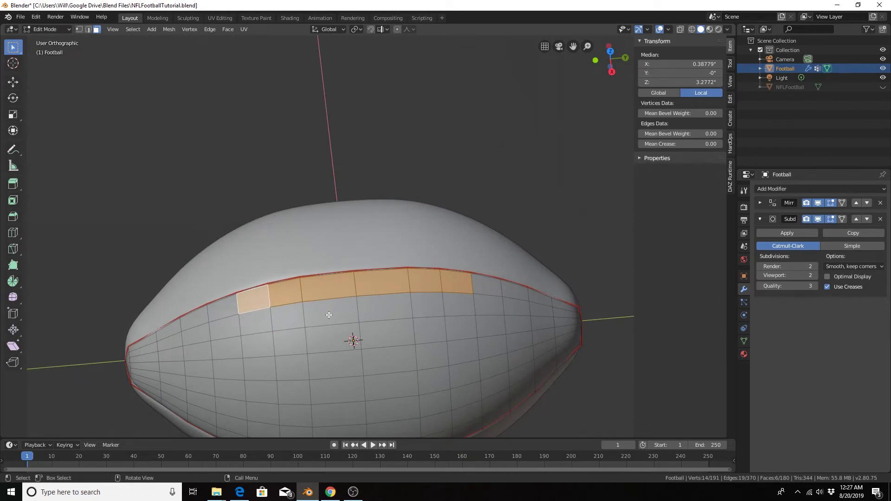
middle_click_drag(329, 315, 371, 332)
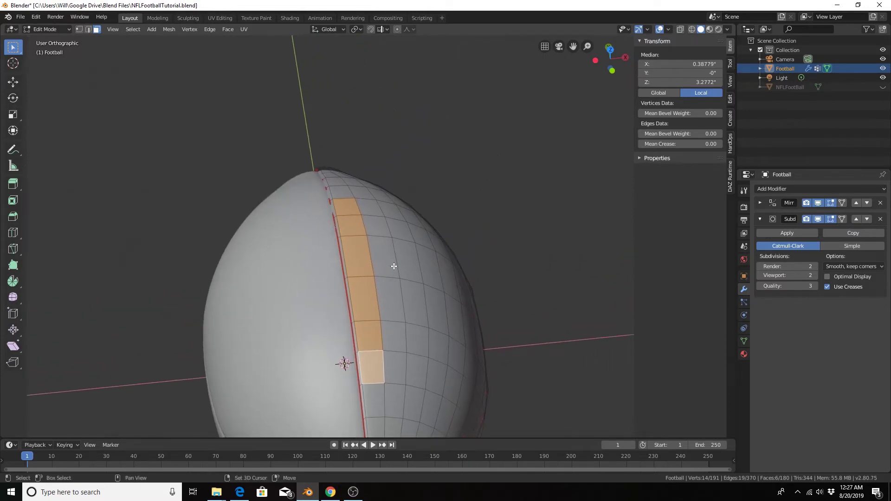
key("shift+d")
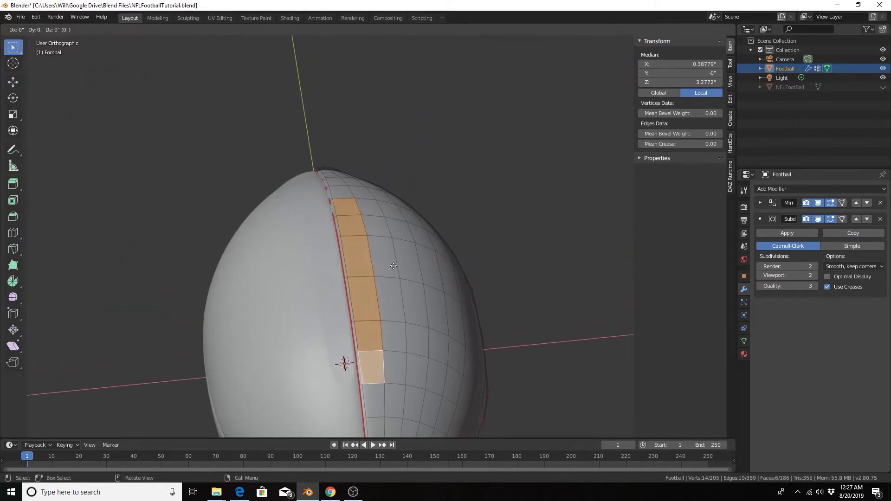
right_click(393, 266)
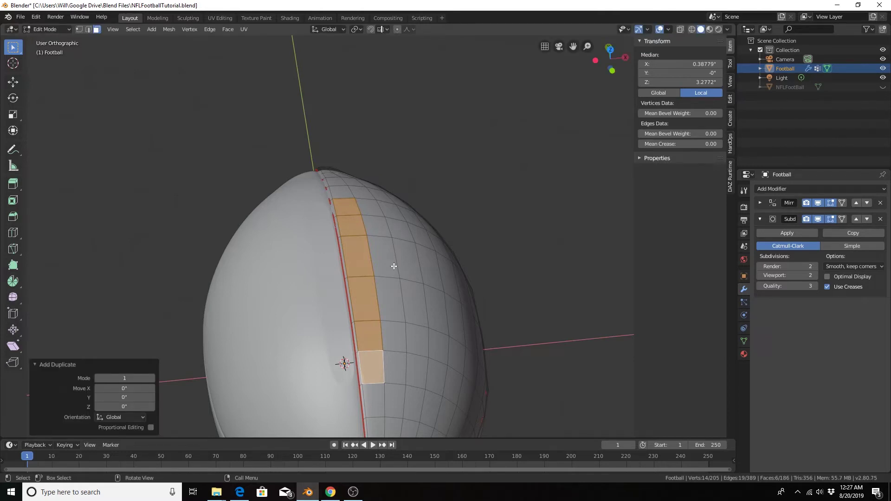
key("p")
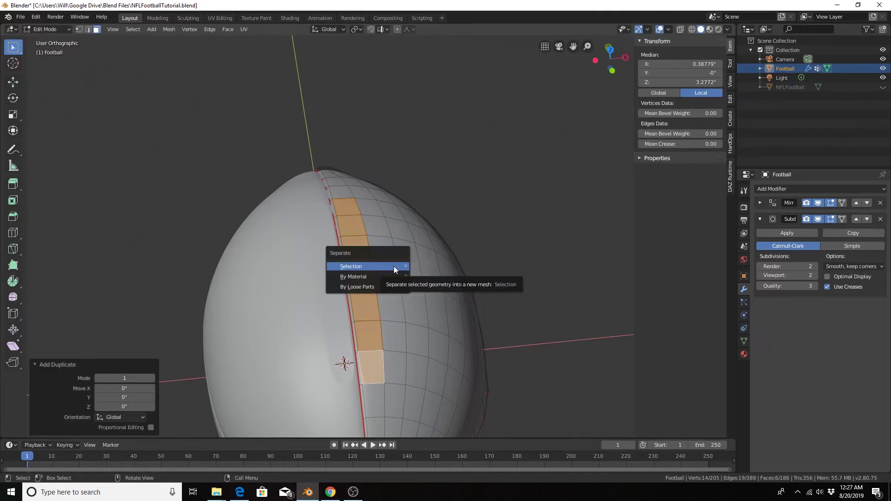
left_click(351, 265)
middle_click_drag(451, 256, 327, 253)
key("Tab")
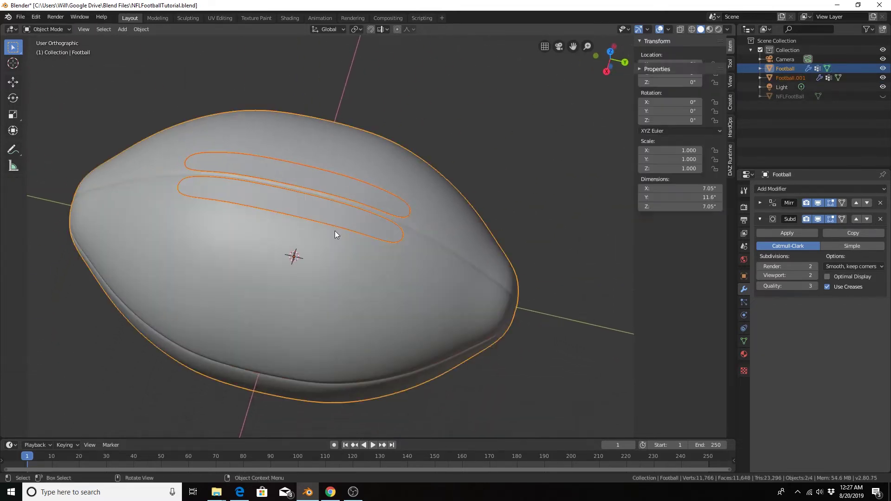
Step: Select Football.001, uncheck Axis Z on its Mirror modifier, and enter Edit Mode
middle_click_drag(235, 197, 316, 138)
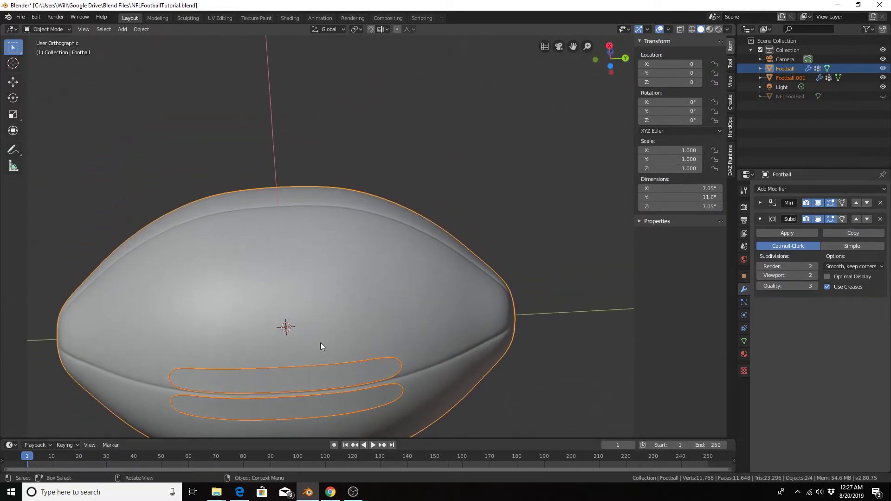
mouse_move(320, 346)
middle_mouse_down()
mouse_move(309, 258)
mouse_move(308, 352)
middle_mouse_up()
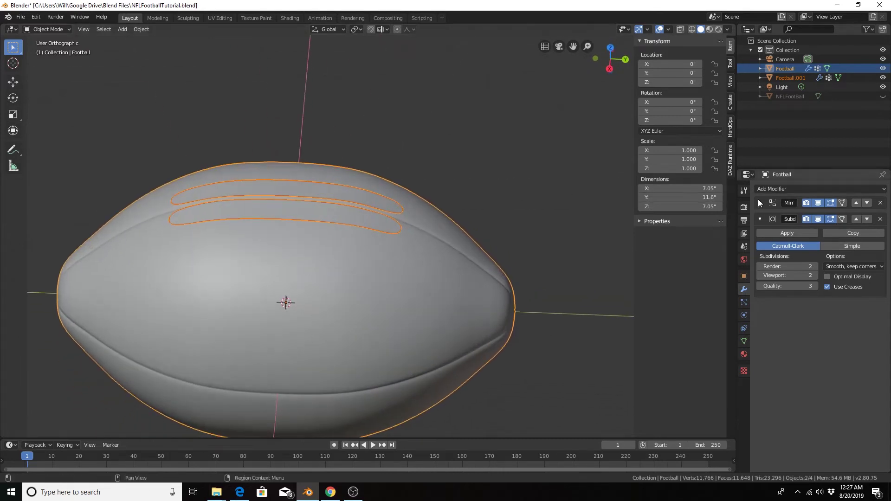
left_click(355, 219)
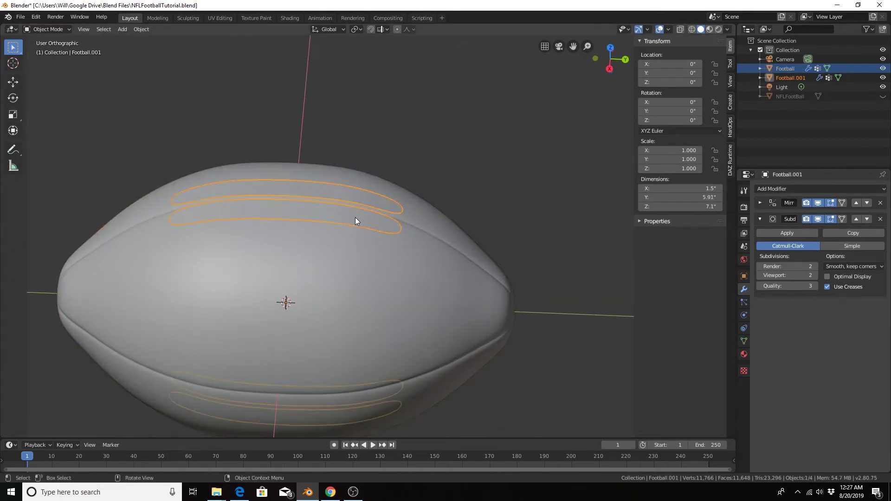
left_click(759, 203)
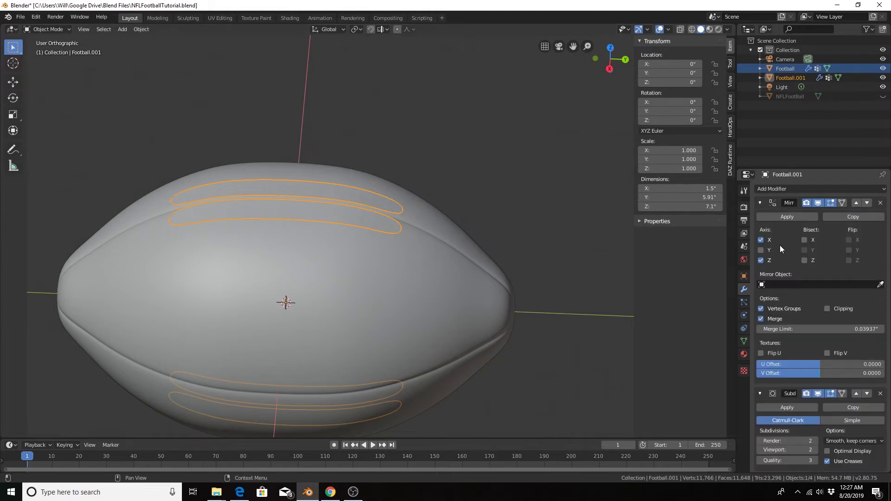
left_click(760, 259)
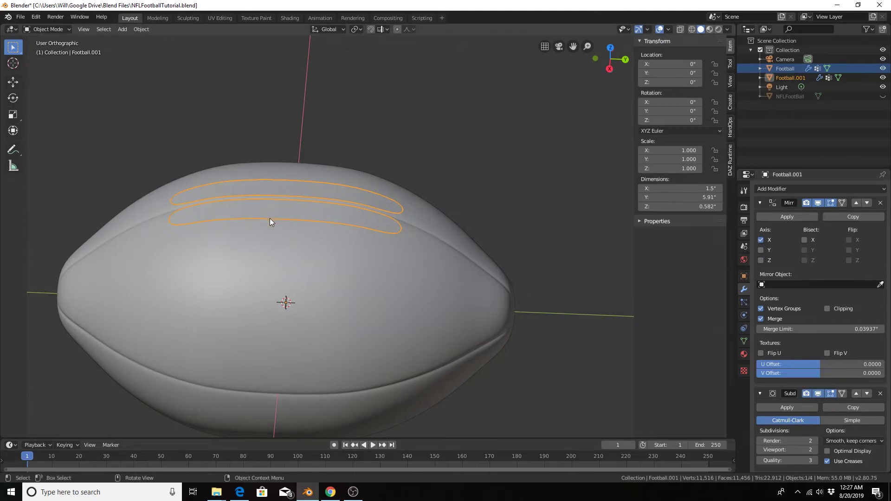
middle_click_drag(271, 219, 370, 233)
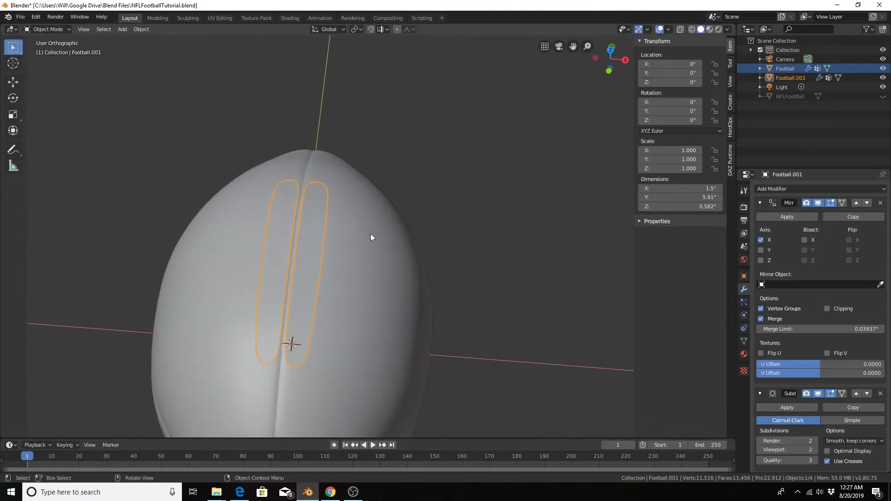
key("Tab")
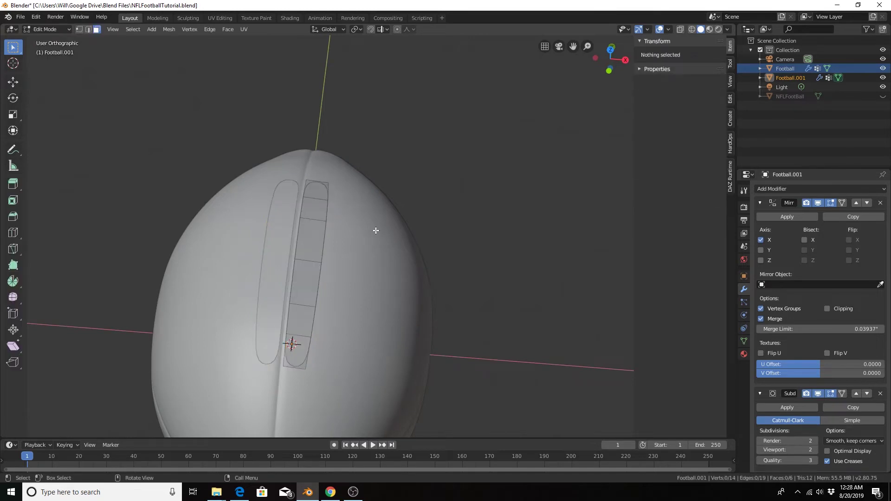
Step: In top view, edge-slide the strip's outer edge loop to narrow the strip
key("KP_7")
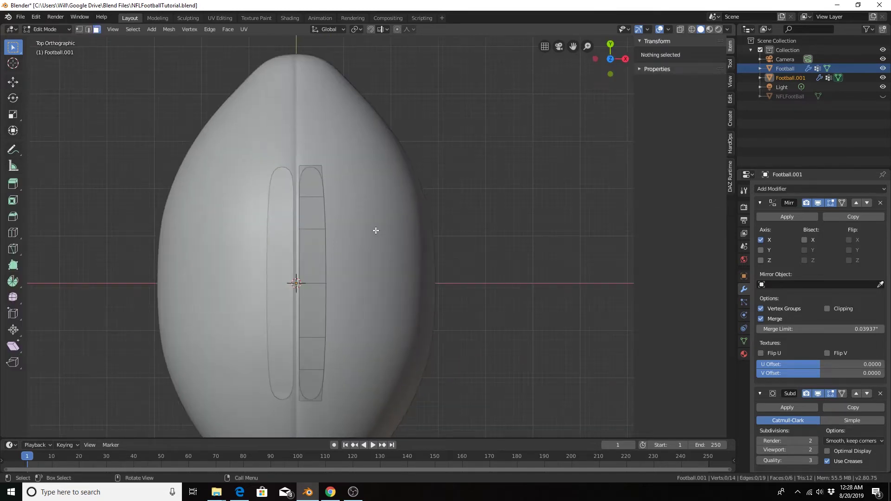
left_click(87, 29)
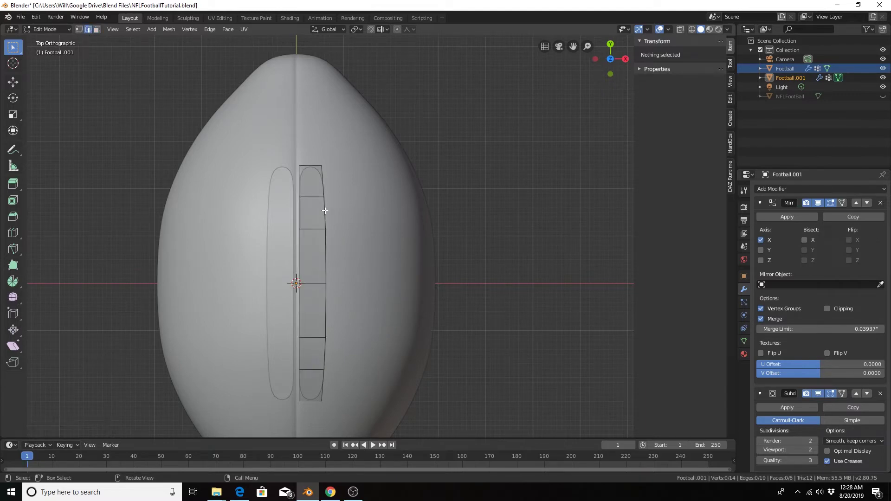
left_click(326, 251, "alt")
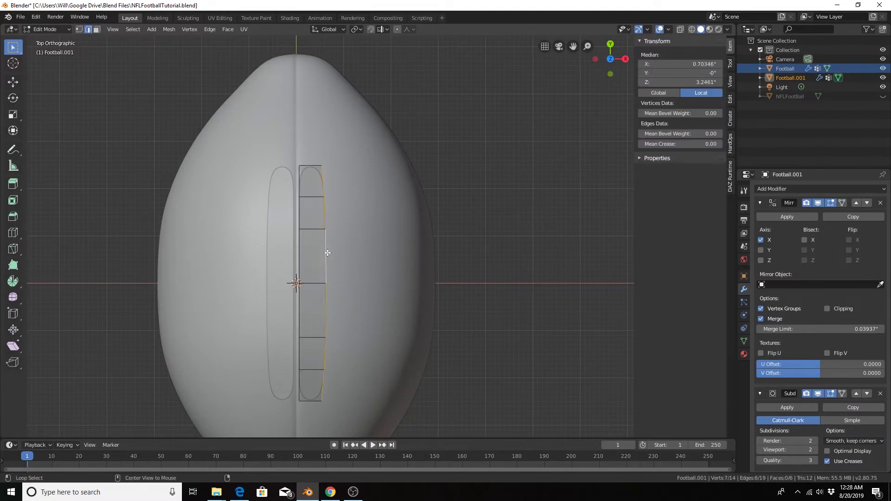
scroll(342, 238, "up", 1)
key("g")
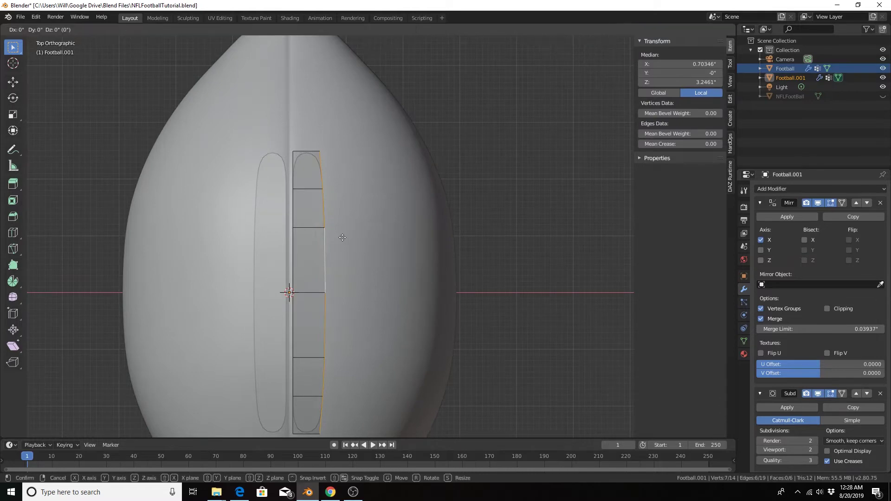
key("g")
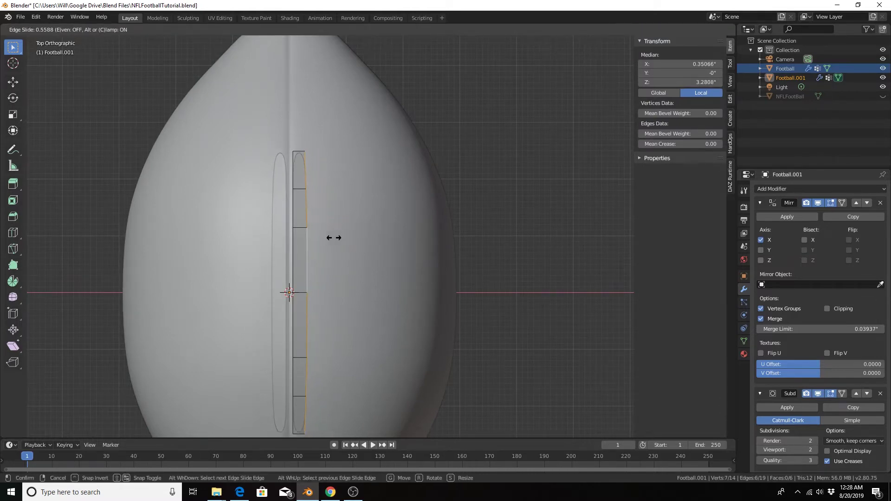
left_click(332, 239)
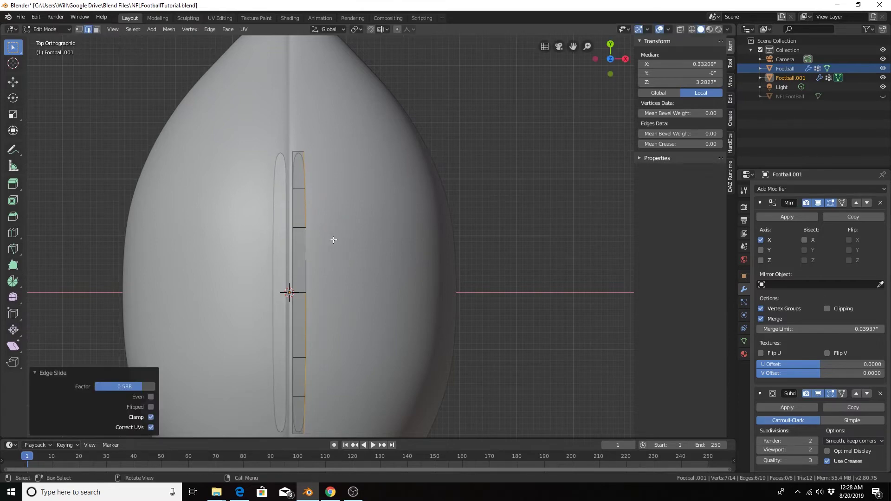
middle_click_drag(334, 271, 336, 182, "shift")
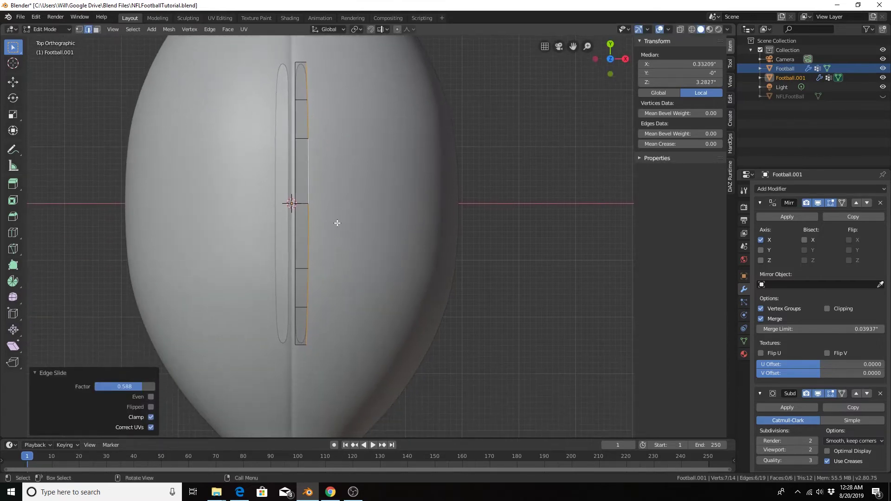
scroll(328, 214, "up", 3)
Step: Select the whole strip, move it -0.0522 along X, and return to Object Mode
key("a")
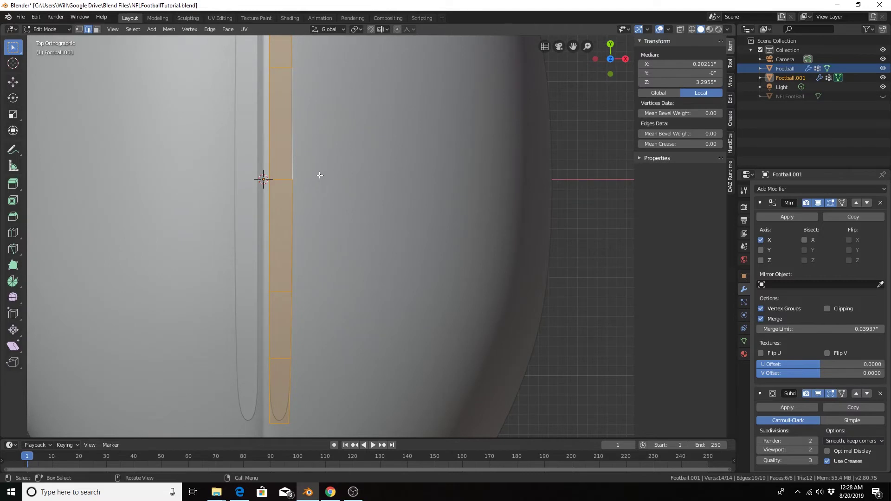
middle_click_drag(323, 181, 360, 300, "shift")
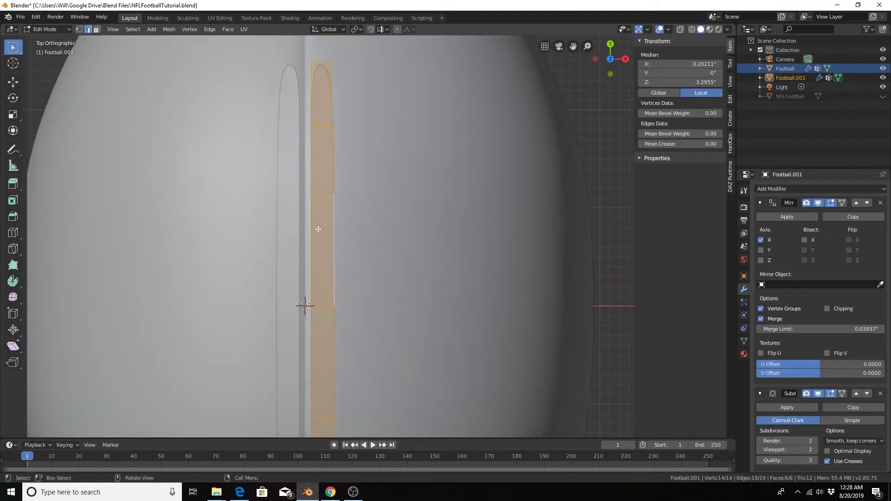
middle_click_drag(417, 283, 414, 191, "shift")
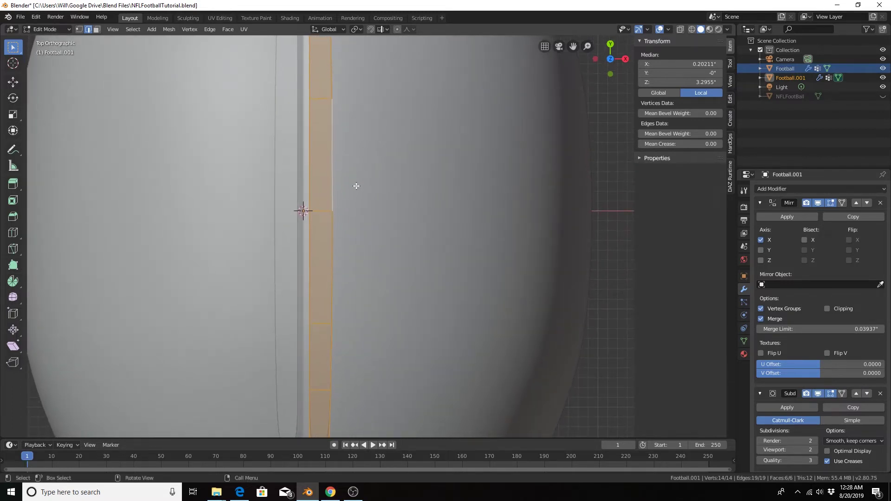
middle_click_drag(360, 182, 371, 207, "shift")
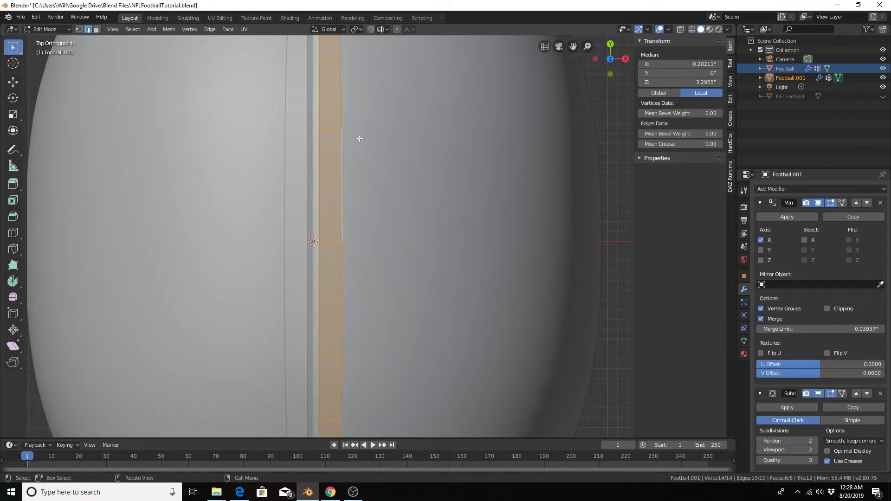
key("g")
key("x")
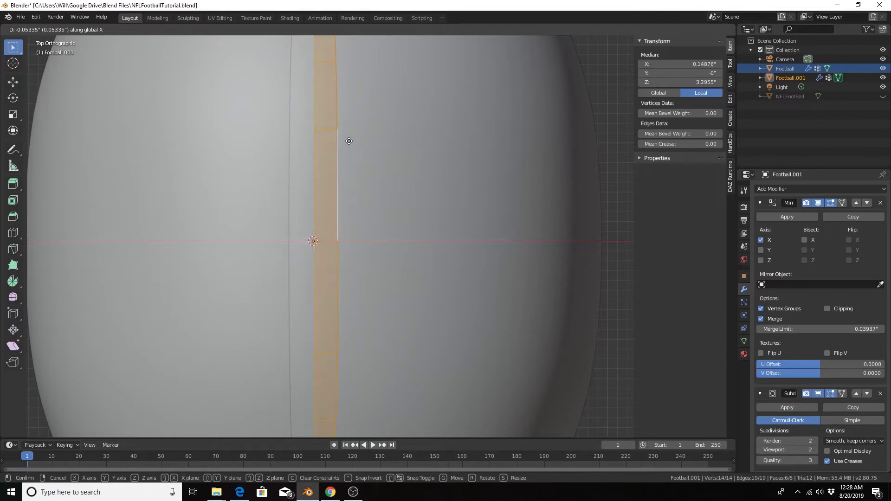
left_click(350, 141)
mouse_move(349, 142)
middle_mouse_down()
mouse_move(334, 175)
mouse_move(328, 127)
mouse_move(342, 116)
mouse_move(339, 96)
mouse_move(335, 139)
middle_mouse_up()
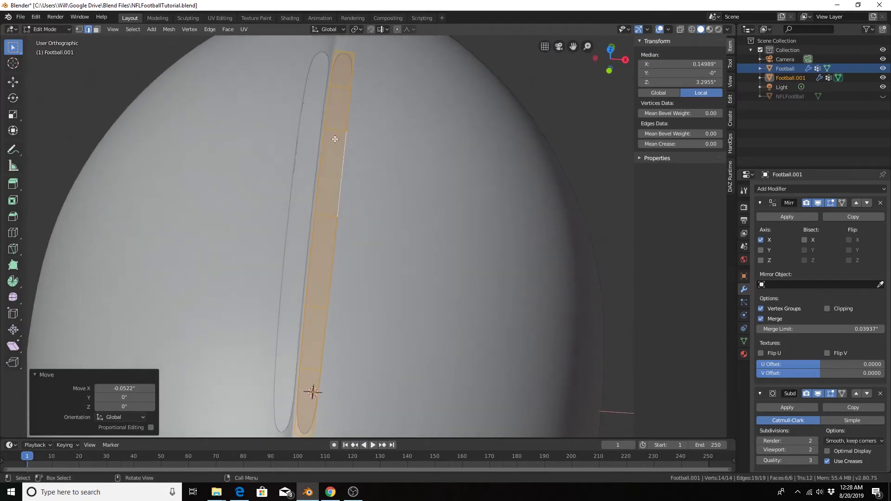
key("Tab")
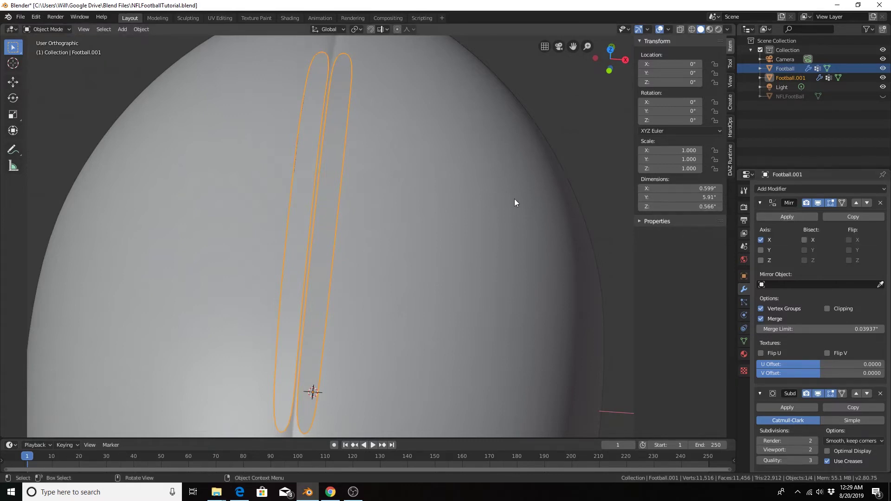
Step: Apply the Mirror modifier, then scale the two central edge loops to 0.348 along X
left_click(780, 216)
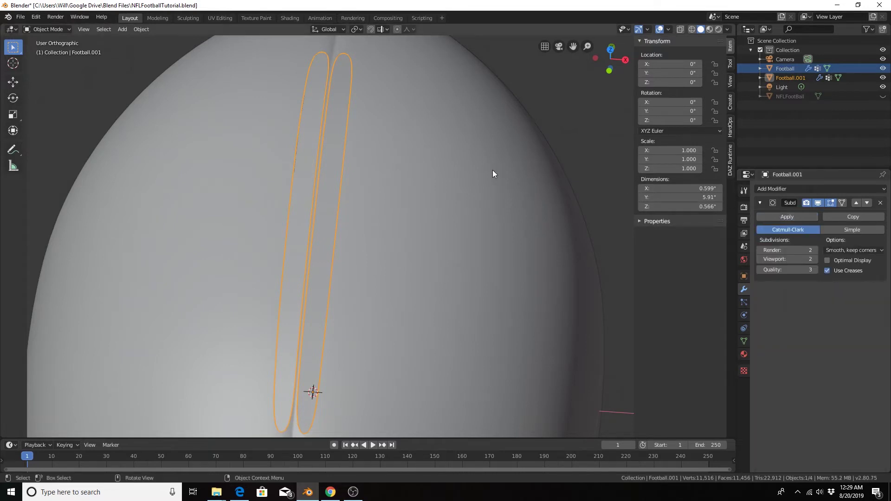
middle_click_drag(456, 150, 387, 149)
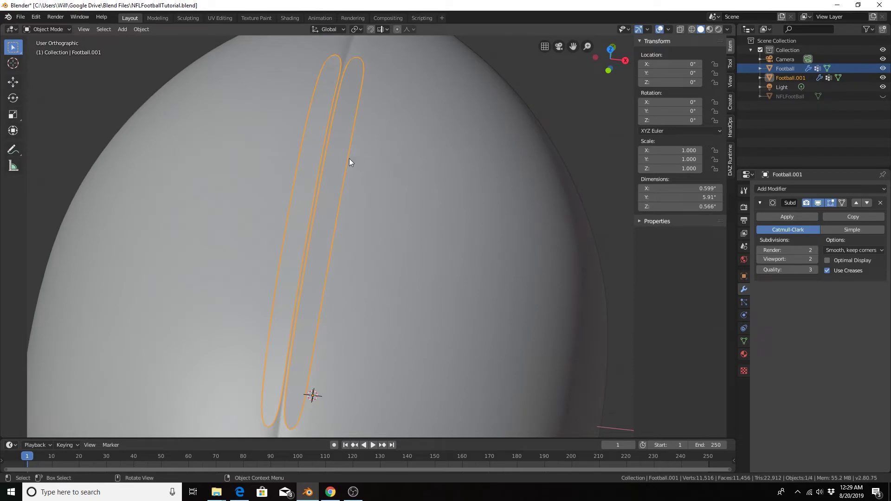
key("Tab")
middle_click_drag(342, 130, 351, 150, "alt")
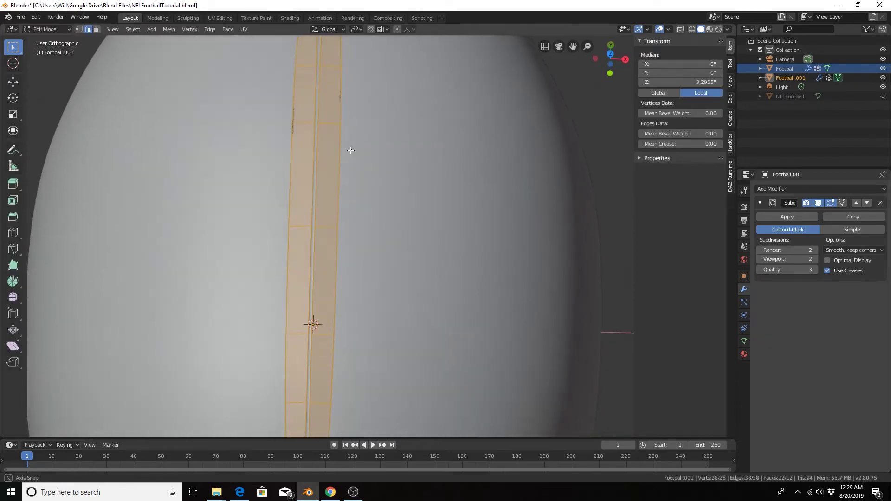
left_click(318, 90, "alt")
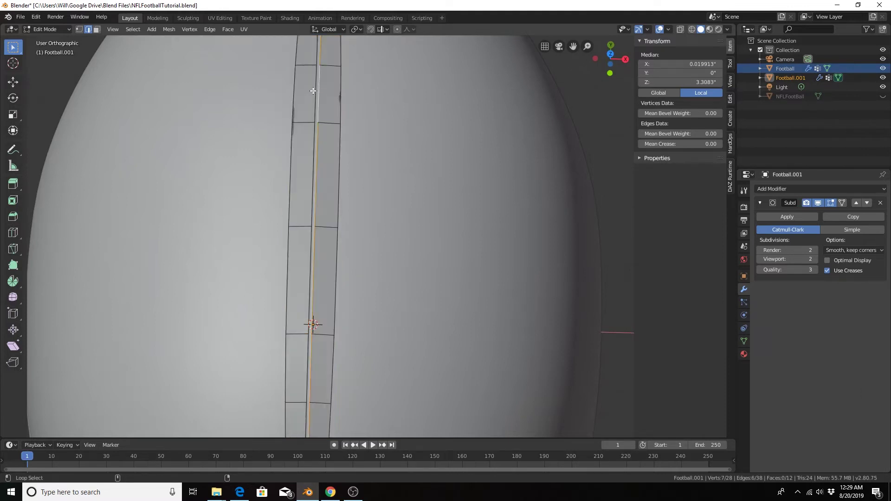
left_click(314, 89, "alt+shift")
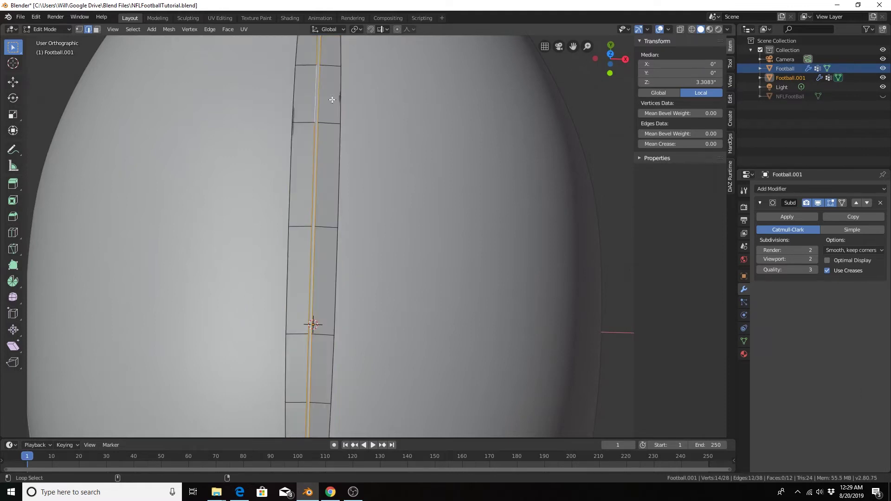
key("s")
key("x")
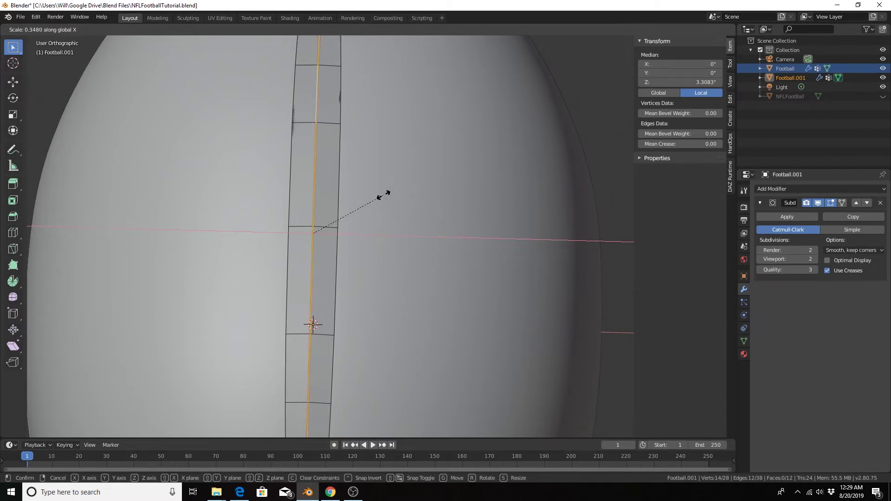
left_click(383, 194)
Step: Select the four tip edges at both ends of the strip and extrude them
middle_click_drag(350, 110, 423, 139)
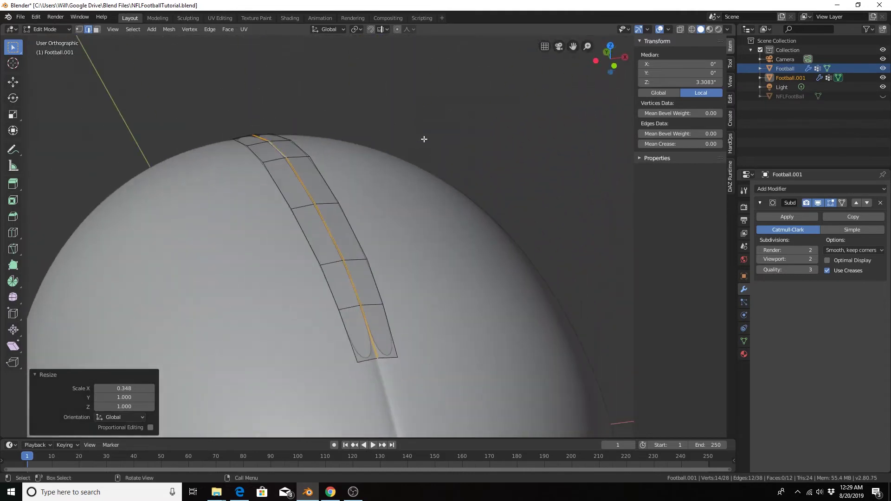
middle_click_drag(518, 253, 364, 257)
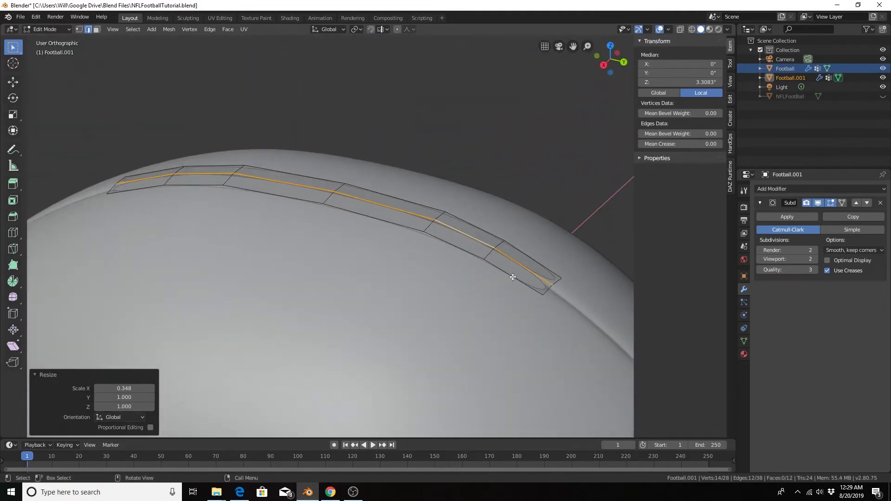
left_click(546, 290)
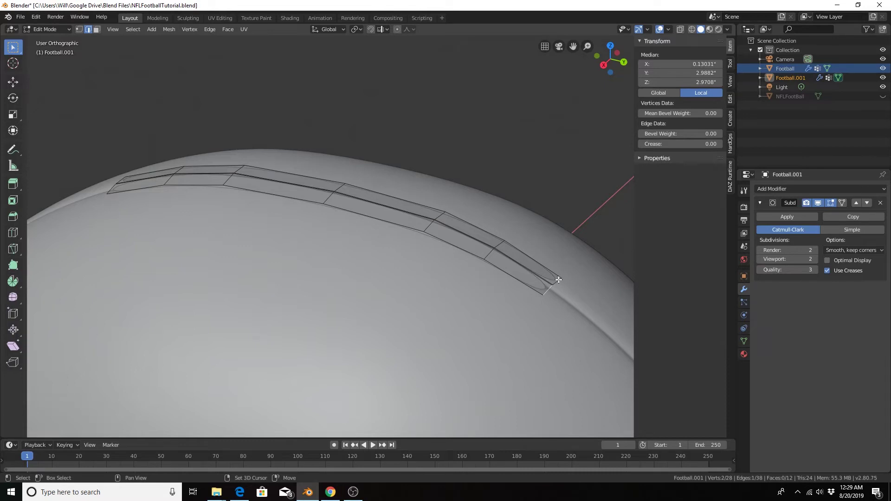
left_click(558, 279, "shift")
middle_click_drag(278, 250, 365, 246)
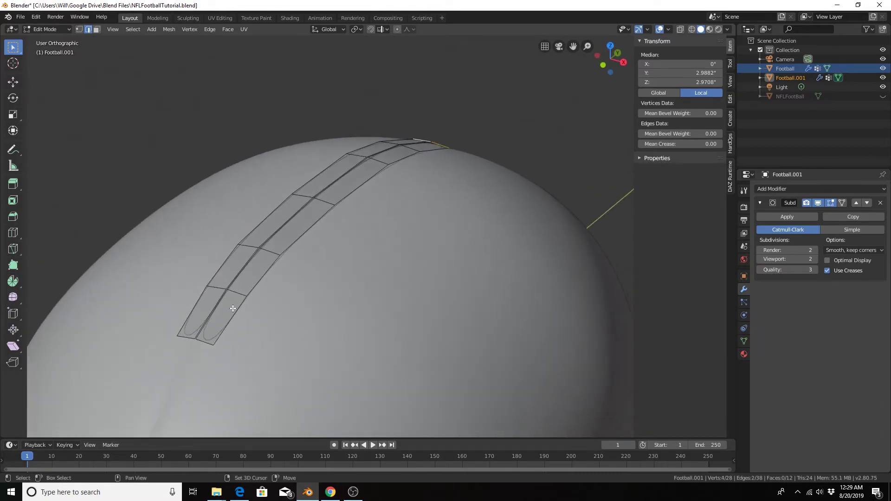
left_click(186, 337, "shift")
left_click(209, 344, "shift")
mouse_move(313, 325)
middle_mouse_down()
mouse_move(294, 308)
mouse_move(250, 370)
mouse_move(325, 314)
middle_mouse_up()
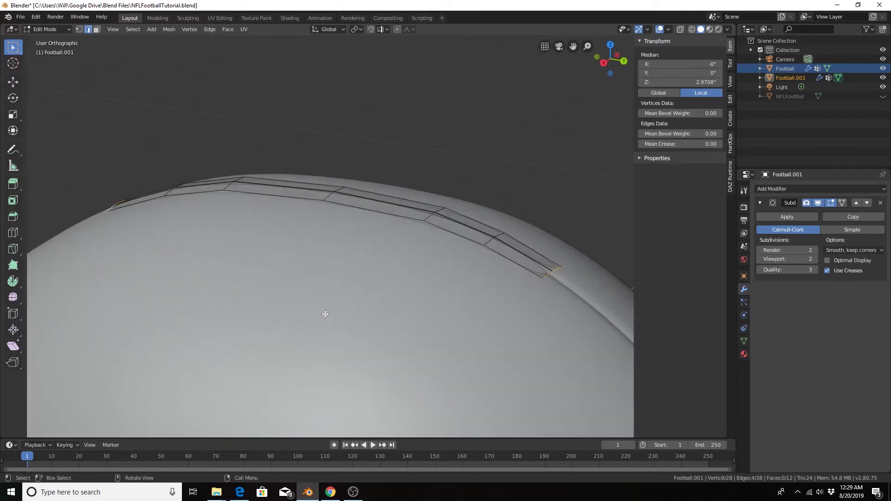
key("e")
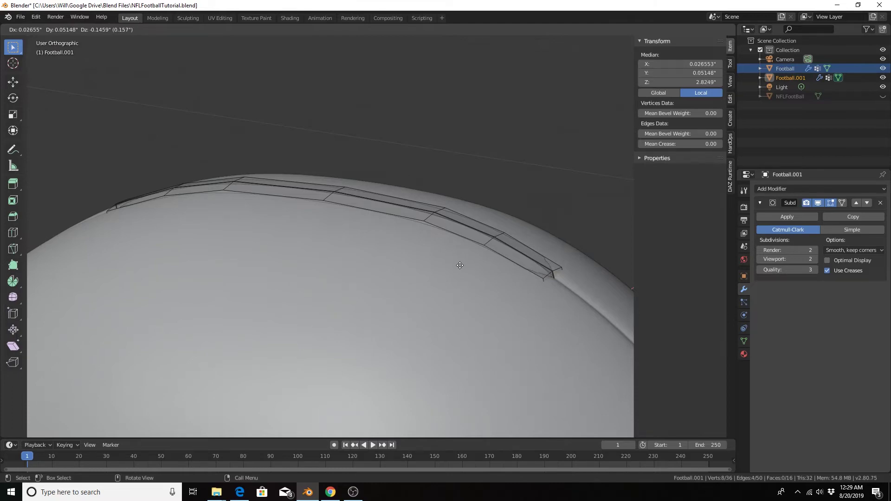
Step: Place the extruded tip segment, then check the ball in wireframe and return to solid shading
left_click(458, 263)
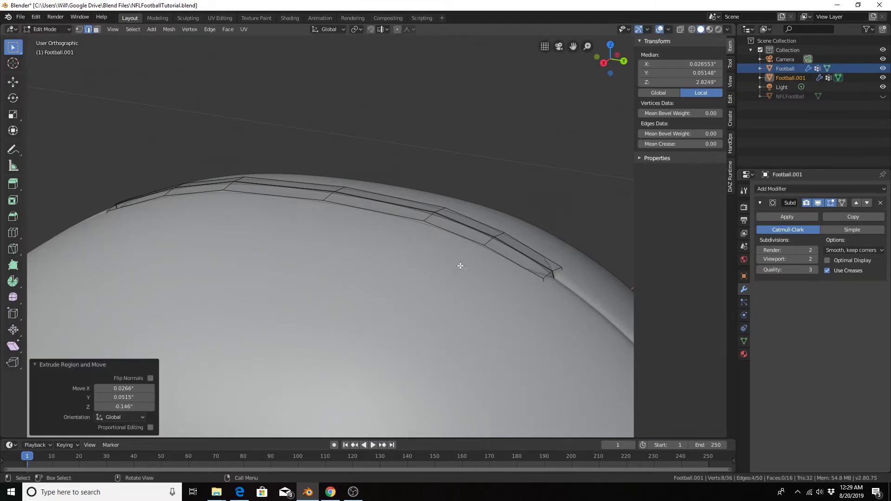
left_click(690, 30)
middle_click_drag(527, 258, 471, 194)
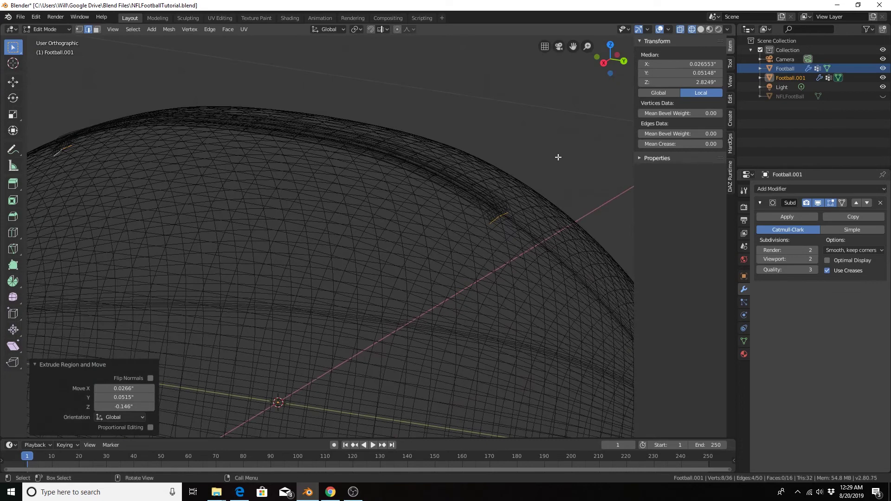
left_click(700, 30)
Step: Deselect everything and select-linked only the right-hand seam strip
mouse_move(348, 205)
middle_mouse_down()
mouse_move(418, 233)
mouse_move(461, 215)
middle_mouse_up()
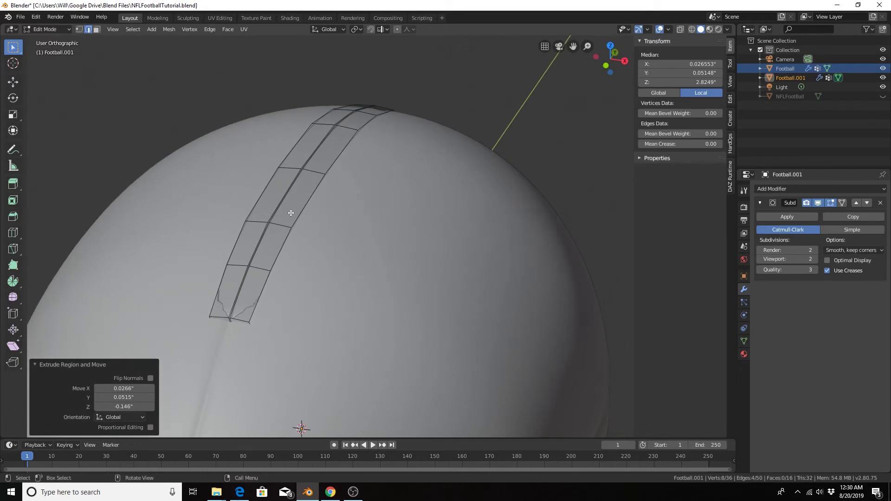
middle_click_drag(291, 213, 313, 257)
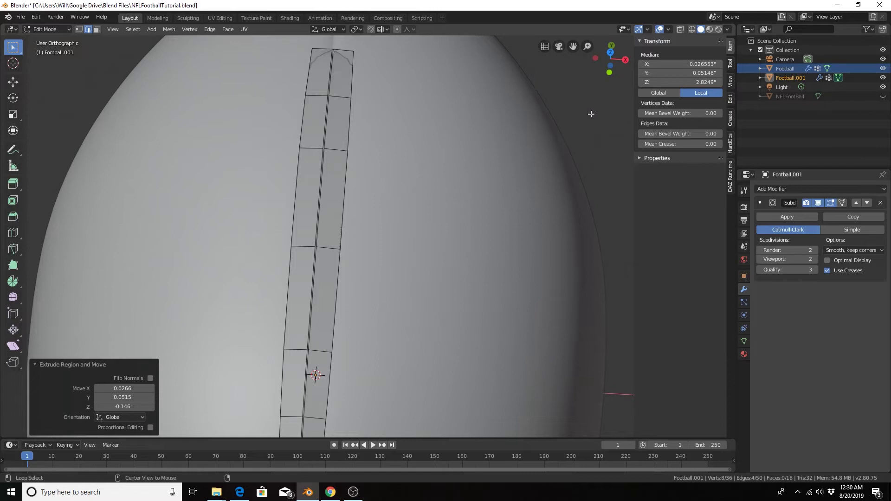
key("alt+a")
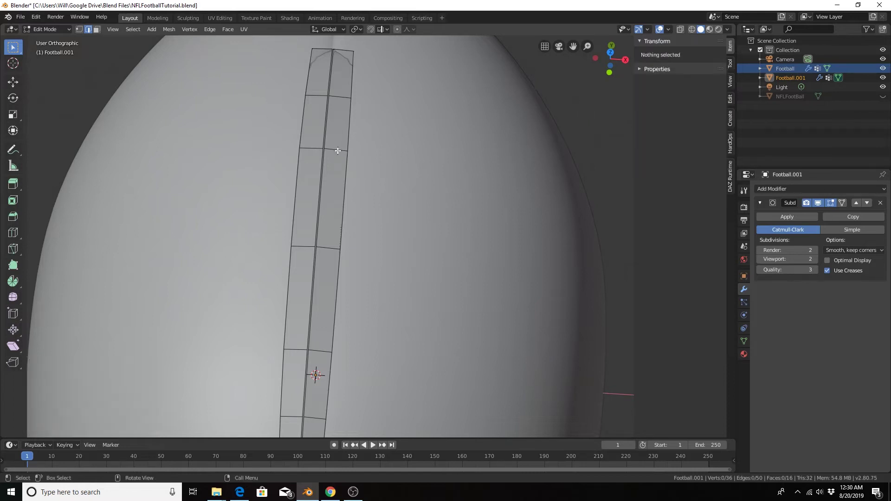
key("l")
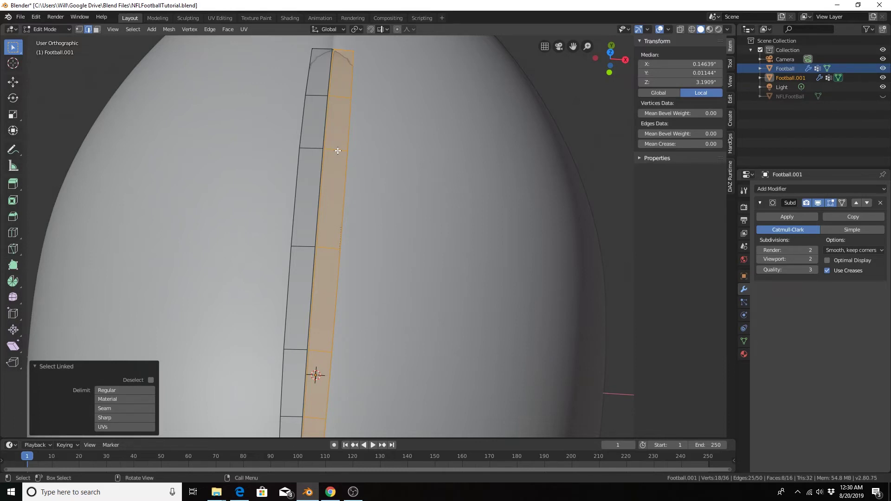
Step: Duplicate the right strip in place and separate it into a new object, Football.002
key("shift+d")
right_click(338, 150)
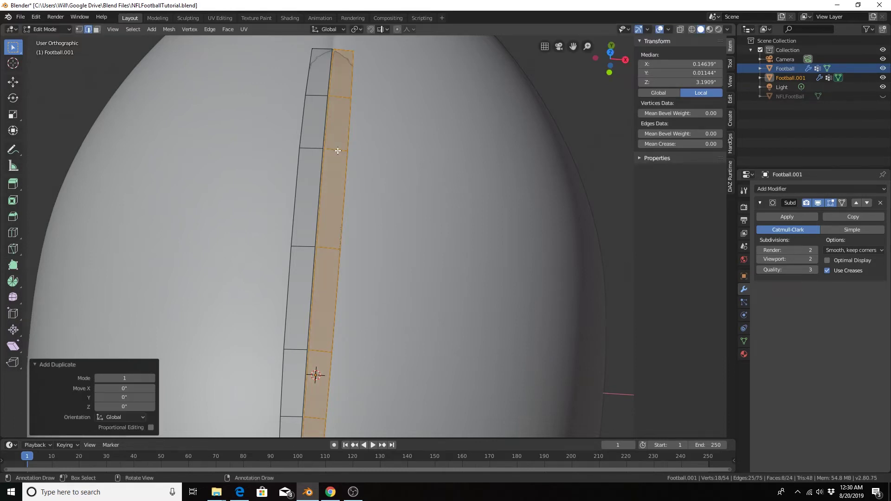
key("p")
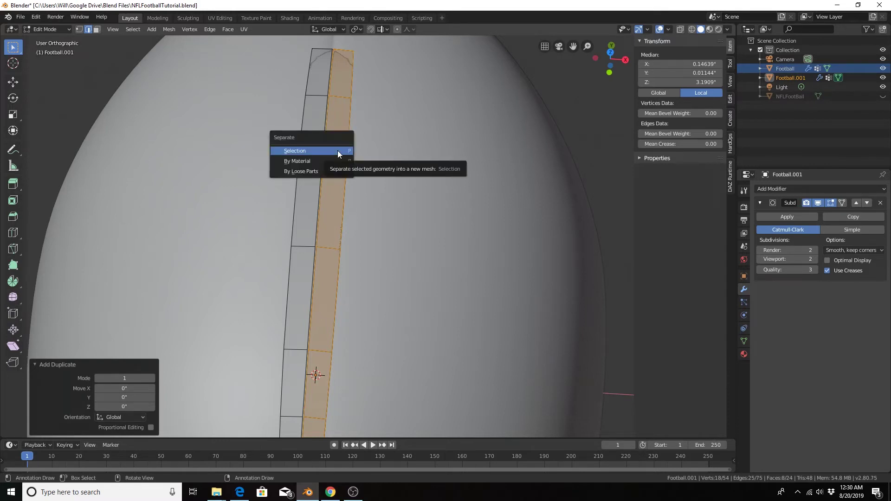
left_click(338, 151)
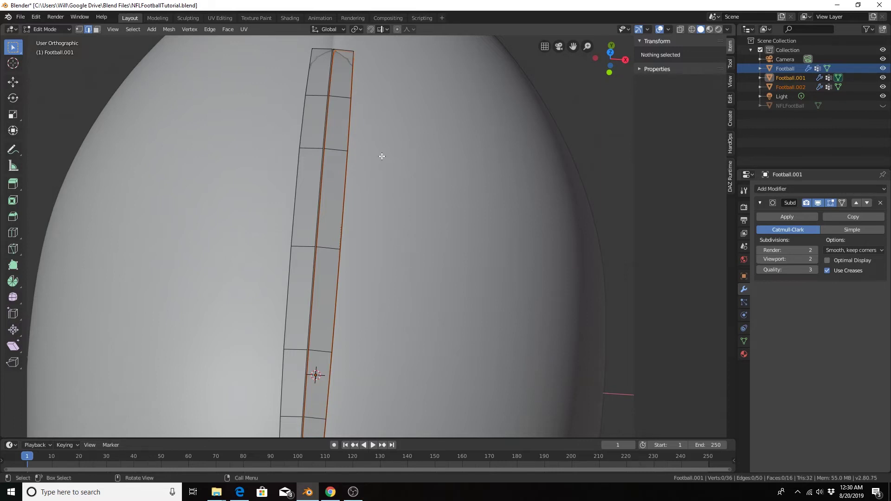
key("Tab")
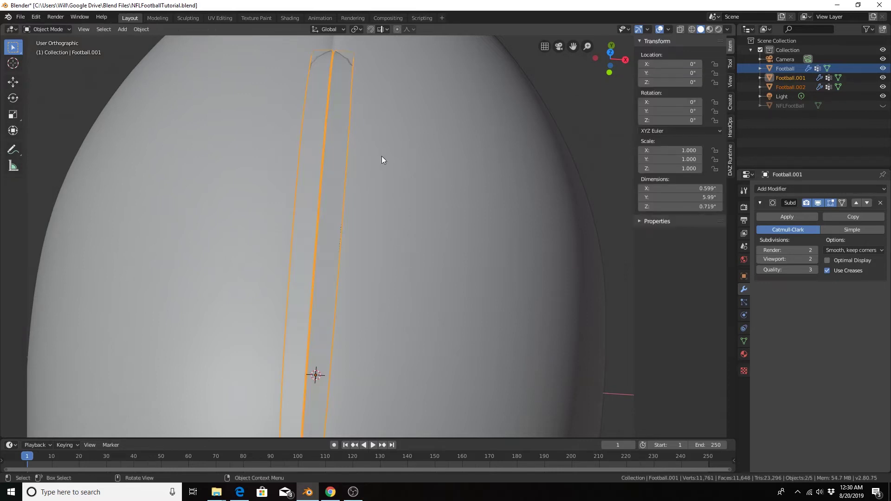
Step: Raise Football.002 0.983 inches straight up along Z above the ball
left_click(776, 86)
middle_click_drag(364, 214, 266, 199)
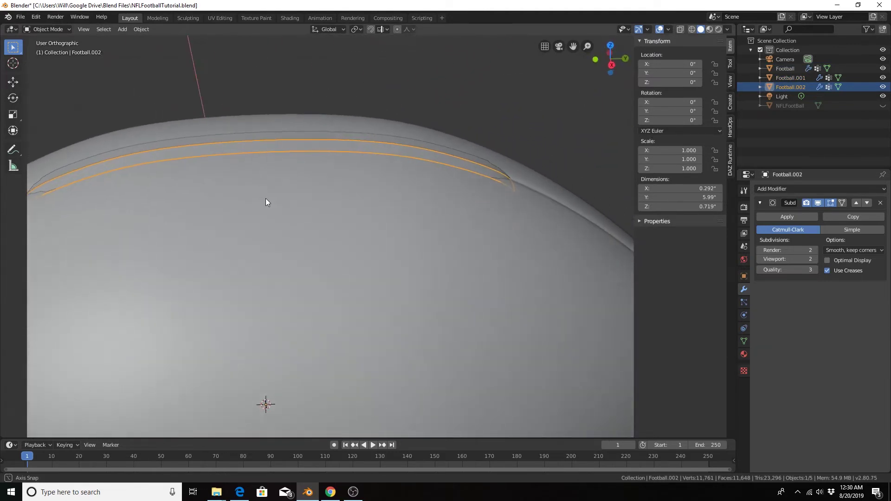
key("g")
key("z")
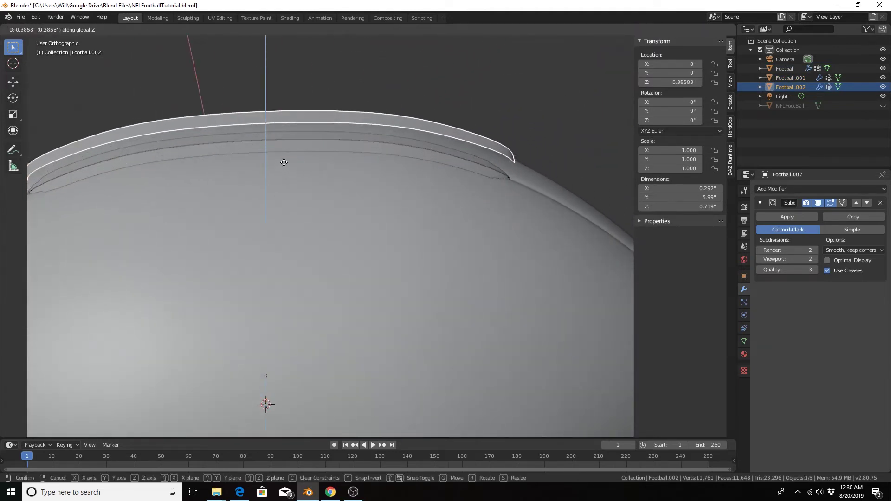
left_click(296, 120)
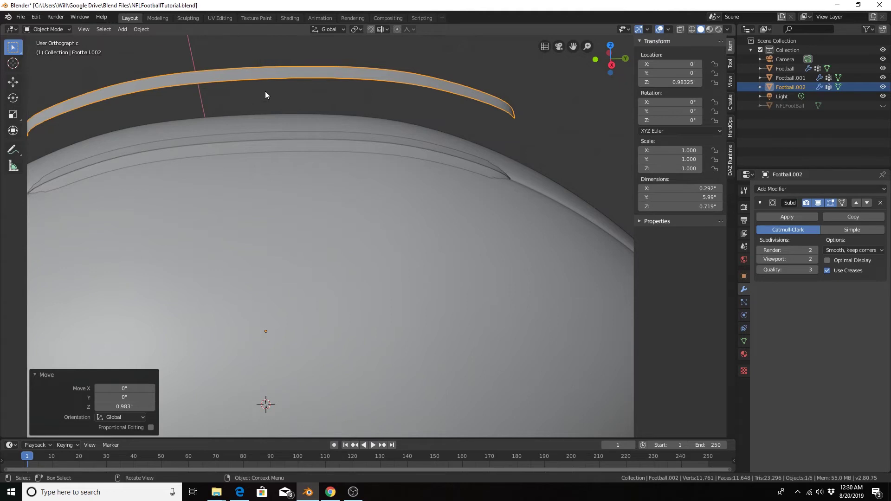
left_click(158, 156)
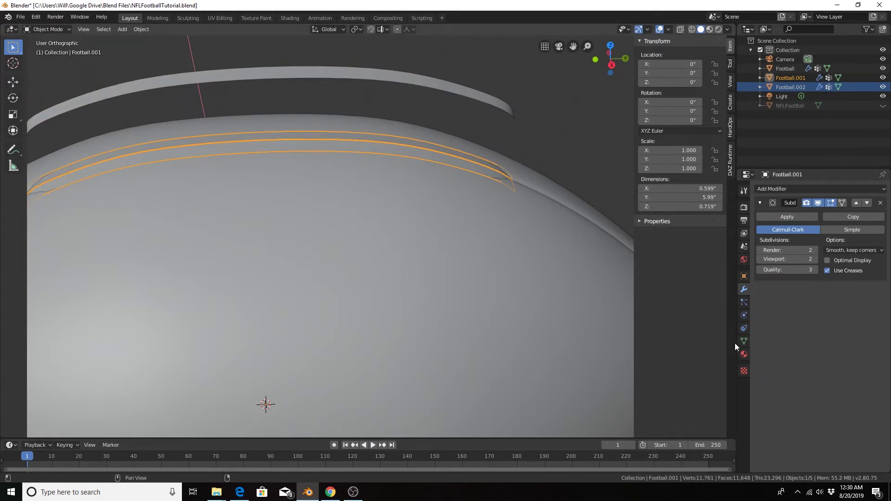
Step: Create a new material named Lace on Football.001
left_click(744, 353)
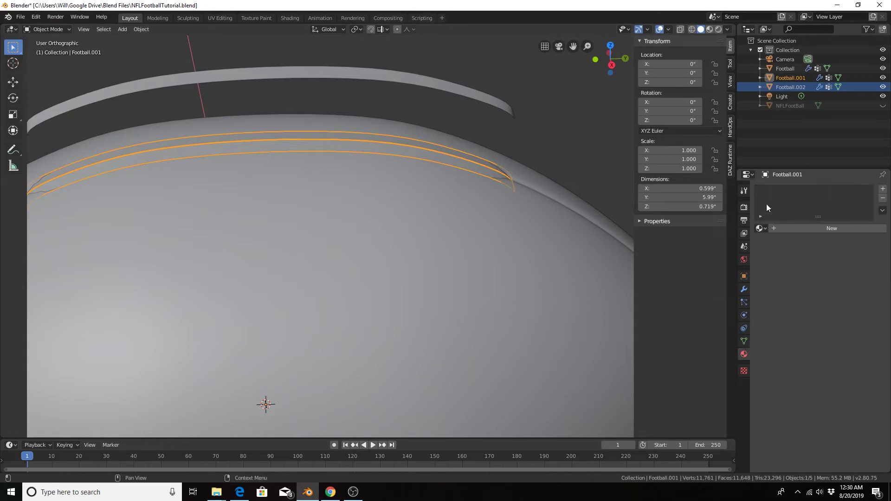
left_click(794, 228)
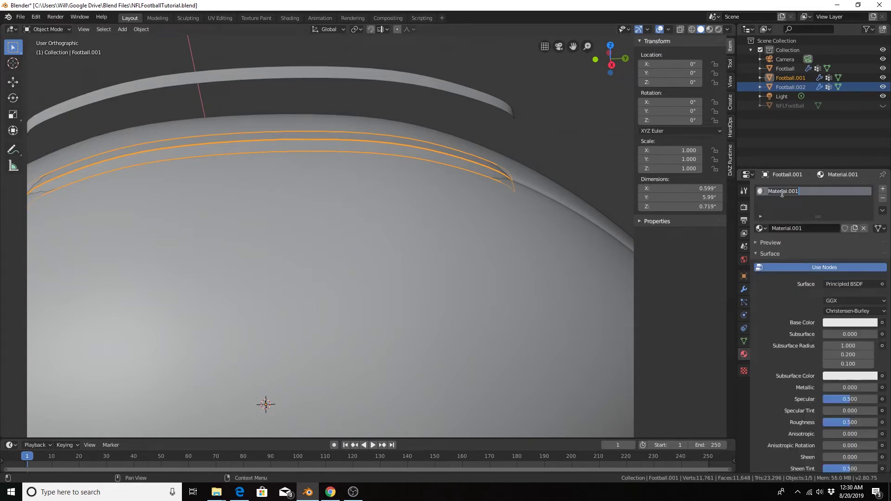
type("Lace")
key("Return")
Step: Assign the existing Lace material to Football.002 and enter Edit Mode on its strip
left_click(352, 77)
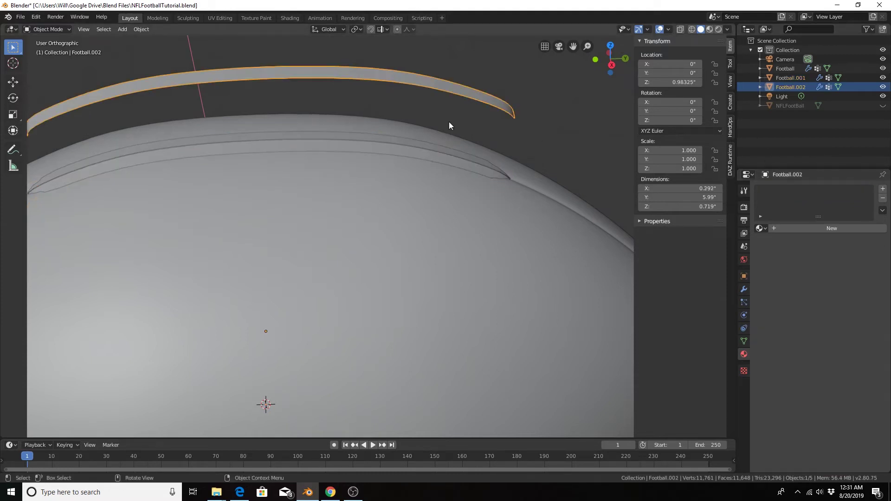
left_click(758, 229)
left_click(774, 241)
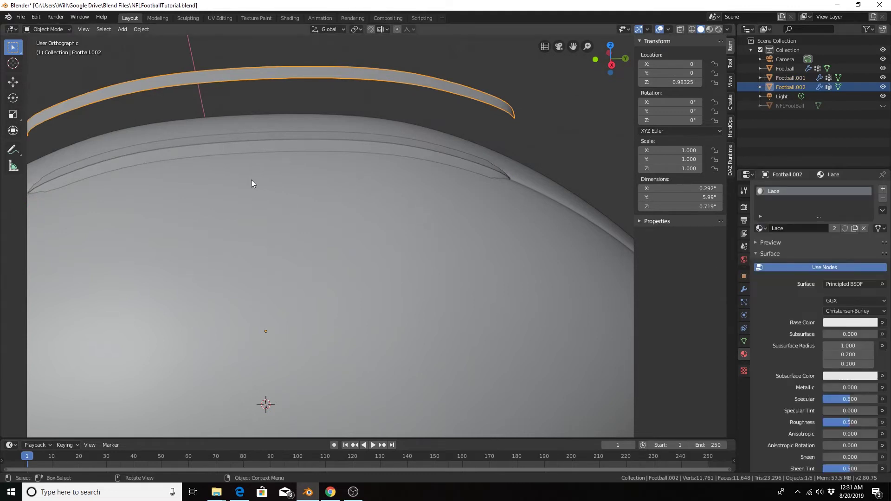
middle_click_drag(250, 183, 278, 187)
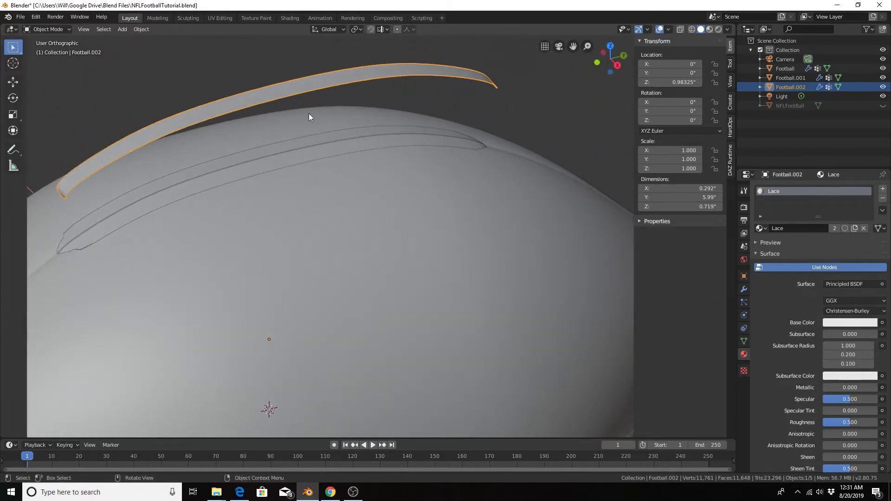
middle_click_drag(308, 113, 298, 170)
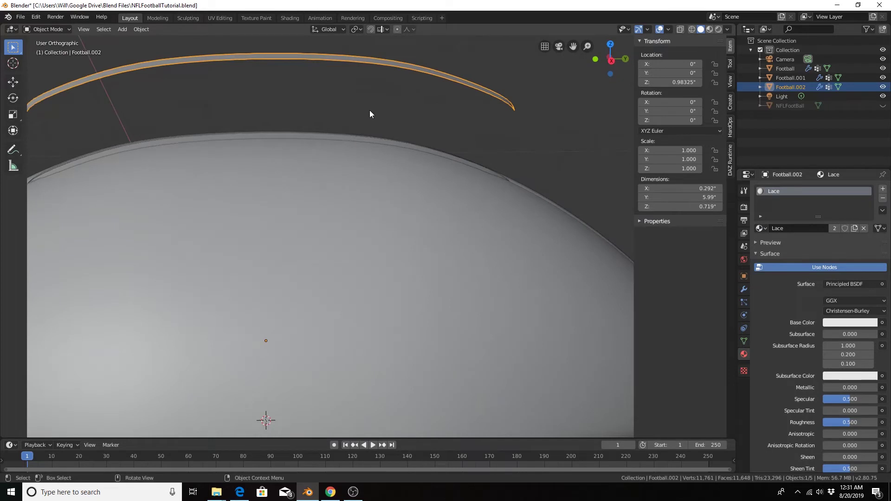
scroll(343, 109, "down", 2)
key("Tab")
scroll(344, 111, "up", 2)
middle_click_drag(342, 113, 326, 111)
Step: Select both end edges of the lace strip and lower them along Z toward the ball
left_click(462, 121)
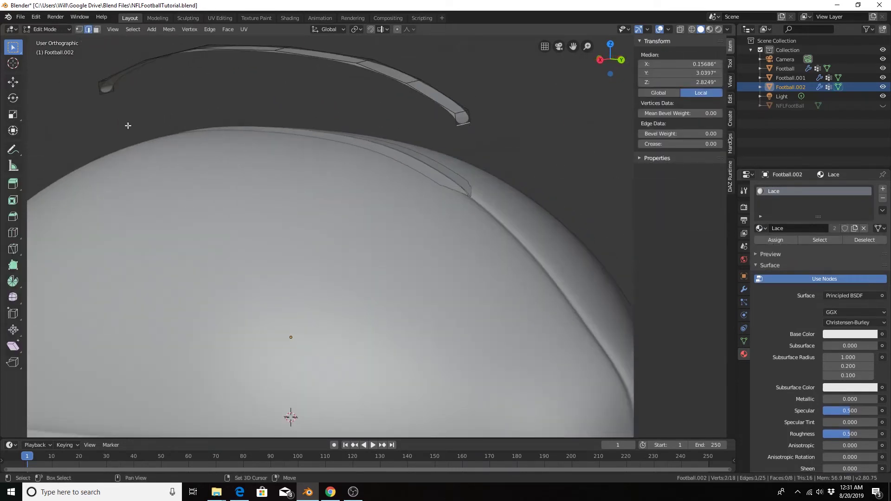
left_click(105, 89, "shift")
key("g")
key("z")
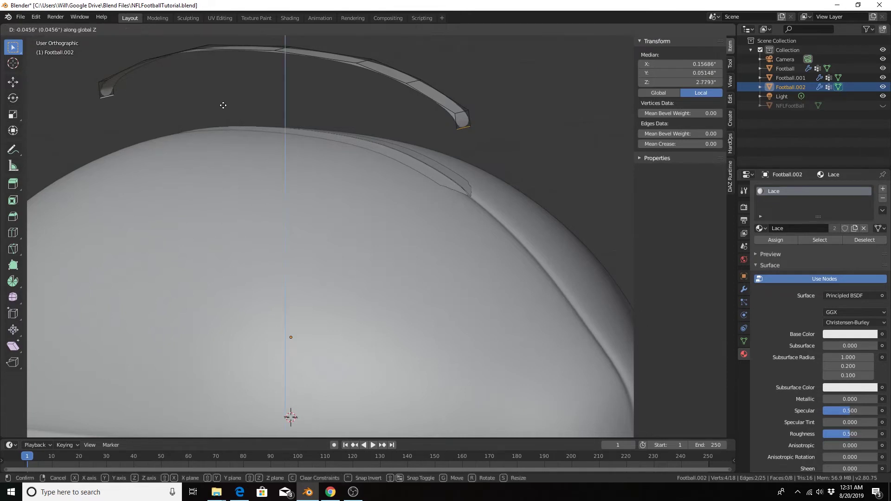
left_click(218, 131)
middle_click_drag(222, 143, 251, 151)
Step: Set Football.002's origin to its geometry, placing it at X 0.148, Y 0.0114, Z 4.09
key("Tab")
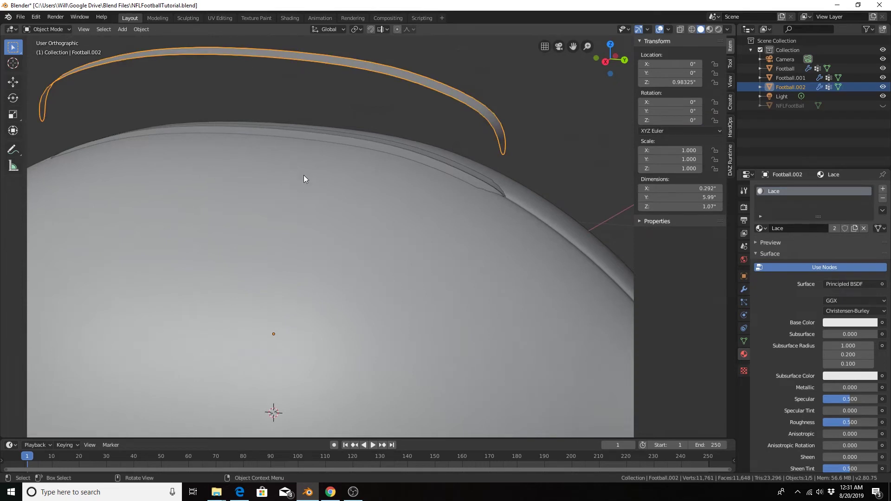
middle_click_drag(303, 175, 321, 210)
right_click(299, 243)
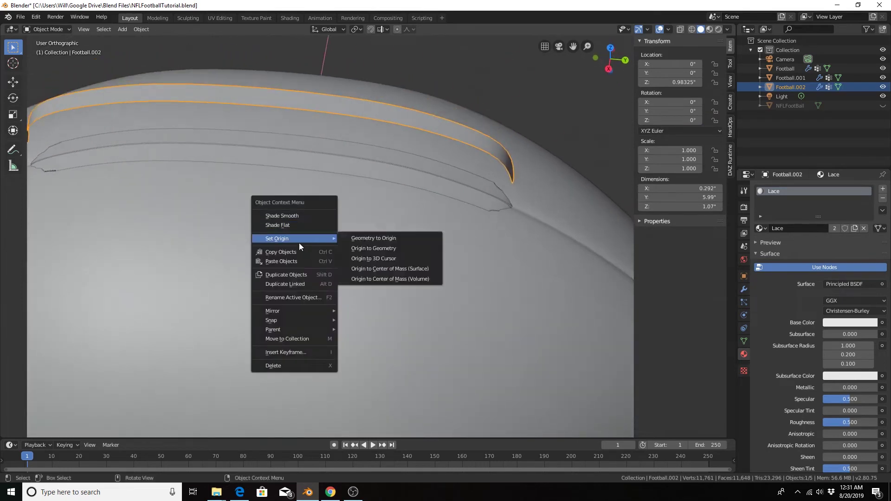
right_click(262, 94)
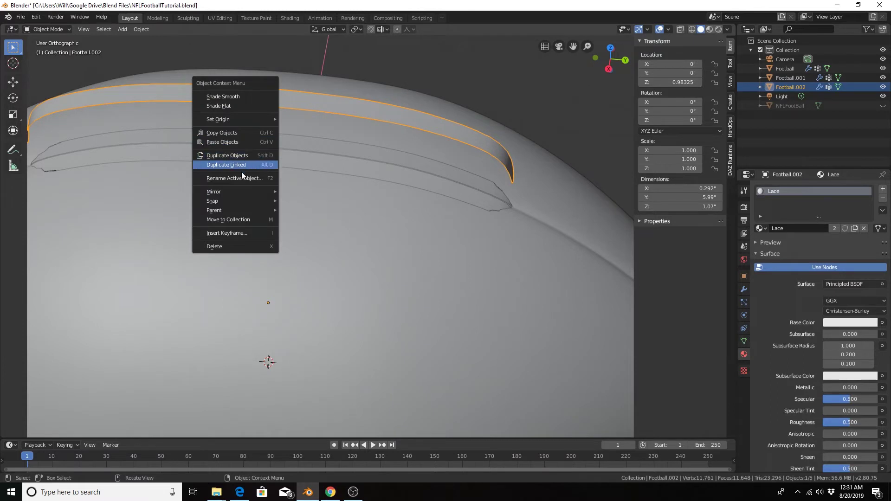
mouse_move(232, 123)
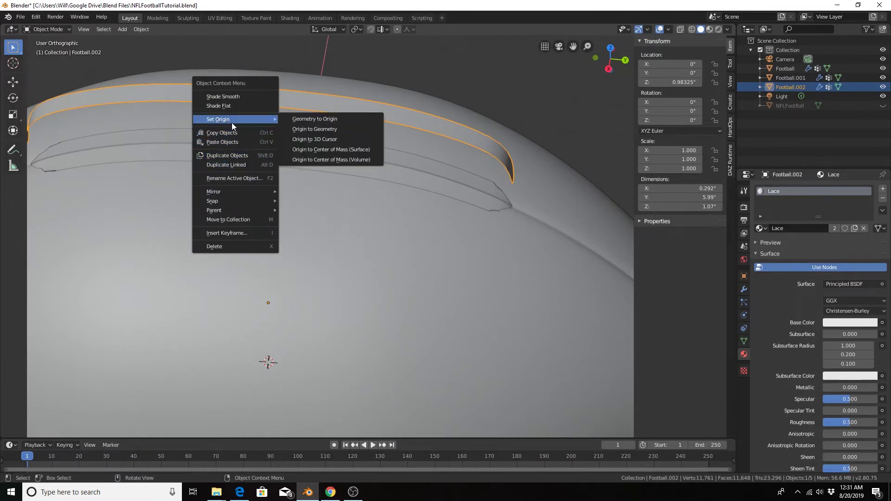
left_click(326, 129)
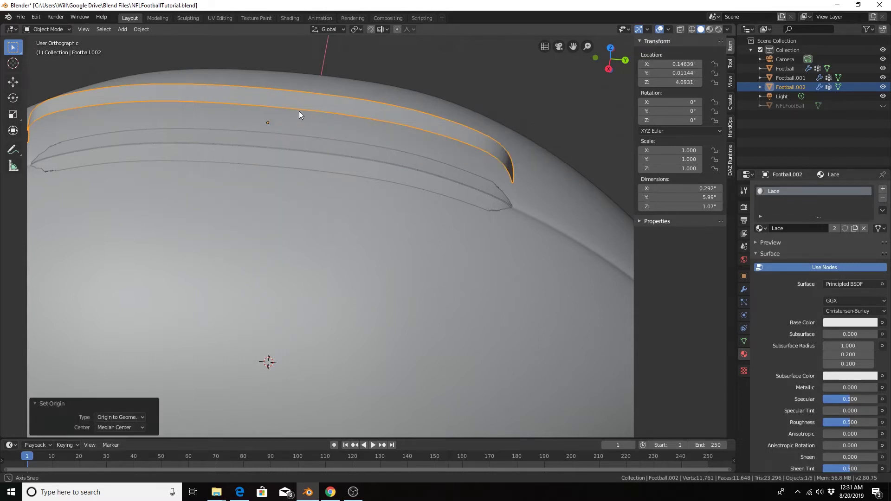
middle_click_drag(299, 110, 295, 142)
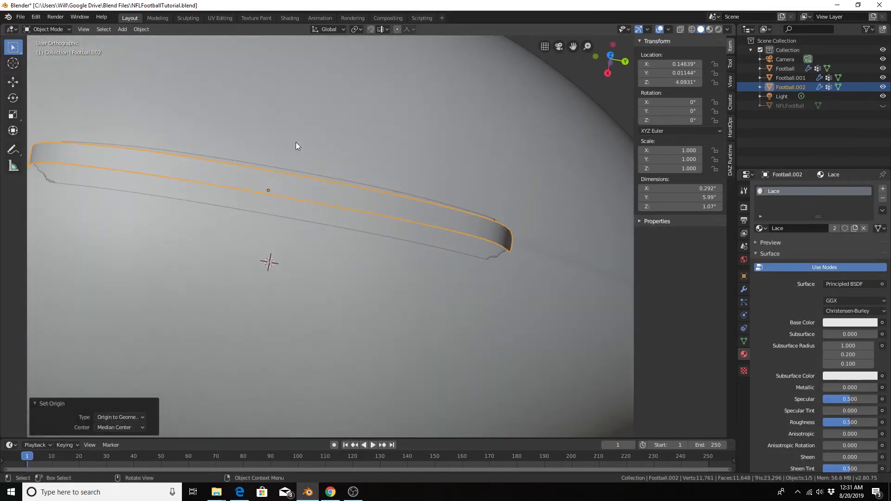
Step: From top view, move the lace -0.163 along X onto the seam
key("KP_7")
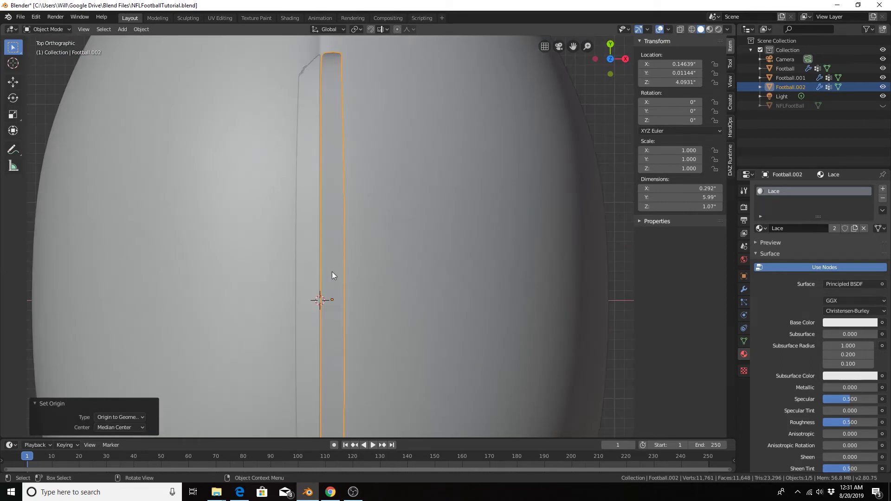
scroll(297, 165, "down", 3)
key("g")
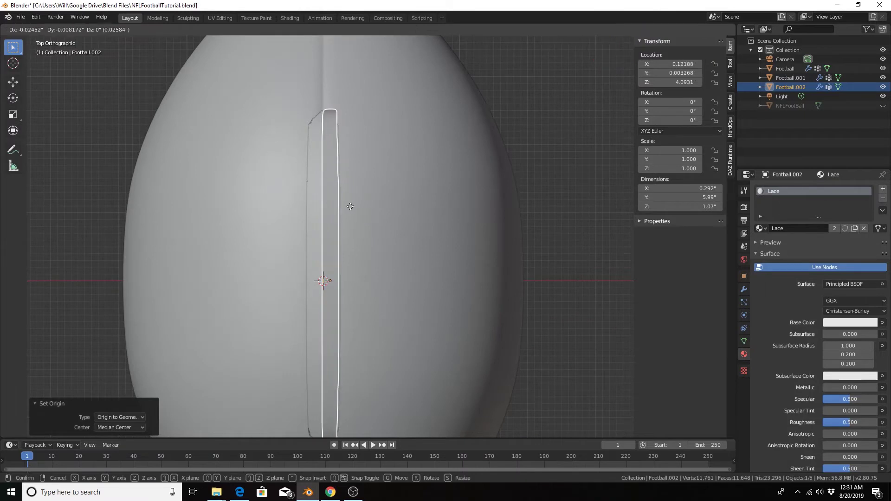
key("x")
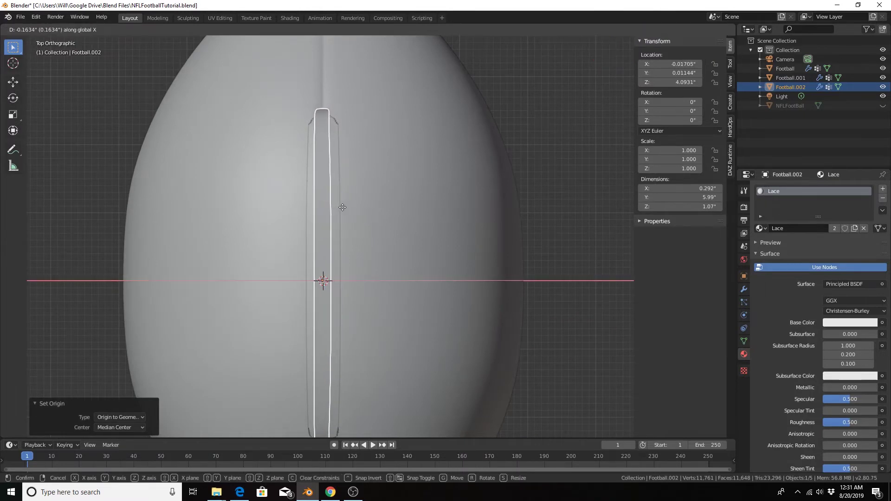
left_click(342, 207)
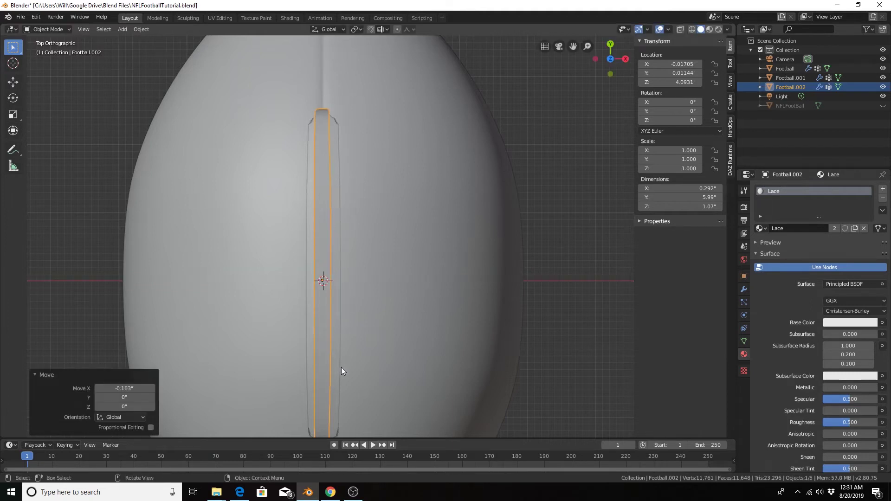
scroll(352, 187, "down", 4)
middle_click_drag(345, 187, 397, 160)
Step: Scale the lace to 0.212 and rotate it 90° about Z with rz90
key("s")
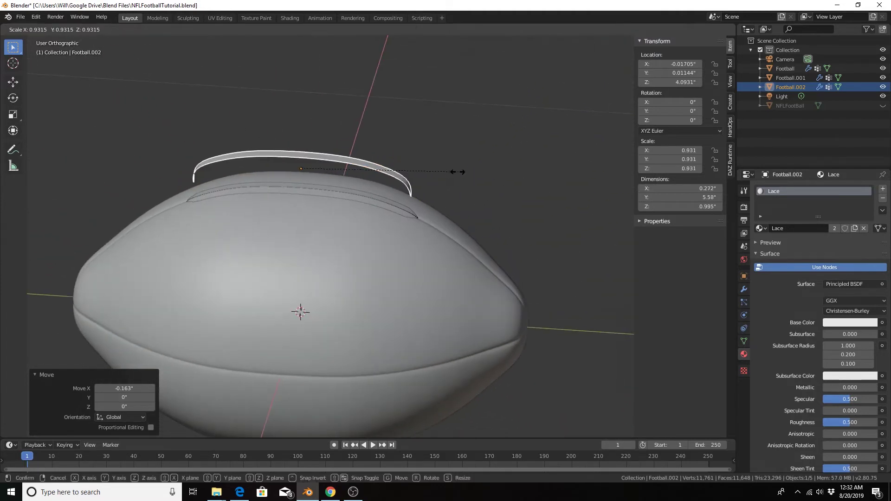
left_click(335, 170)
scroll(328, 182, "up", 6)
middle_click_drag(319, 162, 270, 282, "shift")
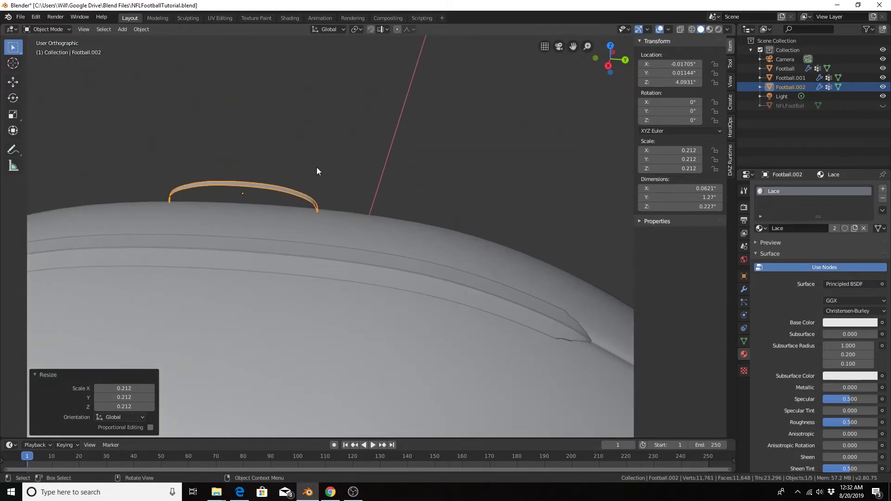
type("rz")
type("90")
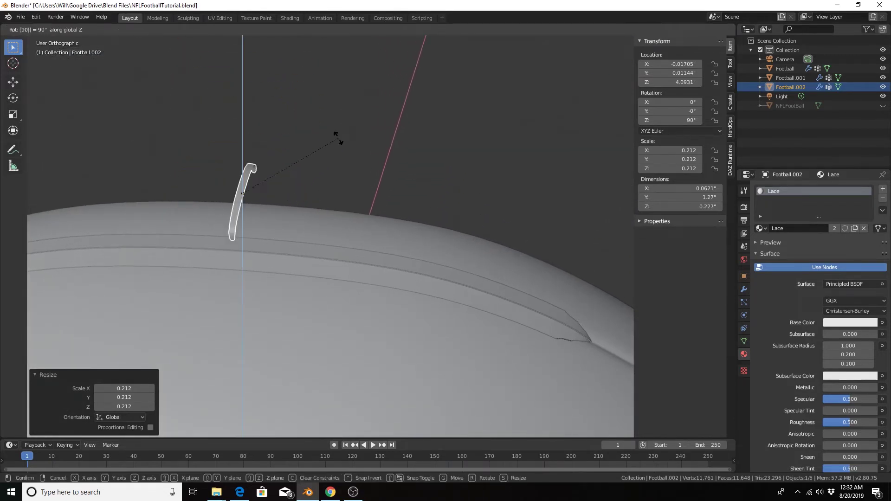
key("Return")
mouse_move(260, 203)
middle_mouse_down()
mouse_move(233, 179)
mouse_move(163, 195)
mouse_move(213, 213)
mouse_move(256, 195)
middle_mouse_up()
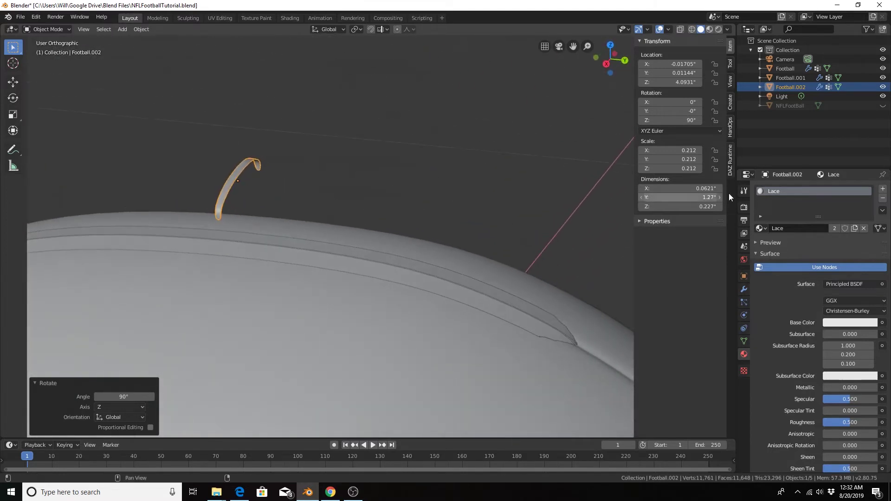
Step: Add a Solidify modifier to the lace with a thickness of 0.15 inches
left_click(743, 292)
left_click(797, 189)
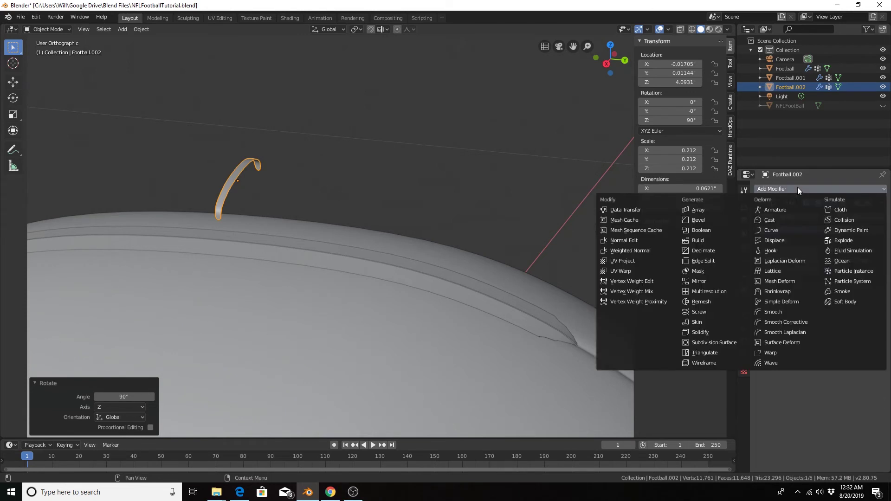
left_click(703, 331)
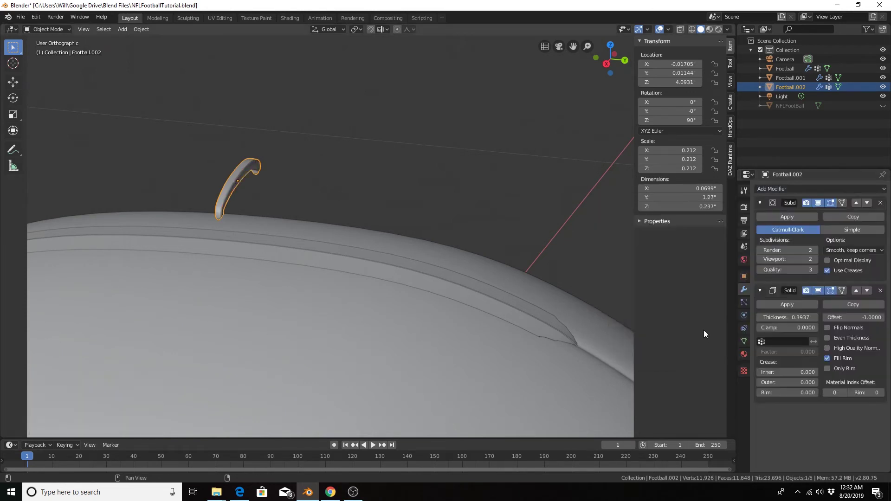
left_click(773, 317)
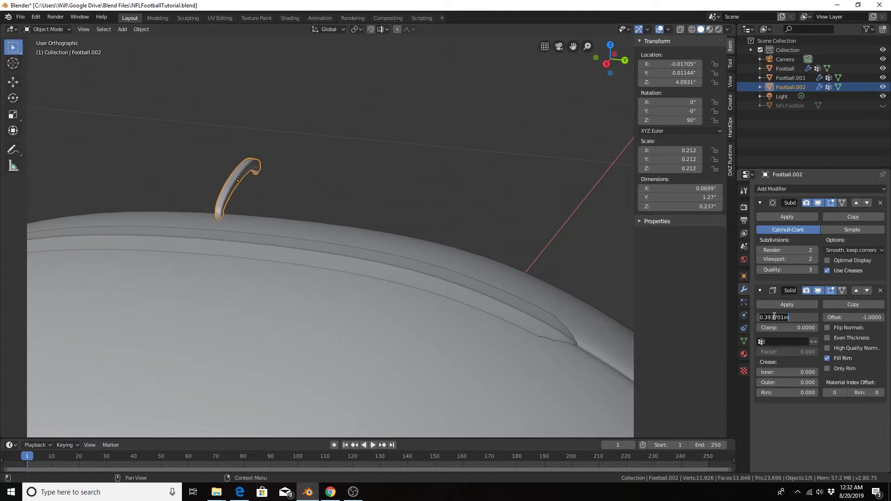
type(".15")
key("Return")
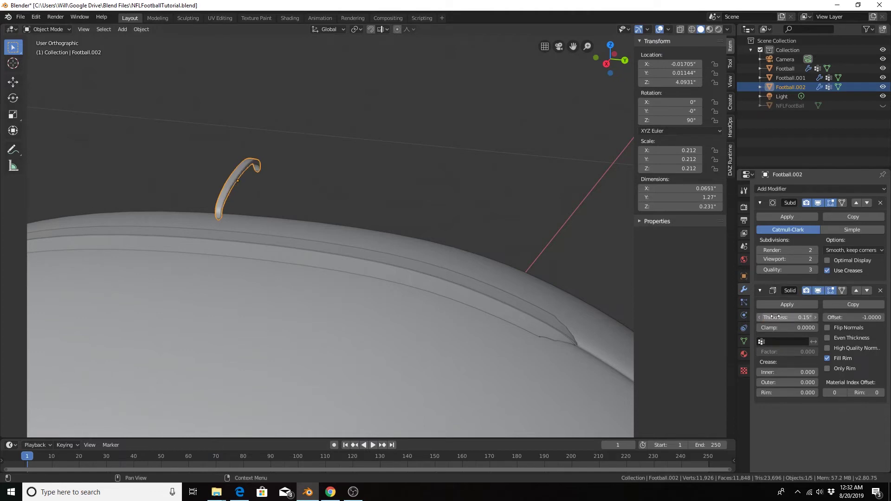
middle_click_drag(202, 188, 245, 255)
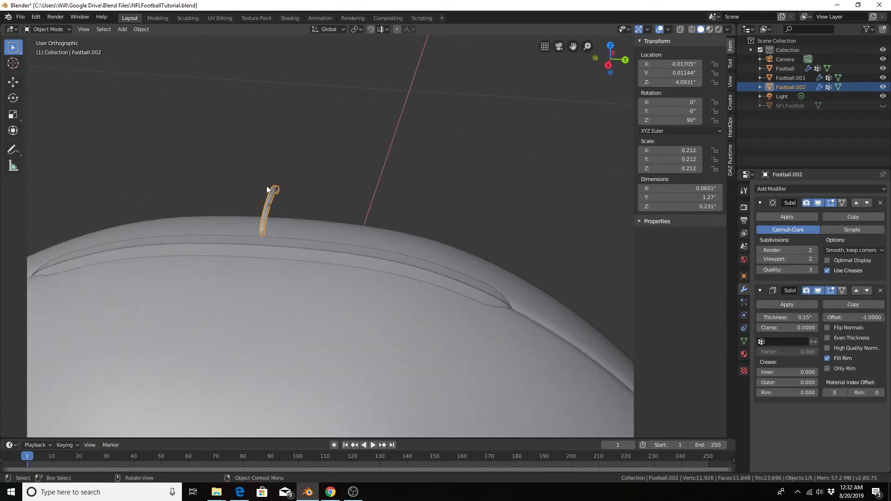
scroll(265, 188, "up", 4)
middle_click_drag(245, 179, 254, 177)
Step: Scale the whole lace mesh about 2.336 times along Y in Edit Mode
key("Tab")
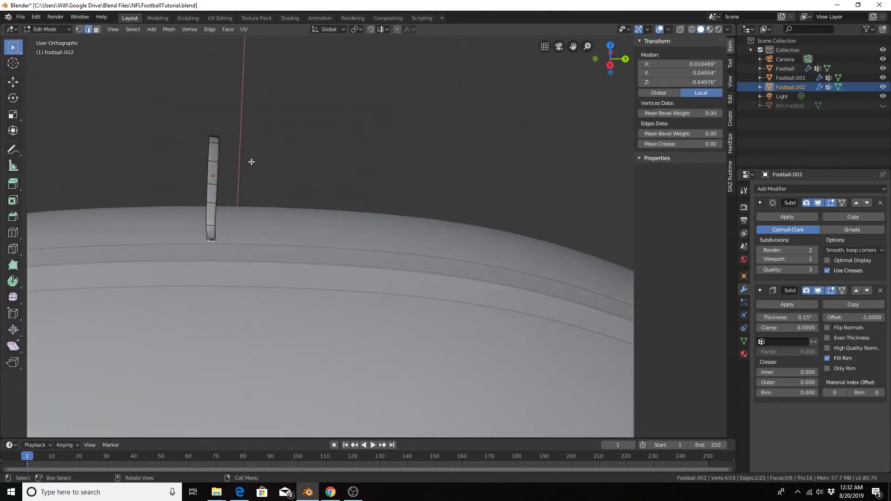
key("a")
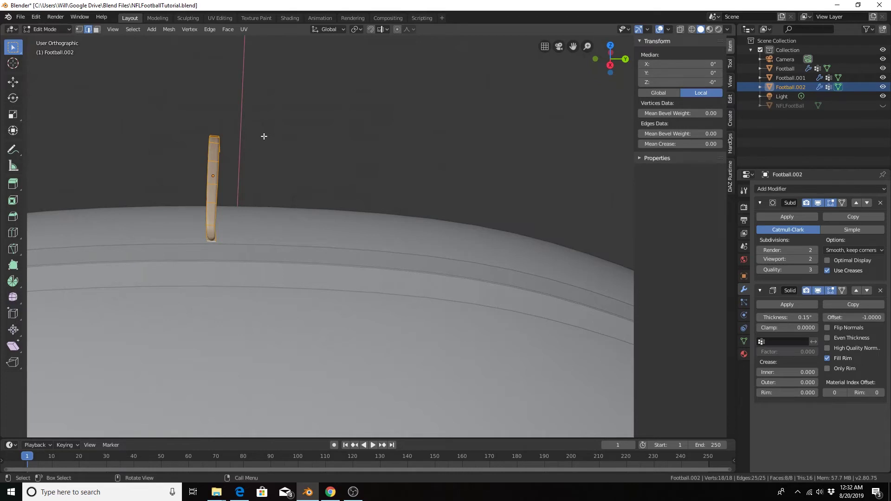
key("s")
key("y")
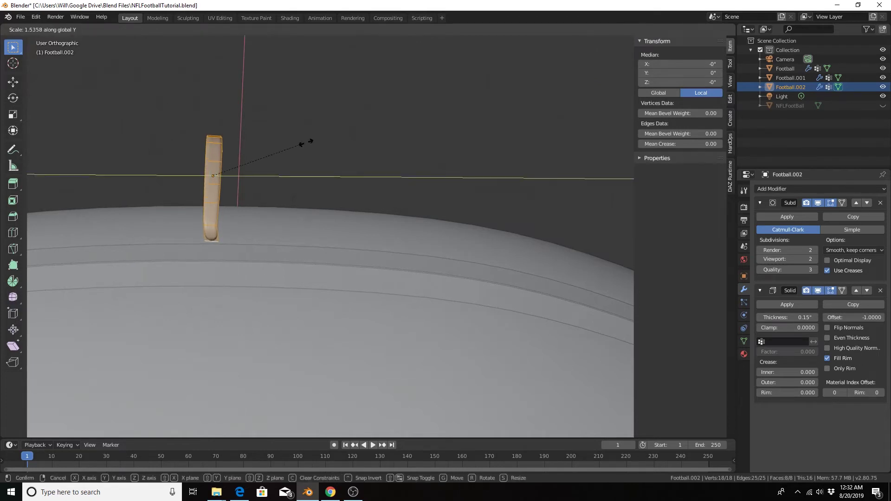
left_click(361, 149)
middle_click_drag(263, 181, 246, 202)
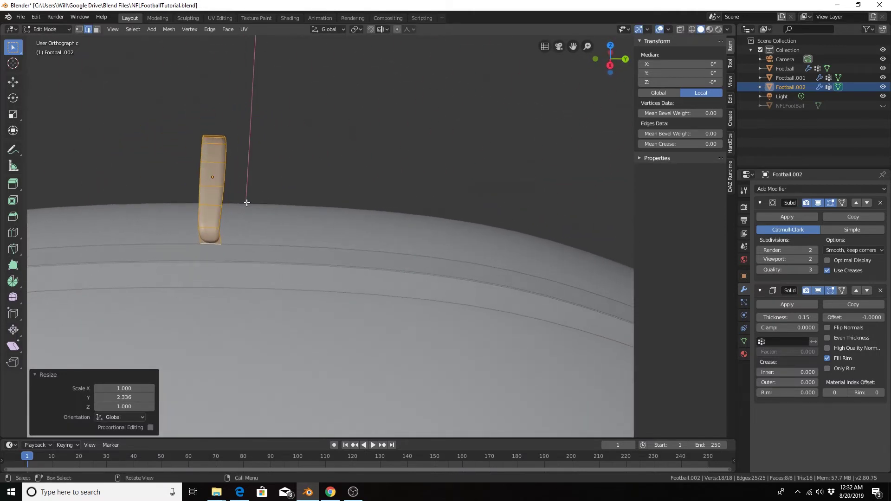
key("KP_3")
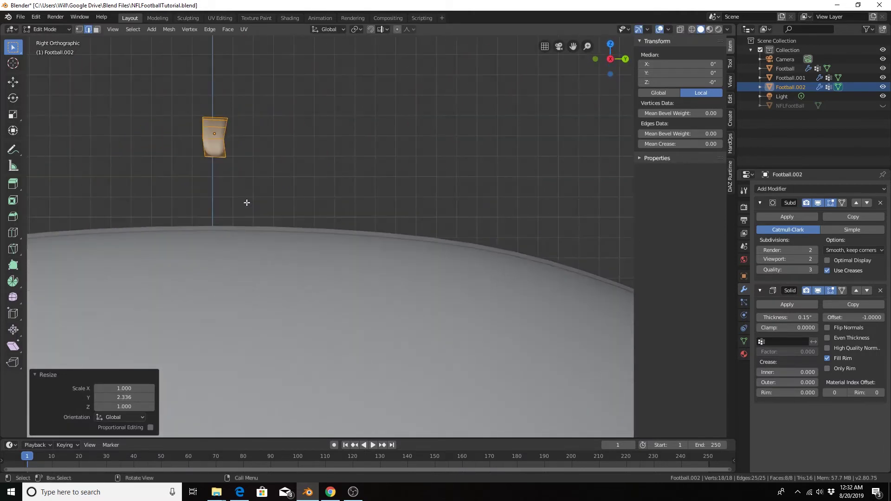
key("Tab")
Step: Move the lace down so it rests on top of the ball
key("g")
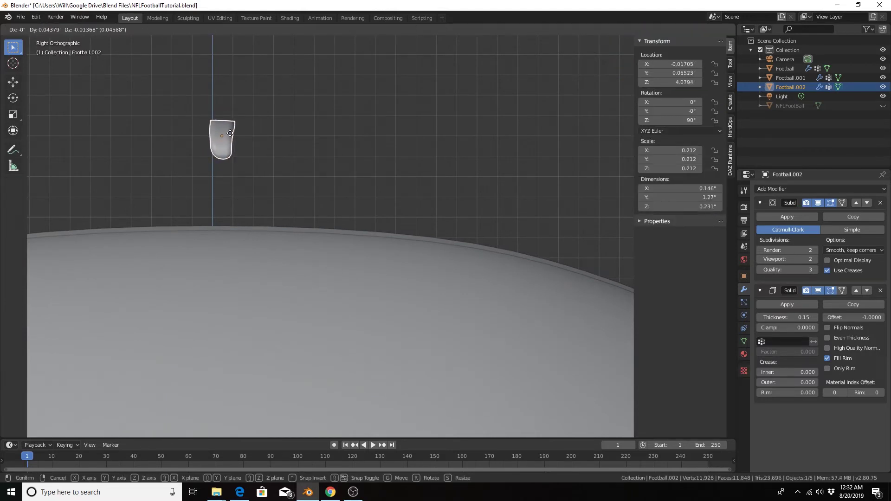
left_click(226, 118)
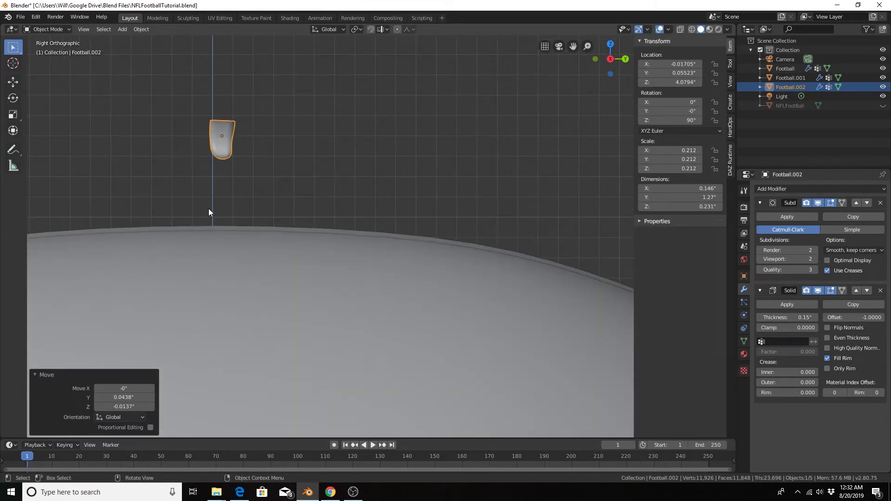
key("g")
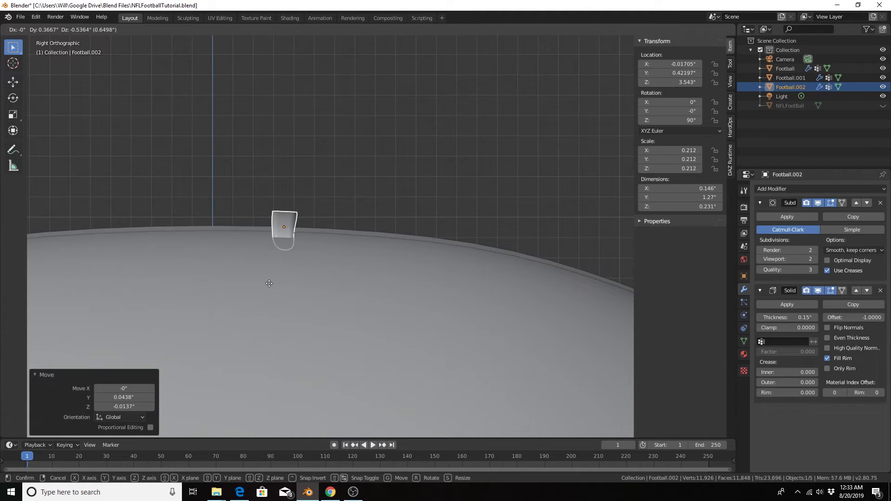
left_click(269, 284)
scroll(349, 264, "down", 3)
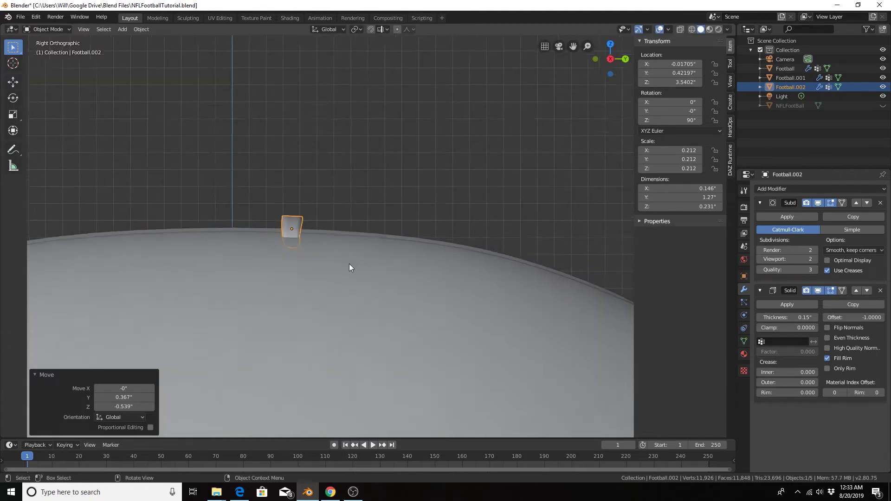
middle_click_drag(378, 255, 315, 245, "shift")
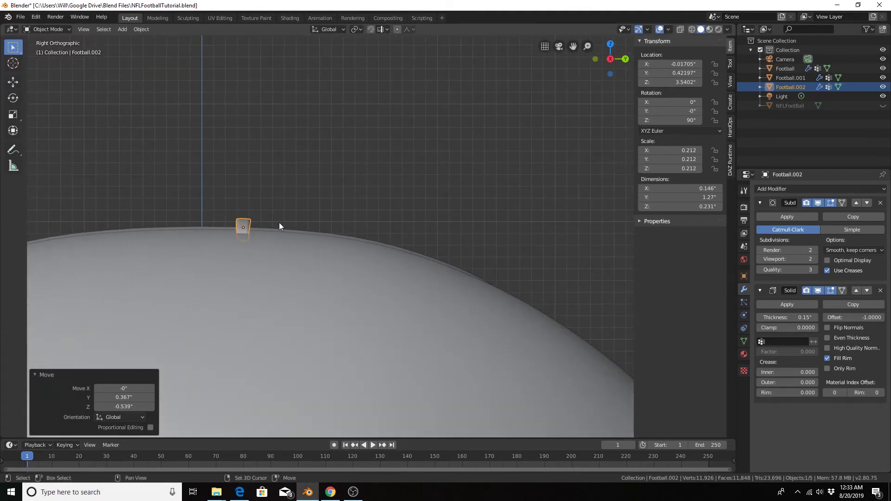
Step: Duplicate the lace as Football.003 and tilt it 28.6° further along the ball's curve
key("shift+d")
left_click(522, 267)
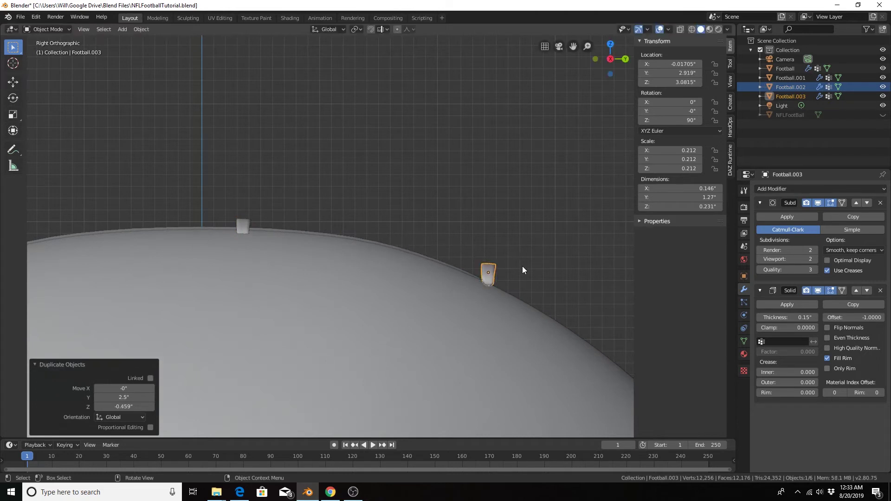
key("r")
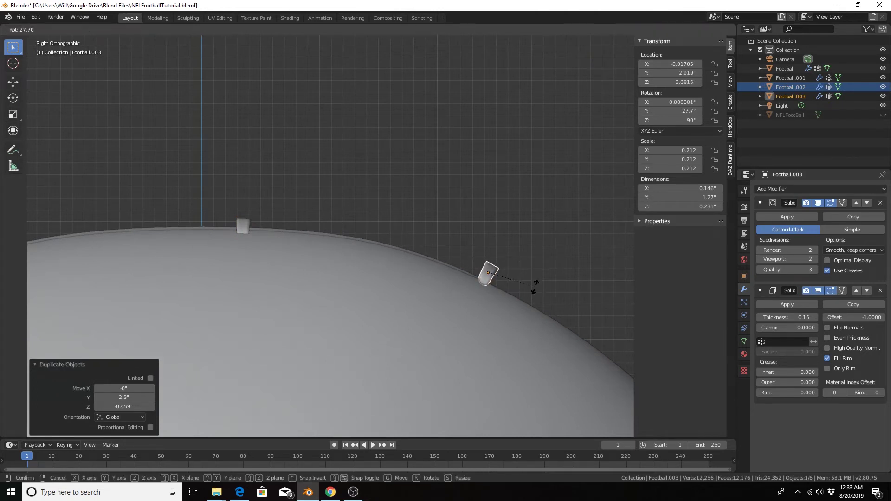
left_click(535, 287)
key("g")
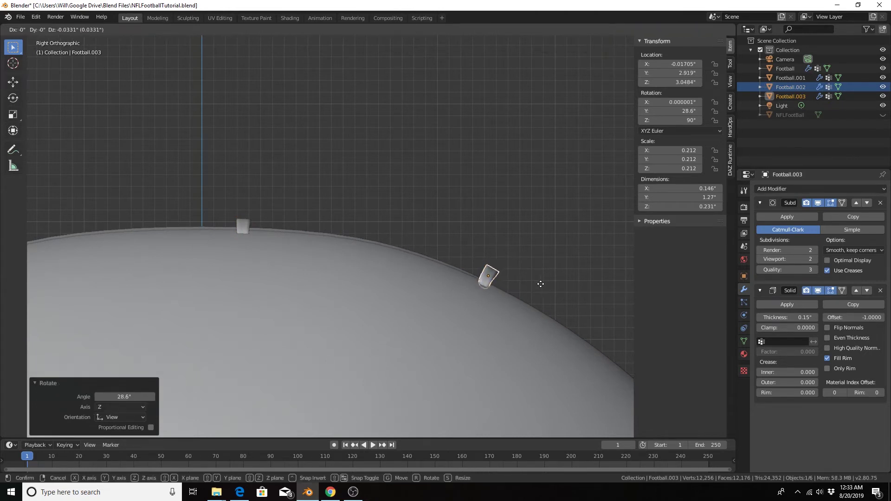
left_click(538, 288)
middle_click_drag(538, 287, 477, 320)
key("KP_7")
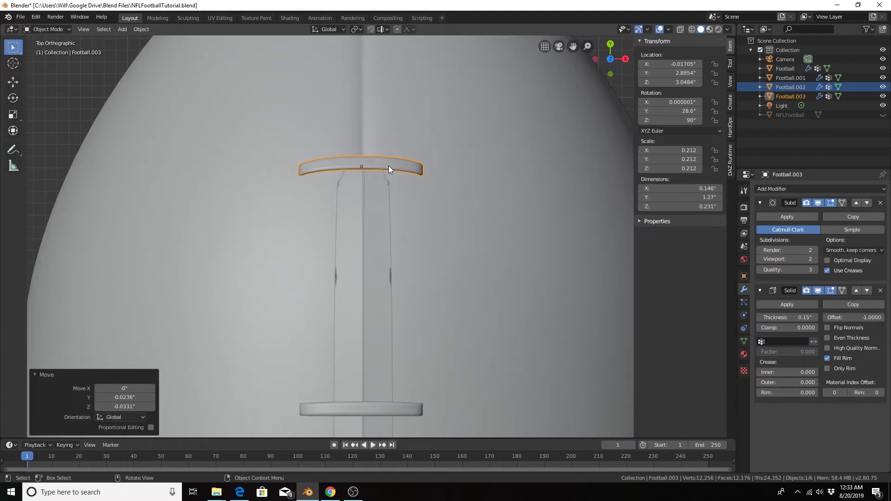
Step: Line the copy up with the first lace along Y and lower it toward the ball
key("g")
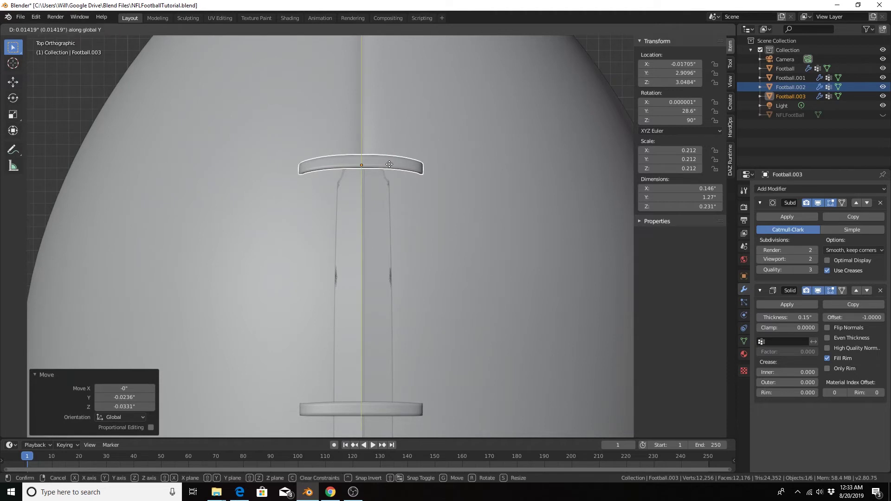
key("y")
left_click(389, 163)
key("KP_3")
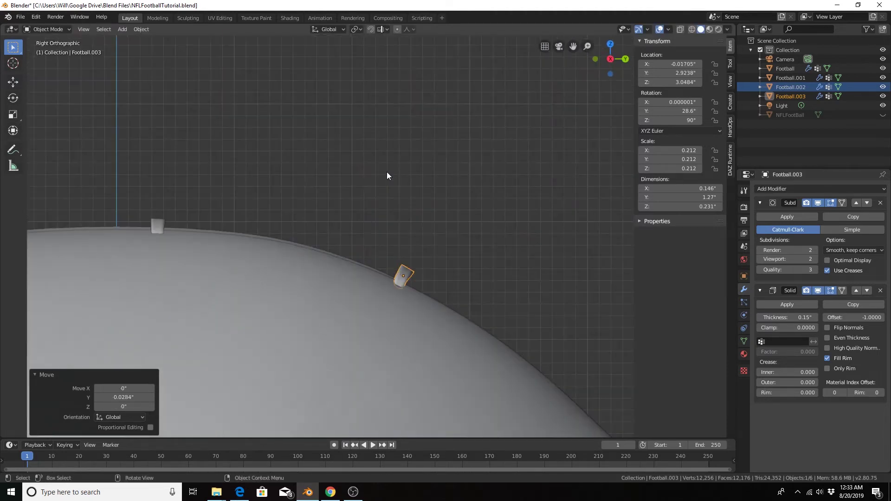
key("g")
key("z")
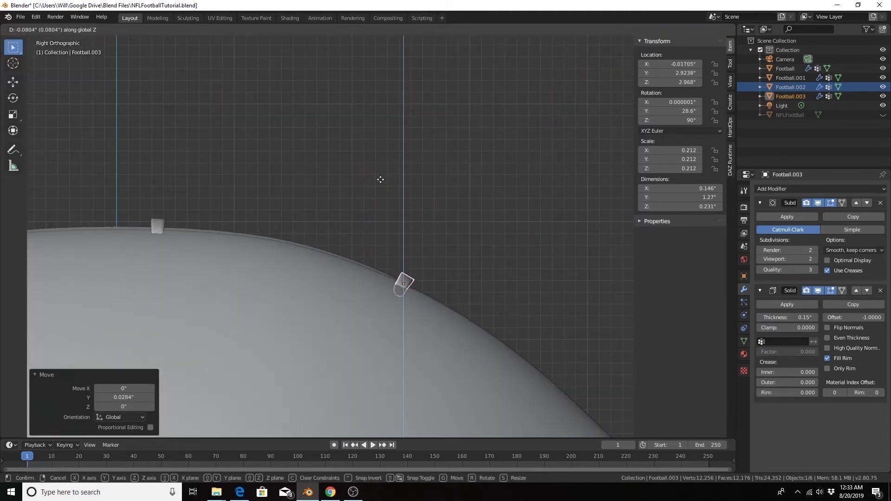
left_click(394, 213)
Step: Adjust the copy's height along Z so it sits flush on the ball
middle_click_drag(394, 213, 397, 309)
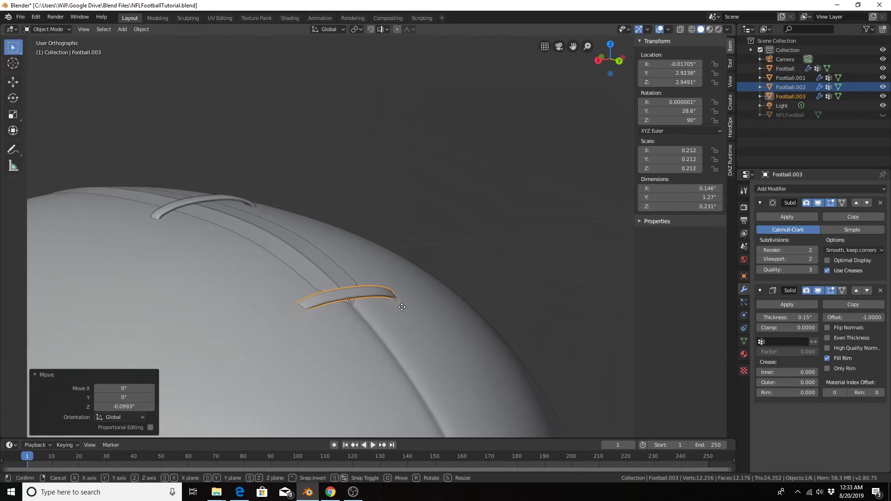
key("g")
key("z")
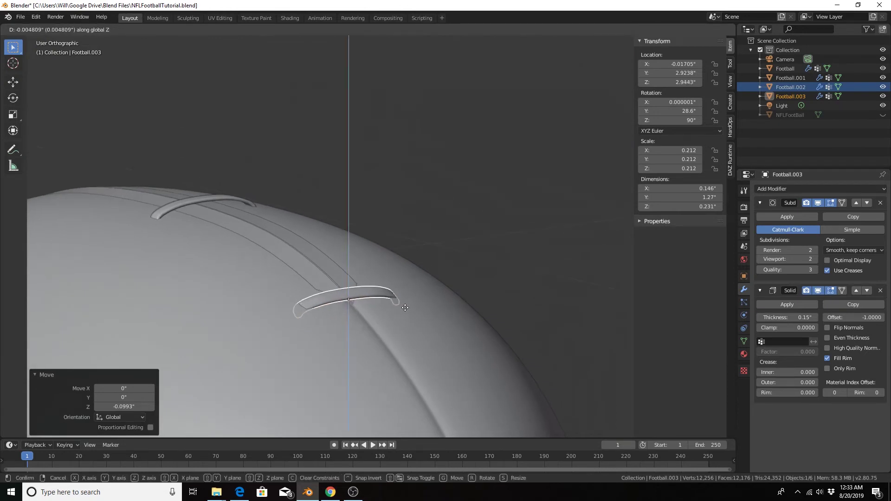
left_click(405, 308)
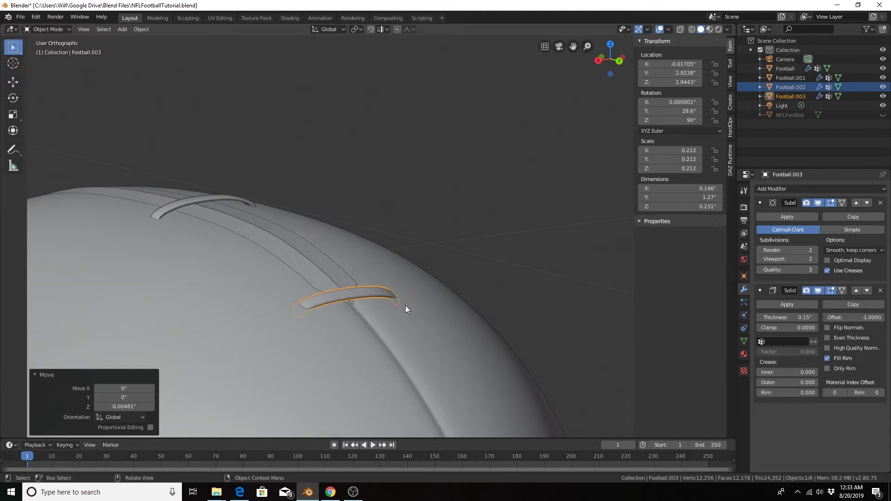
middle_click_drag(385, 272, 437, 282)
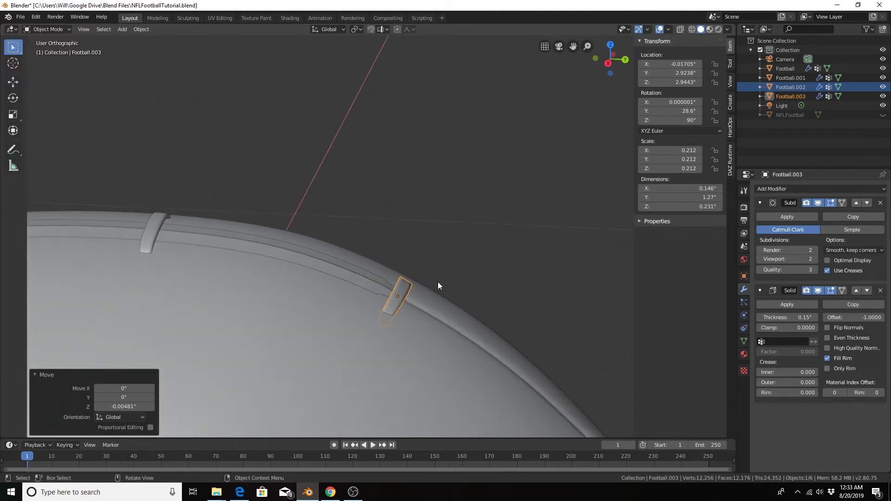
key("KP_3")
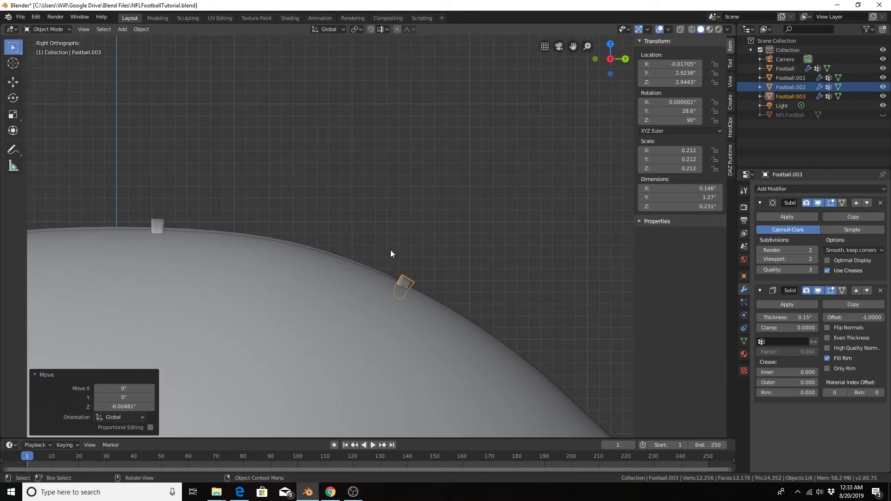
scroll(369, 280, "down", 4, "ctrl")
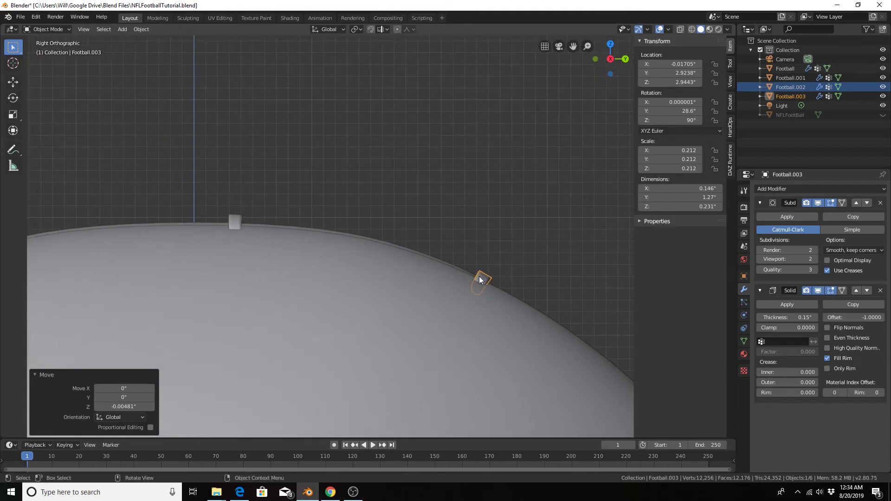
Step: Duplicate a lace as Football.004, placed along the seam and tilted 18.3°
key("shift+d")
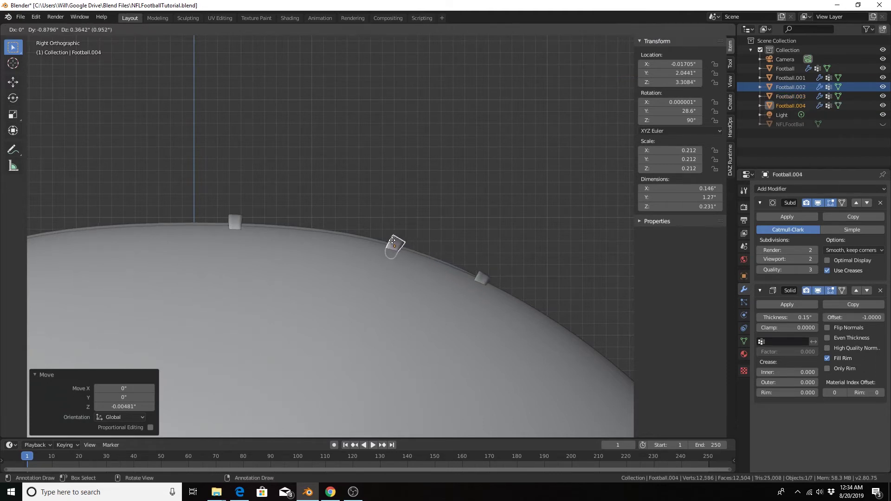
left_click(392, 246)
key("r")
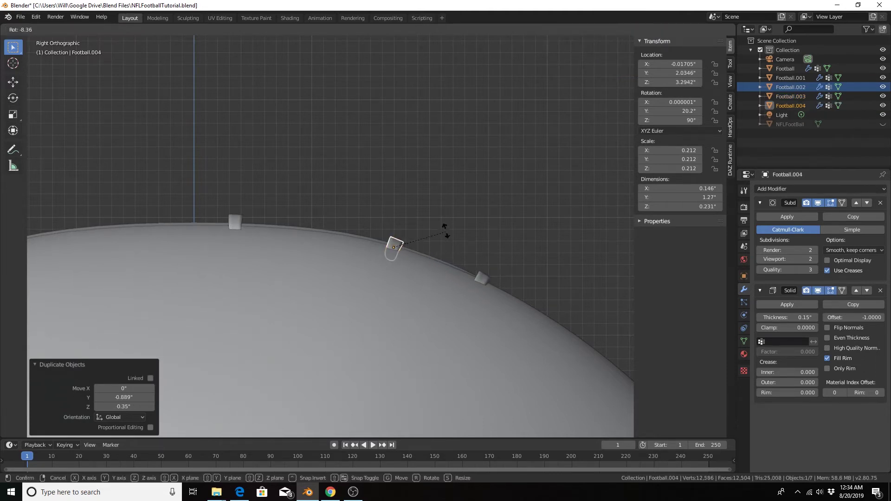
left_click(446, 229)
key("g")
left_click(446, 230)
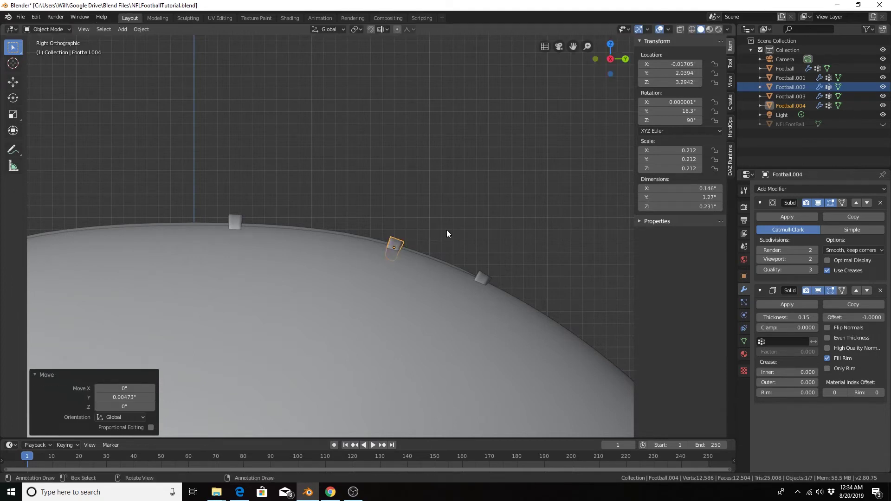
Step: Add another lace copy, Football.005, tilted 9.13° and lined up with the others
key("shift+d")
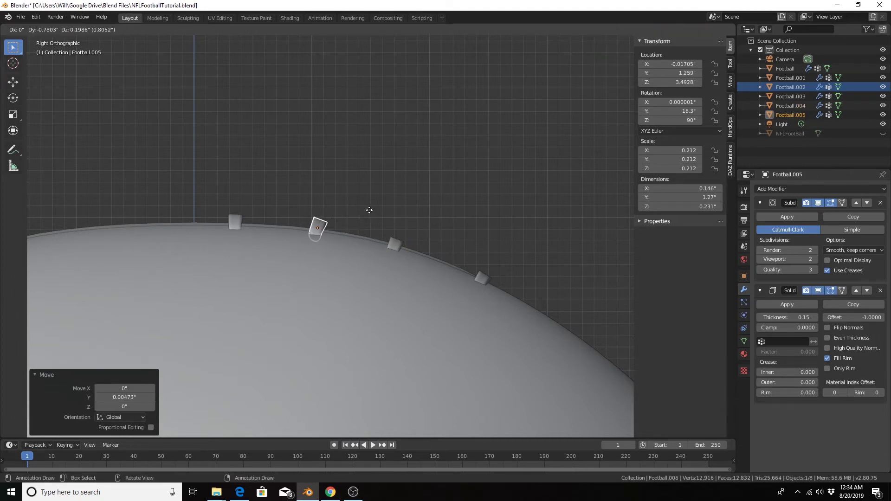
left_click(368, 213)
key("r")
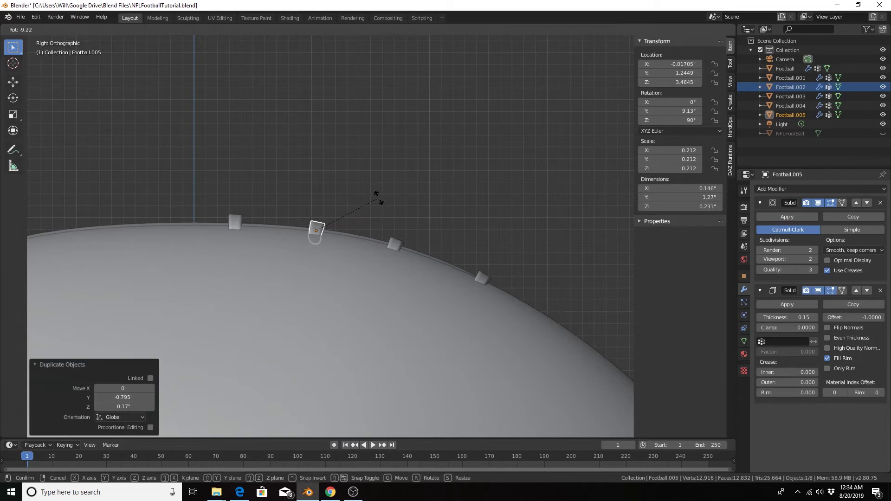
left_click(378, 197)
key("g")
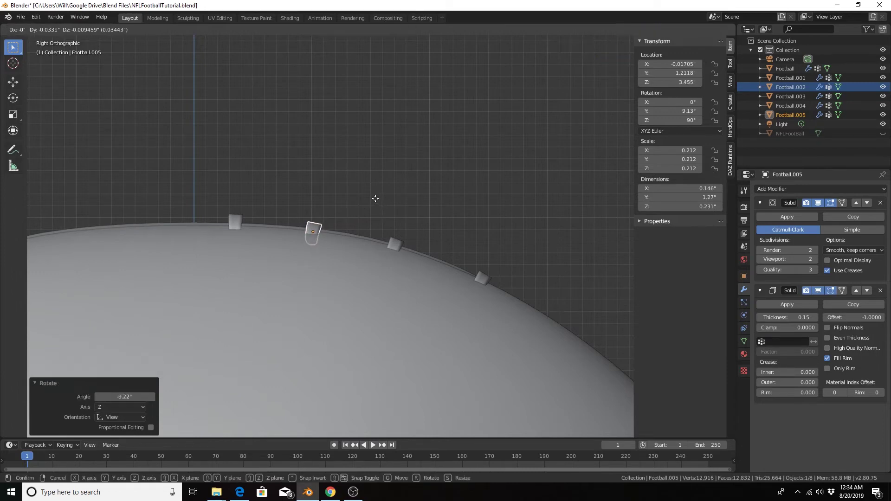
left_click(376, 202)
middle_click_drag(375, 202, 292, 215)
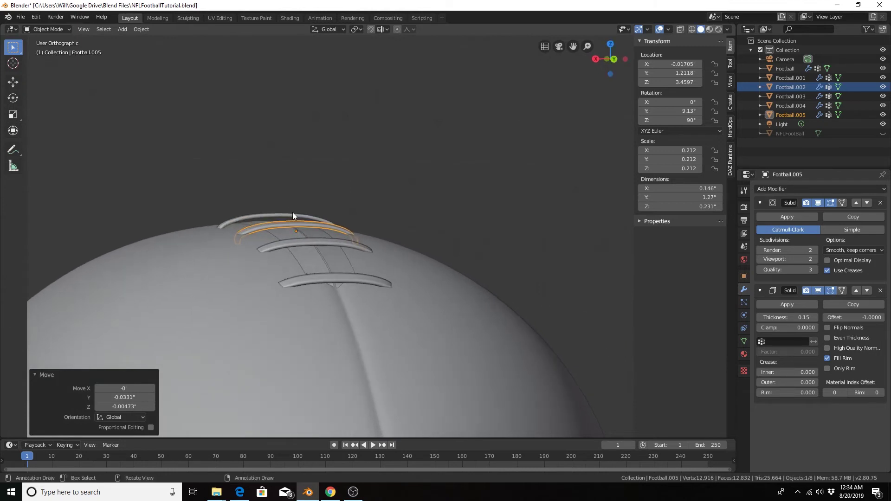
Step: Lower the top and second lace stitches slightly along Z onto the ball
left_click(281, 216)
key("g")
key("z")
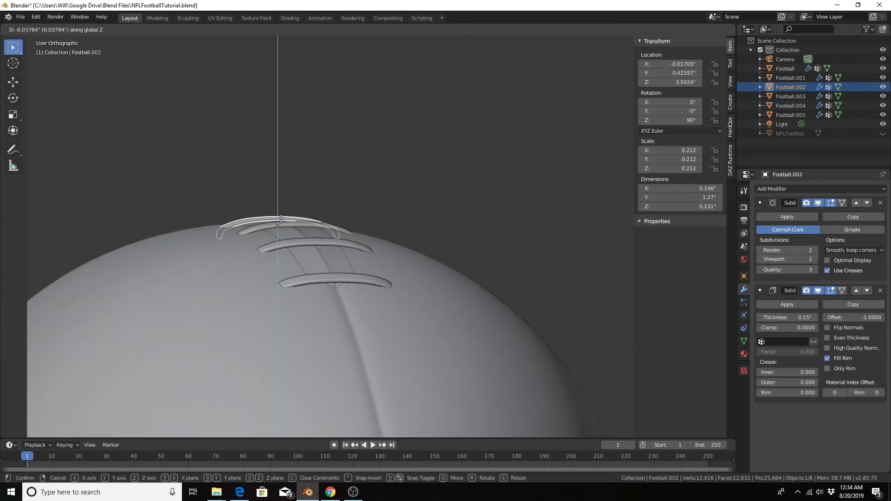
left_click(281, 219)
middle_click_drag(281, 219, 260, 219)
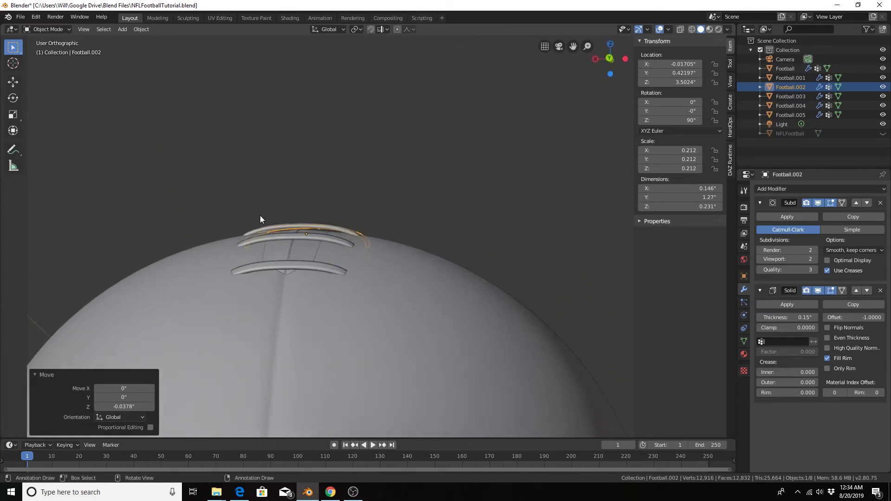
left_click(316, 225)
key("g")
key("z")
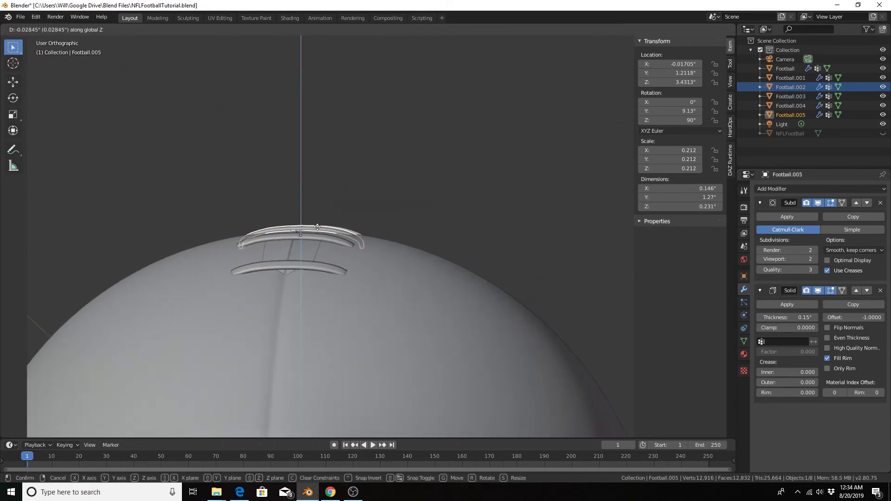
left_click(318, 229)
mouse_move(318, 229)
middle_mouse_down()
mouse_move(313, 269)
mouse_move(301, 280)
mouse_move(327, 225)
middle_mouse_up()
Step: Lower the third and lowest stitches along Z, then nudge the top one down again
left_click(300, 272)
key("g")
key("z")
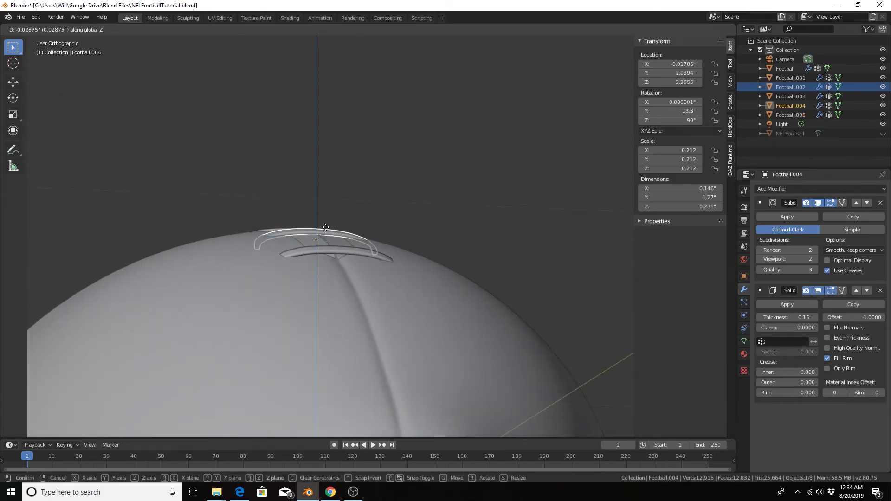
left_click(327, 227)
left_click(330, 252)
key("g")
key("z")
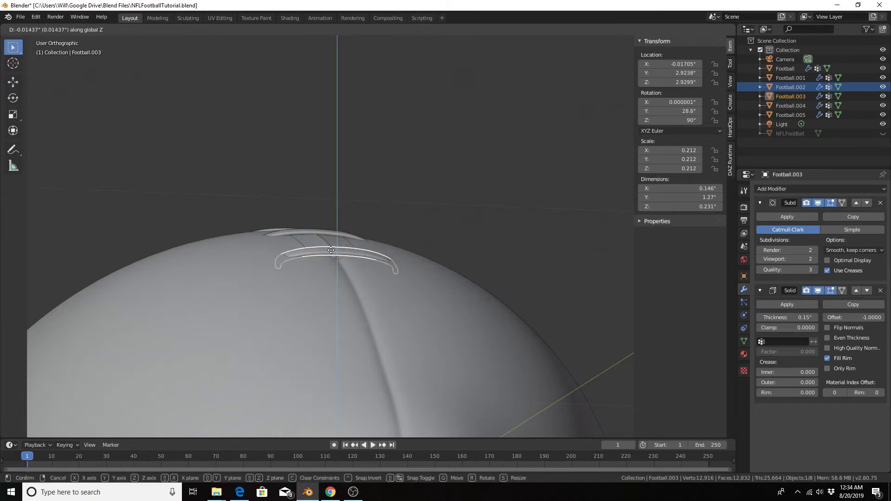
left_click(332, 255)
middle_click_drag(332, 254, 350, 221)
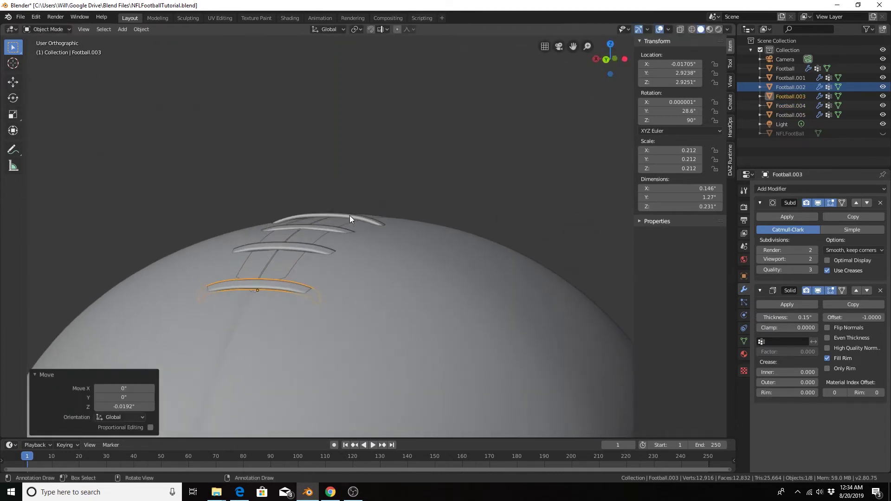
left_click(349, 216)
key("g")
key("z")
left_click(352, 218)
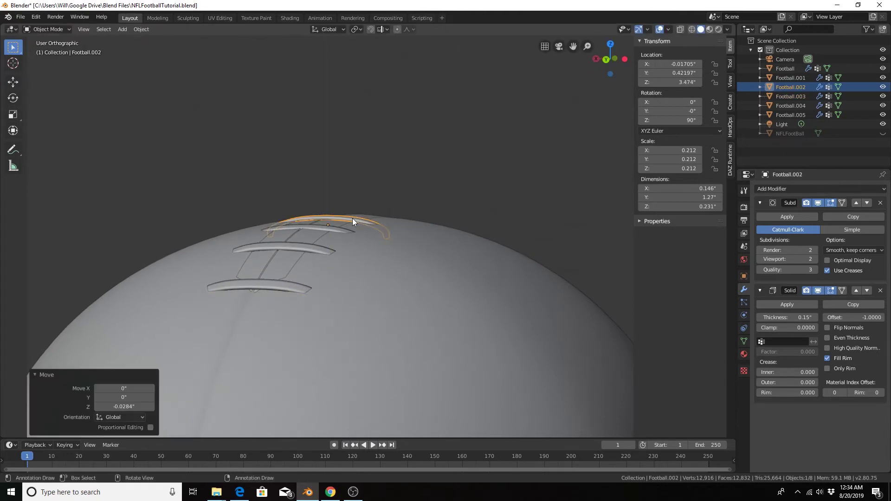
middle_click_drag(353, 218, 426, 243)
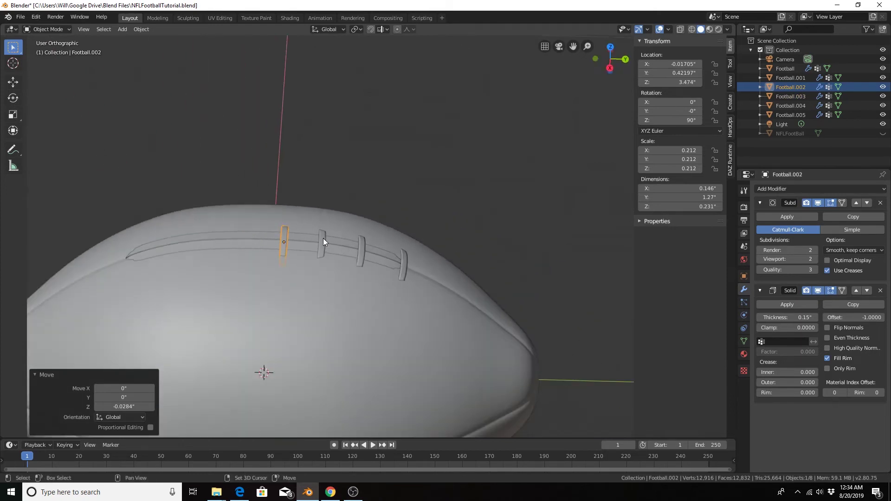
Step: Set the viewport's Pivot Point to 3D Cursor
middle_click_drag(323, 238, 285, 277)
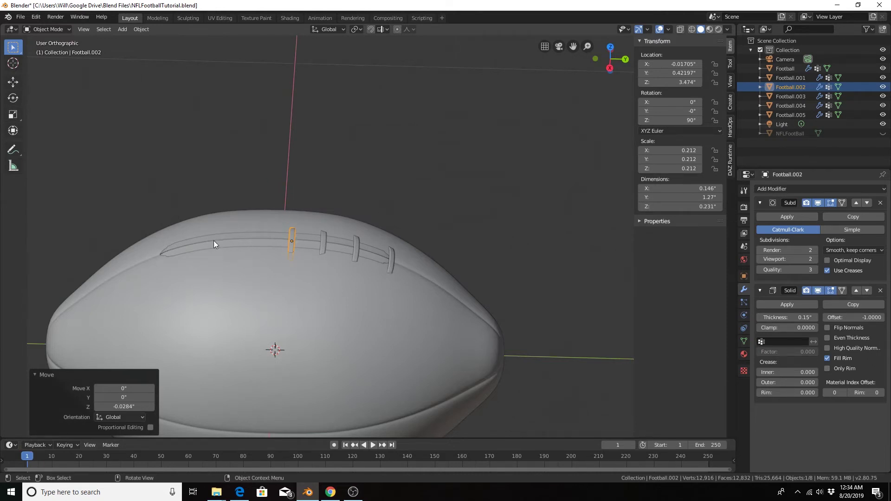
middle_click_drag(250, 263, 290, 237)
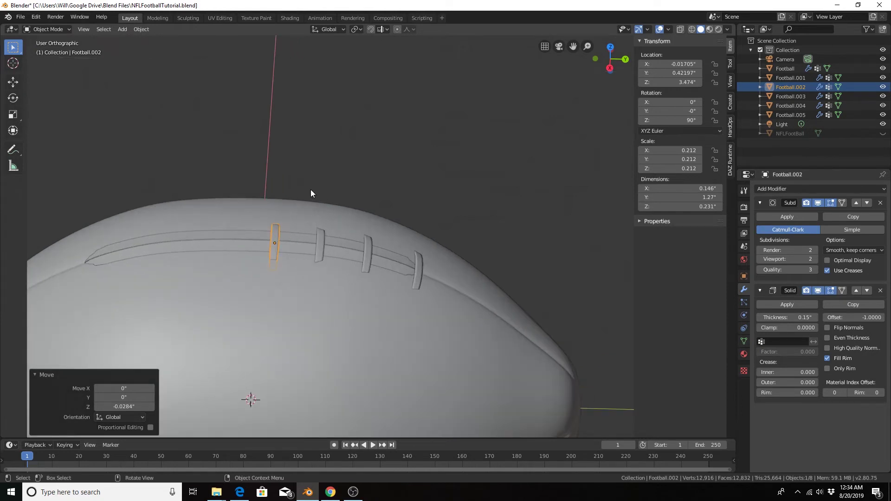
left_click(356, 29)
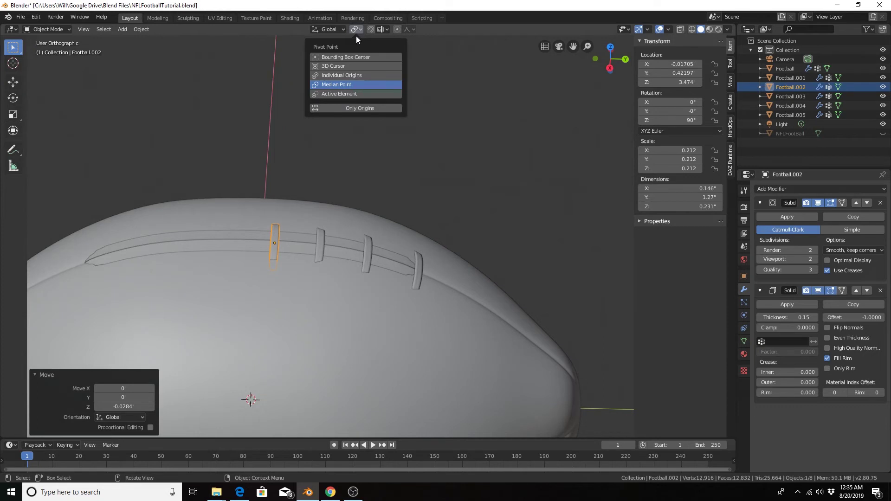
left_click(341, 66)
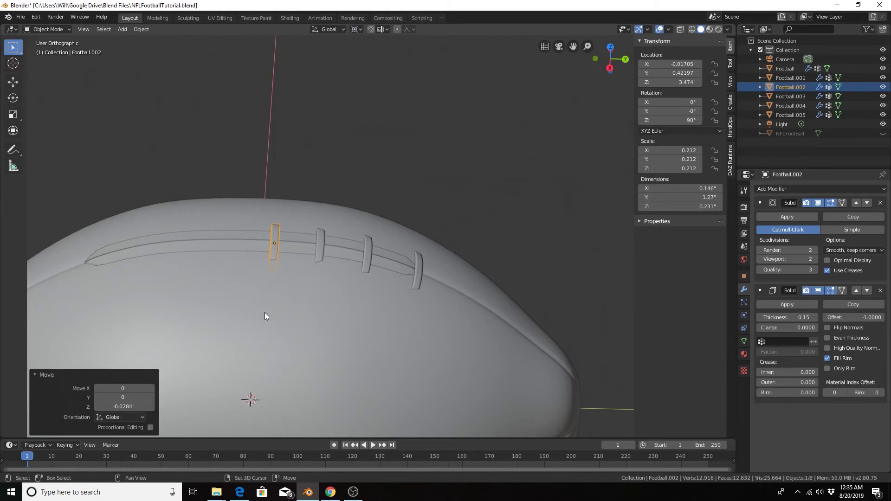
middle_click_drag(265, 313, 305, 176, "shift")
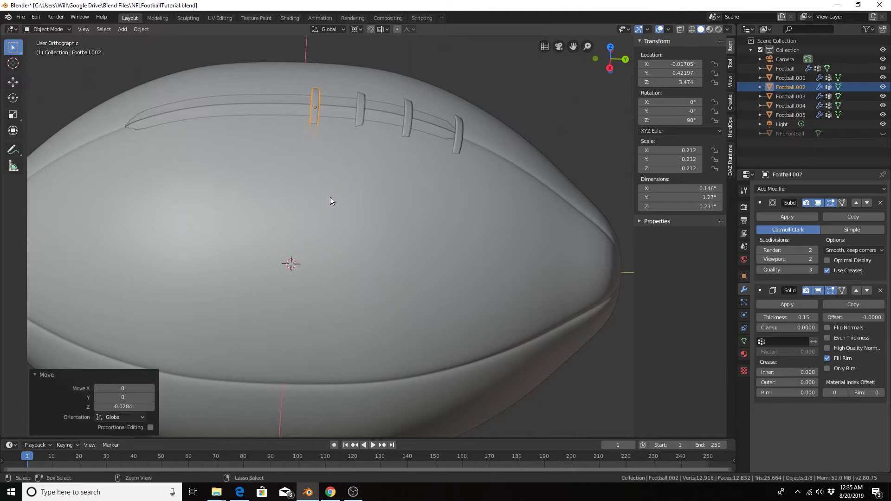
Step: Save the file and snap the 3D cursor to World Origin
key("ctrl+s")
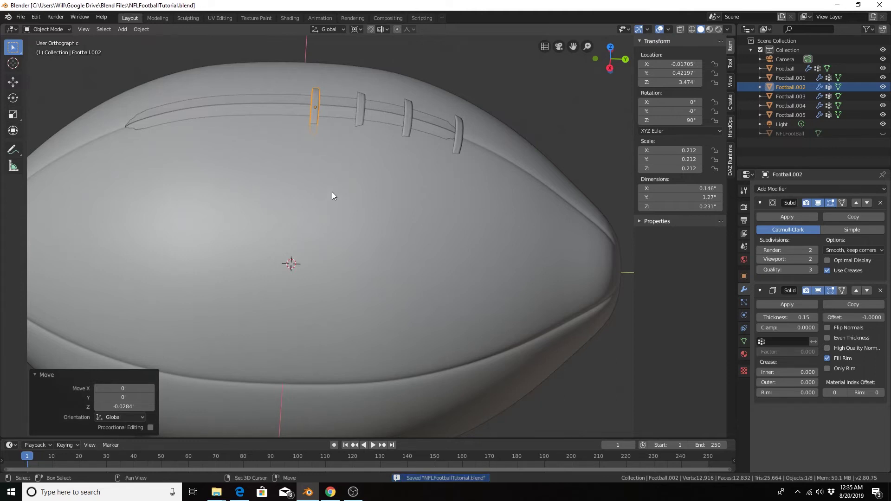
key("shift+s")
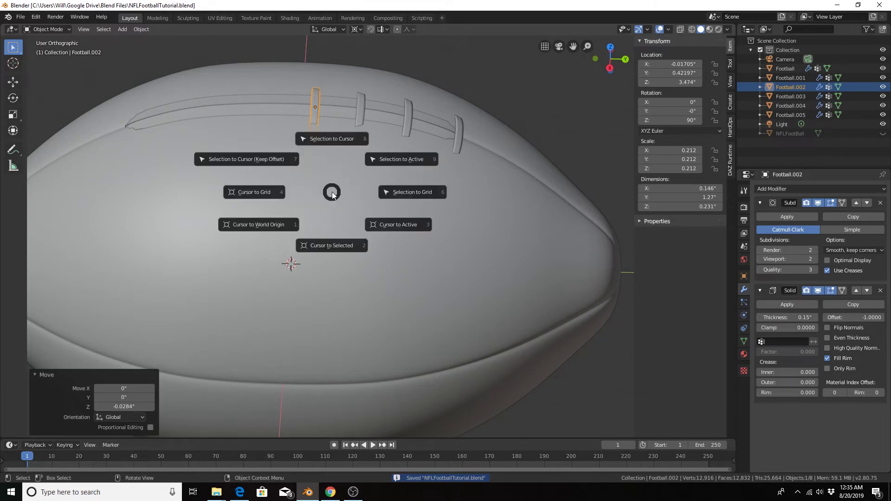
left_click(249, 225)
Step: Add the other three stitches to the selection so all four laces are selected
key("shift")
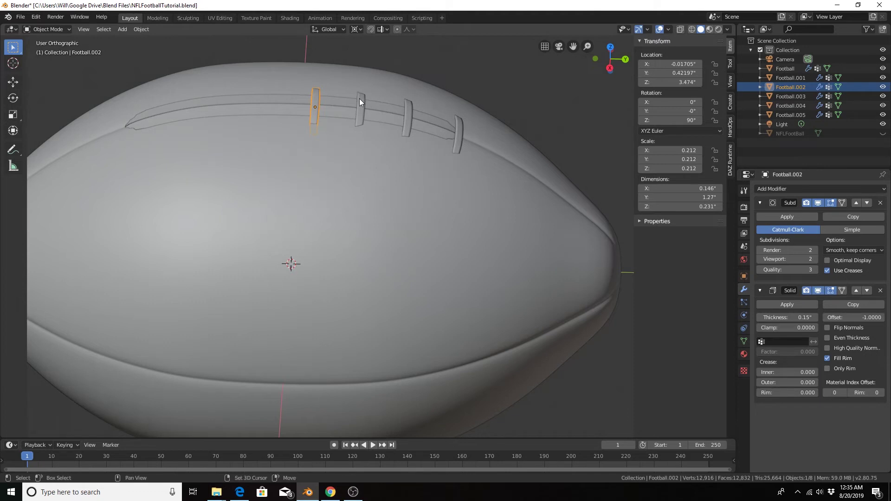
left_click(361, 98, "shift")
left_click(408, 111, "shift")
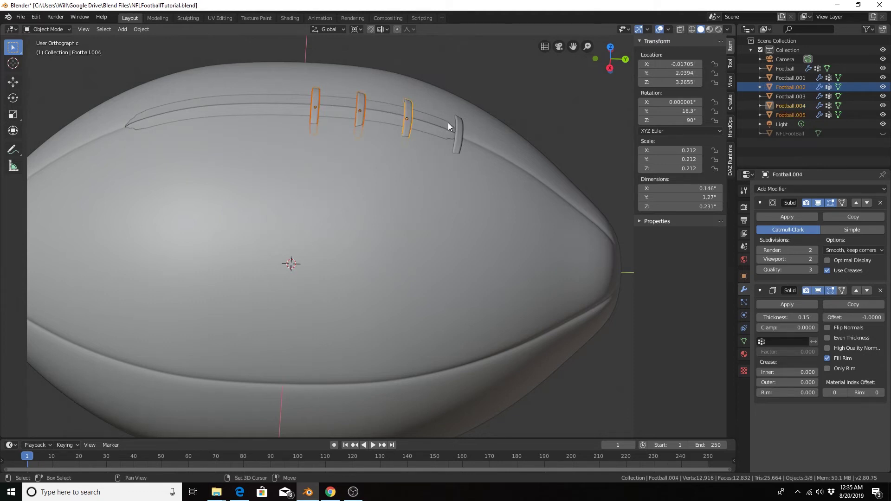
left_click(459, 128, "shift")
Step: Duplicate the four stitches and rotate the copies 180° around Z about the cursor
key("shift+d")
type("r")
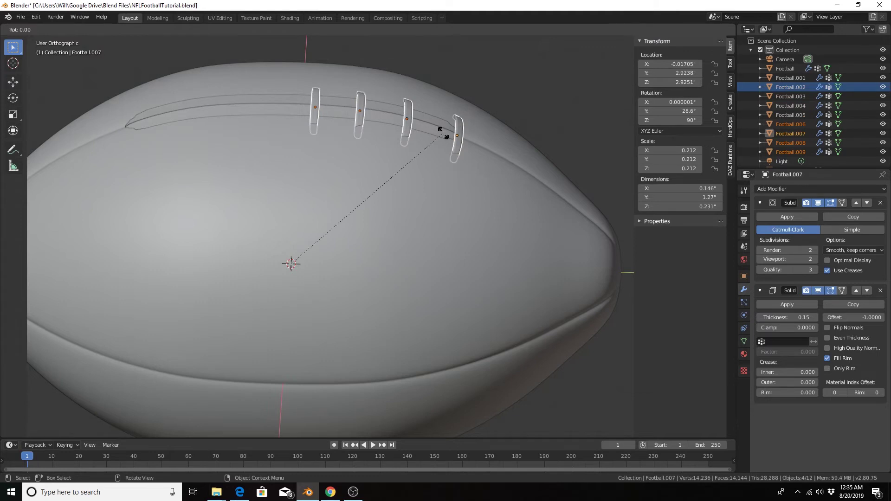
type("z")
type("180")
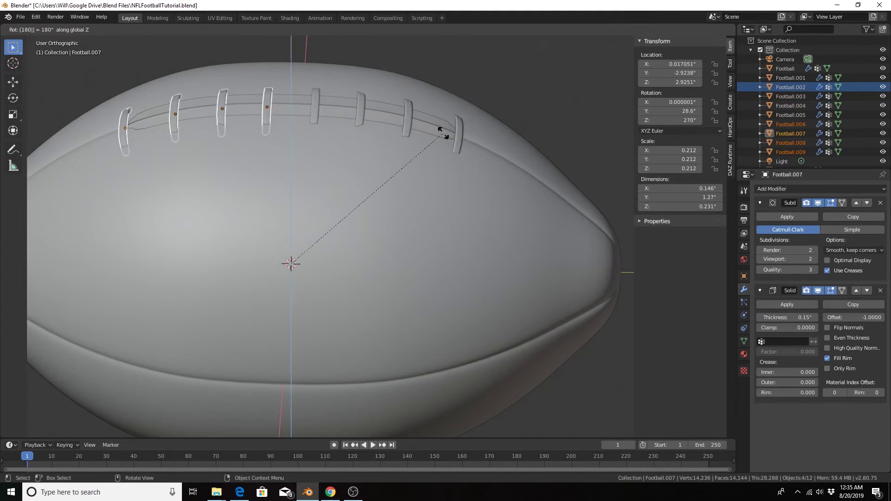
key("Return")
middle_click_drag(196, 131, 299, 71)
left_click(299, 71)
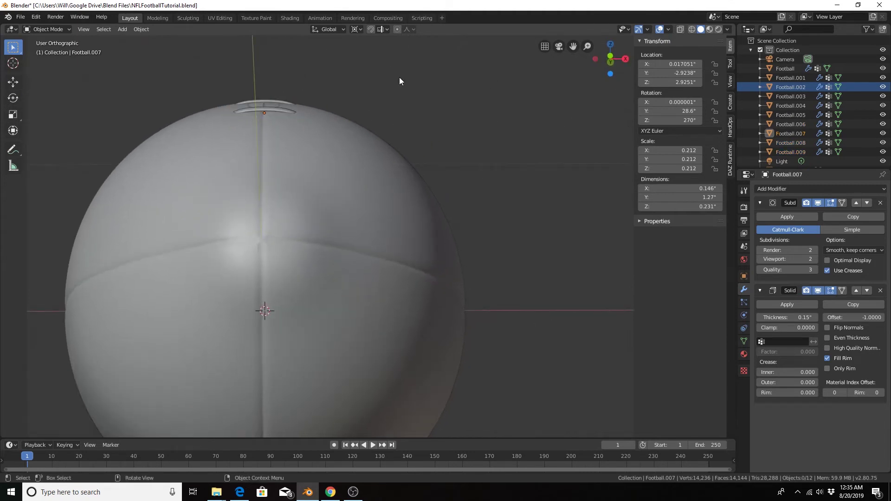
Step: Inspect the eight stitches from above and select the football body
scroll(377, 113, "up", 4)
scroll(341, 186, "down", 6)
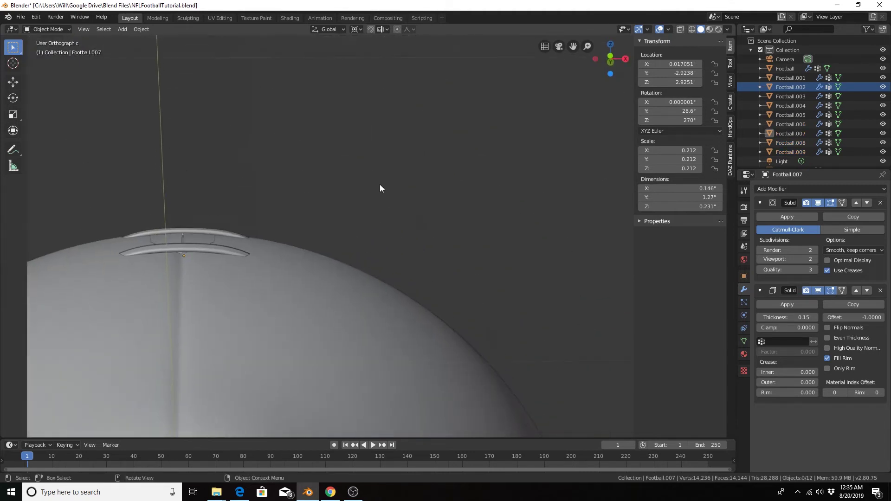
middle_click_drag(378, 184, 284, 225)
scroll(284, 223, "down", 6)
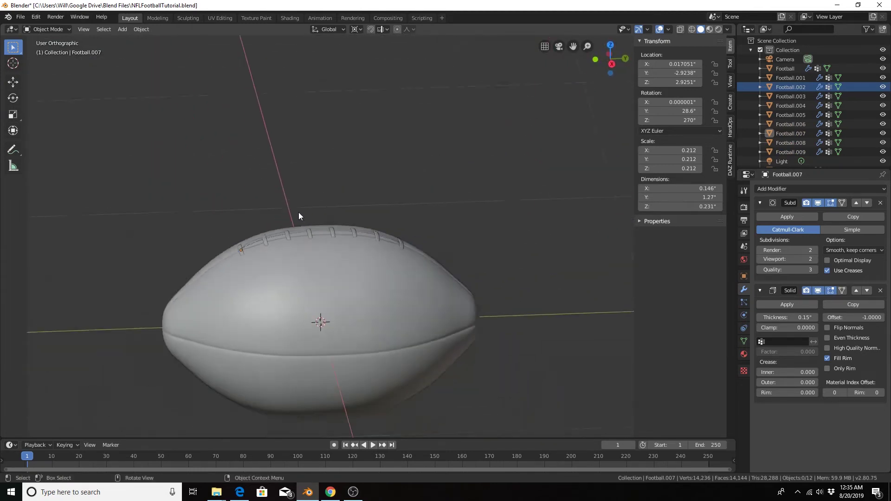
middle_click_drag(385, 280, 367, 171)
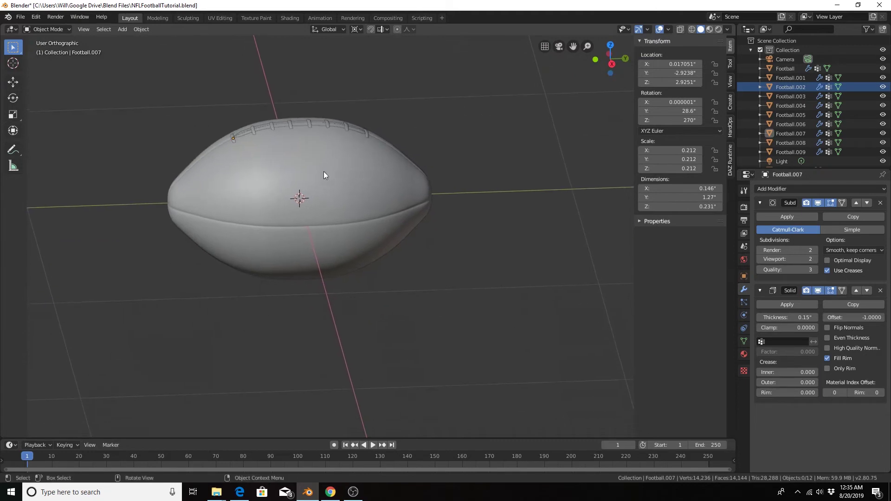
left_click(214, 166)
scroll(266, 158, "up", 5)
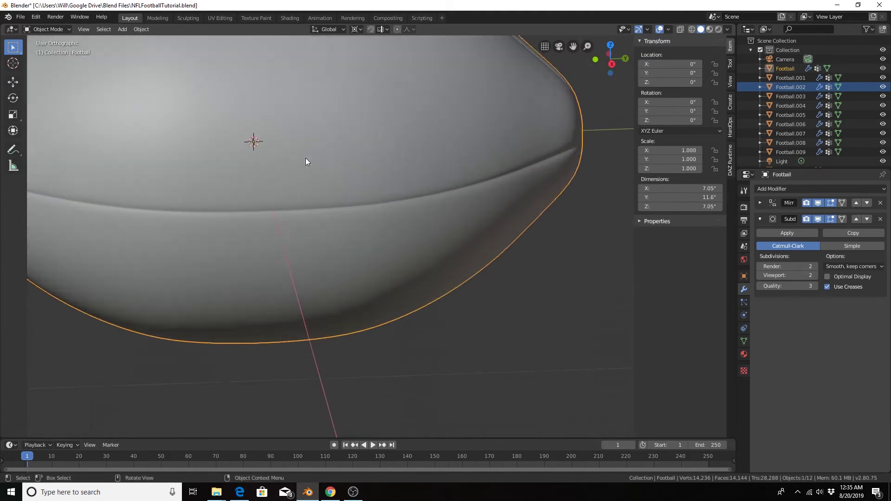
scroll(303, 64, "down", 3)
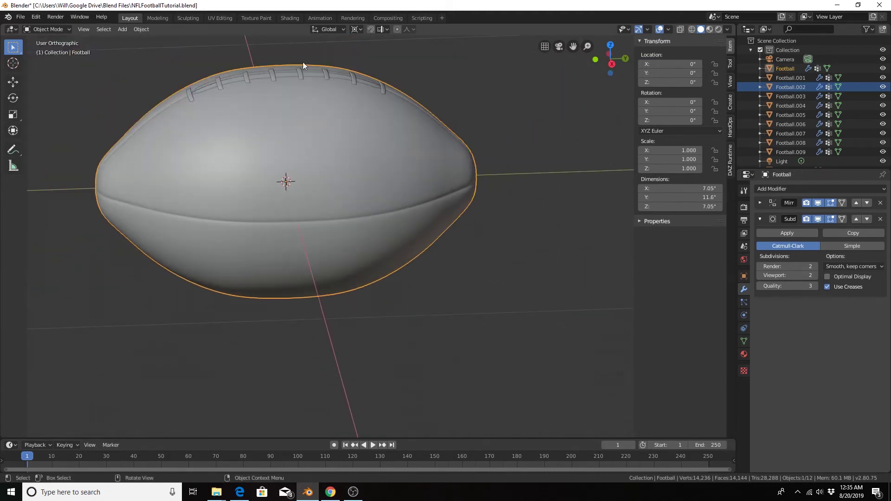
Step: Switch to the Shading workspace and frame the football lying horizontally
left_click(284, 18)
scroll(446, 187, "up", 5)
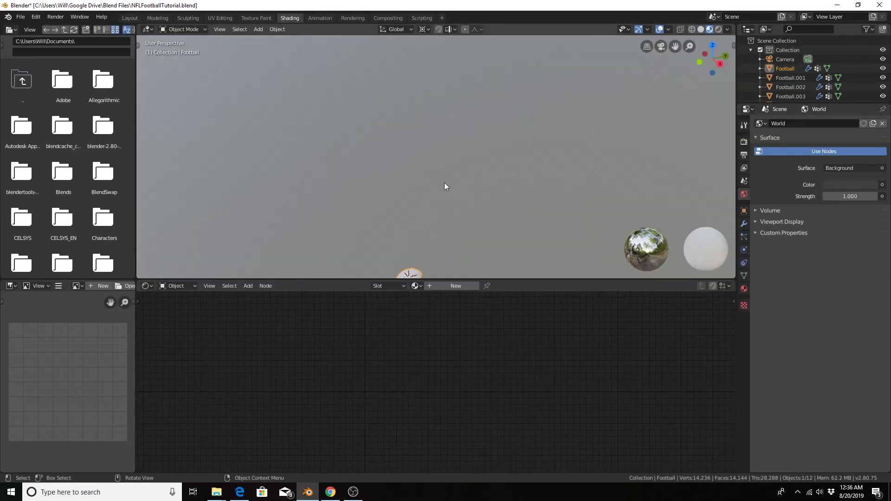
middle_click_drag(441, 213, 427, 87, "shift")
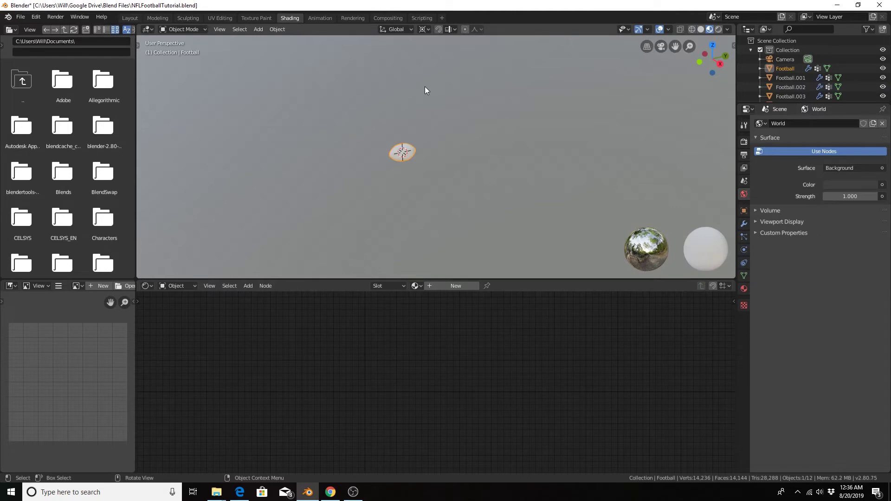
key("KP_Decimal")
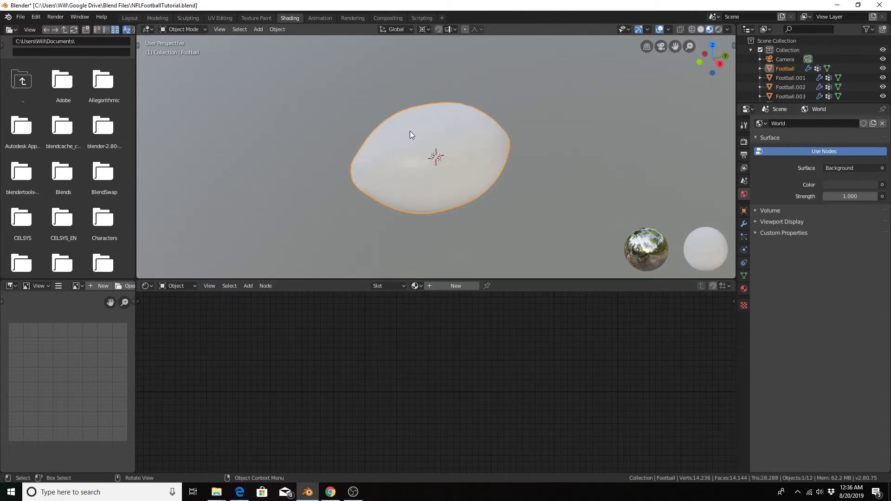
scroll(416, 139, "up", 2)
middle_click_drag(422, 140, 405, 120)
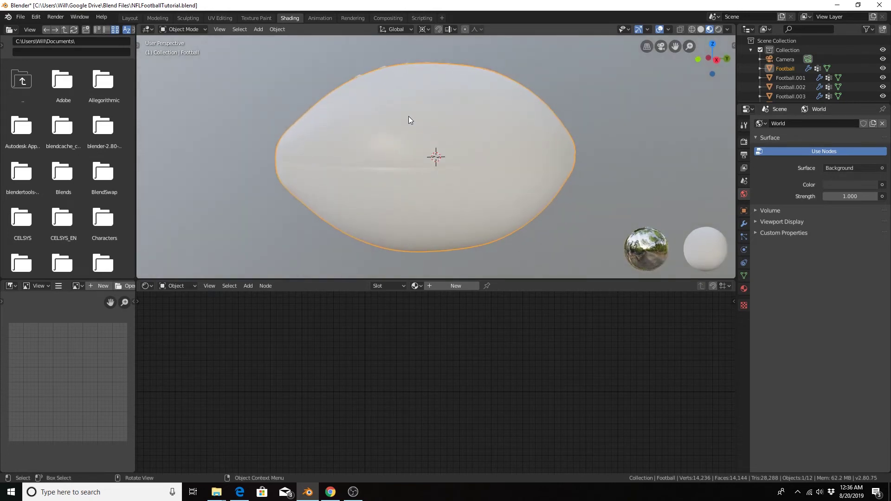
key("Tab")
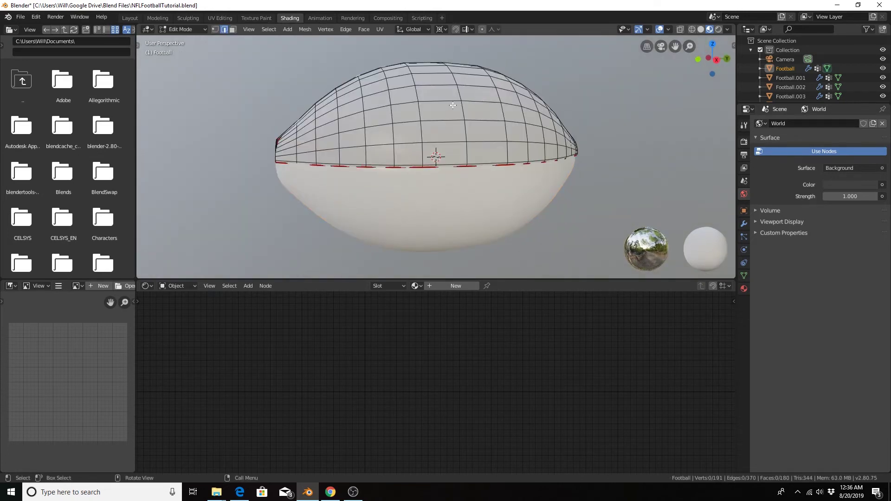
middle_click_drag(475, 100, 472, 114)
key("Tab")
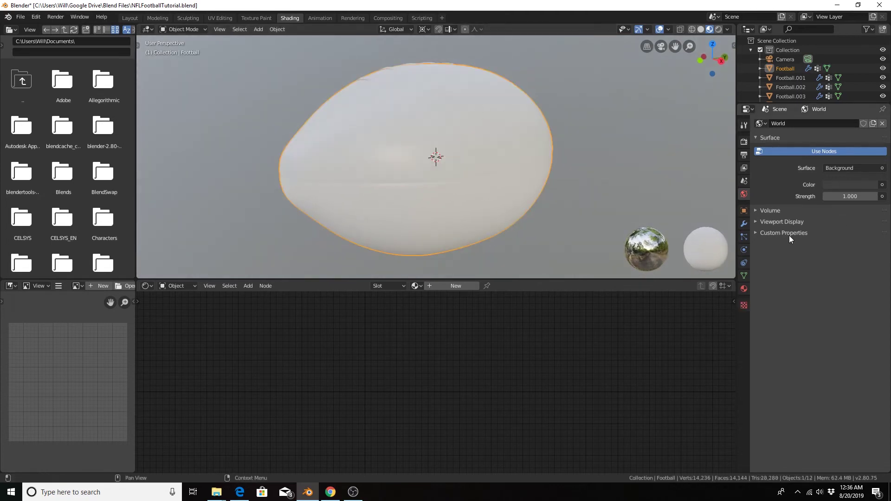
Step: Apply the football's Mirror modifier
left_click(743, 224)
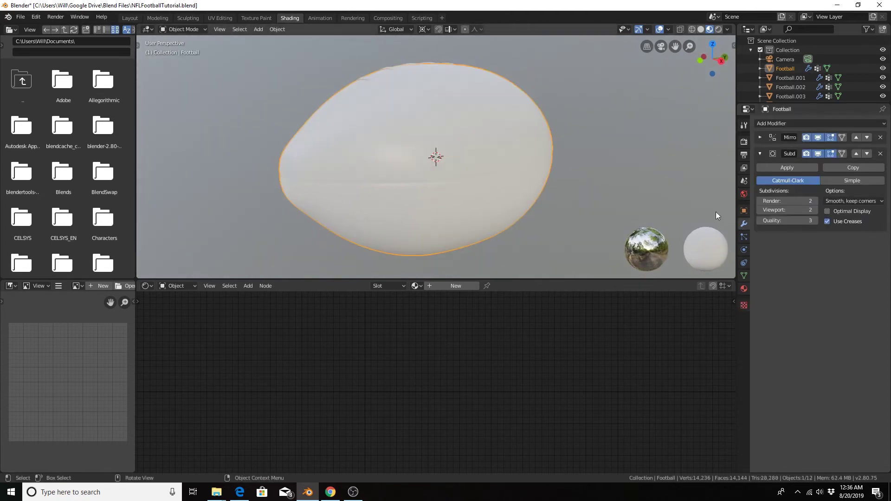
left_click(759, 137)
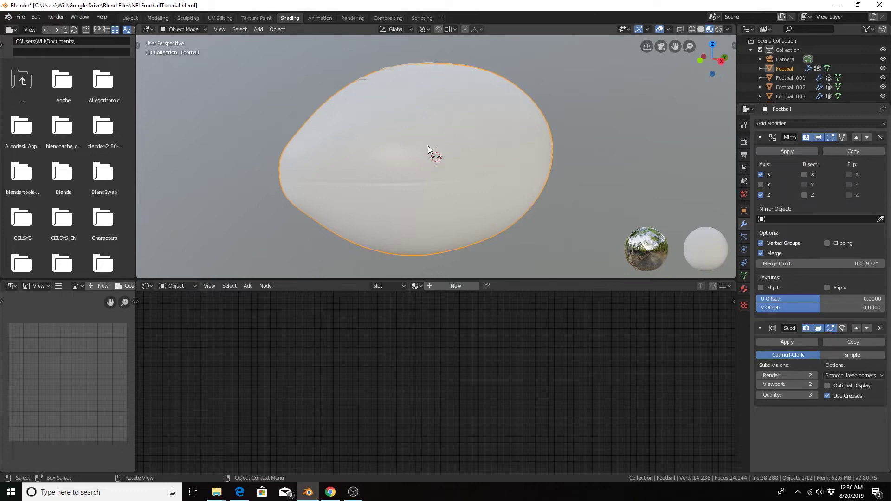
middle_click_drag(428, 146, 414, 140)
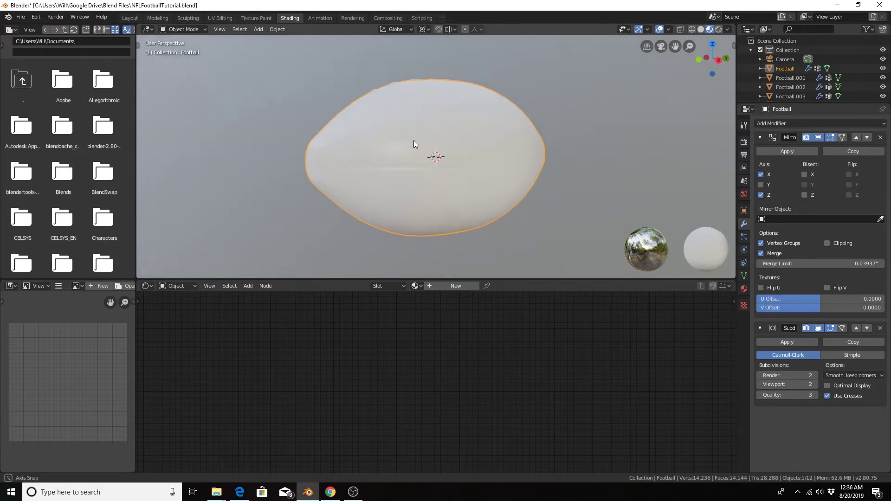
left_click(787, 151)
Step: Select the whole mesh in Edit Mode, unwrap it, and switch to UV Editing
key("Tab")
mouse_move(416, 152)
middle_mouse_down()
mouse_move(496, 164)
mouse_move(413, 158)
mouse_move(432, 152)
middle_mouse_up()
key("a")
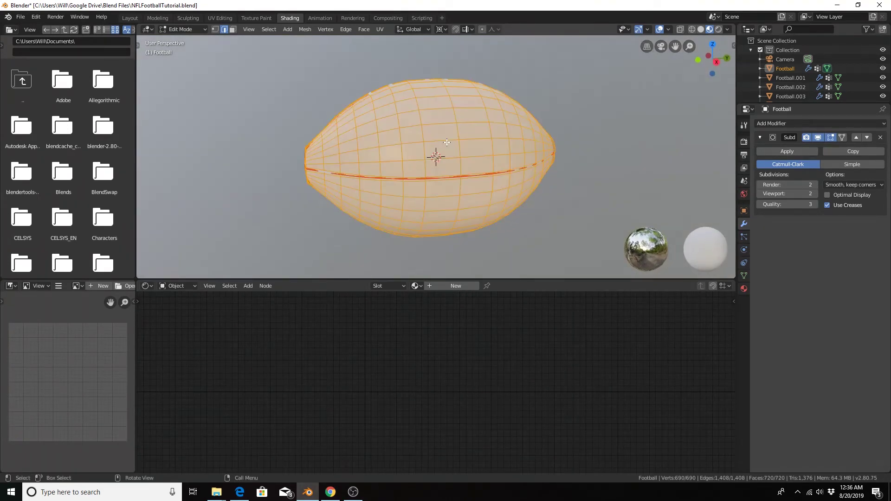
key("u")
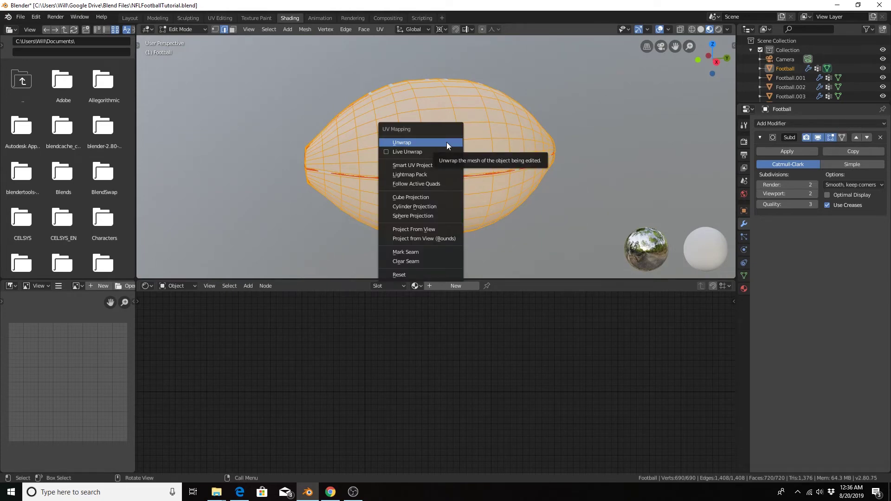
left_click(446, 142)
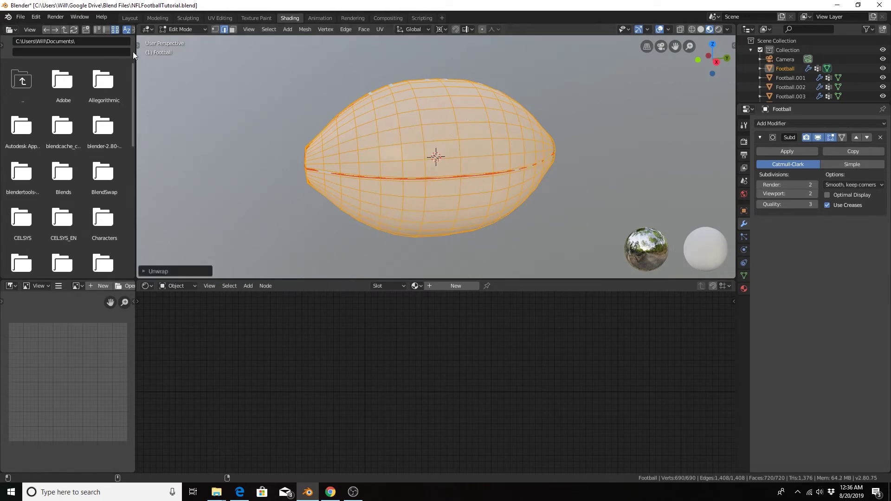
left_click(220, 17)
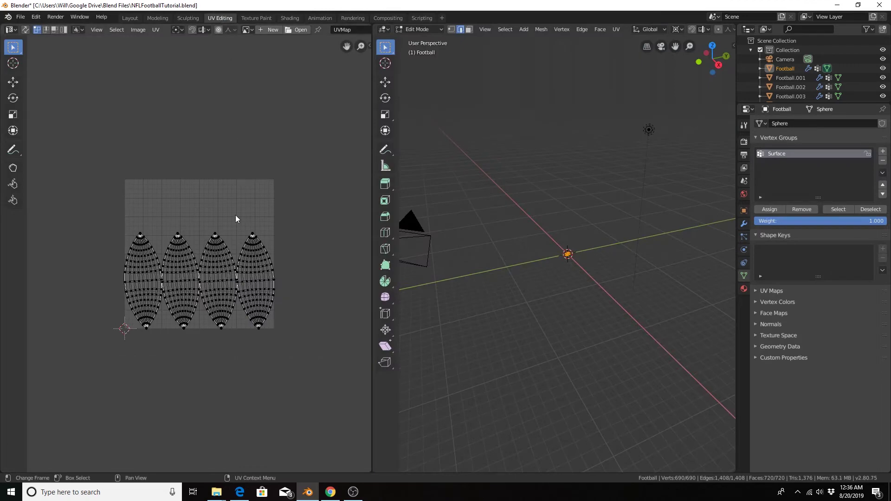
Step: Rotate all four UV islands -90° and move them up inside the UV square
scroll(229, 249, "up", 4)
scroll(229, 248, "down", 2)
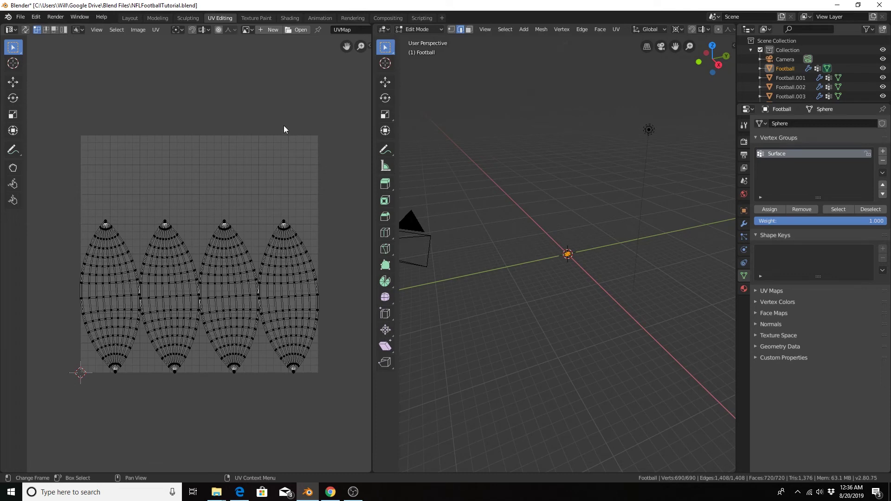
key("a")
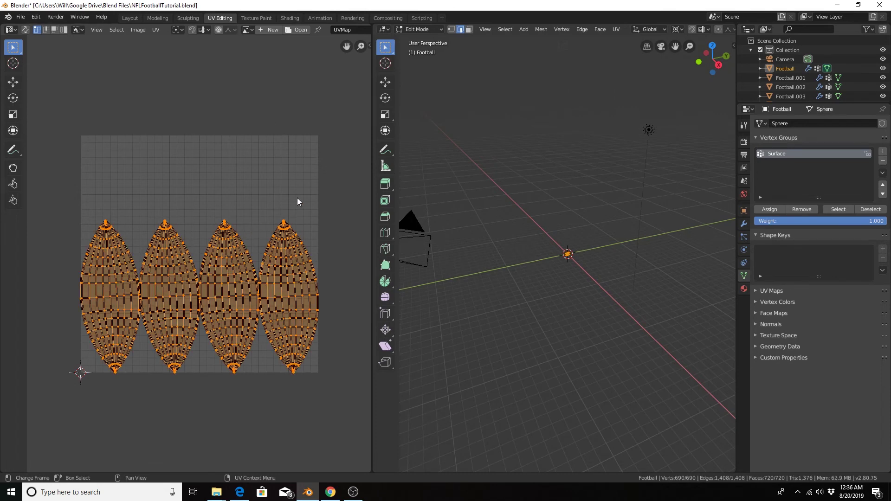
key("r")
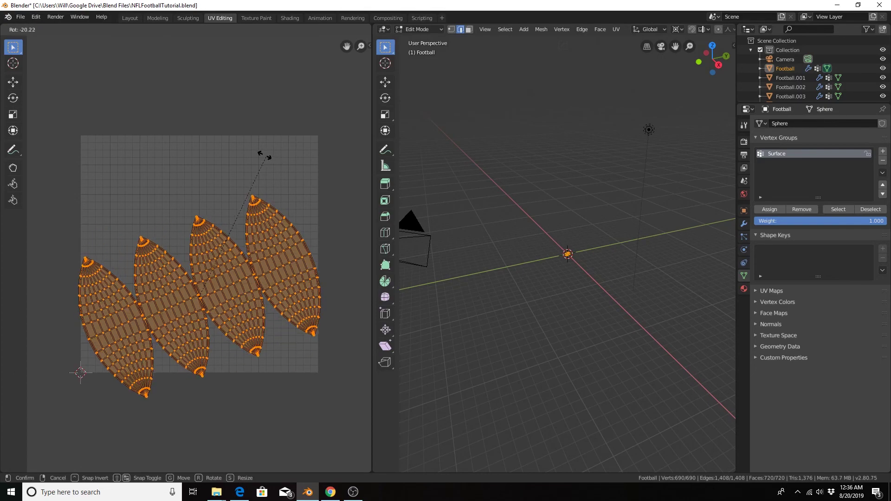
type("-90")
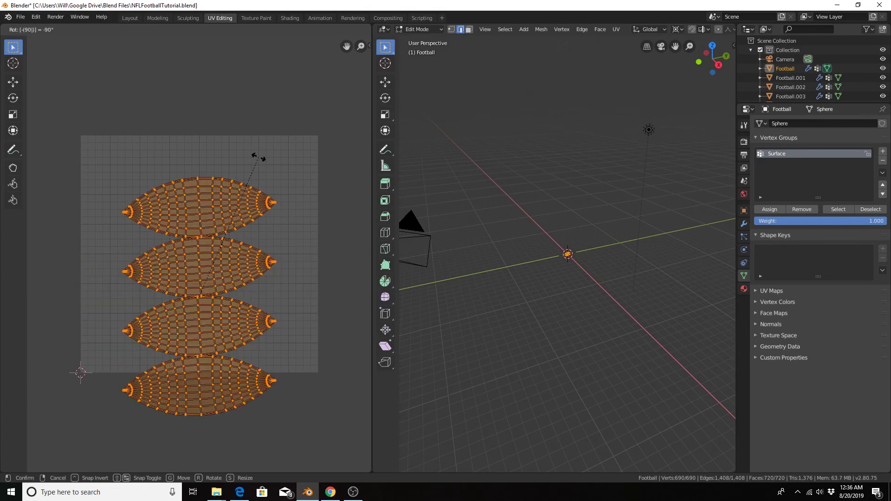
key("Return")
key("g")
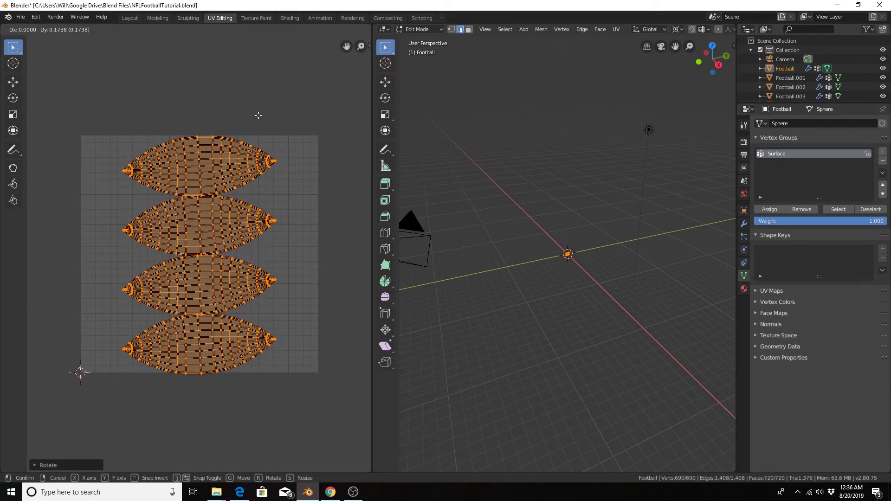
left_click(259, 115)
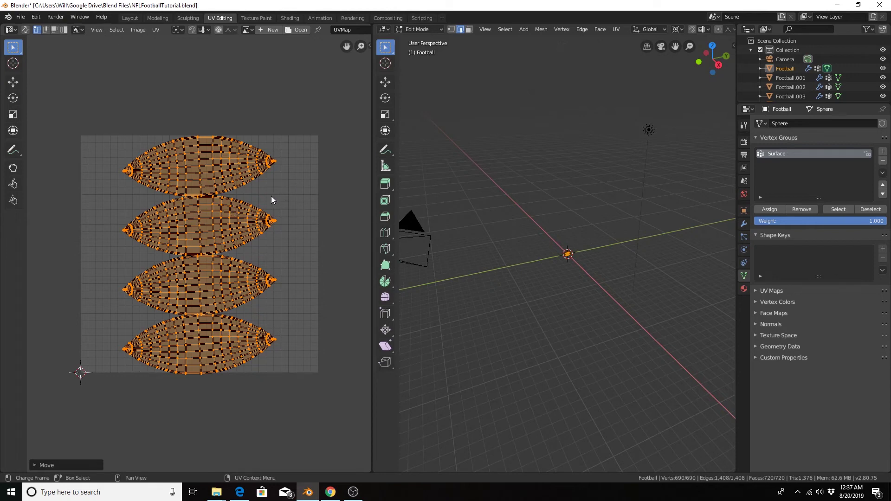
scroll(582, 271, "up", 10)
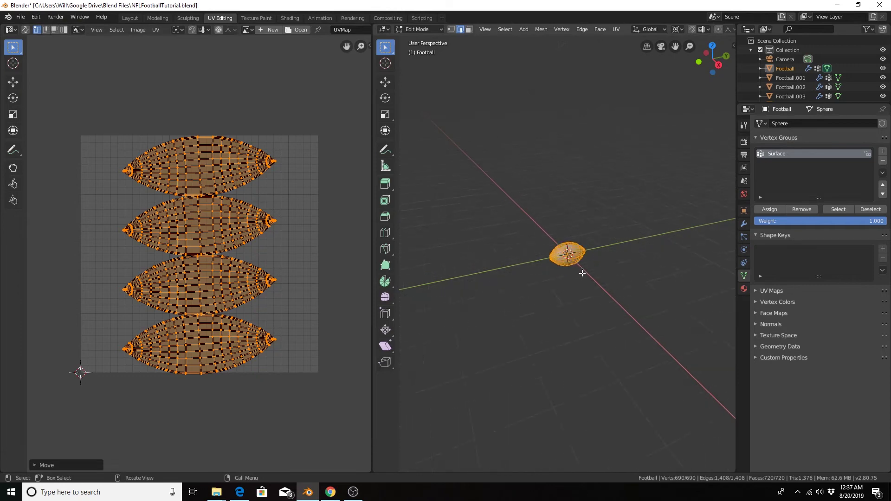
scroll(581, 271, "up", 1)
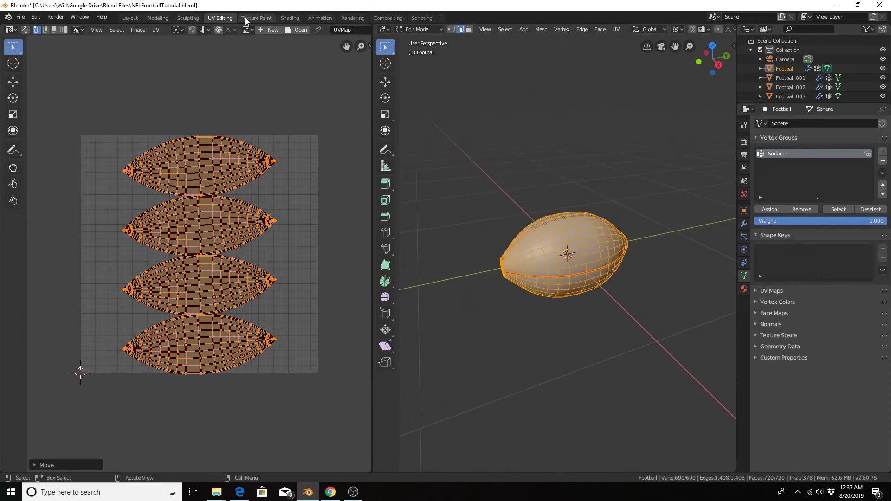
Step: Switch back to the Shading workspace
left_click(285, 18)
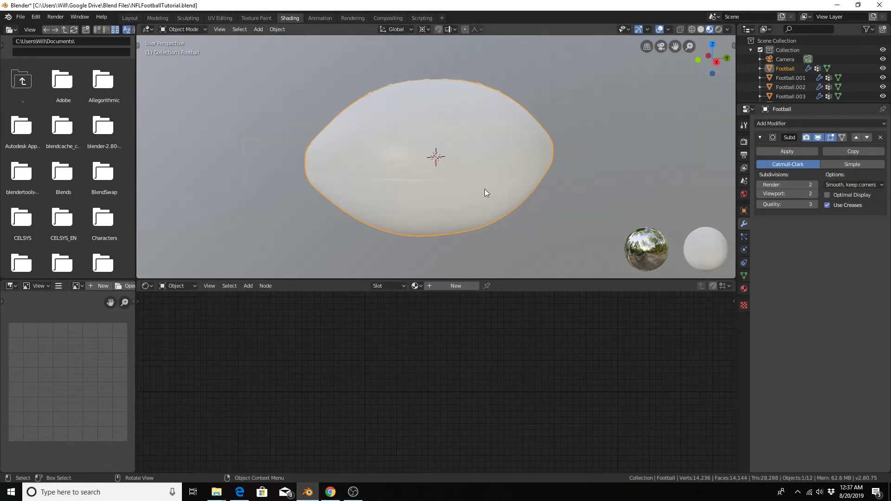
scroll(485, 188, "up", 3)
scroll(486, 190, "down", 2)
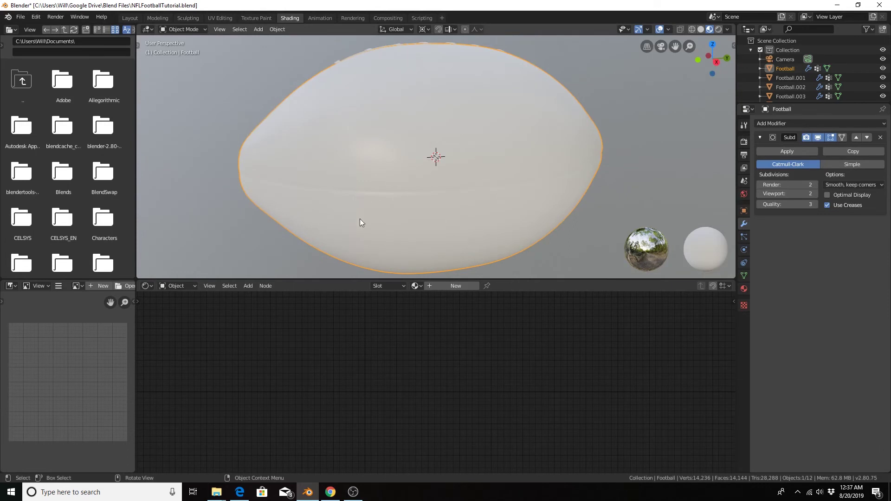
Step: Create a new material for the football and rename Material.001 to Leather
left_click(455, 285)
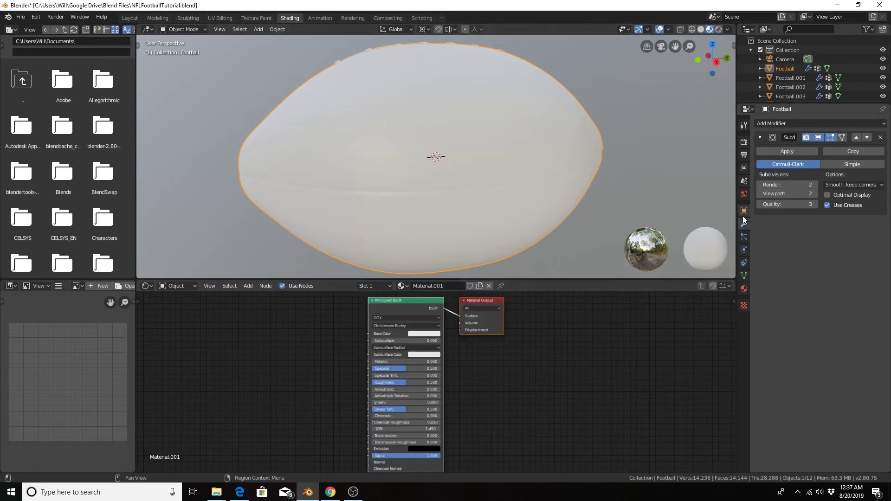
left_click(743, 286)
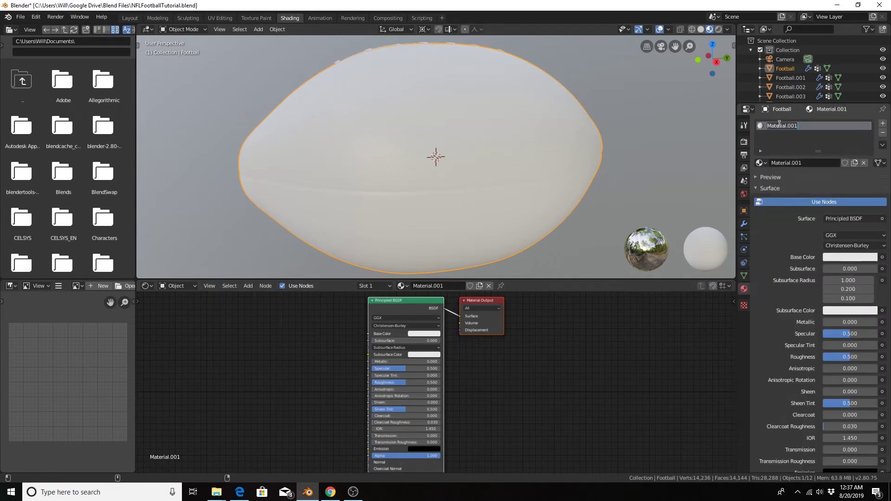
type("Leat")
type("her")
key("Return")
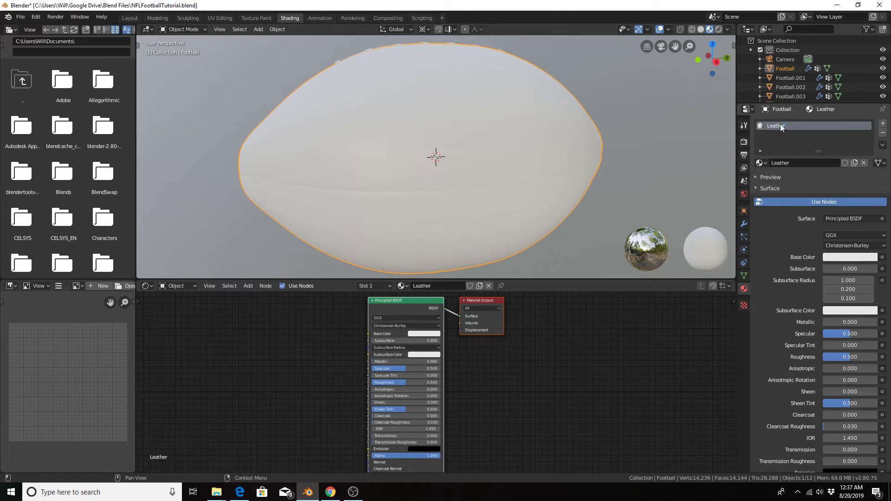
left_click(392, 304)
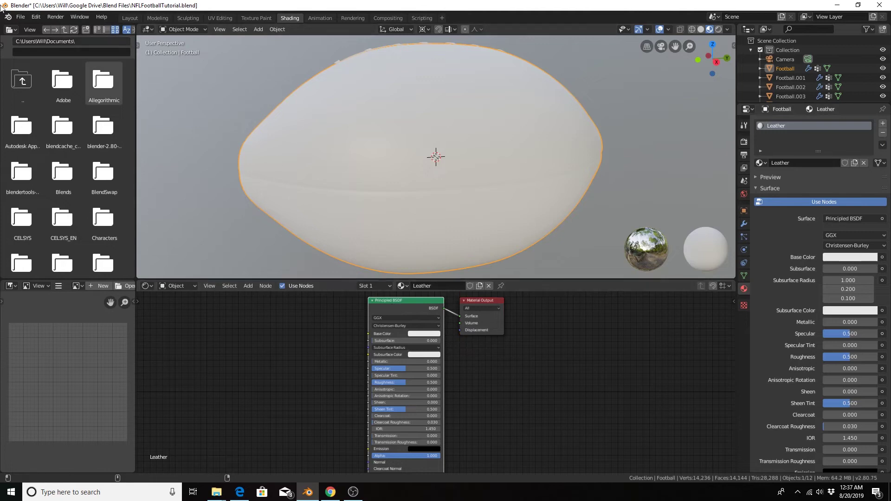
left_click(36, 16)
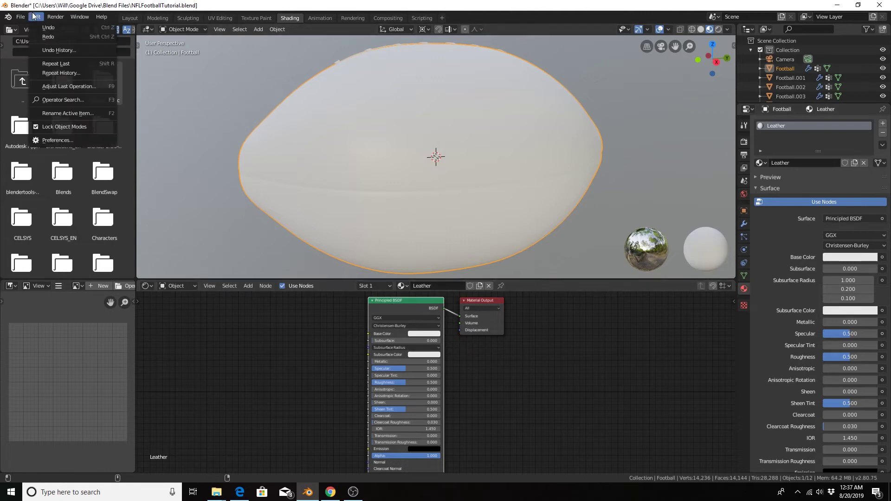
Step: Enable the Node Wrangler add-on and launch its Principled Texture Setup with Ctrl+Shift+T
left_click(76, 139)
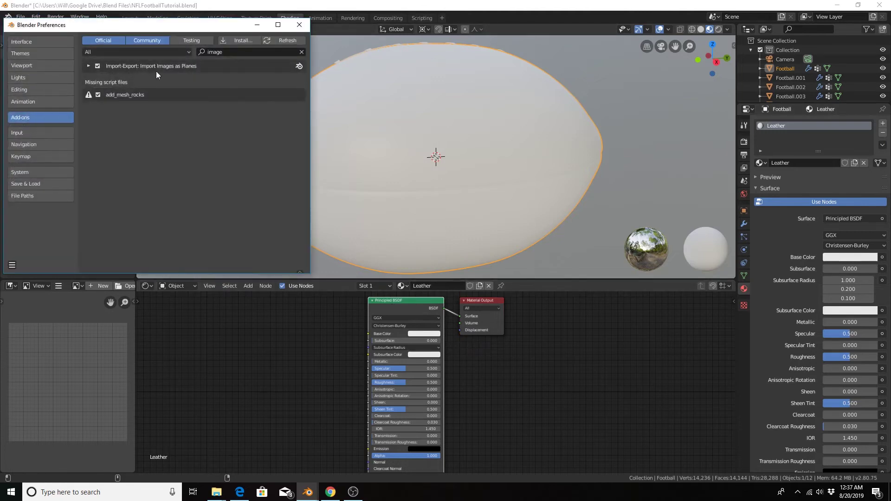
left_click(213, 53)
type("node")
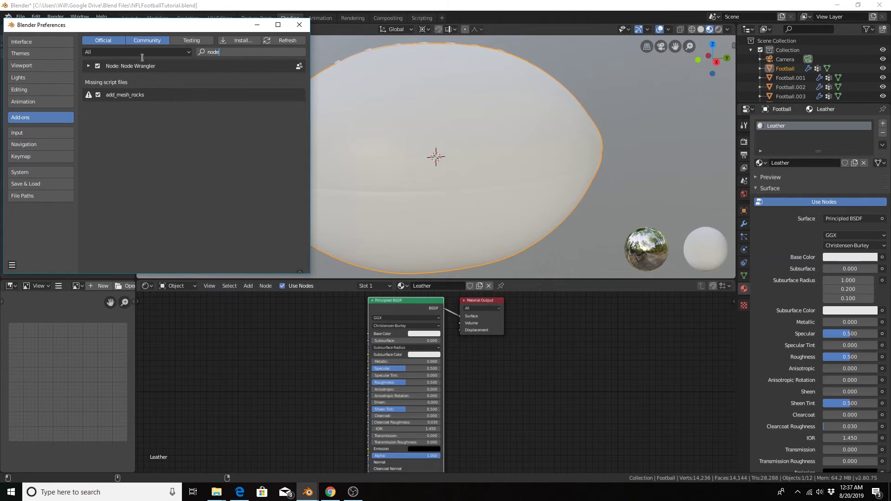
key("Return")
left_click(299, 24)
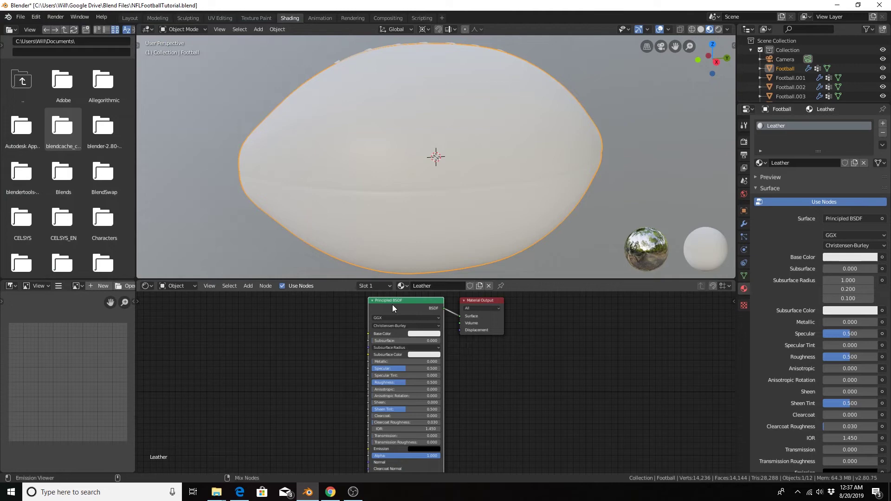
key("ctrl+shift+t")
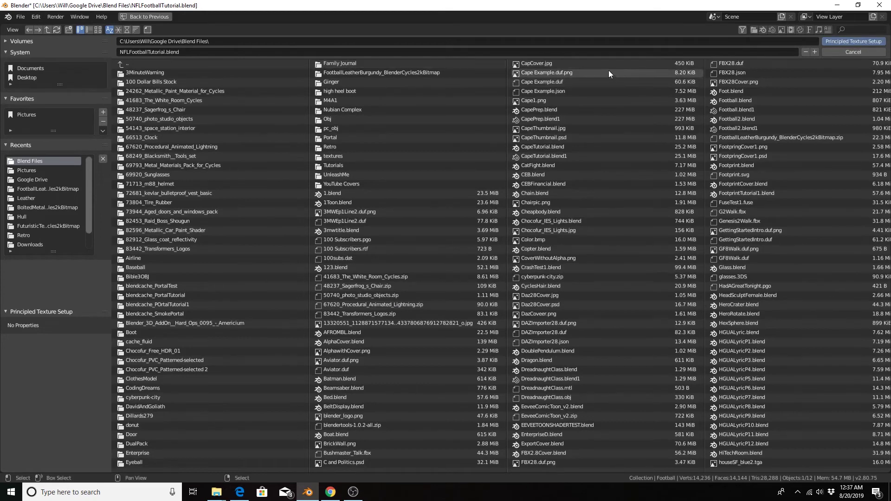
Step: Open the FootballLeatherBurgundy folder and box-select all seven PNG texture maps
left_click(347, 73)
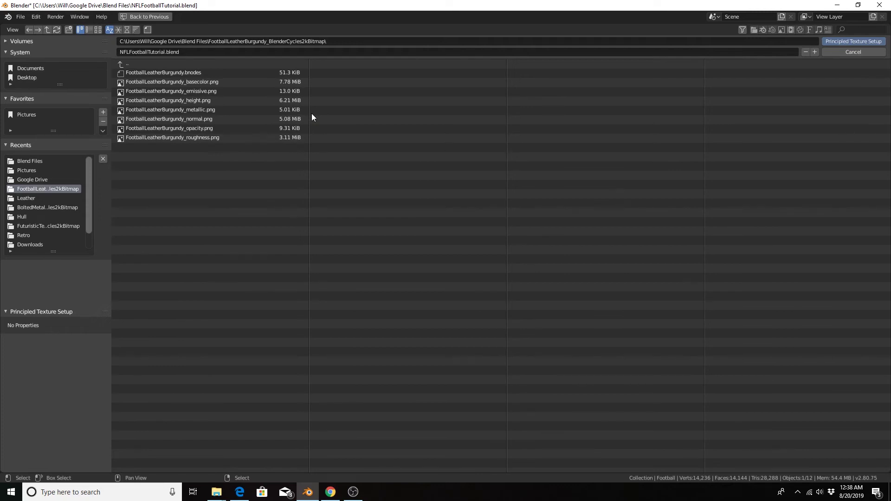
left_click(330, 492)
left_click(204, 8)
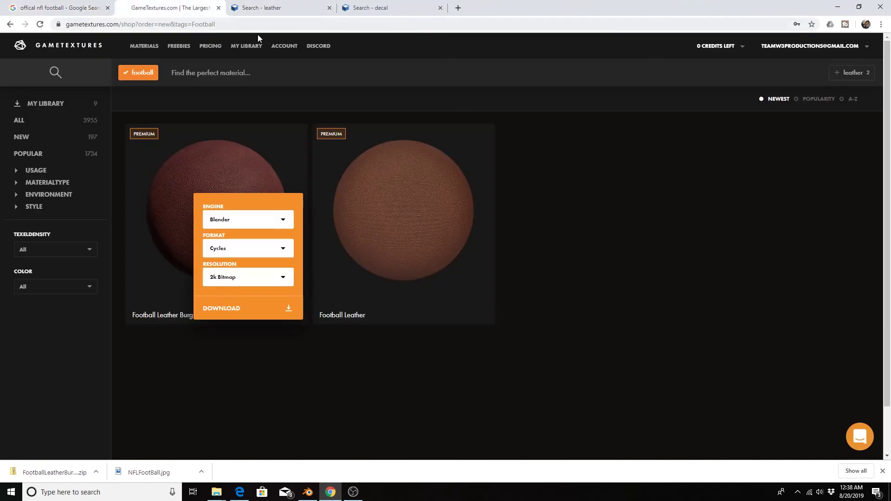
left_click(838, 8)
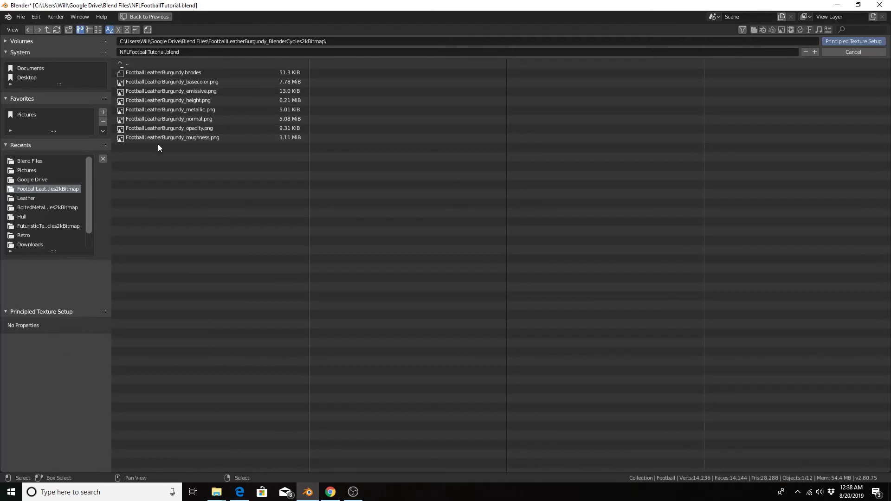
left_click_drag(238, 156, 158, 80)
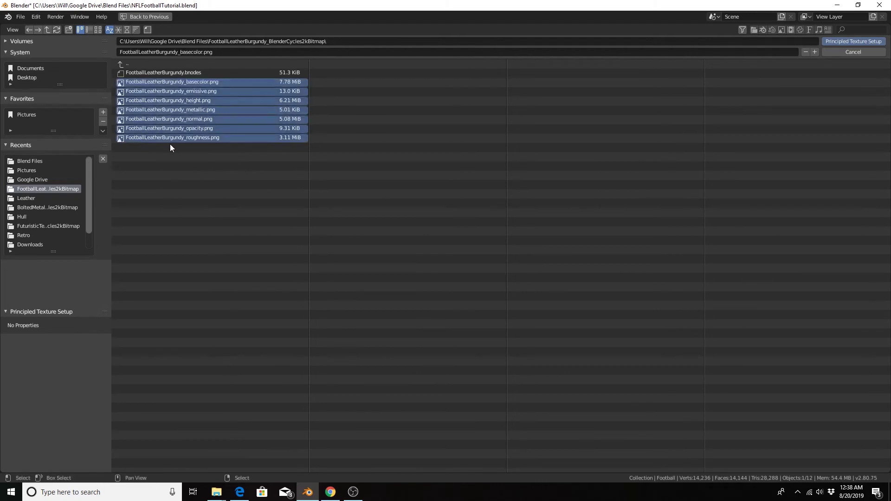
Step: Build the Leather material's texture nodes from the seven burgundy leather maps
left_click(861, 41)
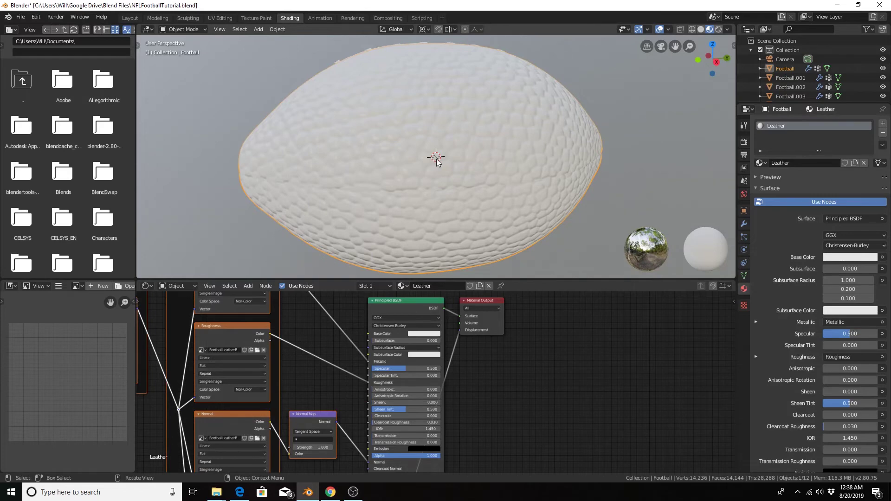
scroll(335, 356, "down", 4)
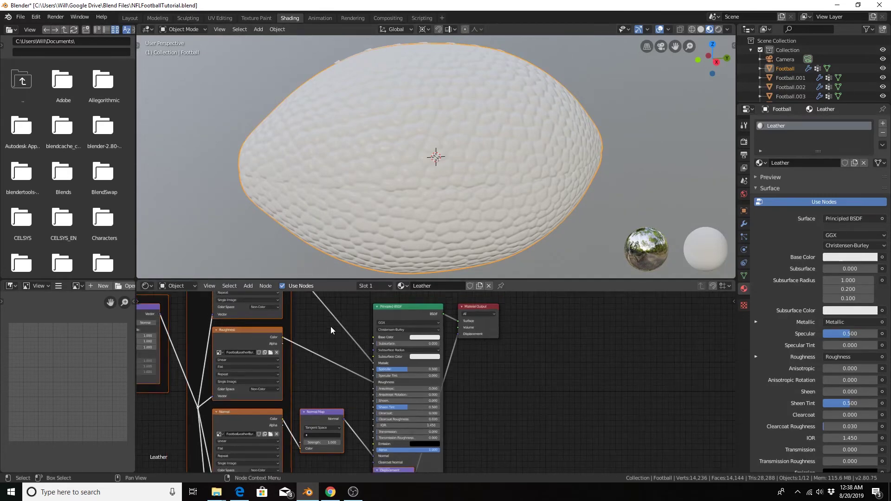
scroll(398, 325, "up", 5)
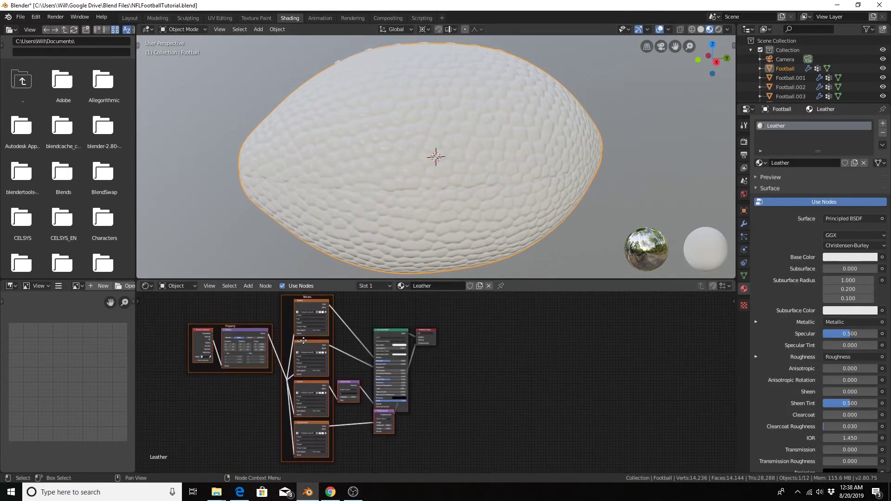
middle_click_drag(272, 337, 366, 407)
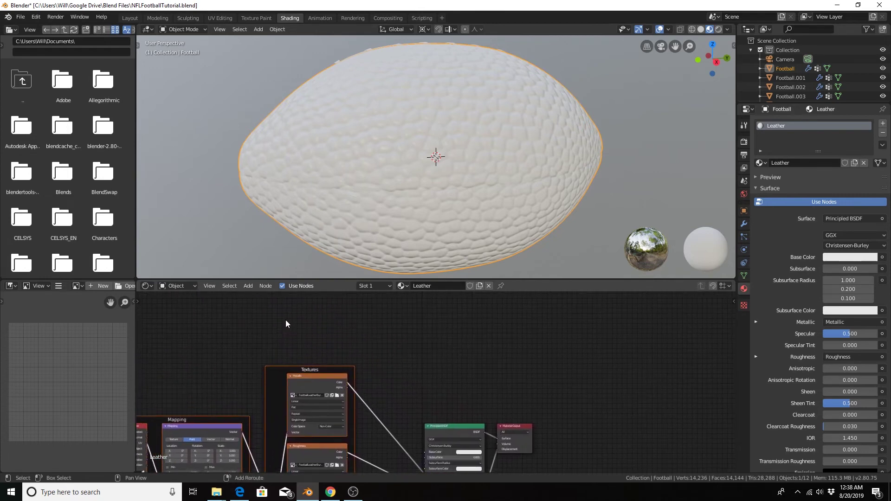
Step: Add an Image Texture node and drop it into the Textures frame
key("shift+a")
mouse_move(249, 362)
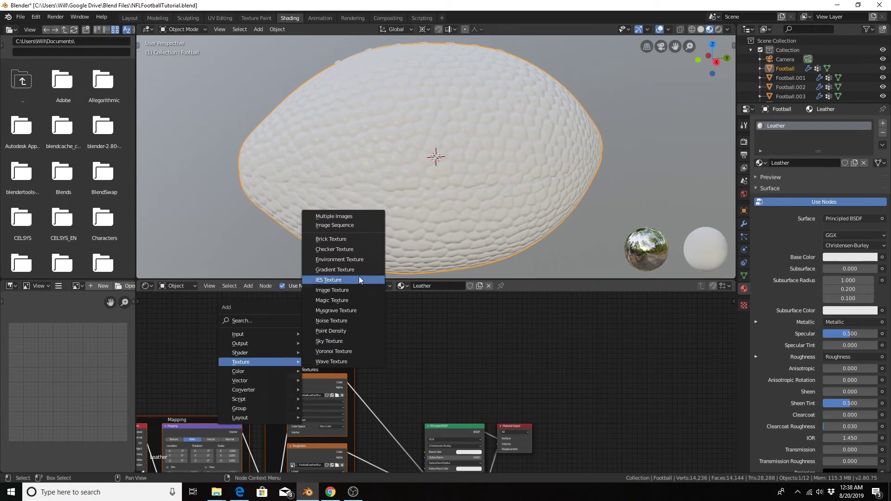
left_click(355, 289)
left_click(211, 324)
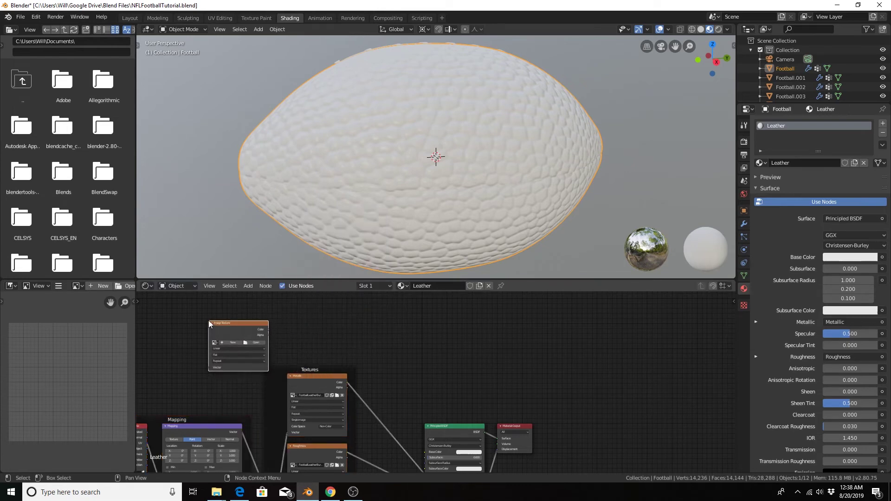
left_click_drag(219, 326, 304, 319)
middle_click_drag(272, 374, 283, 322)
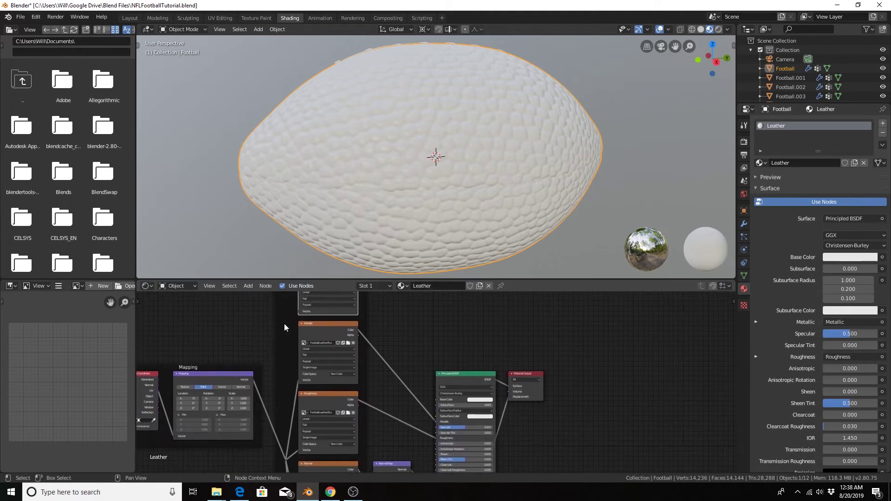
Step: Link the Mapping node's output to the new Image Texture's Vector input
left_click_drag(593, 280, 533, 93)
scroll(229, 254, "up", 2)
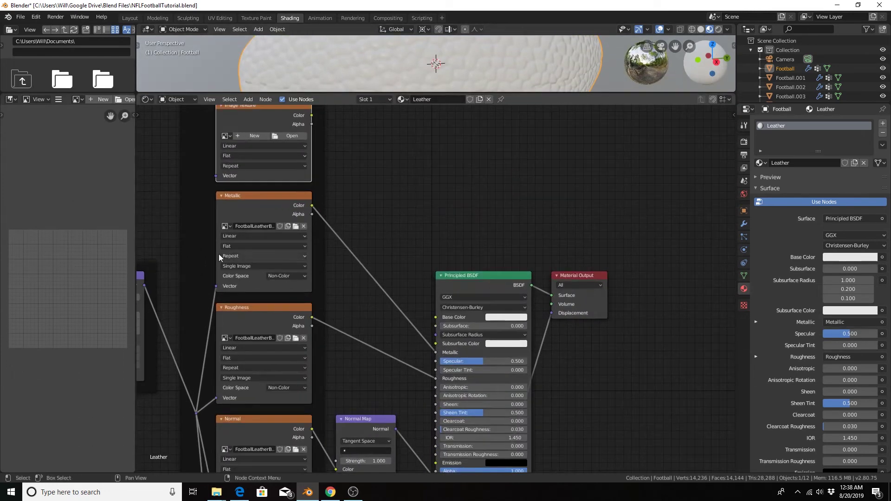
middle_click_drag(404, 210, 550, 221)
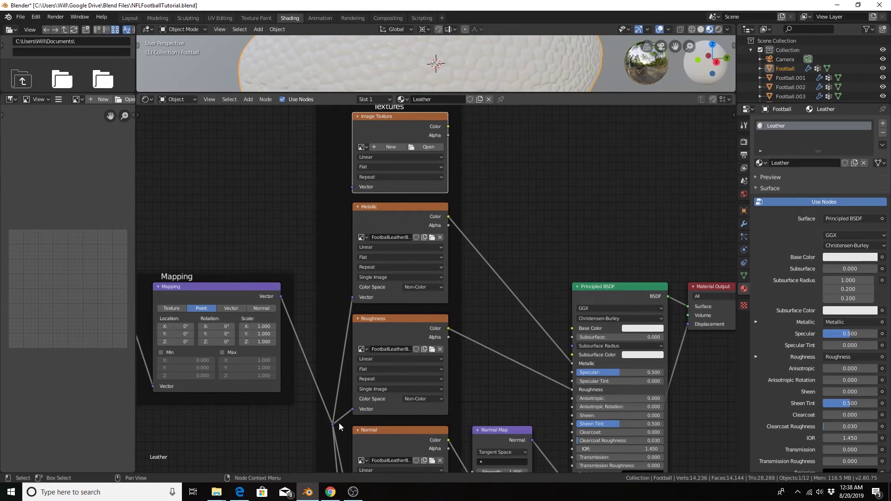
left_click_drag(333, 422, 349, 186)
Step: Load FootballLeatherBurgundy_basecolor.png into the new texture and wire its Color into Base Color
left_click(428, 147)
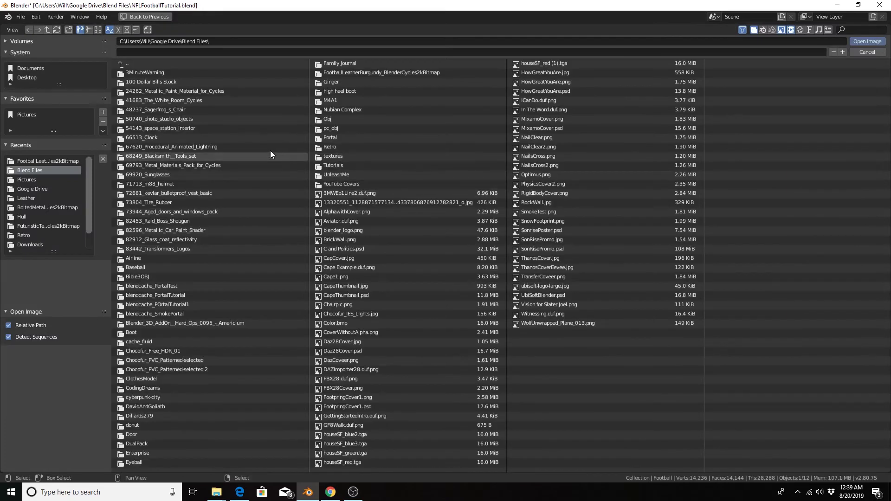
left_click(408, 72)
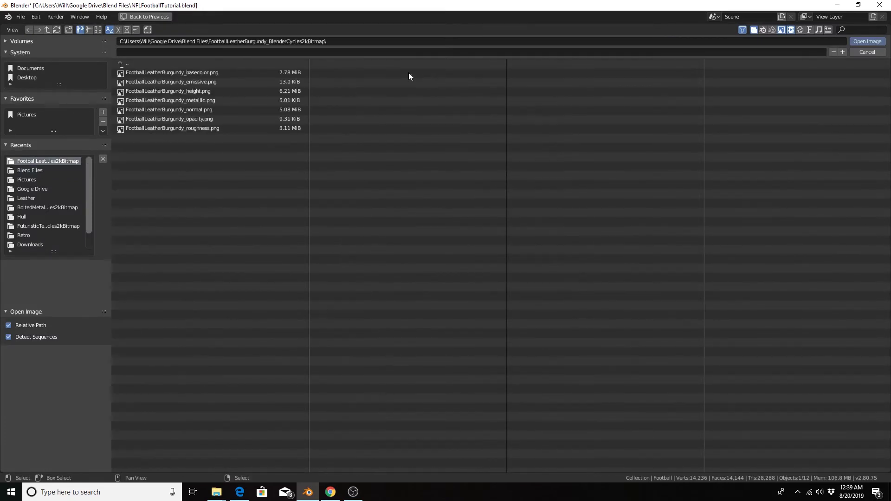
left_click(172, 75)
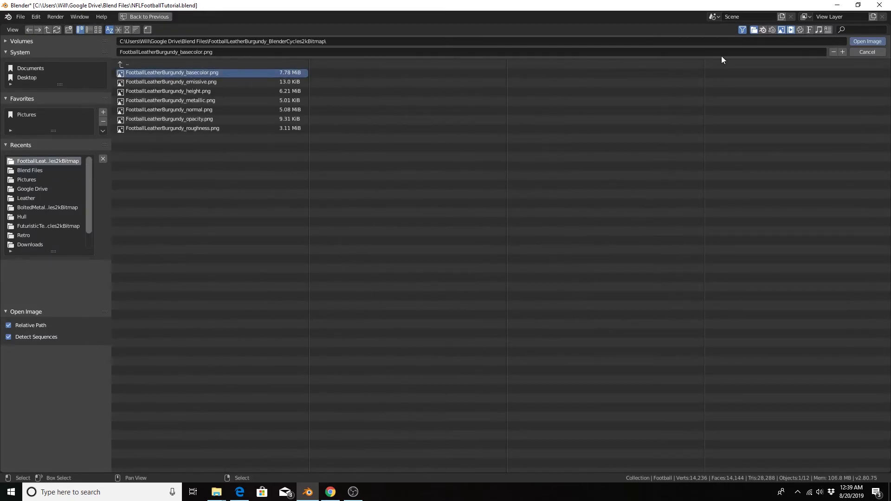
left_click(867, 41)
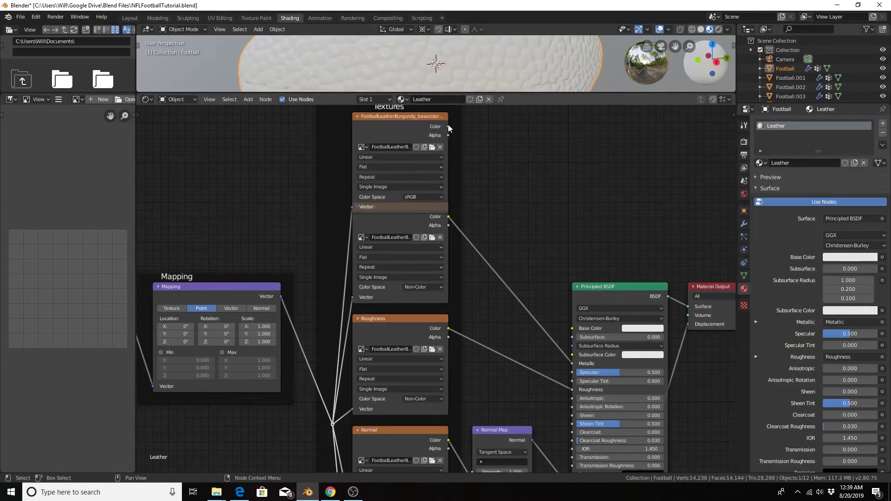
left_click_drag(448, 126, 574, 328)
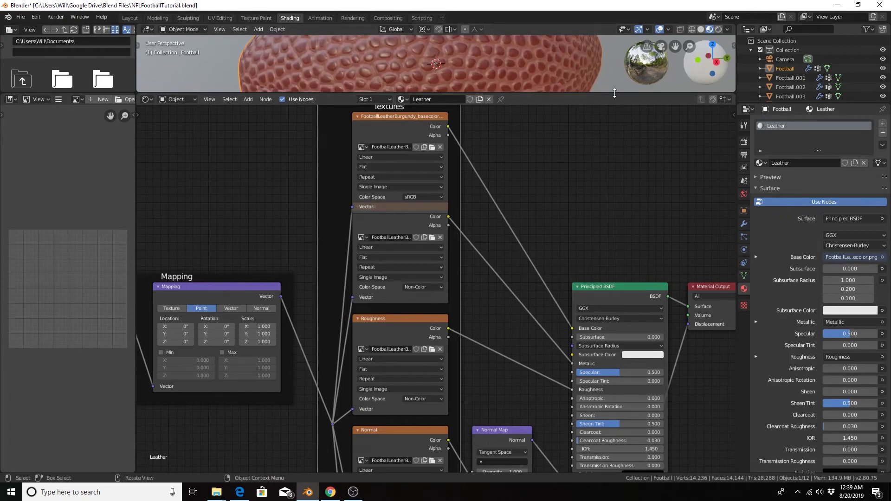
left_click_drag(613, 93, 603, 282)
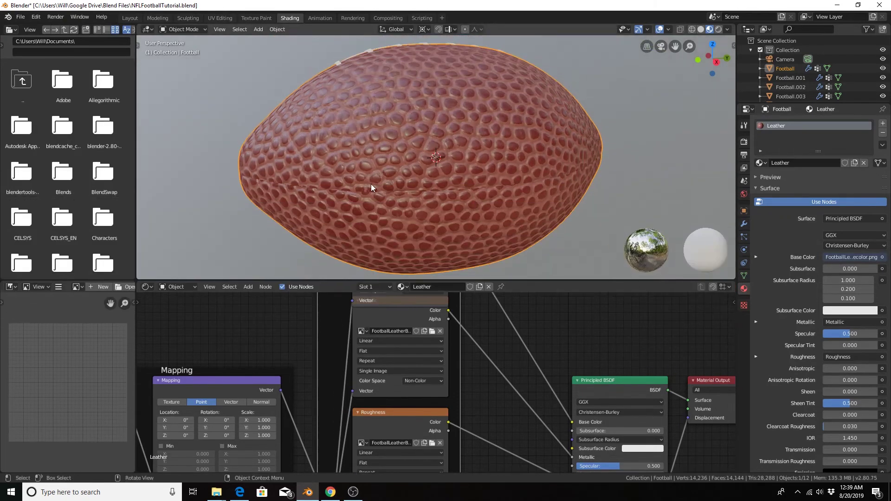
Step: Set the Mapping node's scale to 8.000 on X, Y and Z for a finer leather grain
middle_click_drag(371, 184, 357, 209)
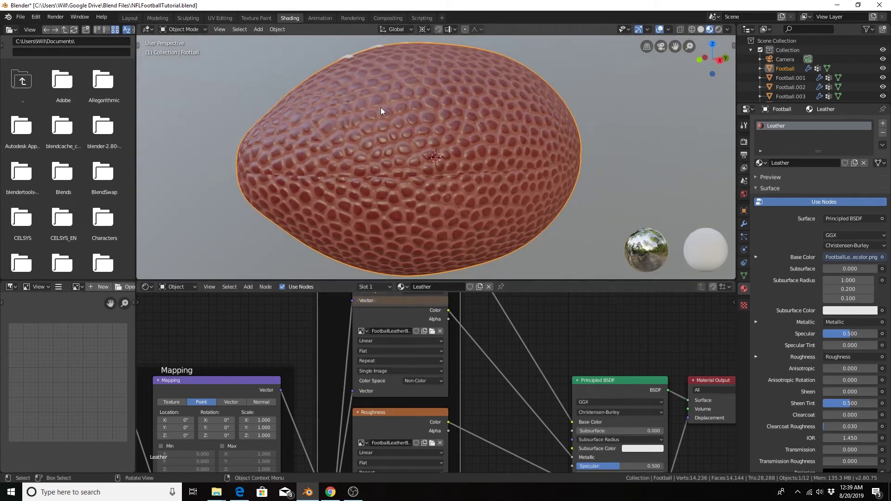
scroll(424, 116, "down", 3)
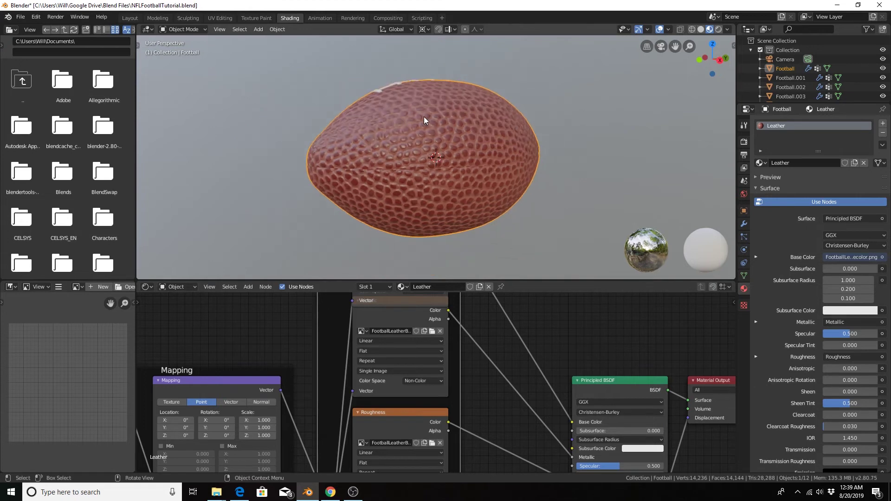
scroll(413, 119, "up", 3)
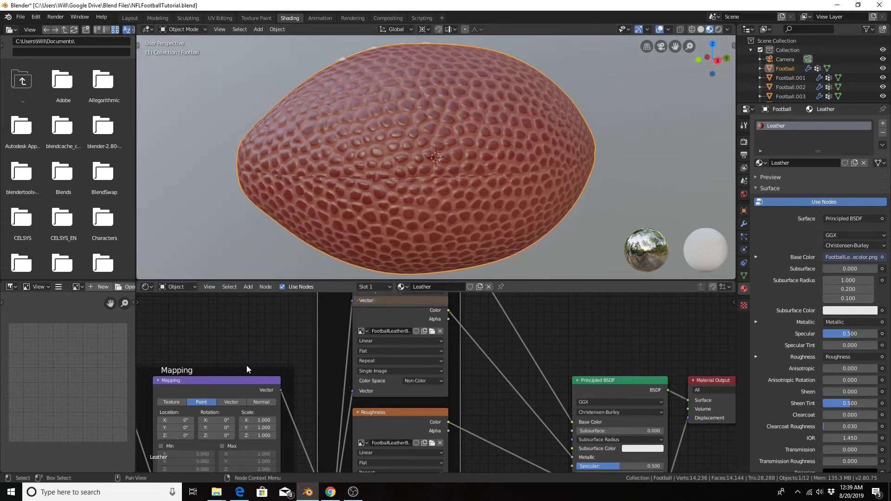
middle_click_drag(247, 349, 309, 353)
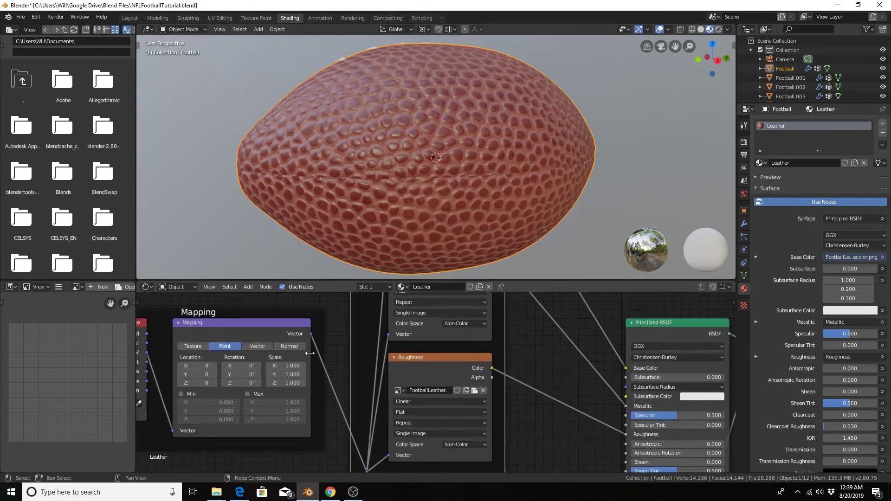
left_click(284, 366)
type("8")
key("Return")
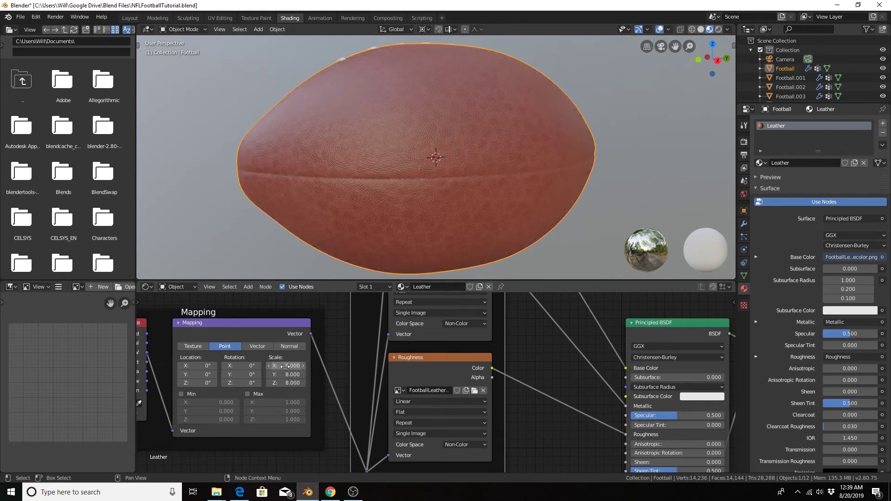
middle_click_drag(449, 160, 492, 133)
Step: Reposition the right lace piece Football.003 along the Y and Z axes
left_click(520, 90)
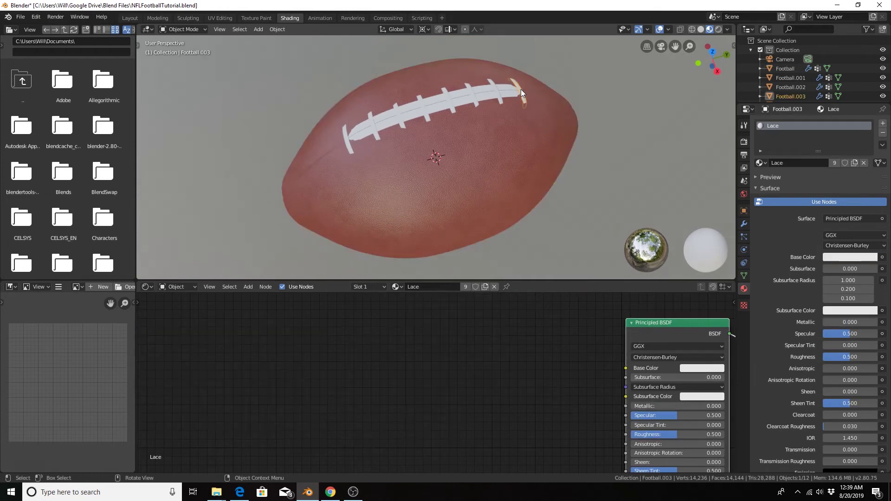
key("g")
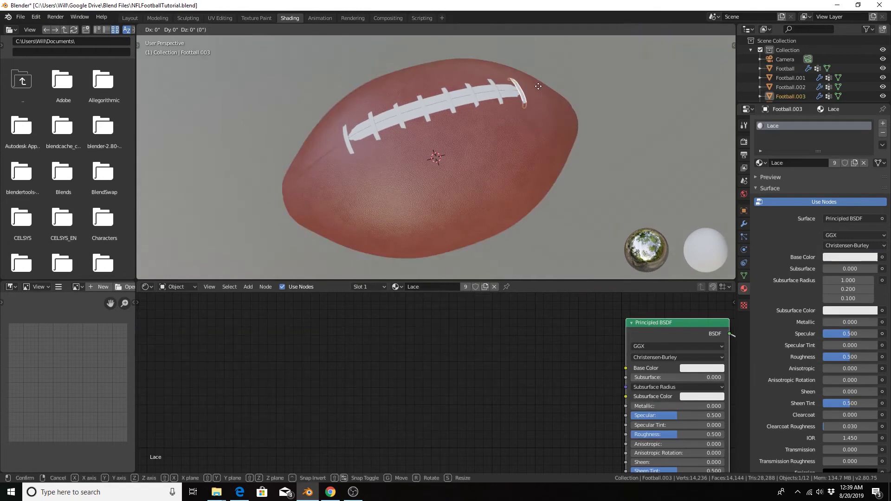
key("y")
left_click(535, 88)
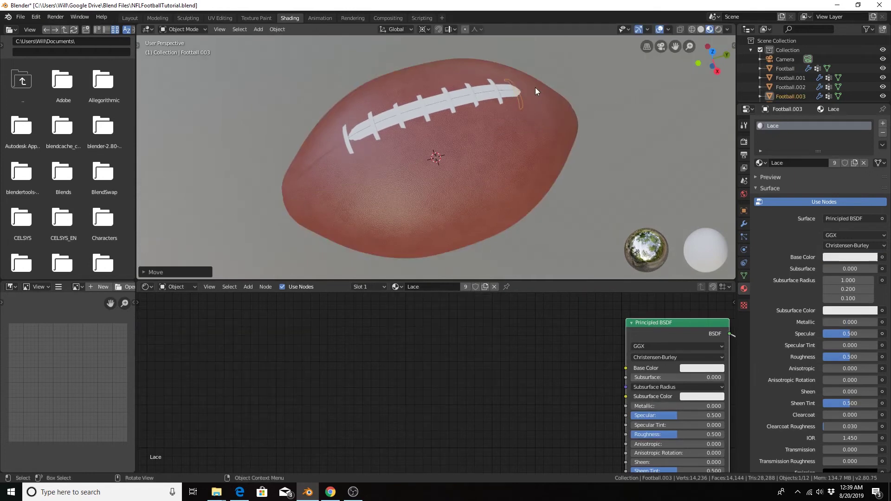
key("g")
key("z")
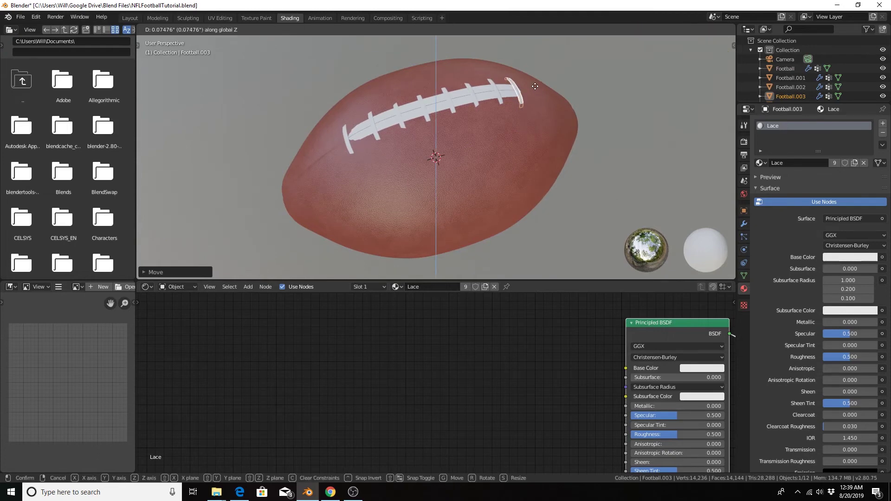
left_click(535, 86)
Step: Duplicate the leftmost lace piece and move the copy along Y and Z
left_click(347, 138)
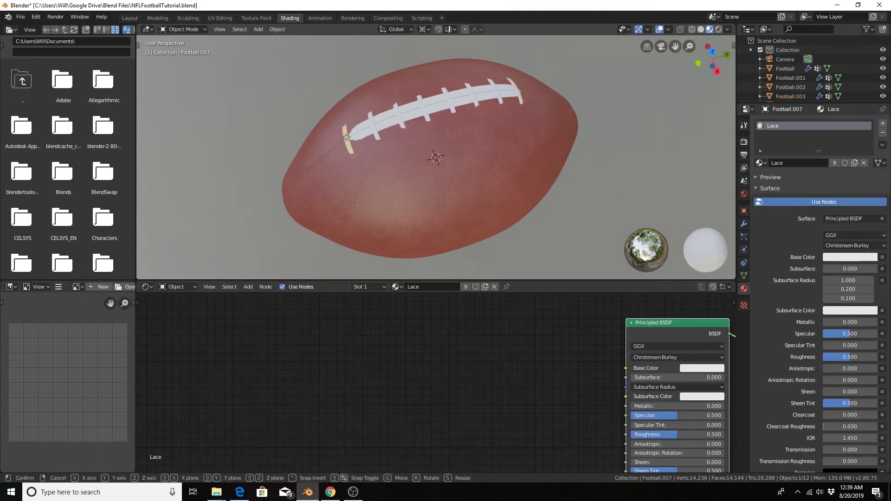
key("shift+d")
key("y")
left_click(349, 136)
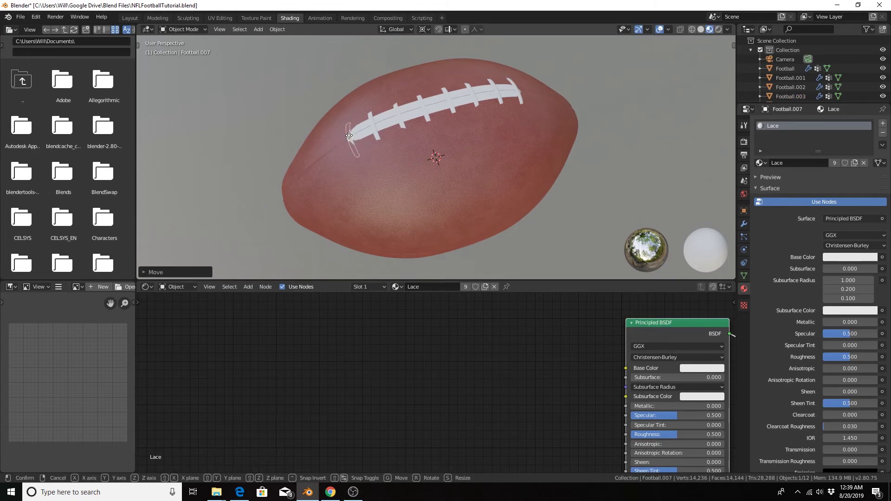
key("g")
key("z")
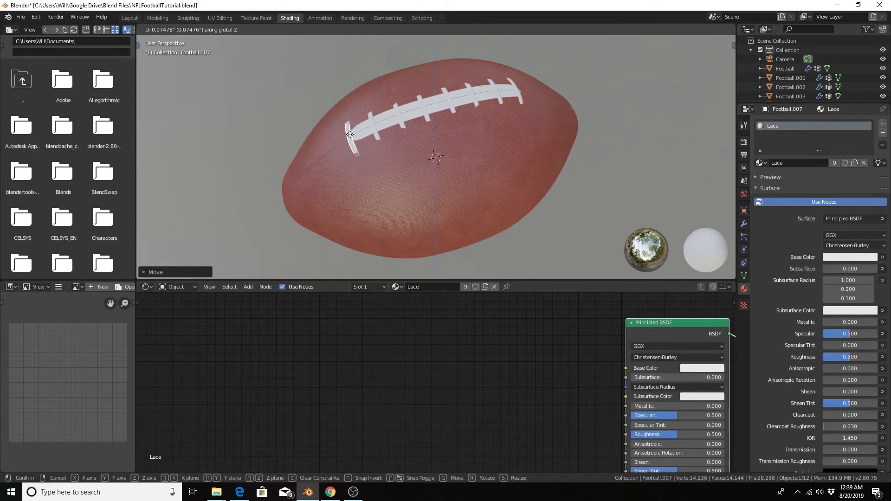
left_click(378, 145)
Step: Rotate the copied lace piece into line with the other stitches
middle_click_drag(379, 145, 419, 152)
middle_click_drag(496, 133, 300, 274)
key("r")
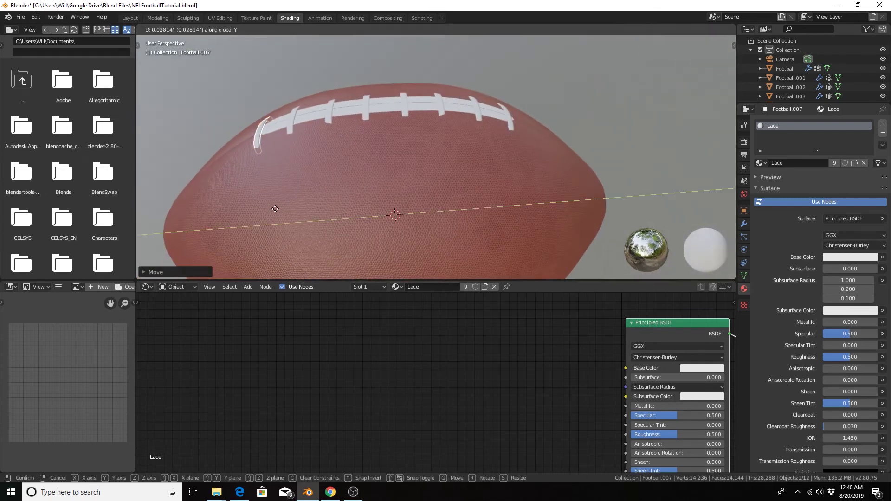
left_click(279, 210)
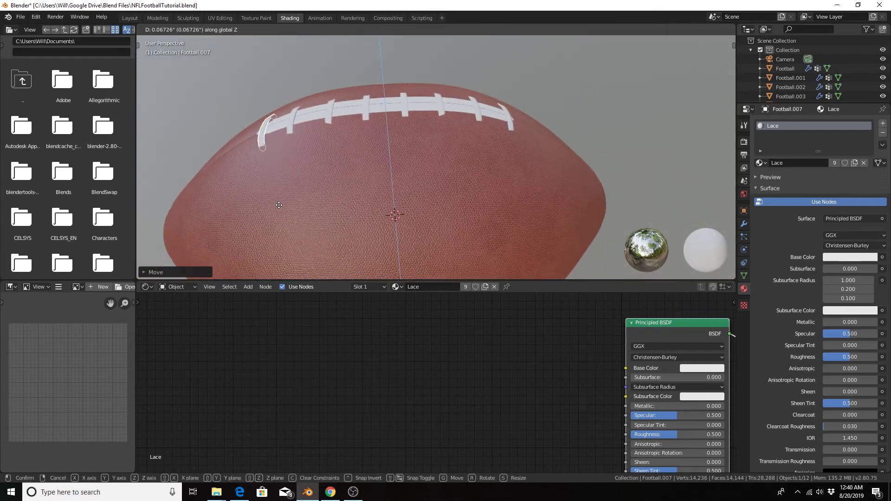
middle_click_drag(279, 205, 312, 165)
scroll(354, 199, "up", 2)
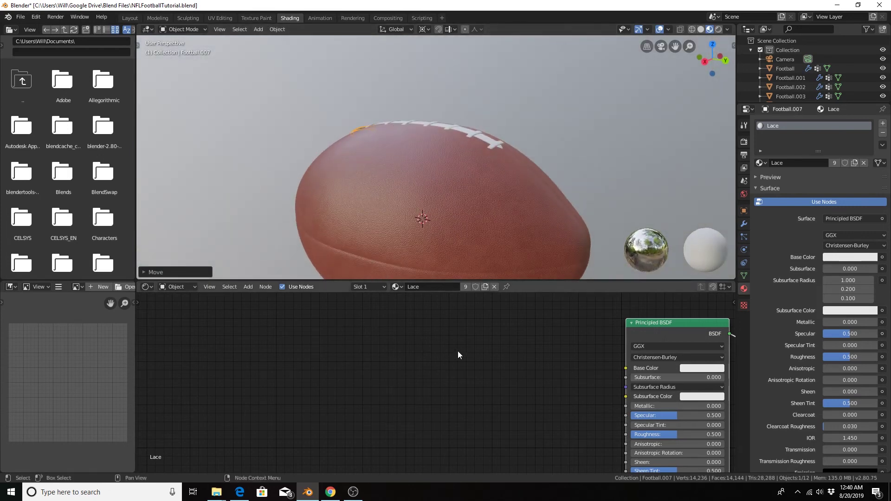
Step: Select the football body and frame its Textures frame, Mapping and Principled BSDF nodes
left_click(458, 224)
scroll(383, 397, "down", 4)
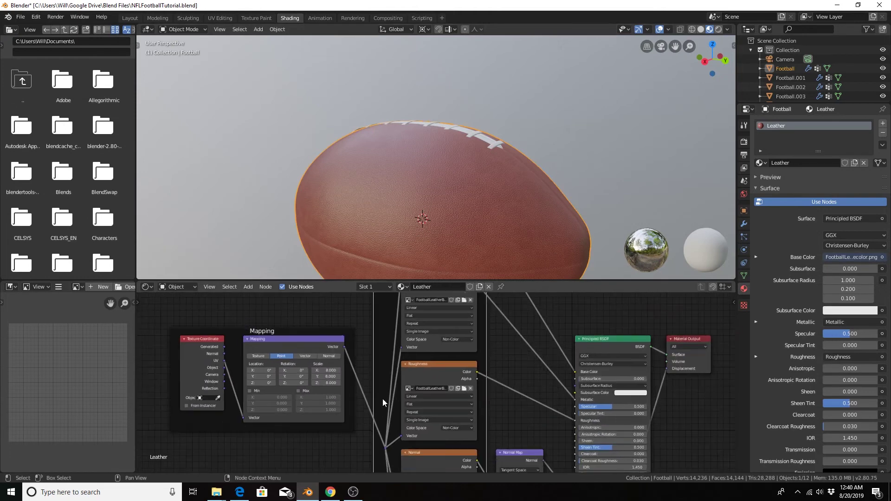
scroll(383, 394, "down", 1)
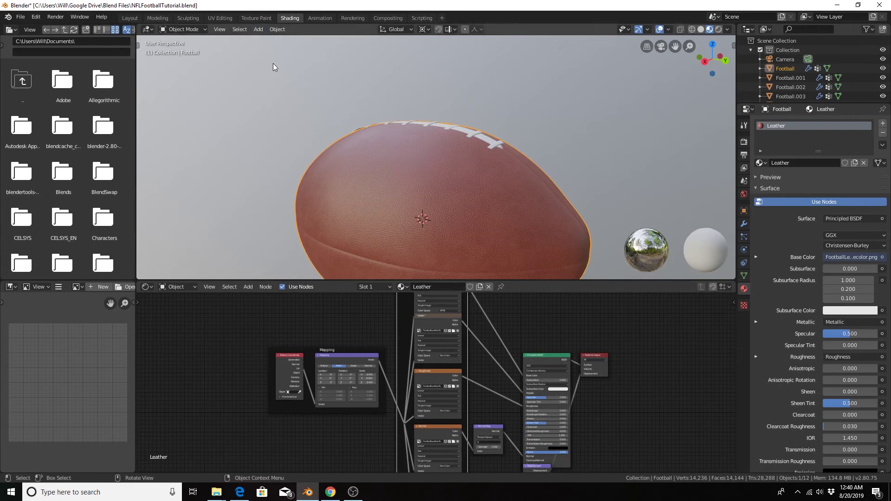
scroll(358, 375, "up", 3)
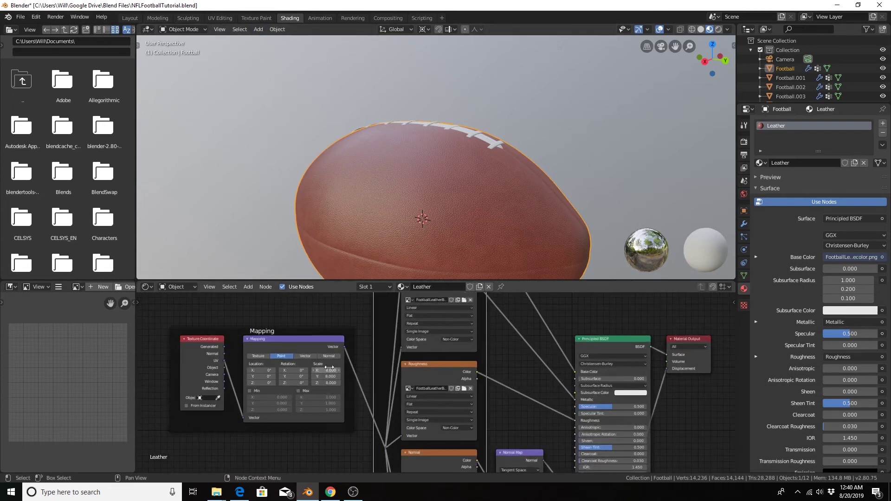
scroll(450, 194, "up", 5)
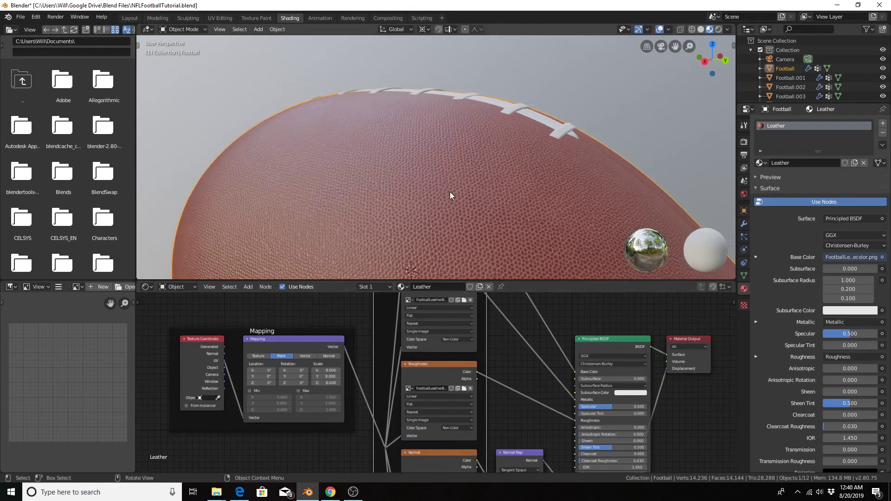
scroll(438, 195, "down", 4)
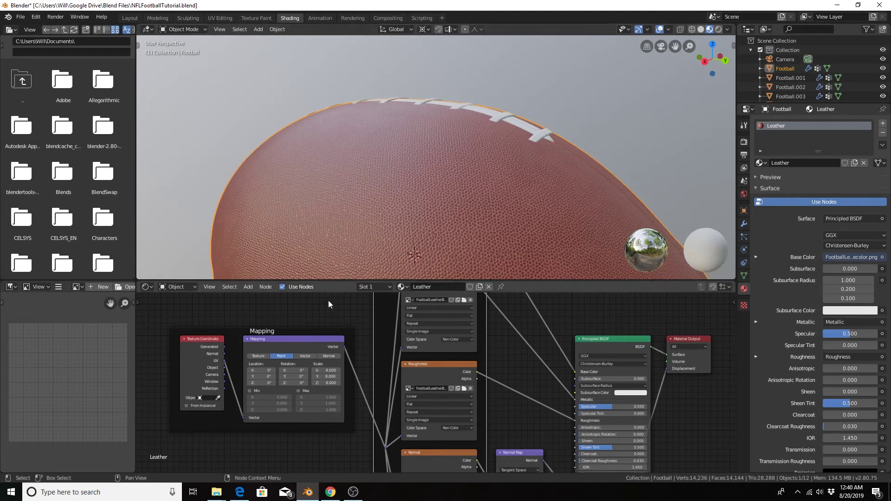
scroll(331, 366, "down", 3)
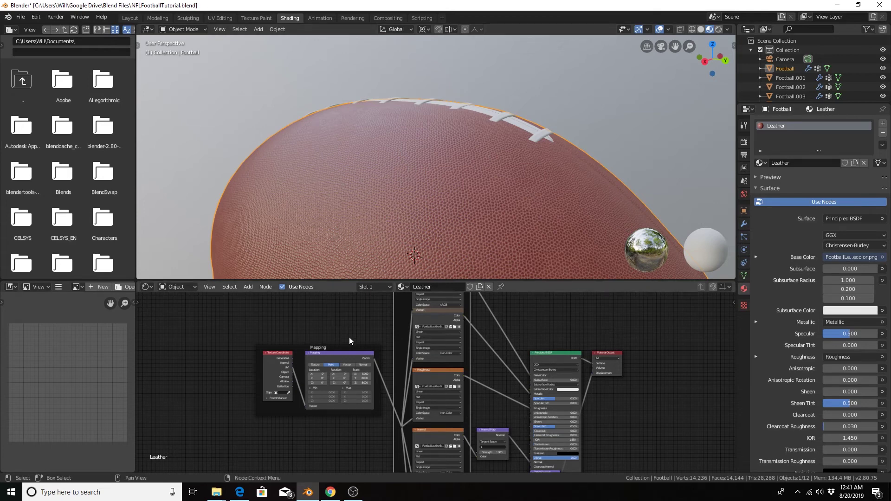
middle_click_drag(350, 336, 243, 415)
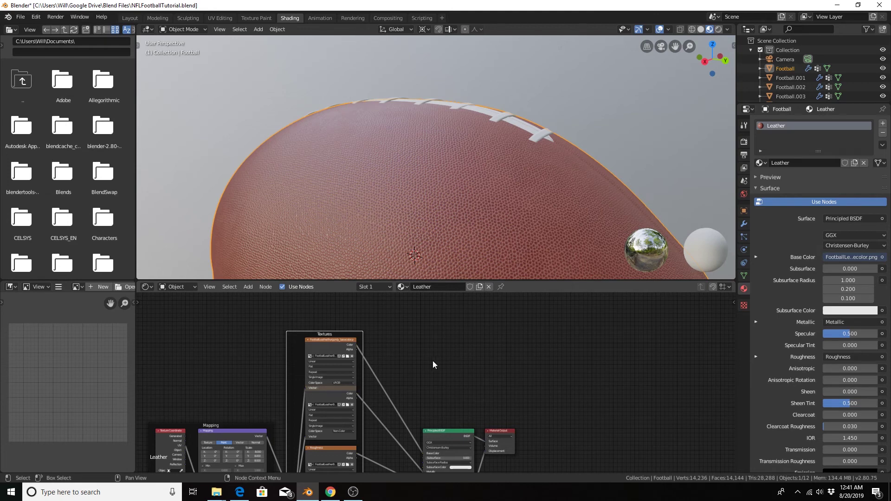
scroll(433, 361, "up", 3)
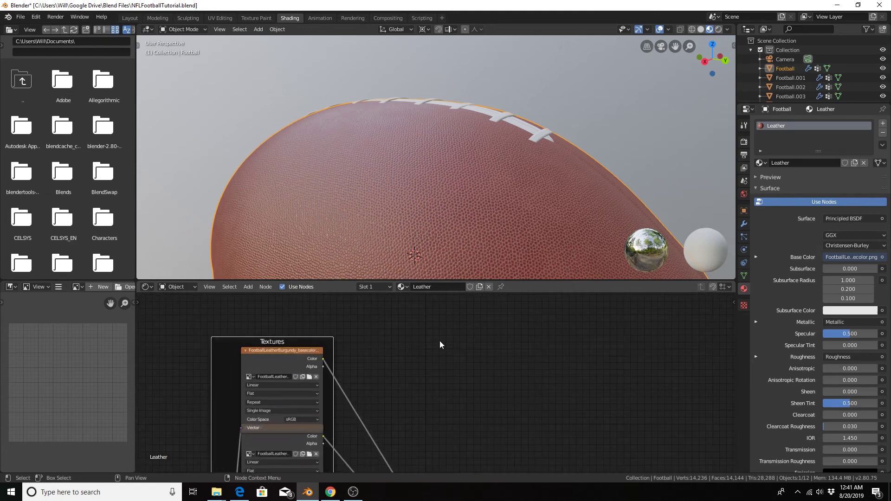
middle_click_drag(422, 378, 454, 311)
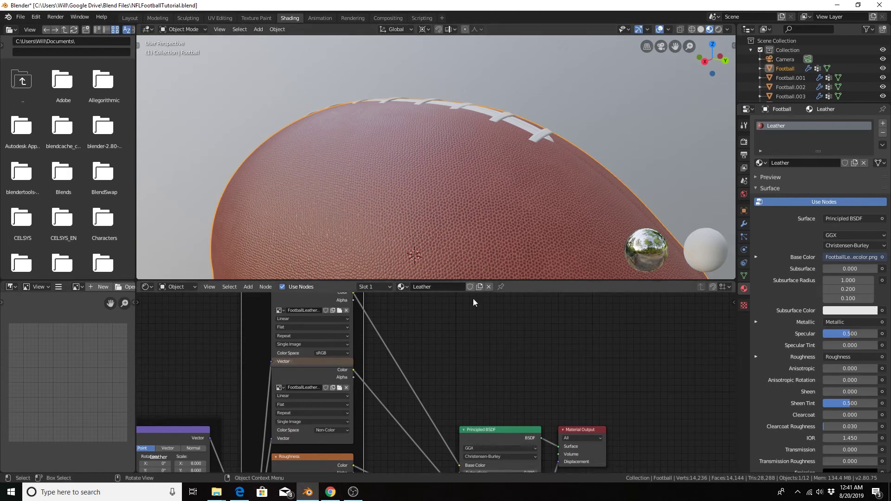
scroll(424, 358, "up", 2)
scroll(424, 357, "down", 2)
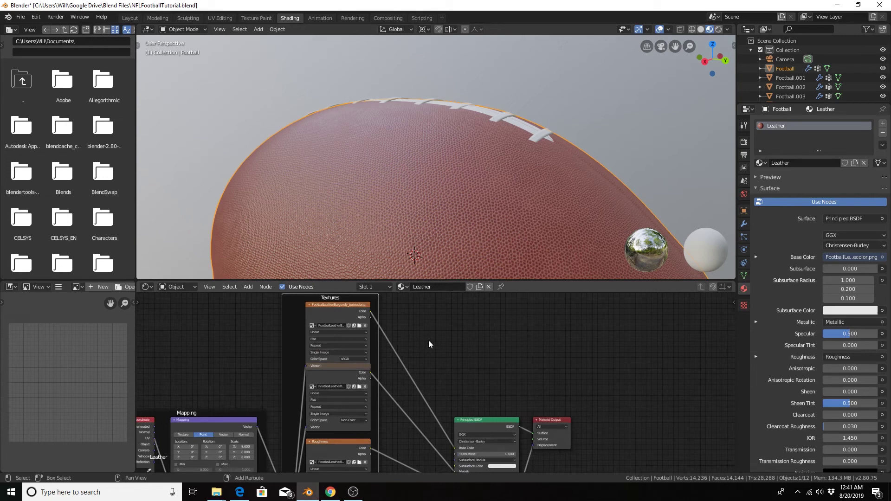
Step: Insert a MixRGB node into the basecolor texture's link to Base Color
key("shift+a")
mouse_move(428, 340)
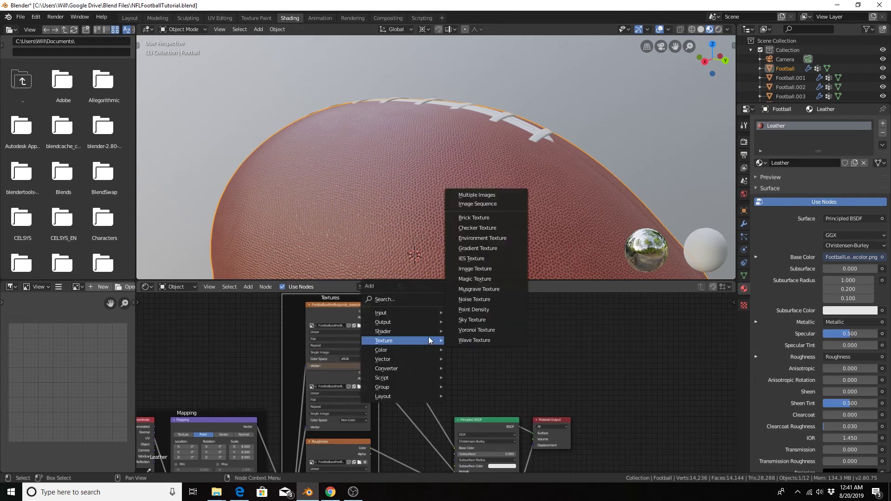
mouse_move(396, 351)
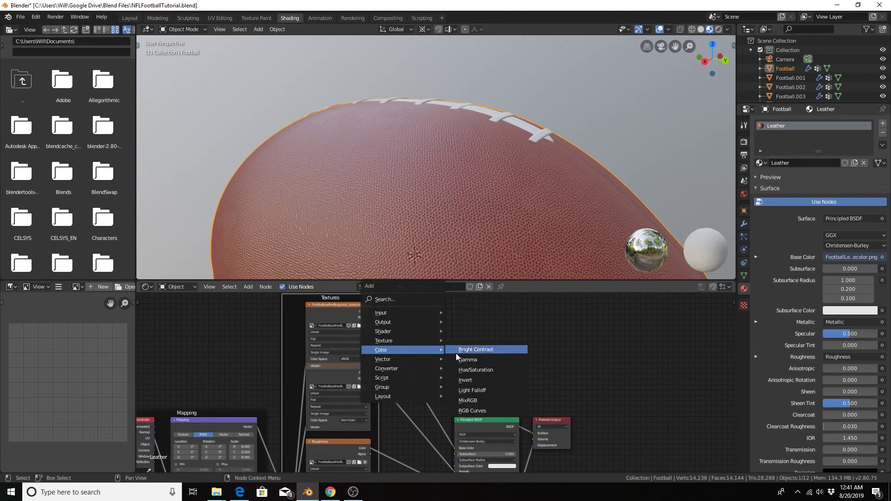
left_click(470, 400)
left_click(402, 330)
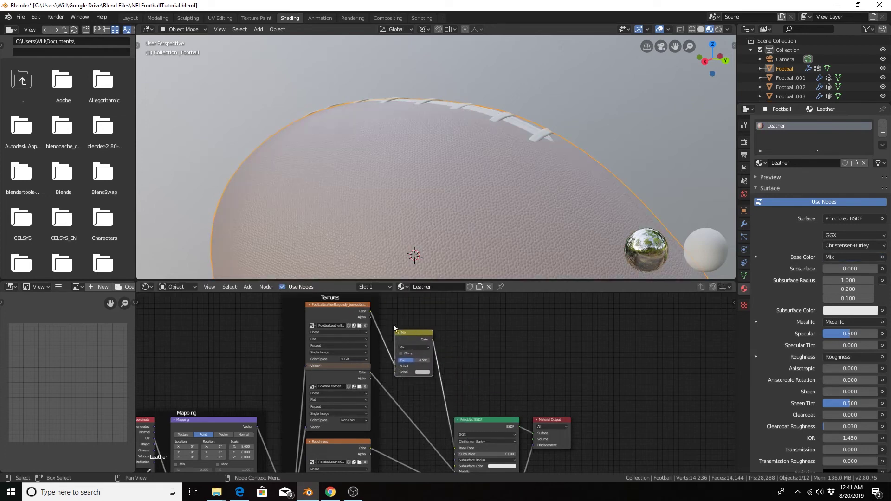
scroll(468, 416, "up", 3)
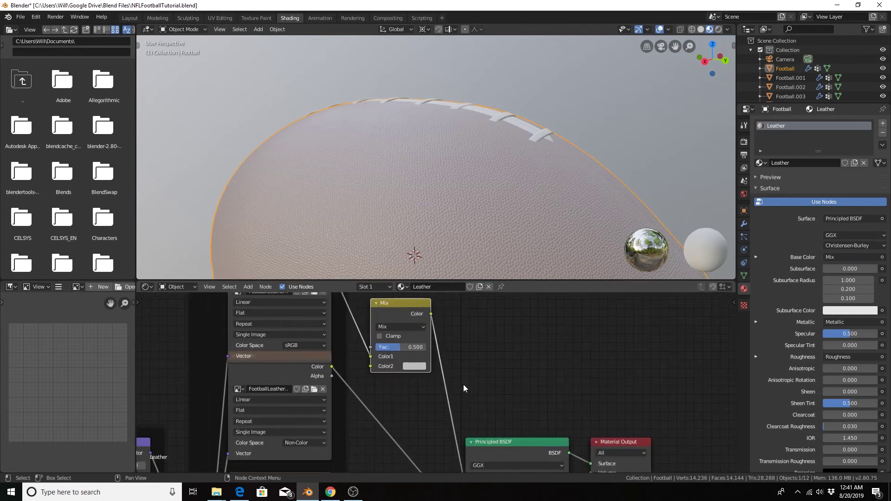
middle_click_drag(463, 385, 466, 391)
scroll(468, 408, "up", 3)
Step: Set the mix node to Multiply with factor 1.000 and a pale grey-white Color2
left_click(397, 384)
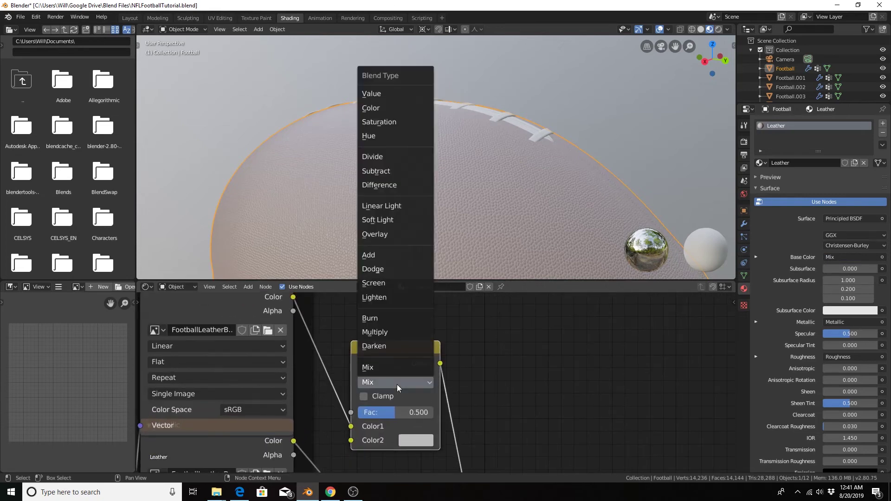
left_click(386, 332)
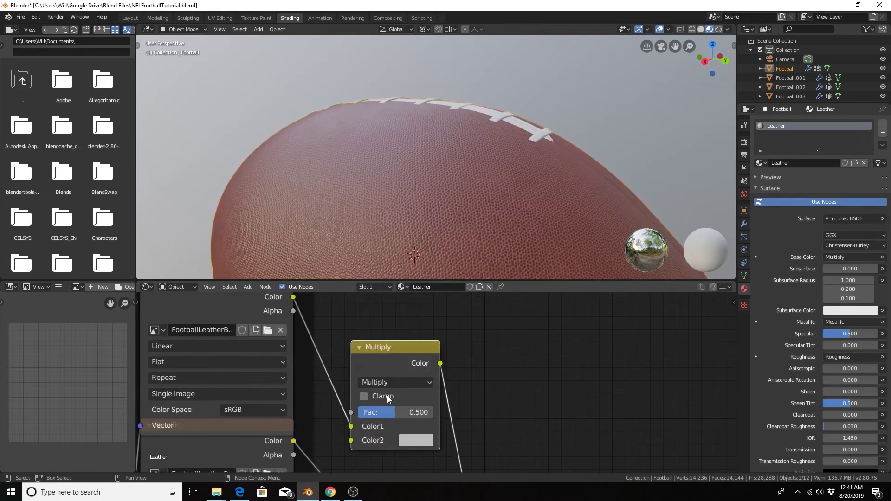
left_click_drag(397, 412, 431, 411)
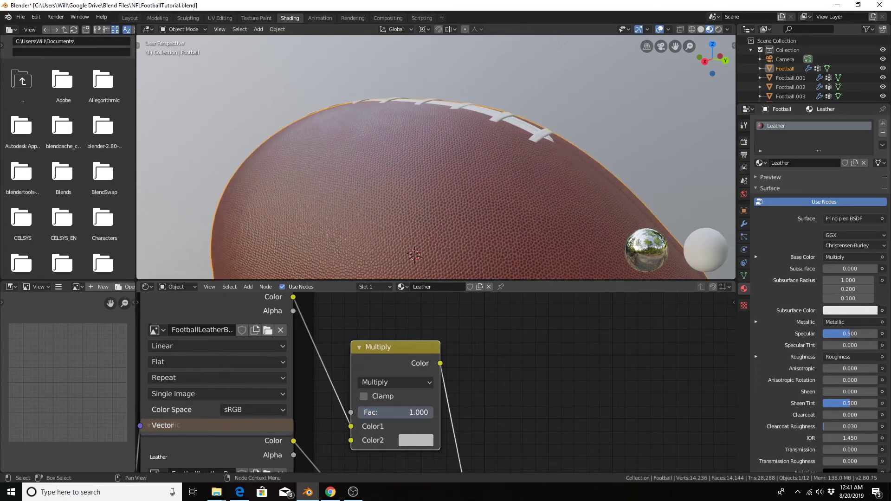
left_click(406, 443)
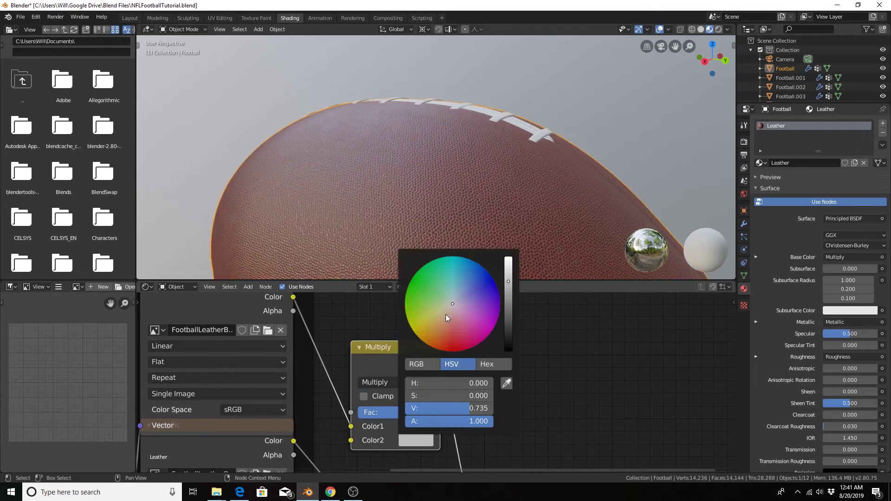
left_click_drag(445, 315, 508, 349)
scroll(465, 294, "up", 17)
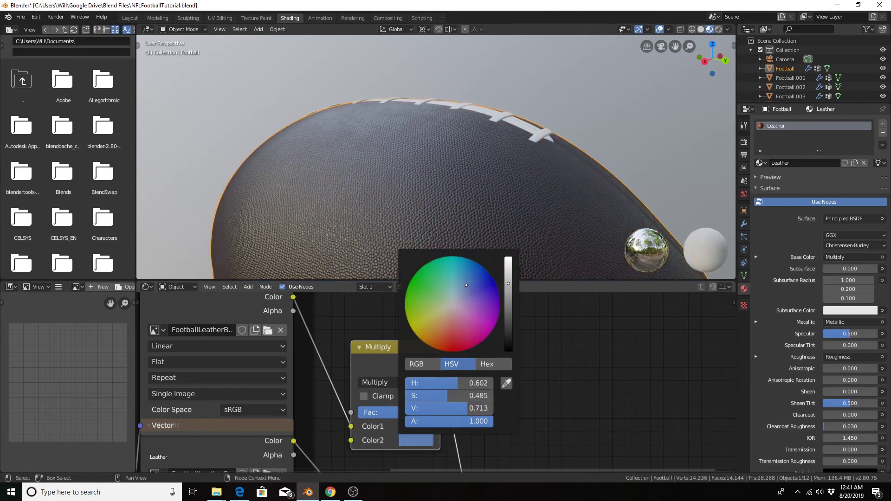
left_click_drag(465, 292, 457, 299)
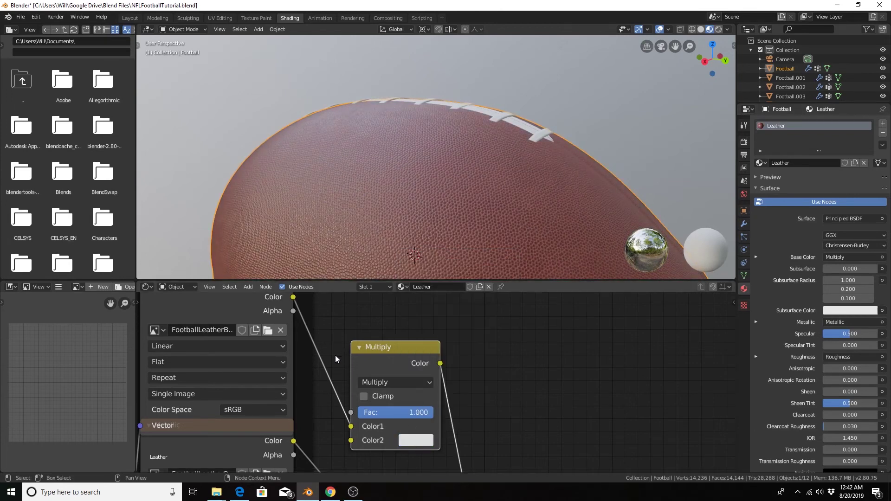
scroll(339, 363, "down", 2)
left_click_drag(396, 355, 430, 312)
middle_click_drag(504, 342, 514, 400)
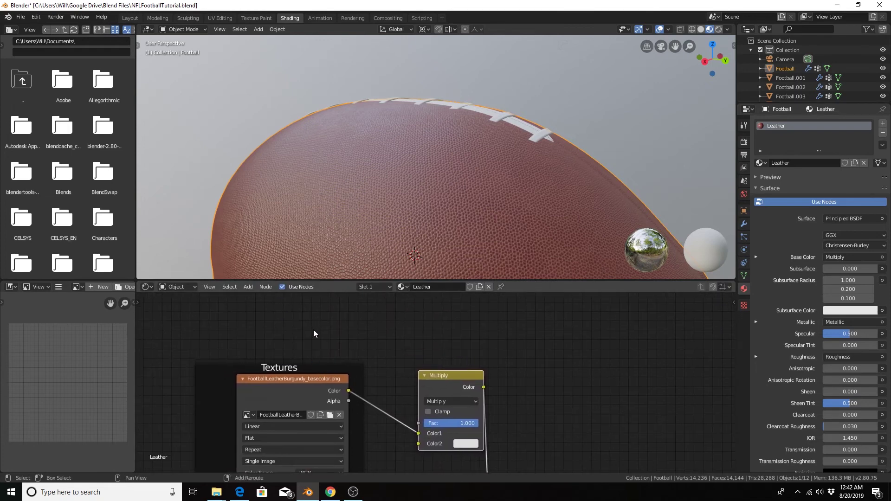
key("shift+a")
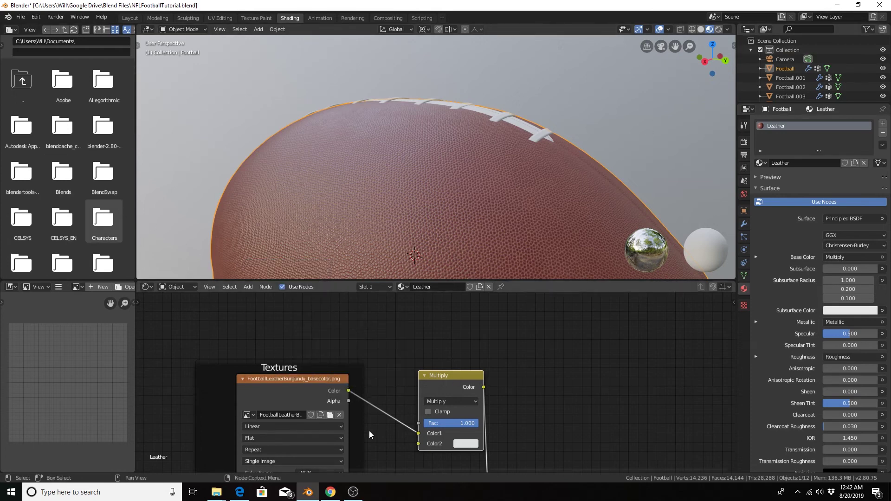
left_click(331, 493)
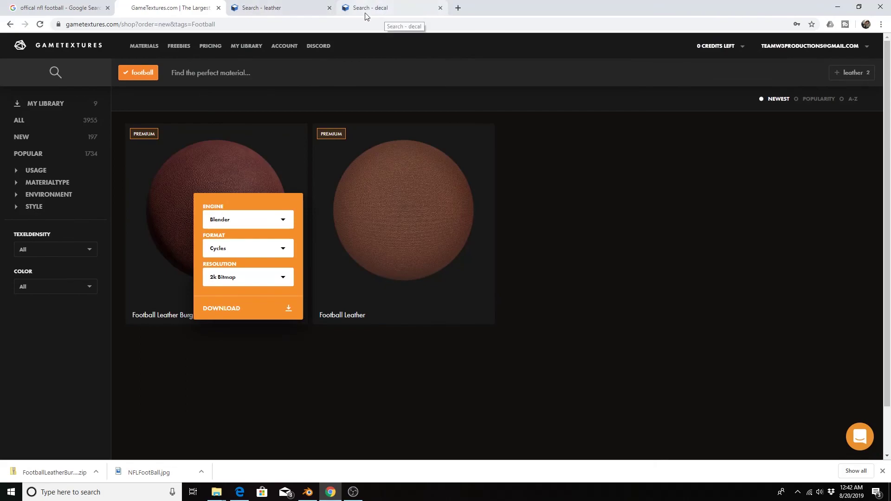
left_click(388, 9)
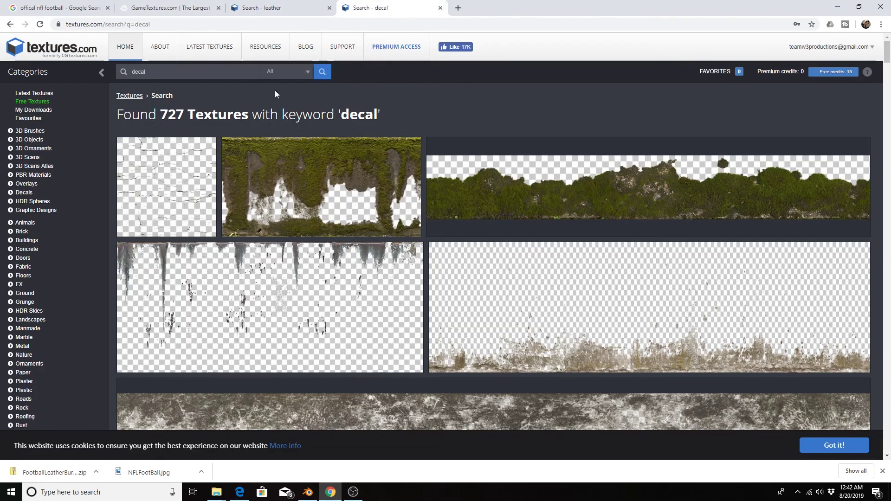
scroll(405, 194, "down", 20)
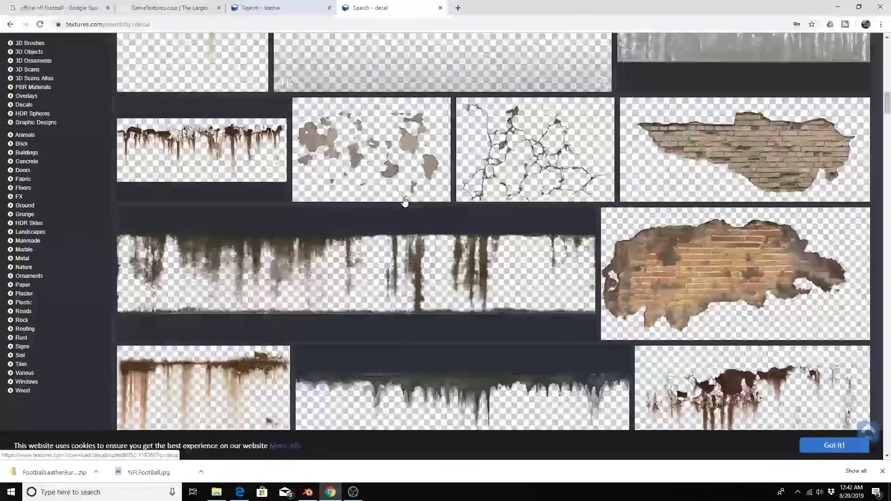
scroll(404, 194, "down", 5)
scroll(404, 190, "down", 8)
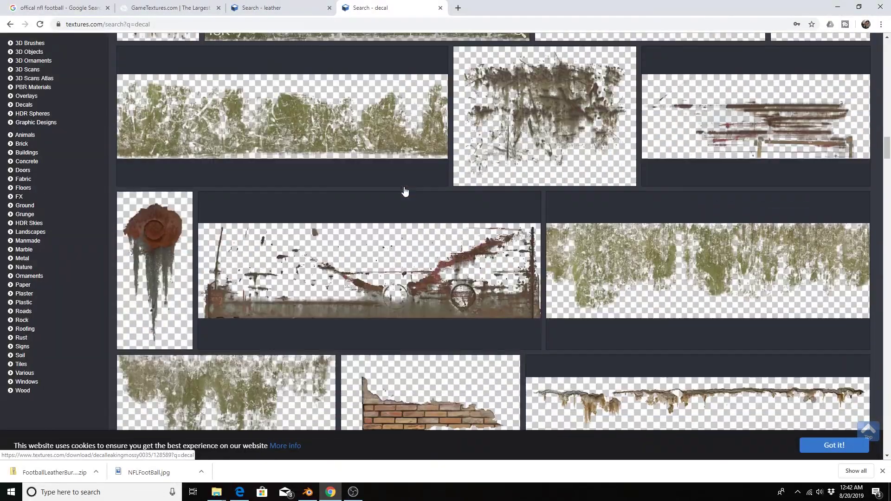
scroll(404, 187, "down", 5)
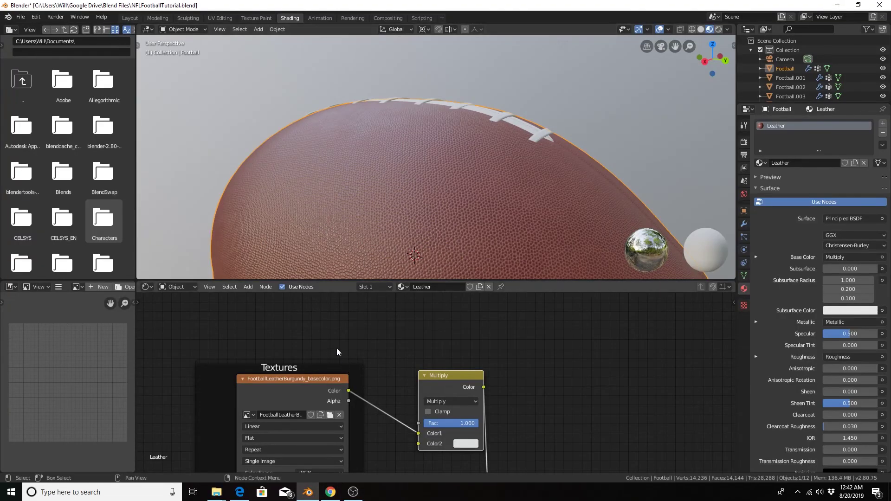
Step: Add an Image Texture node and load W3Sub.png from the Google Drive folder
key("Home")
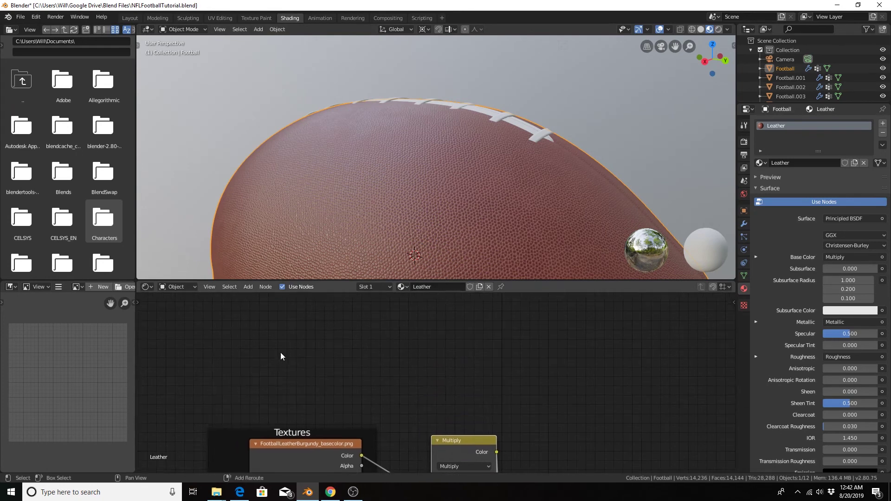
key("shift+a")
mouse_move(282, 353)
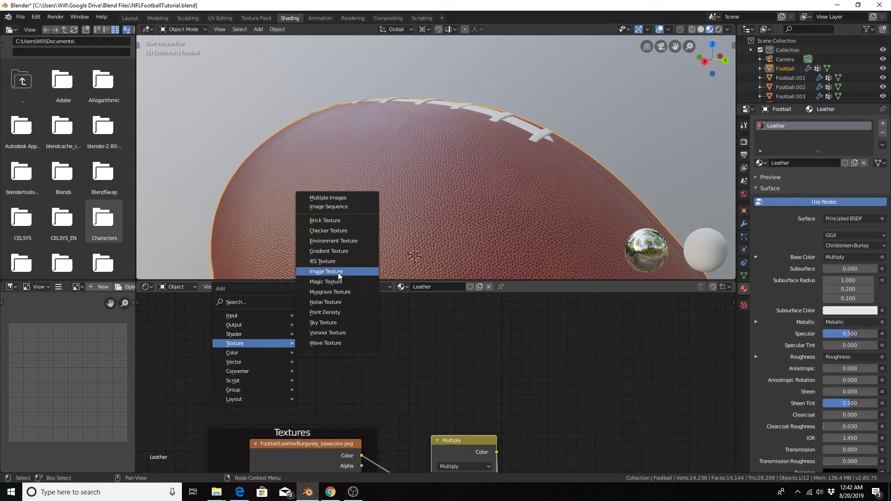
left_click(335, 270)
left_click(258, 318)
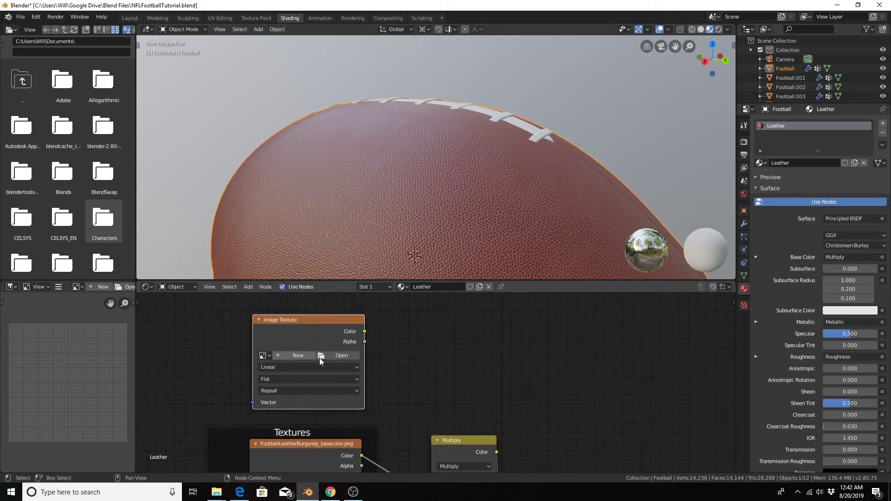
left_click(344, 359)
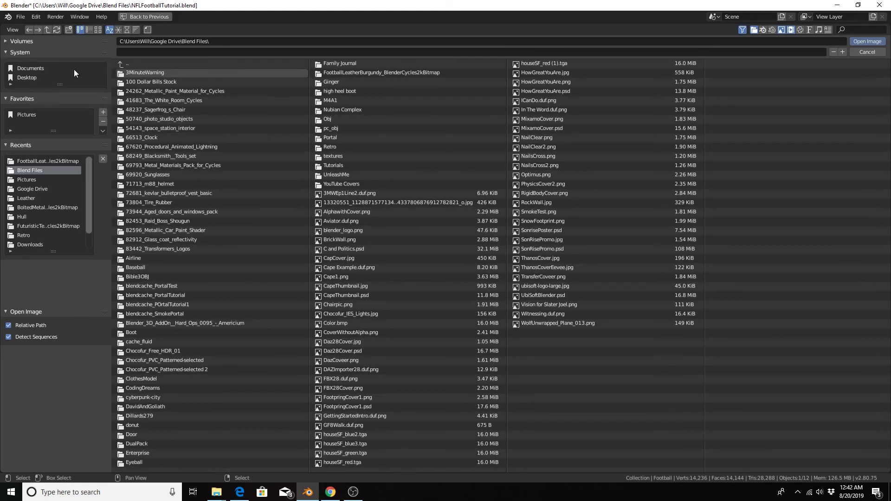
left_click(136, 66)
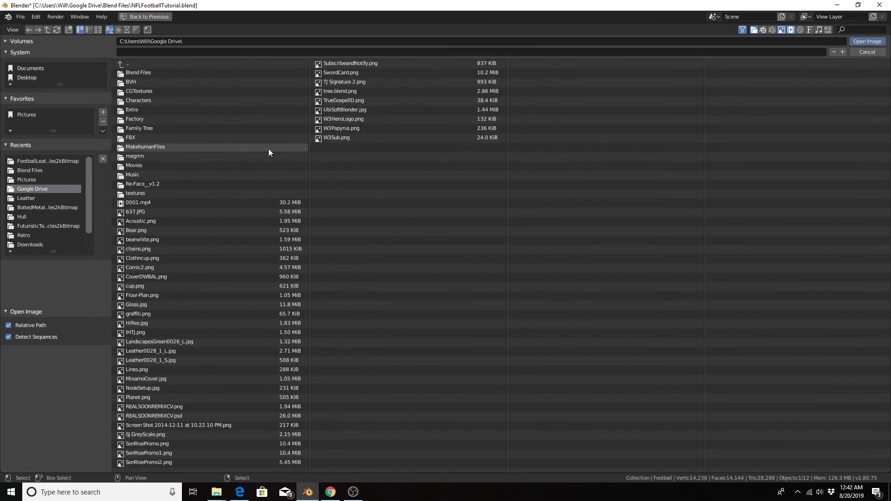
left_click(334, 138)
left_click(856, 40)
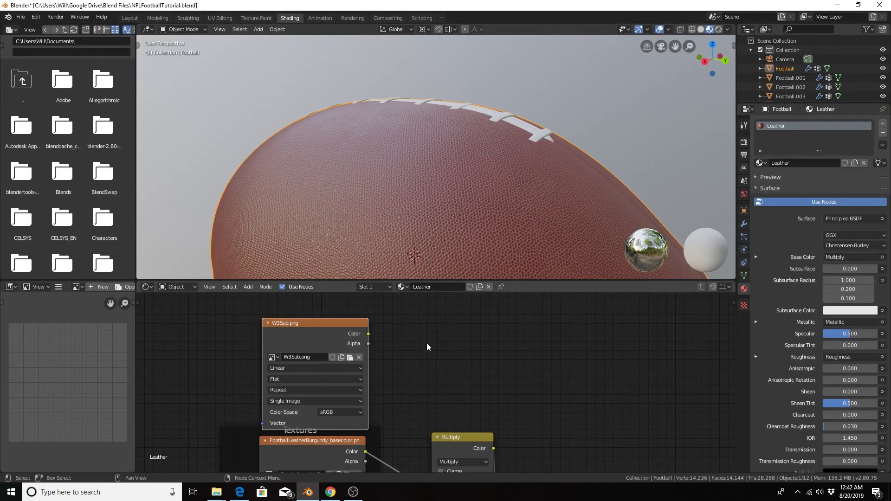
middle_click_drag(370, 354, 494, 348)
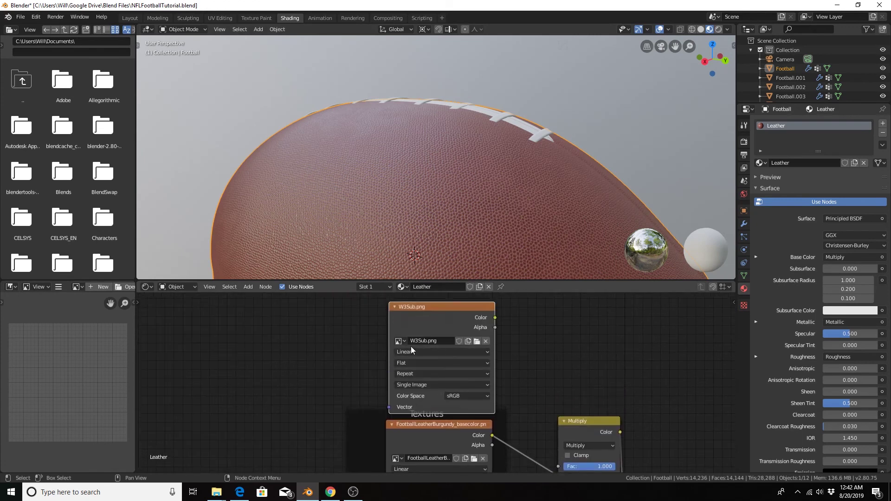
scroll(354, 412, "down", 2)
middle_click_drag(354, 412, 306, 360)
scroll(327, 413, "up", 2)
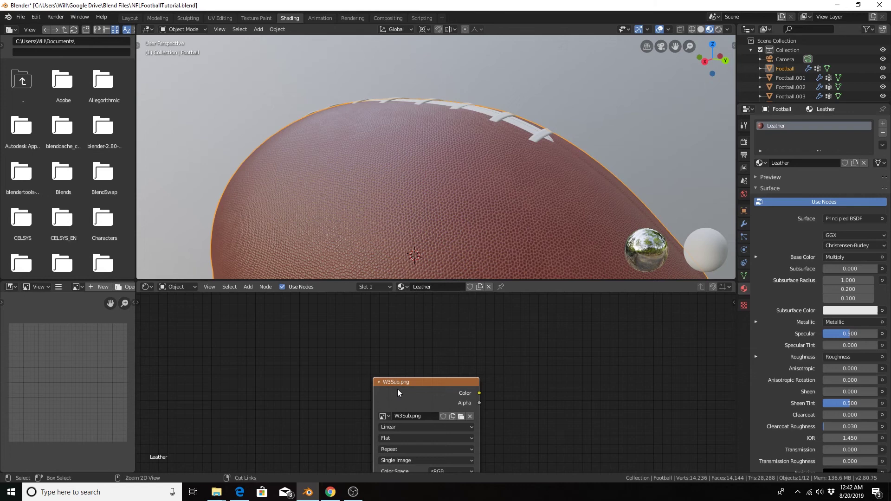
Step: Add Texture Coordinate and Mapping nodes to the W3Sub logo, and wire its Color and Alpha into the Multiply node
key("ctrl+t")
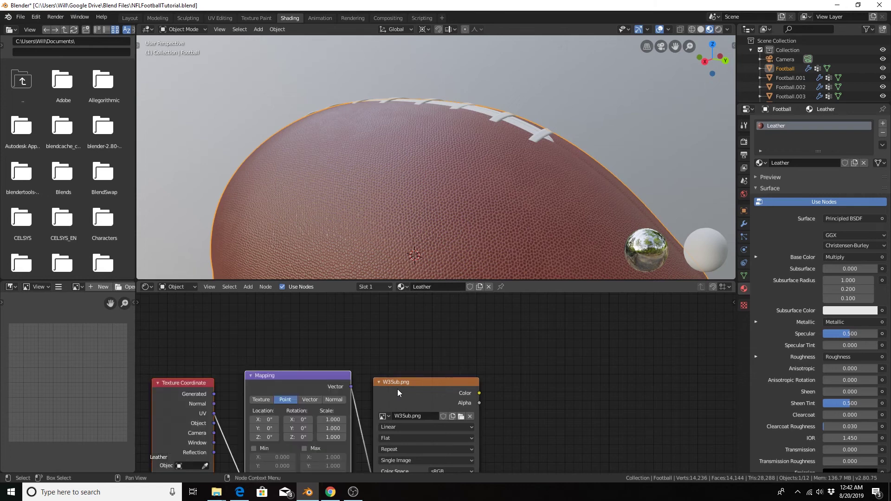
middle_click_drag(377, 332, 388, 273)
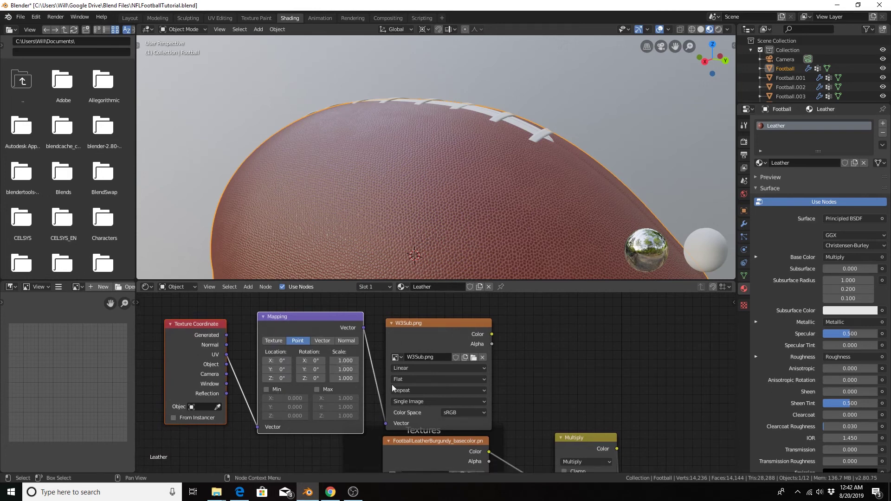
scroll(536, 375, "down", 1)
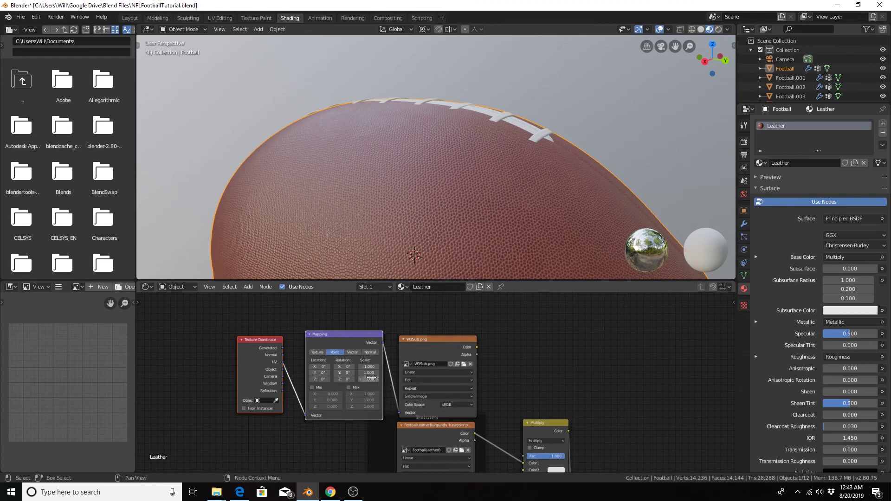
scroll(358, 375, "up", 1)
middle_click_drag(519, 376, 356, 352)
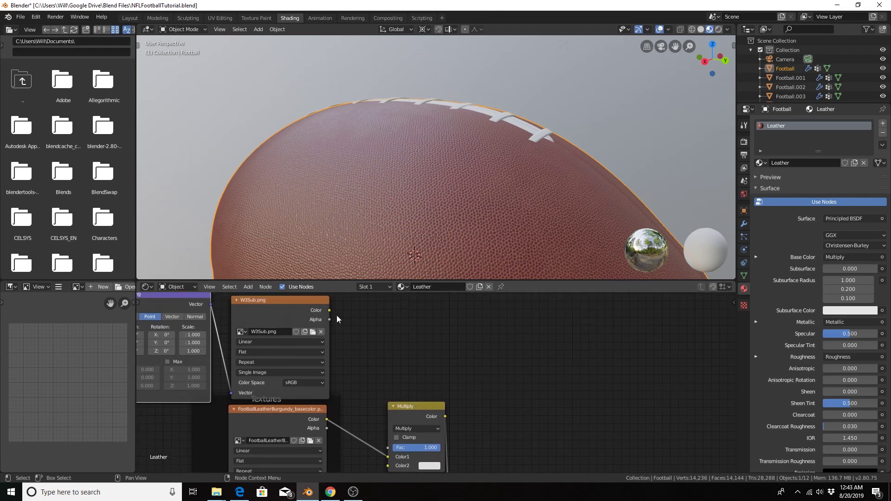
left_click_drag(332, 308, 388, 465)
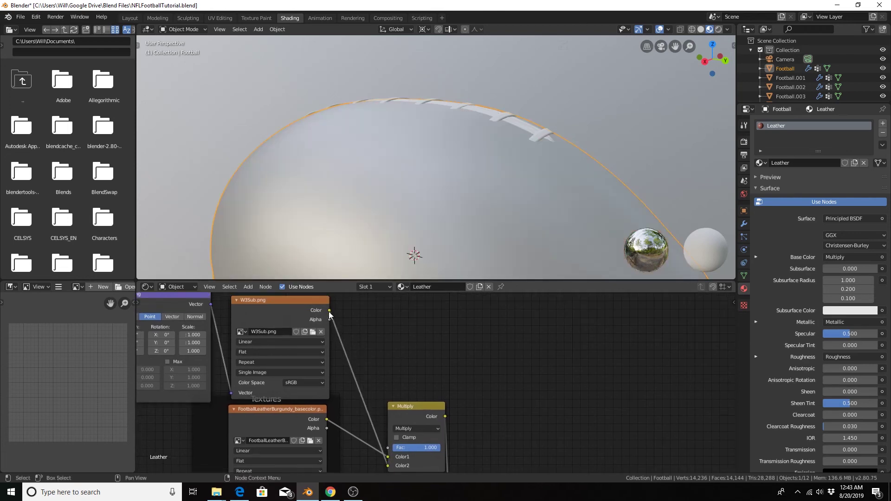
left_click_drag(331, 308, 391, 445, "ctrl")
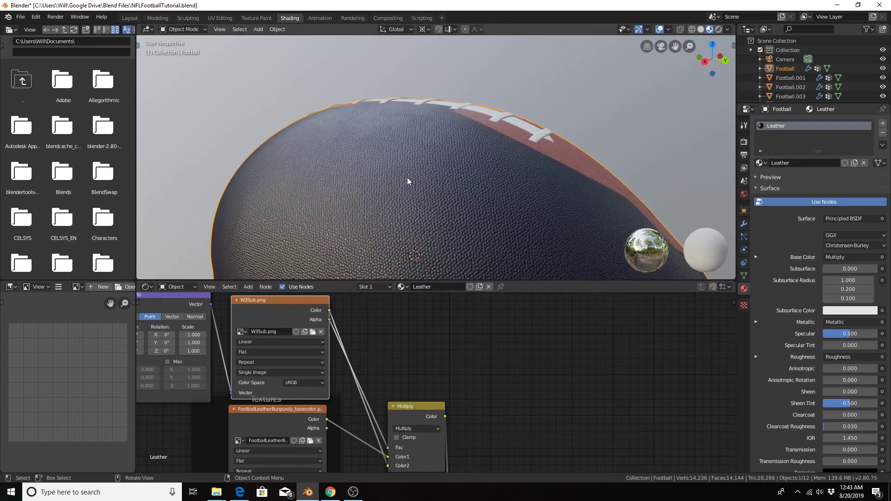
Step: Set the logo Mapping scale to 5 on X, Y and Z so the logos repeat
scroll(406, 178, "down", 4)
scroll(405, 183, "down", 1)
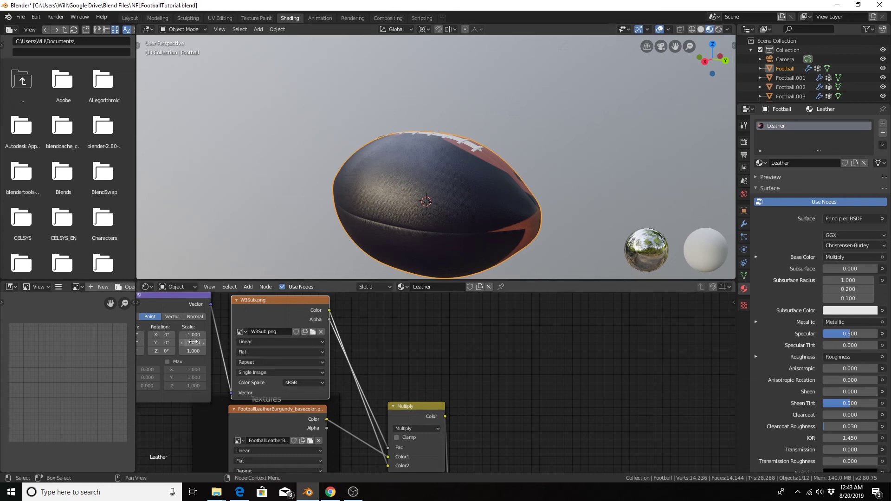
left_click_drag(193, 335, 193, 351)
type("5")
key("Return")
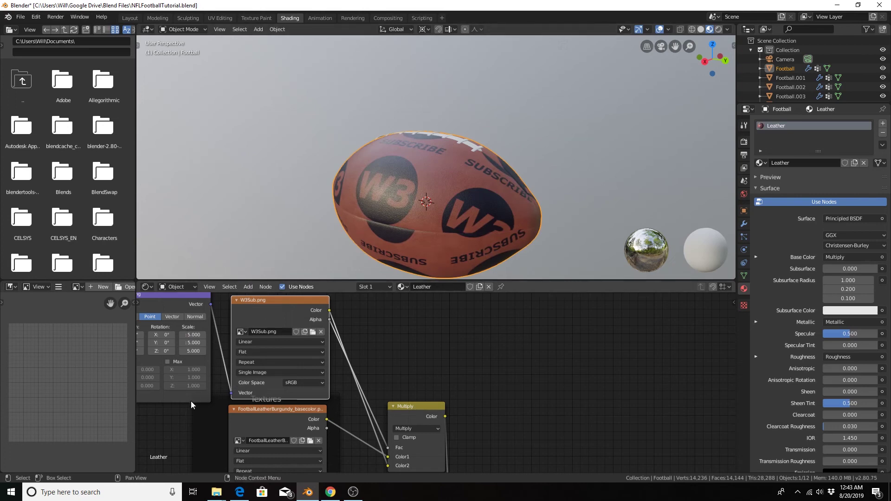
scroll(175, 417, "up", 5, "ctrl")
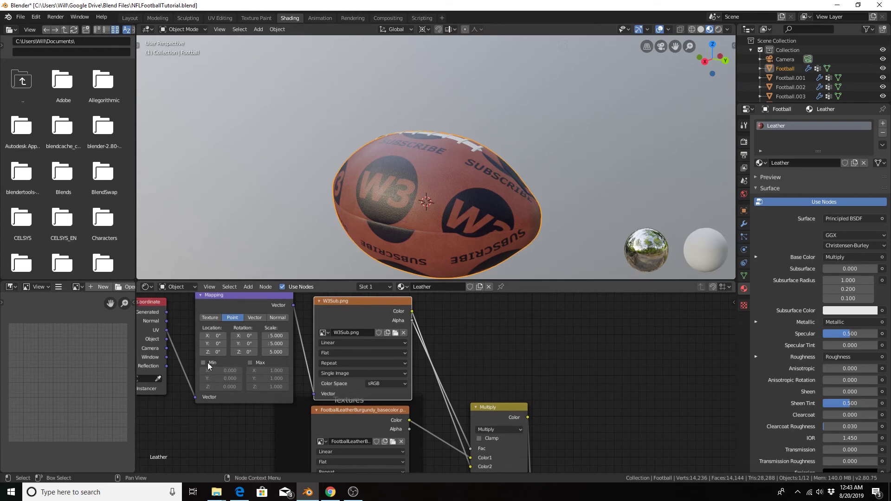
Step: Enable Min and Max clipping on the logo Mapping node
left_click(204, 363)
left_click(251, 363)
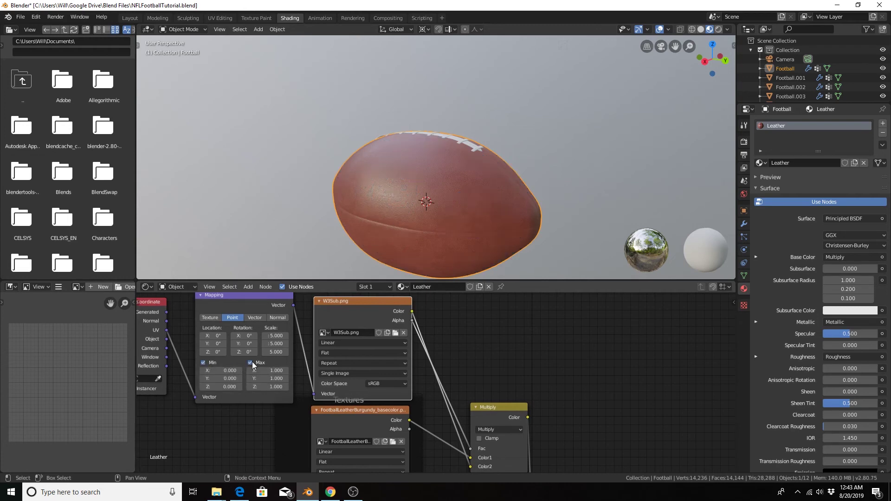
middle_click_drag(461, 193, 475, 211)
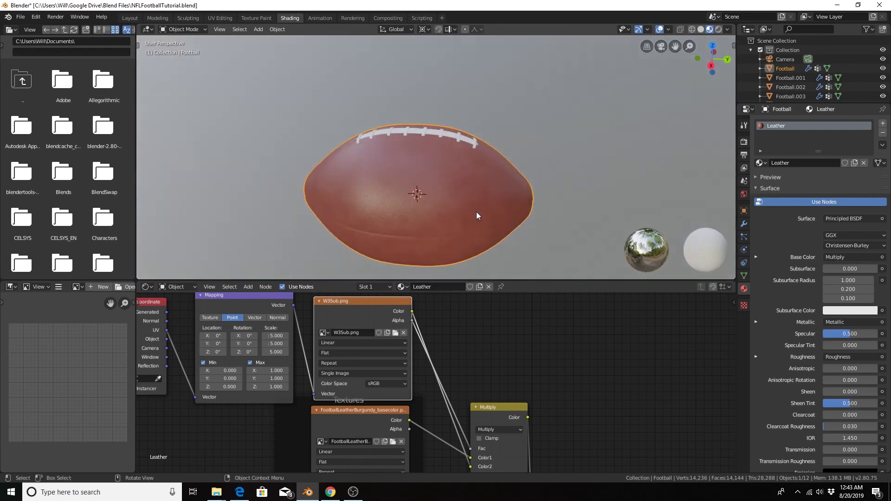
Step: Switch to the UV Editing workspace to view the football islands over W3Sub.png
middle_click_drag(364, 191, 391, 179)
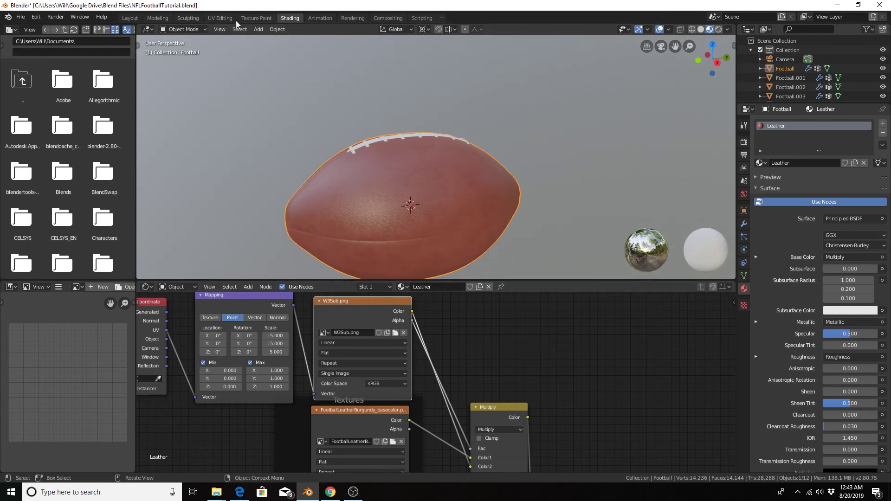
left_click(216, 20)
scroll(225, 238, "down", 3)
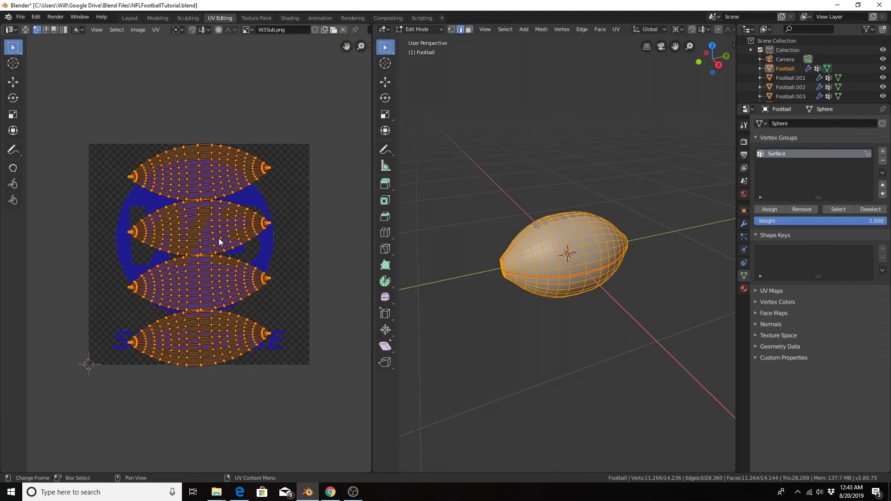
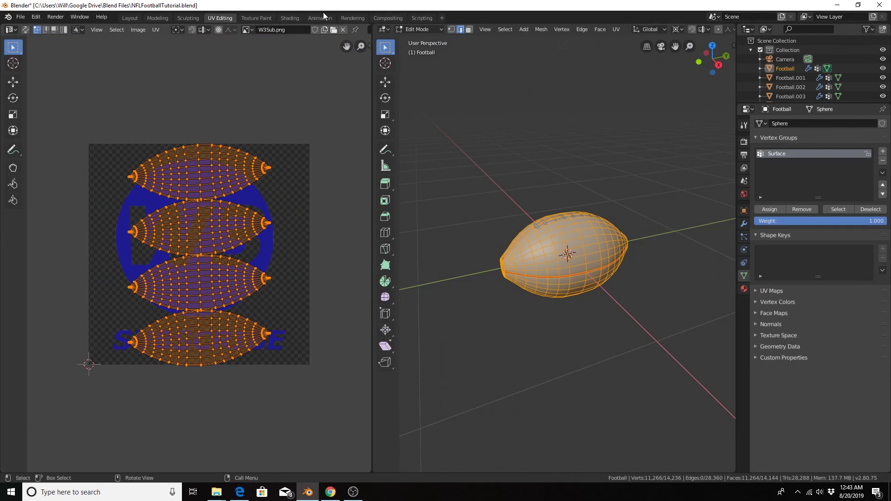
Step: Go to the Shading workspace and zoom onto the football's Leather material with its W3Sub.png texture
left_click(194, 17)
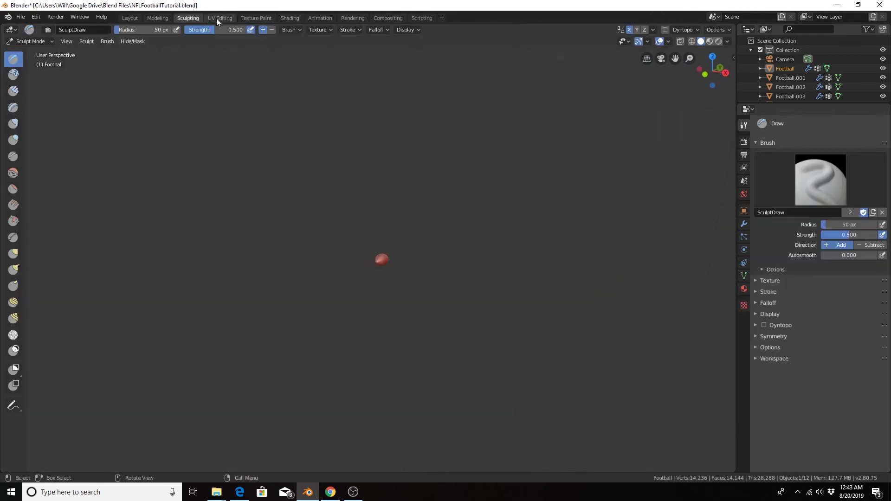
left_click(300, 19)
scroll(413, 172, "up", 3)
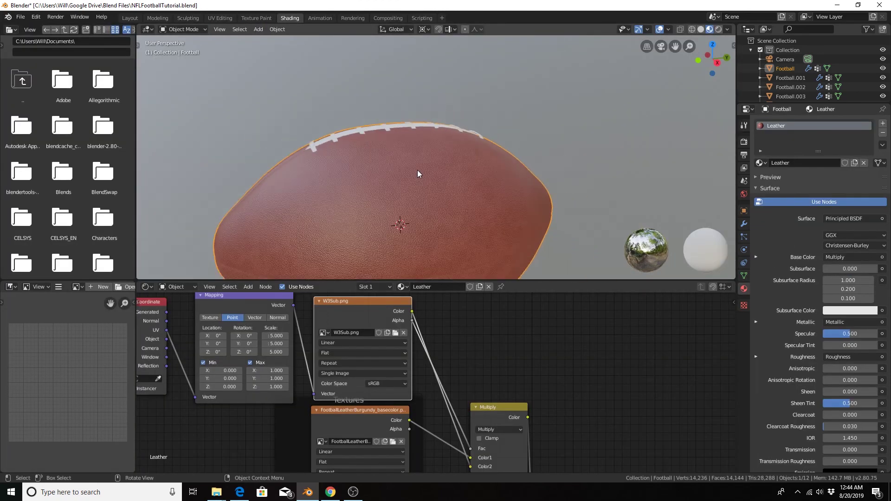
Step: Set the Mapping node's logo texture location to X -80 and Y -50.2 to centre the decal
left_click(212, 344)
key("Return")
left_click_drag(212, 344, 186, 344)
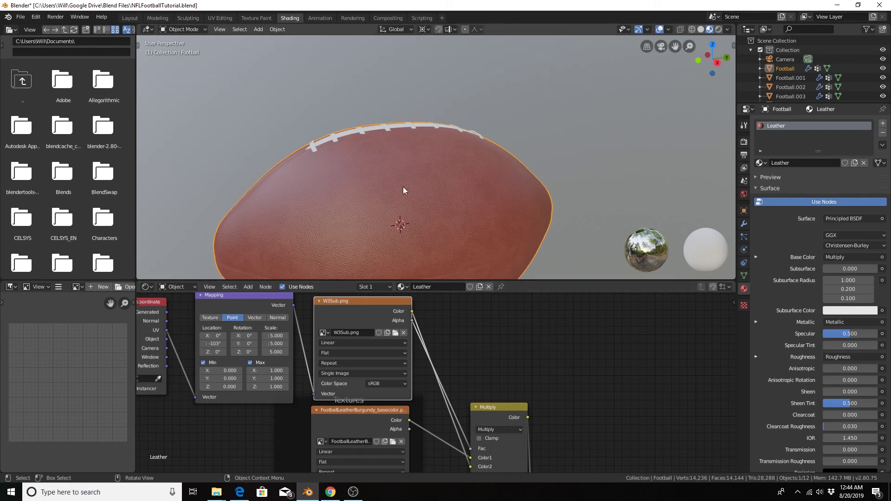
left_click(212, 335)
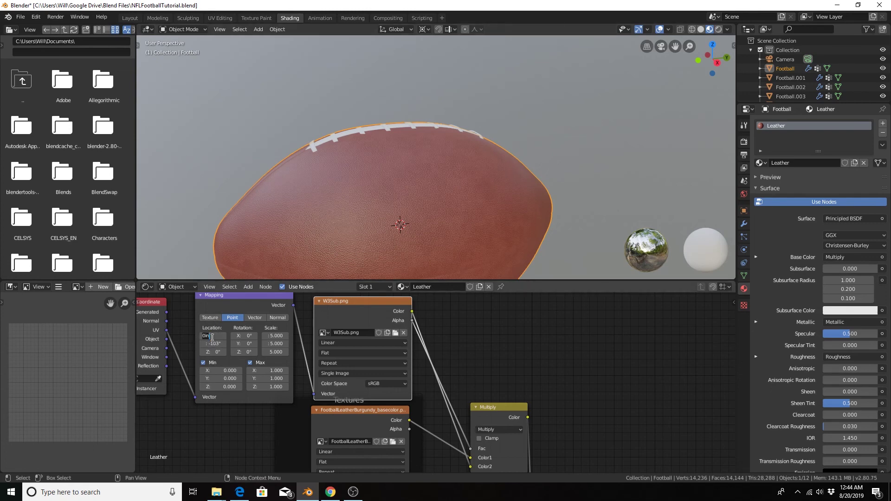
type("-80")
key("Return")
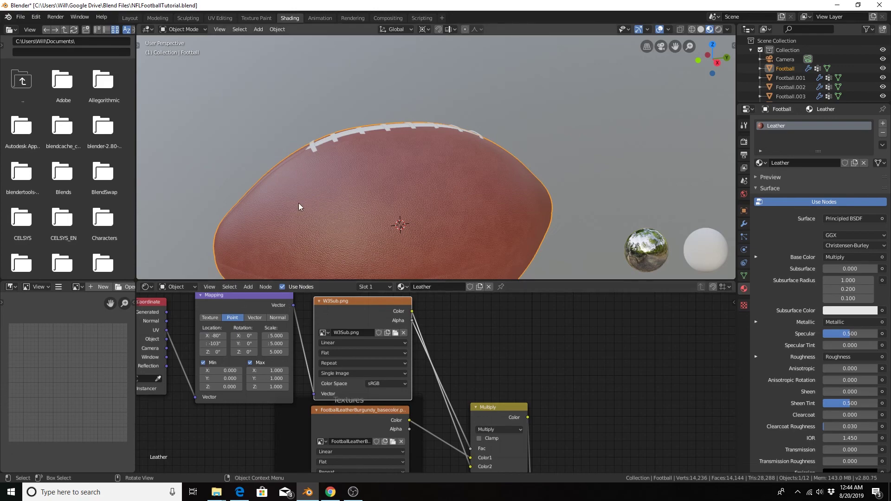
middle_click_drag(299, 203, 283, 213)
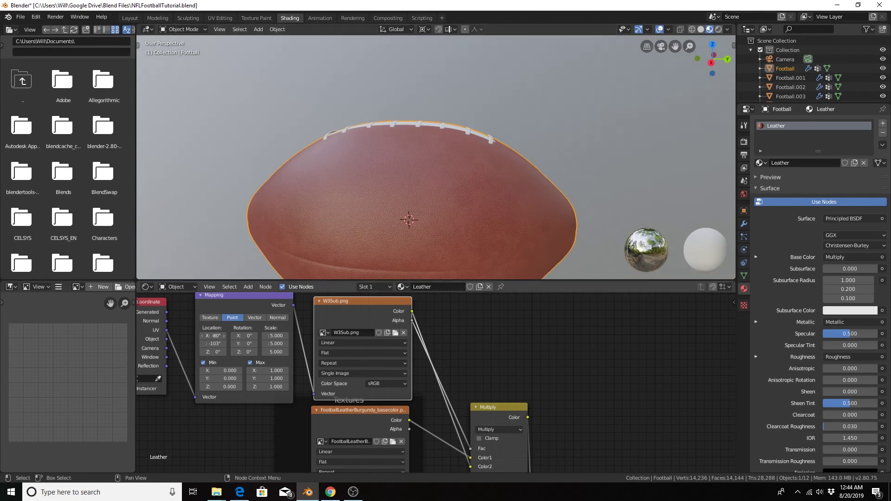
mouse_move(213, 336)
left_mouse_down()
mouse_move(250, 335)
mouse_move(195, 336)
mouse_move(227, 335)
mouse_move(201, 343)
mouse_move(221, 343)
left_mouse_up()
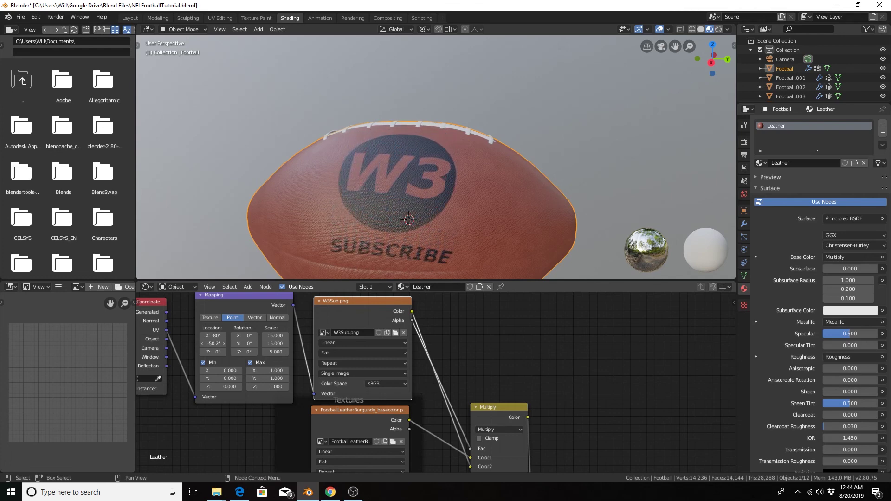
Step: Inspect the decal, toggle the Multiply node's Clamp on and off, and return to Layout
middle_click_drag(411, 215, 434, 208)
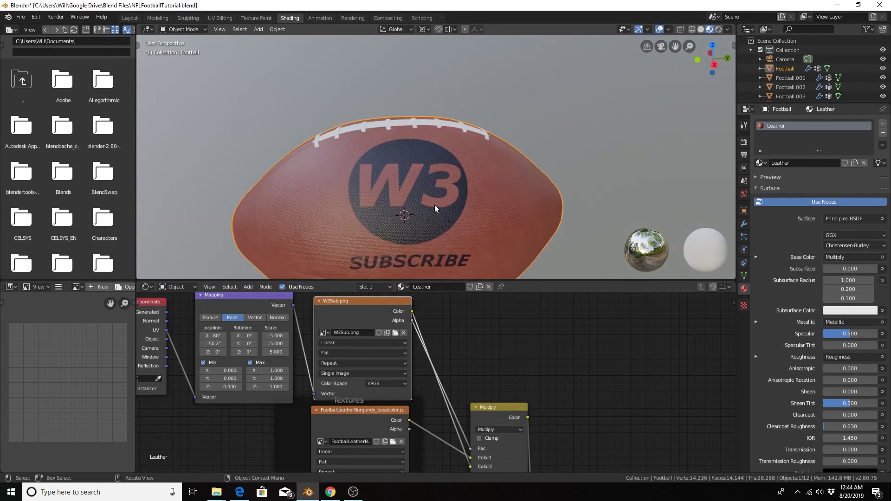
key("Home")
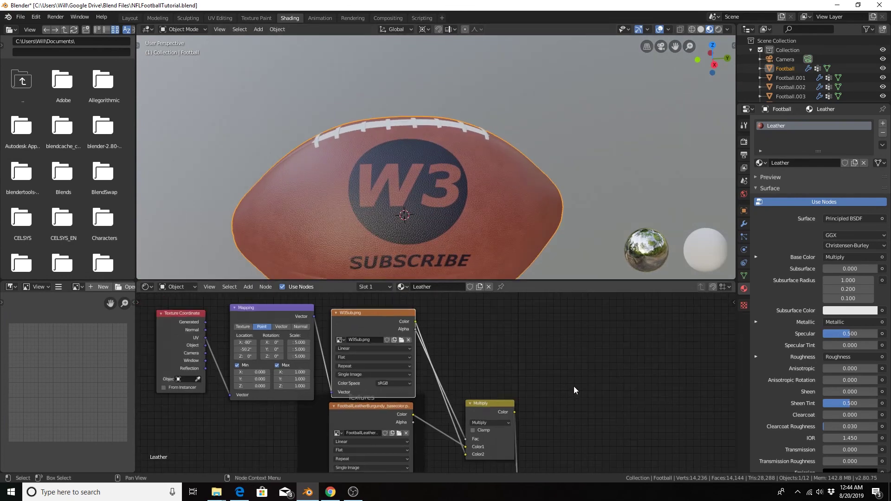
middle_click_drag(573, 390, 568, 352)
left_click(467, 393)
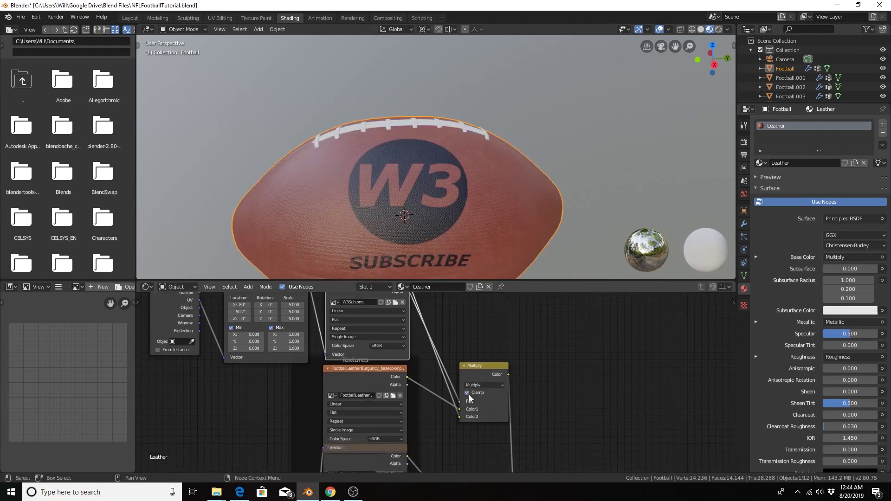
left_click(467, 393)
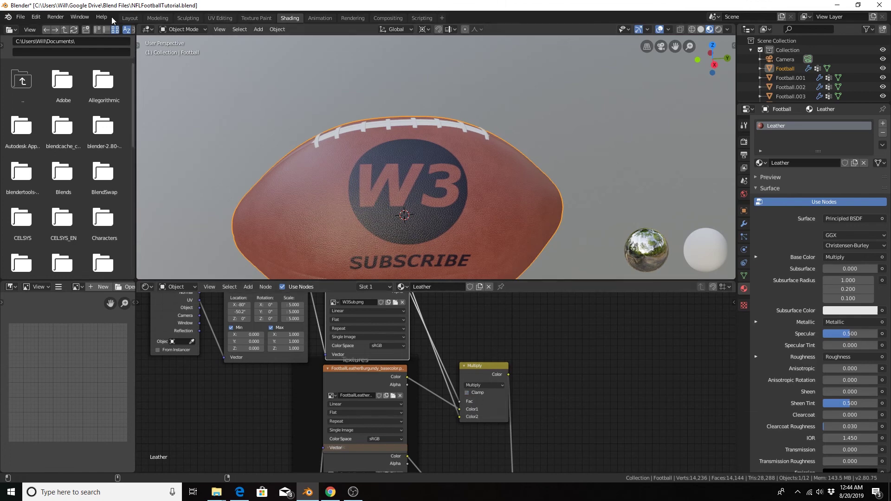
left_click(138, 20)
Step: Add a plane and move it down along Z to sit just under the football
scroll(381, 173, "down", 5)
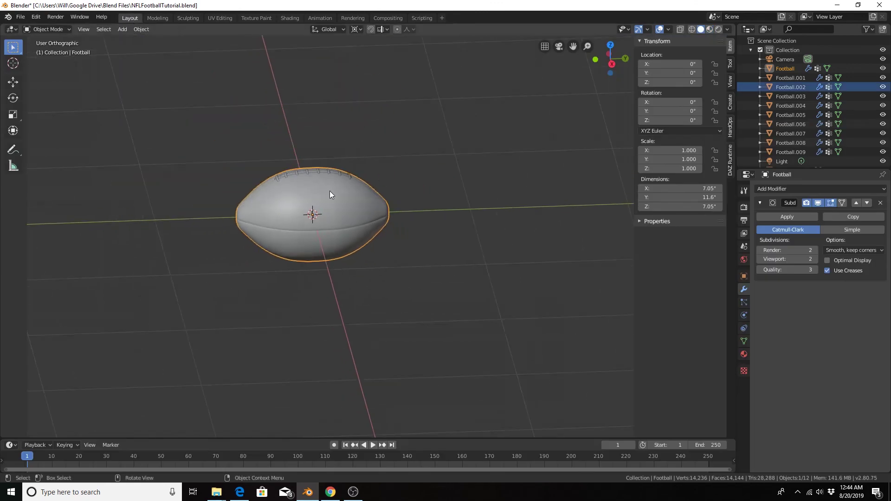
middle_click_drag(329, 191, 347, 174)
key("shift+a")
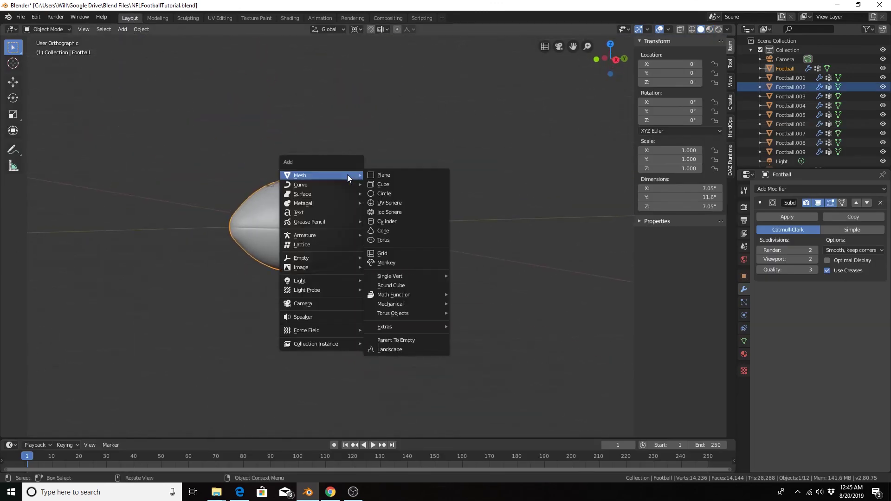
left_click(380, 177)
key("g")
key("z")
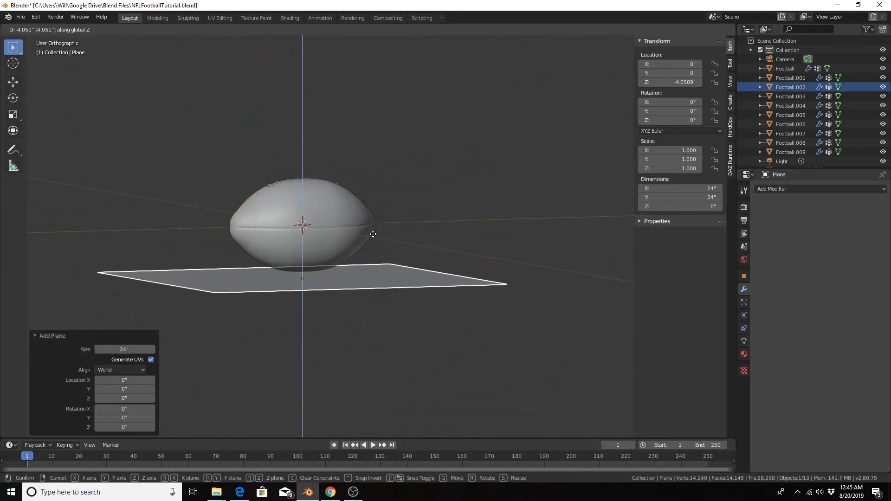
left_click(373, 233)
key("KP_3")
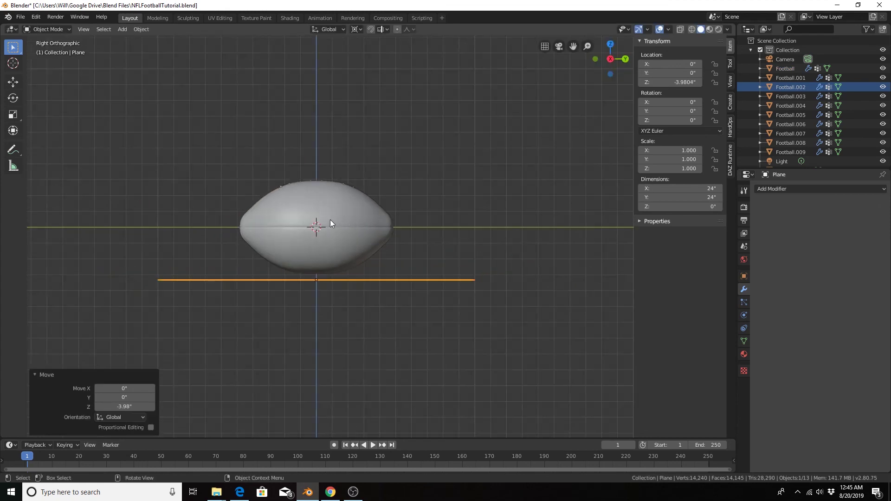
key("g")
key("z")
left_click(330, 215)
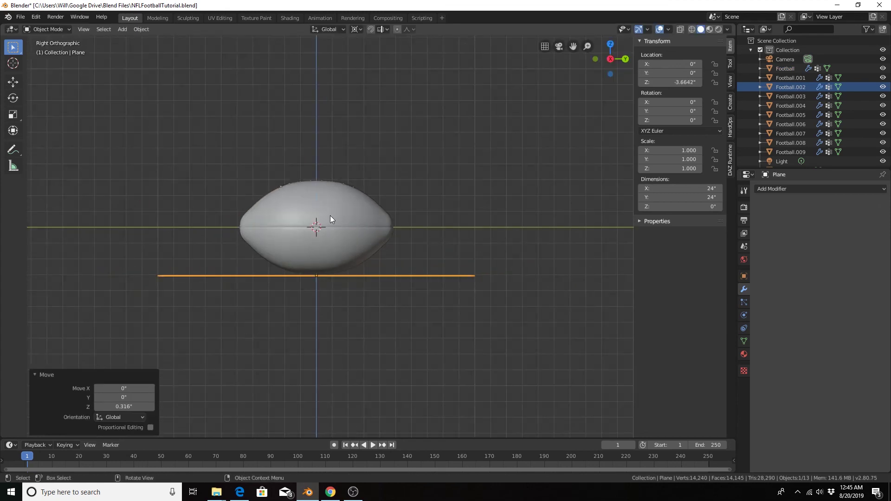
Step: Give the plane the Lace material and scale it up eight times
left_click(744, 354)
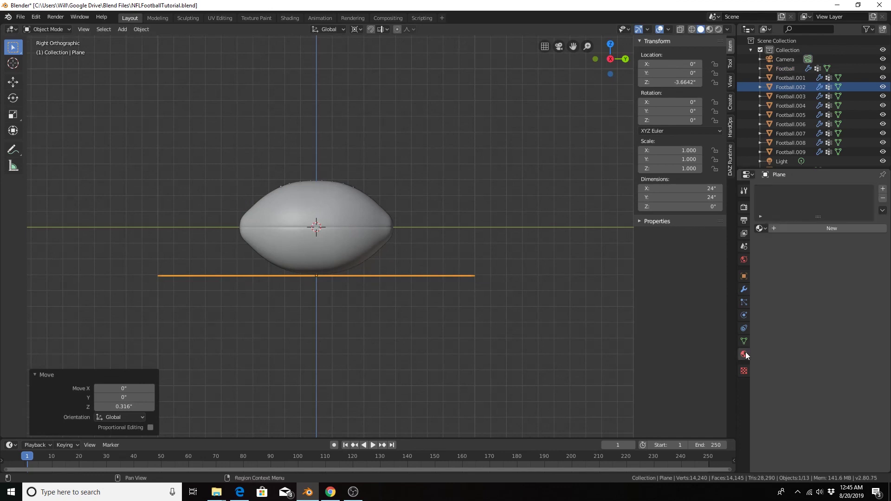
left_click(762, 230)
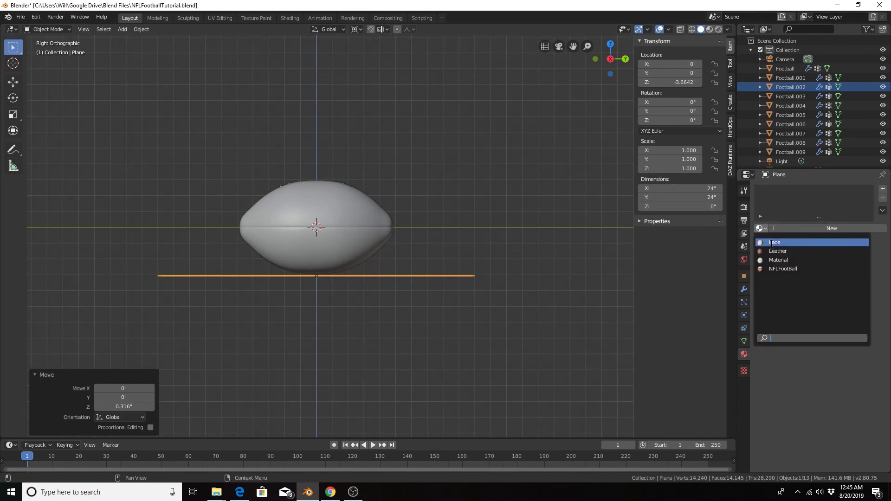
left_click(771, 240)
middle_click_drag(328, 273, 360, 280)
key("s")
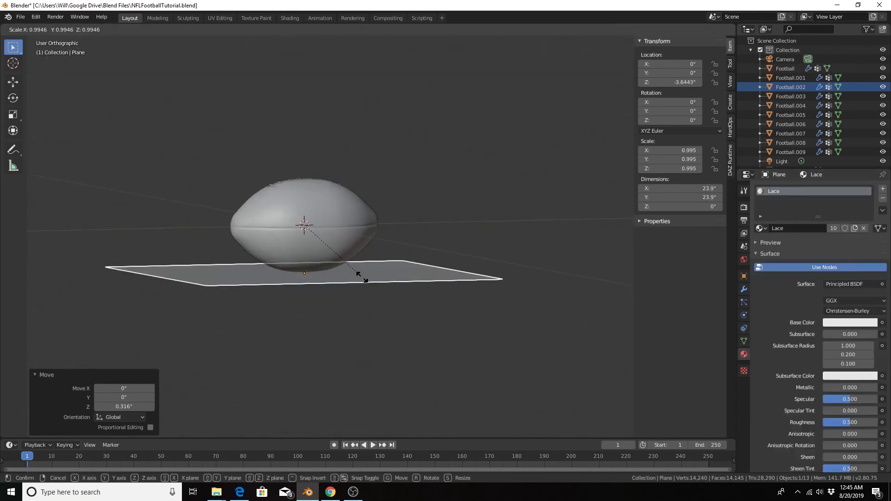
key("5")
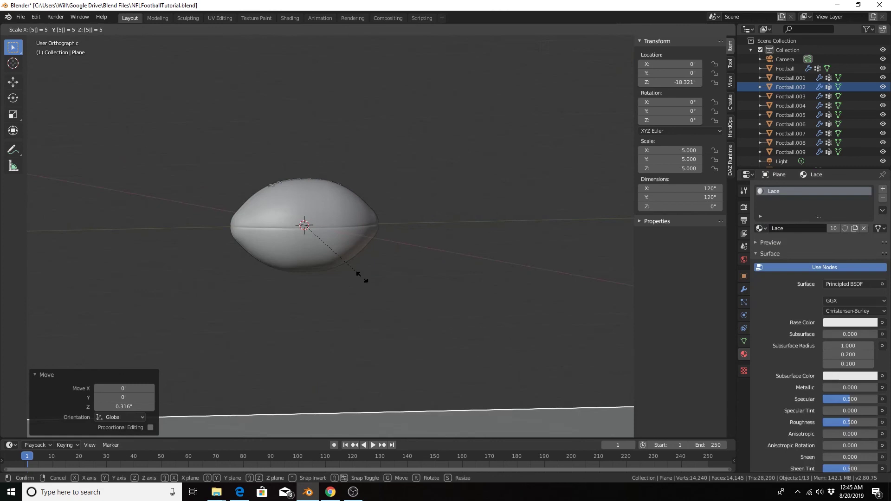
key("Escape")
left_click(355, 30)
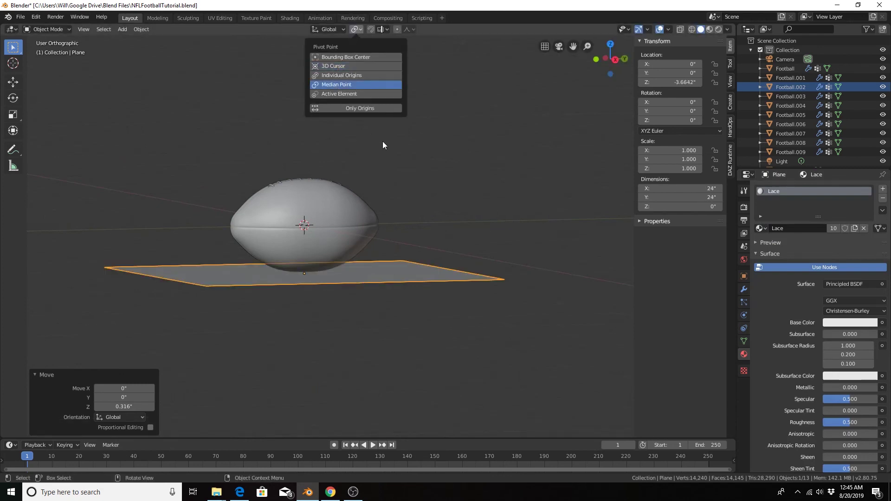
type("s")
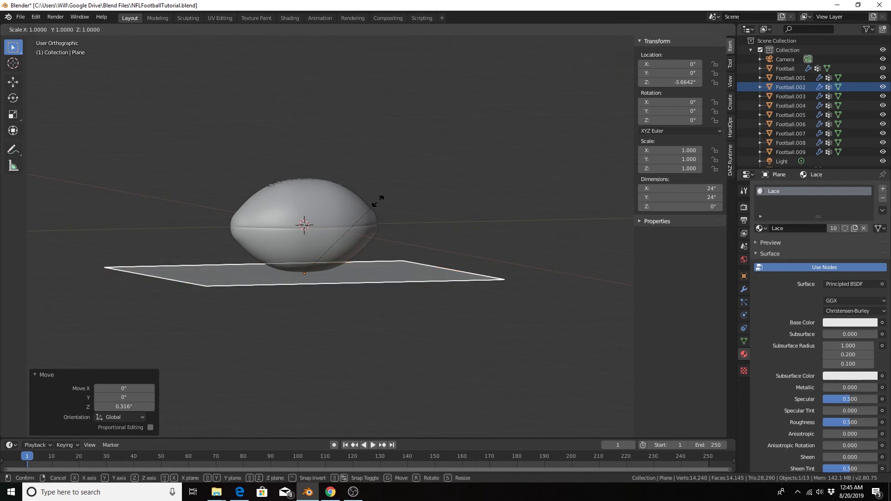
type("8")
key("Return")
scroll(371, 193, "down", 5)
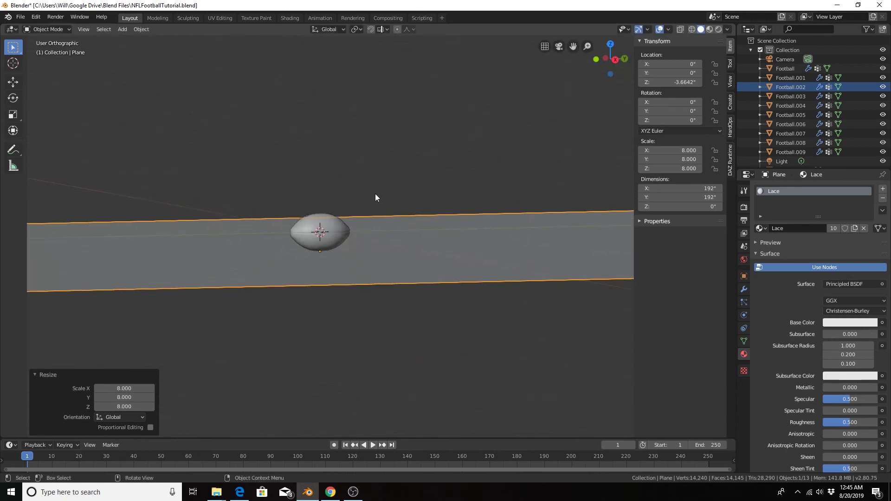
middle_click_drag(375, 197, 243, 266)
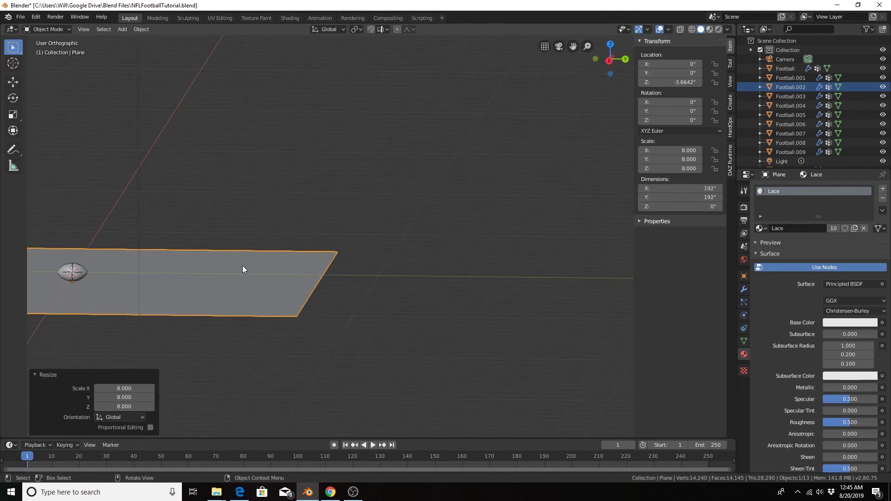
Step: Extrude the plane's far edge upward in four curved segments to form the backdrop, then exit Edit Mode
key("Tab")
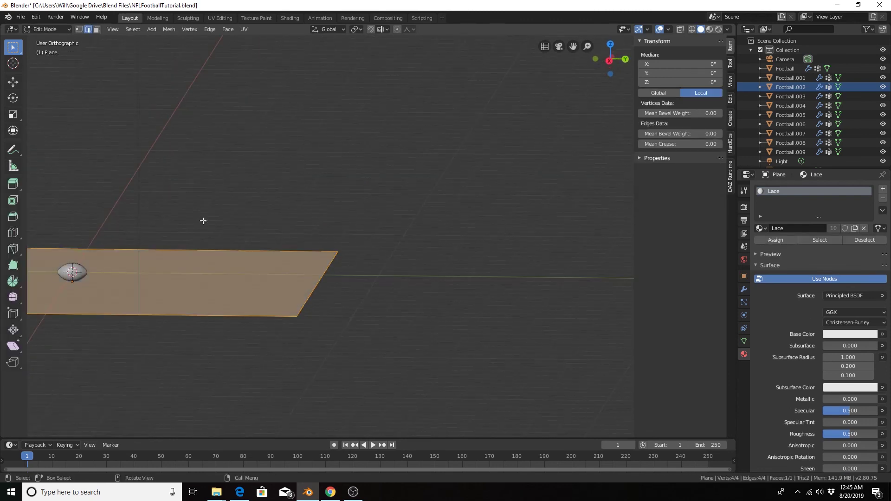
left_click(314, 292)
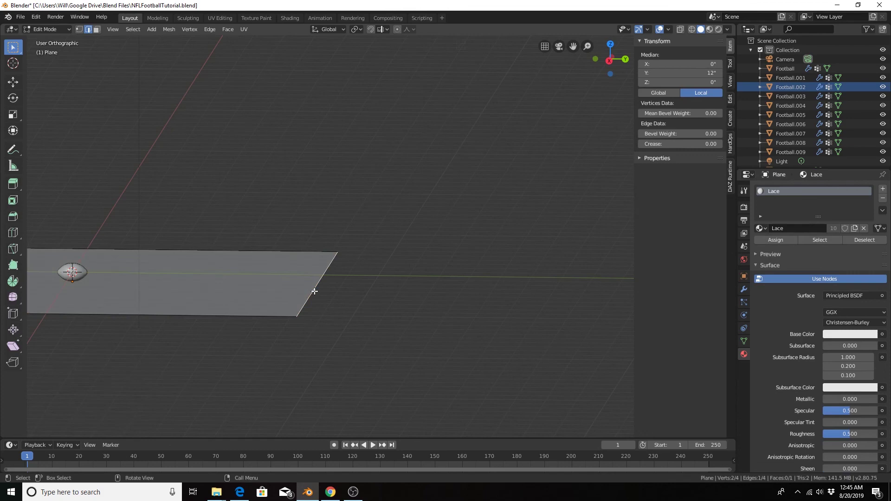
key("KP_3")
key("e")
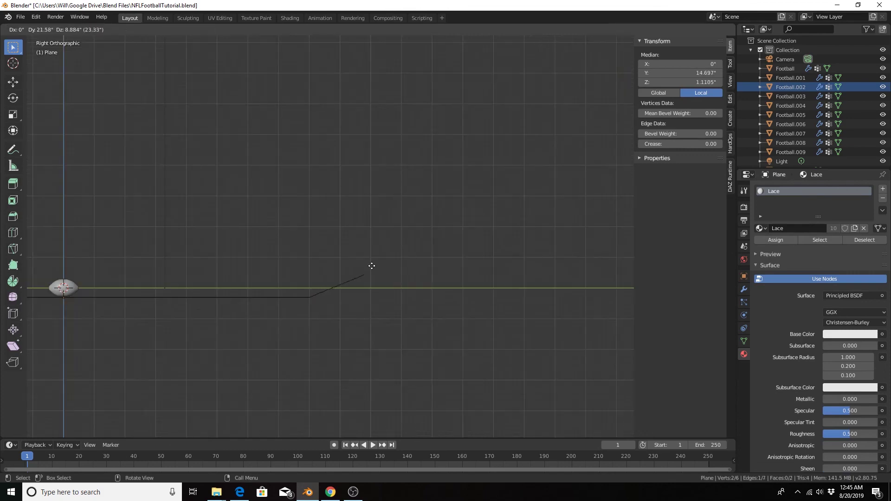
left_click(385, 250)
key("e")
left_click(481, 174)
key("e")
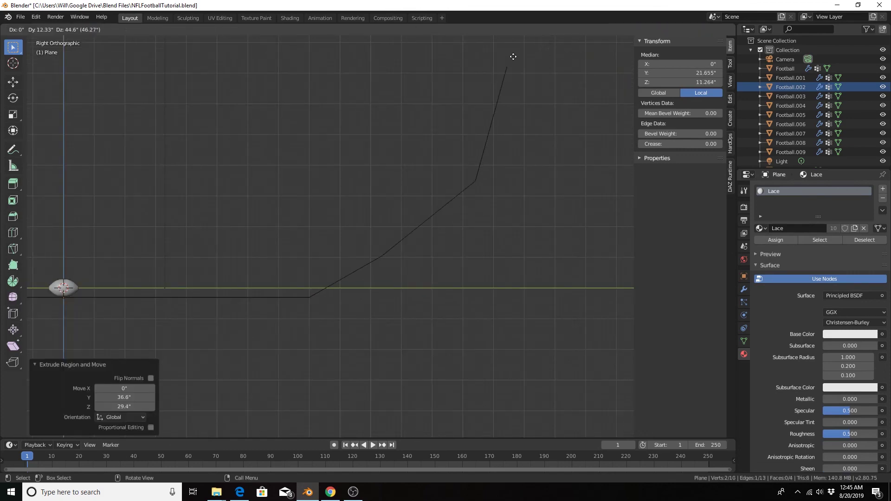
left_click(513, 54)
key("e")
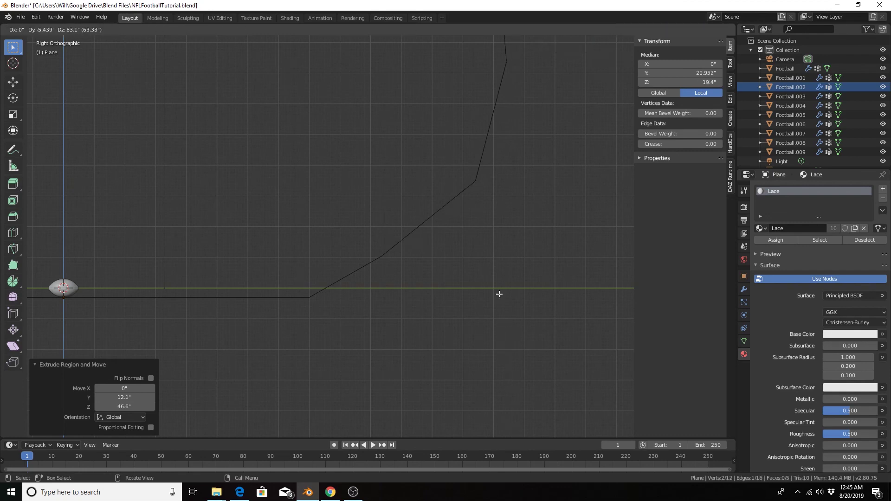
left_click(499, 294)
middle_click_drag(328, 278, 332, 304)
key("Tab")
Step: Widen the backdrop by scaling it along the X axis
key("s")
key("x")
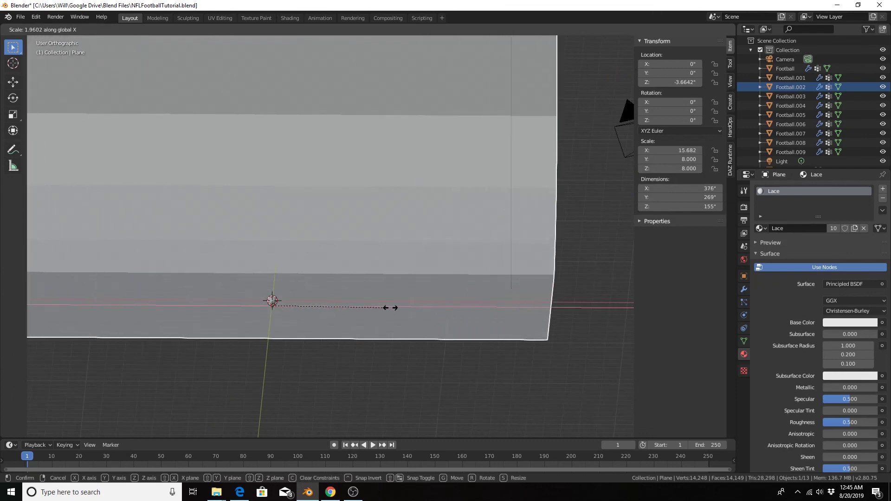
left_click(398, 308)
Step: Move the point light down to hang just above the floor centre
scroll(417, 284, "down", 3)
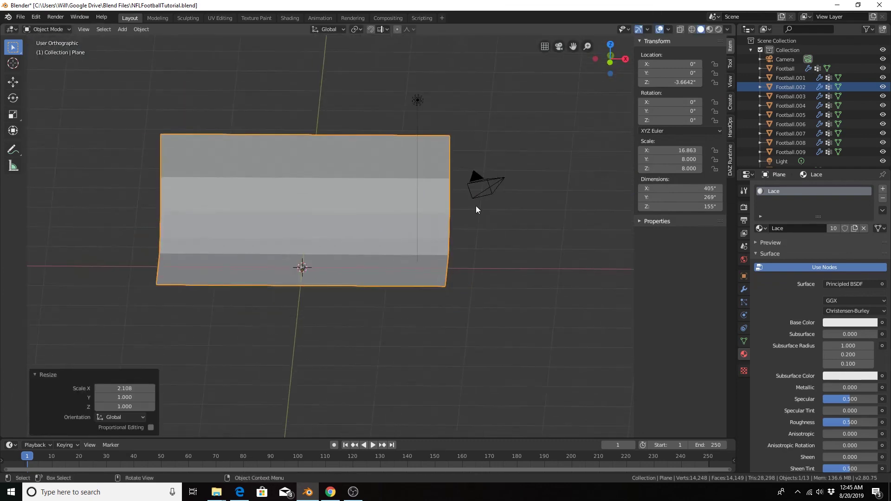
left_click(419, 101)
key("g")
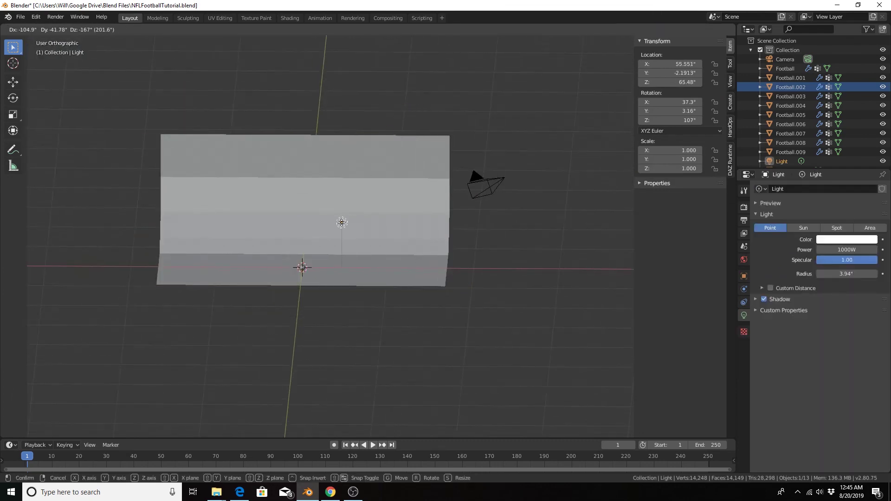
left_click(315, 250)
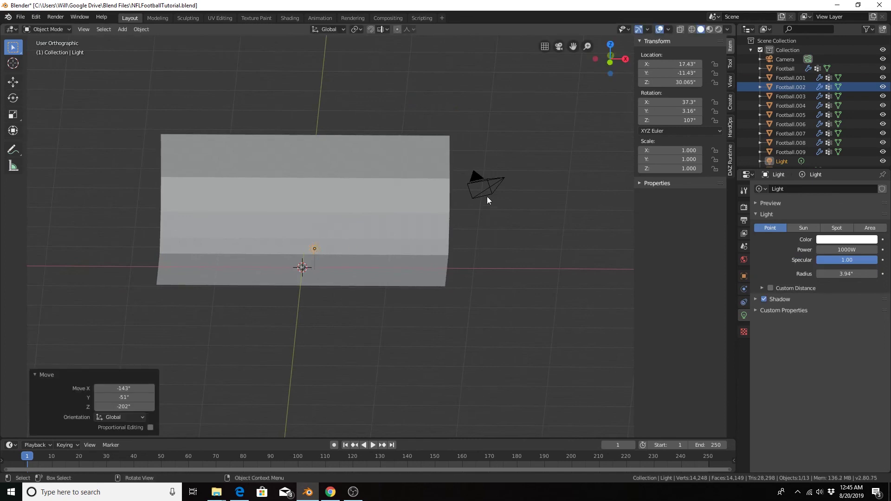
scroll(302, 279, "up", 5)
scroll(303, 277, "down", 2)
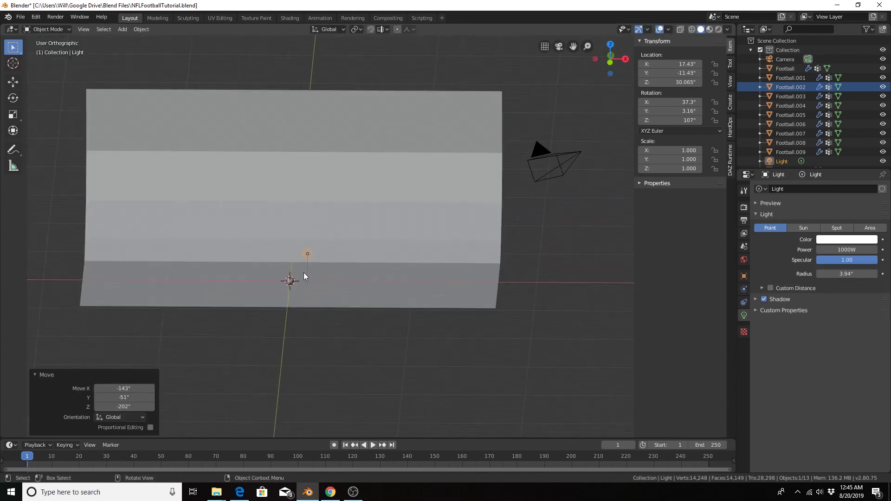
Step: Look through the camera, enable Lock Camera to View, and frame the shot around the football
key("KP_0")
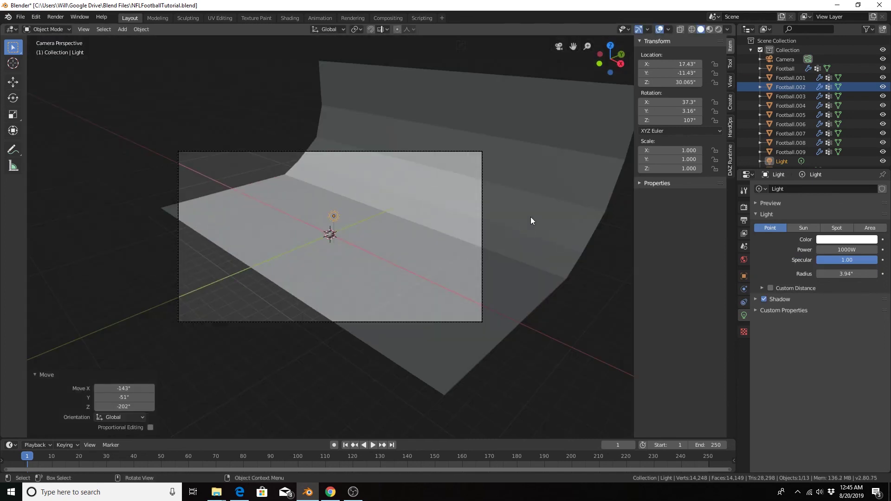
left_click(729, 84)
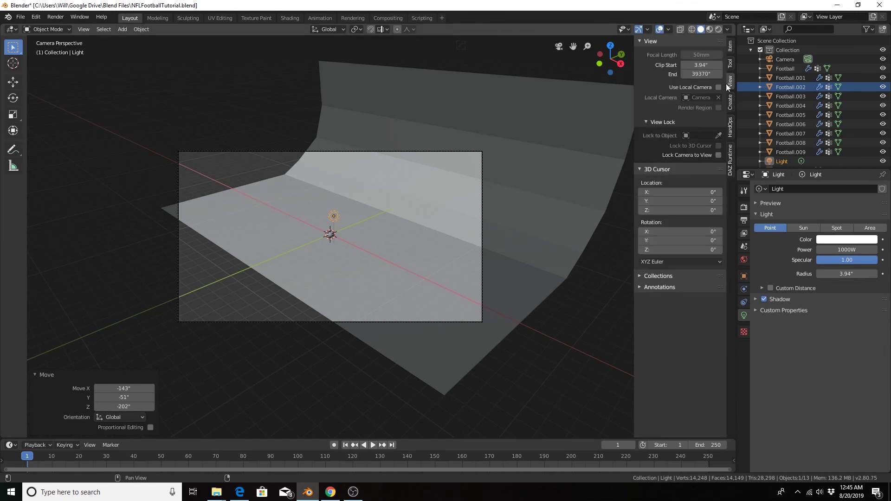
left_click(718, 155)
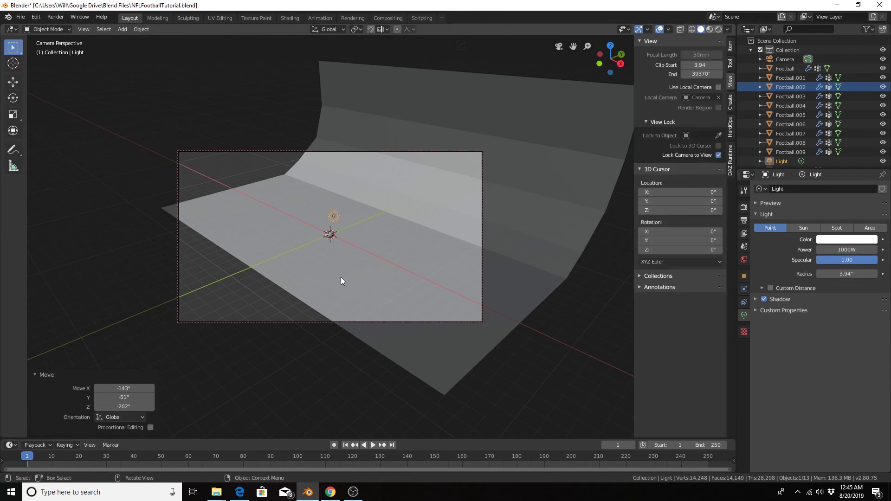
scroll(340, 277, "up", 6)
scroll(340, 277, "down", 3)
mouse_move(341, 277)
middle_mouse_down()
mouse_move(332, 272)
mouse_move(345, 291)
middle_mouse_up()
scroll(345, 290, "up", 2)
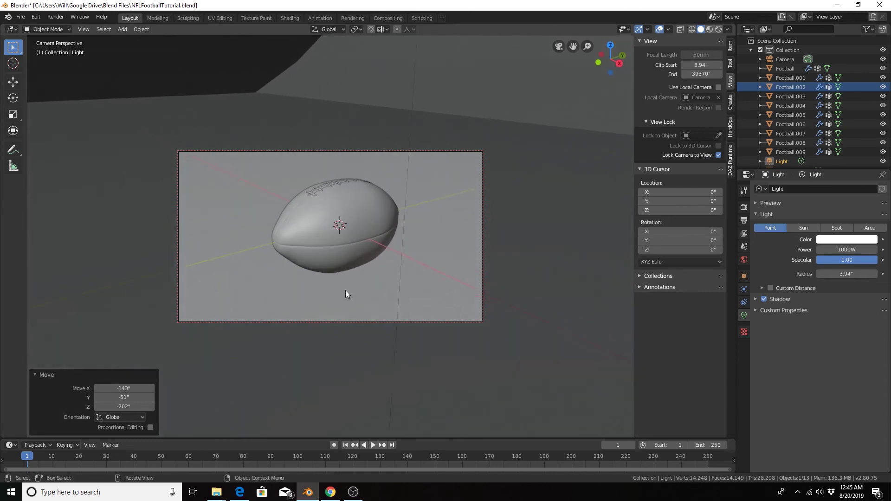
scroll(345, 290, "up", 2)
scroll(345, 290, "down", 2)
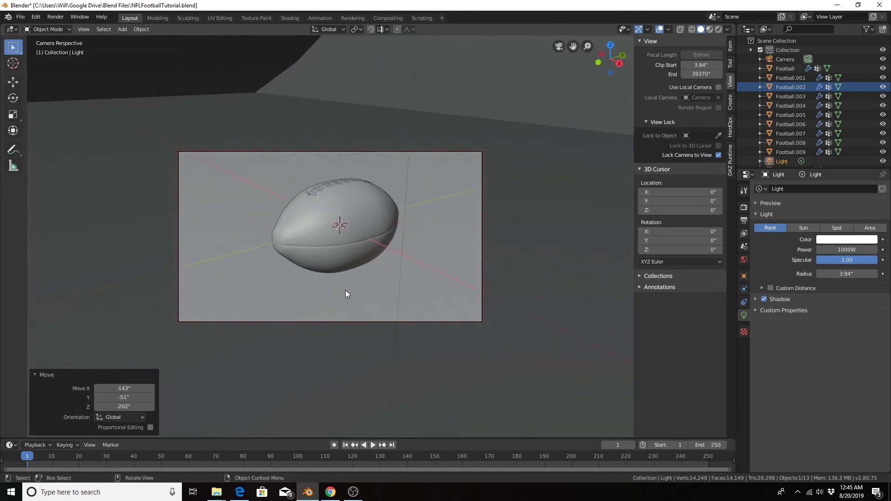
Step: Preview in Rendered shading, switch to Material Preview, and select the backdrop plane
left_click(719, 30)
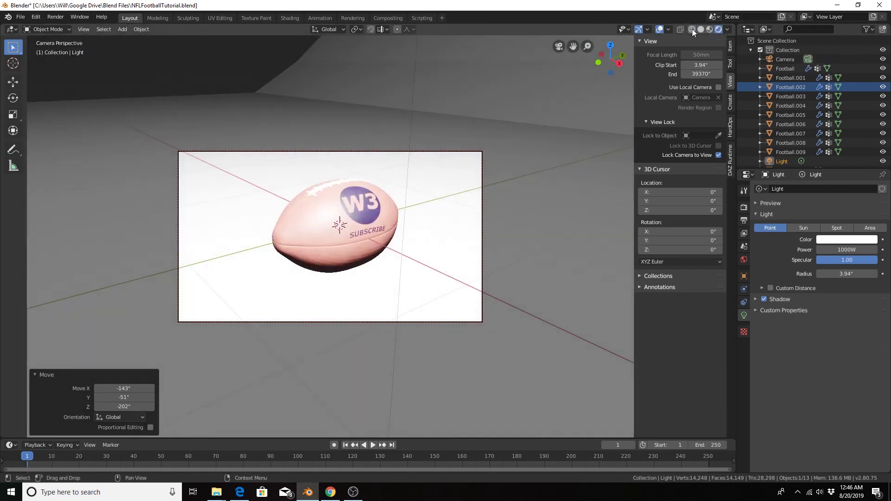
left_click(710, 29)
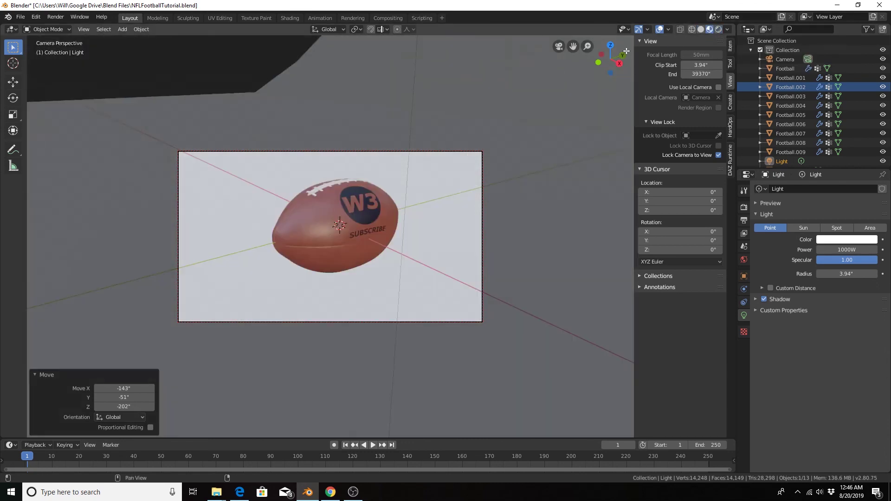
left_click(414, 75)
scroll(789, 111, "down", 3)
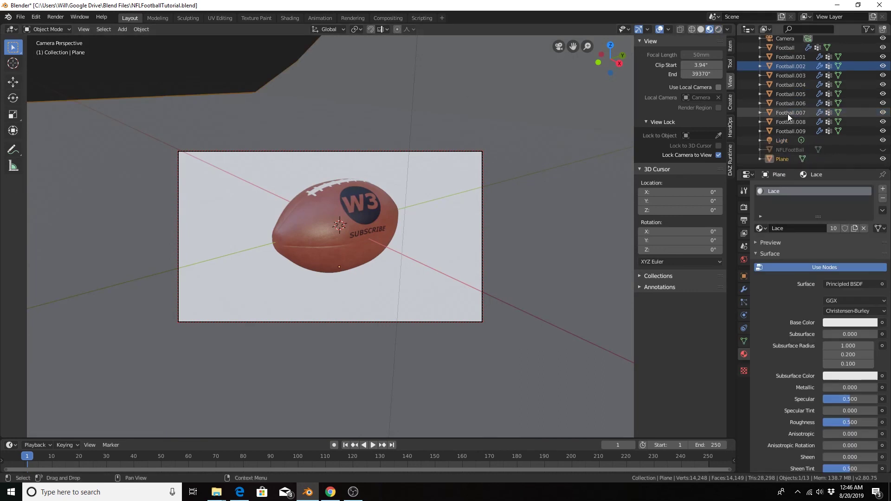
Step: Set the point light to 200W, lower its power after checking Rendered shading, and render with F12
left_click(766, 139)
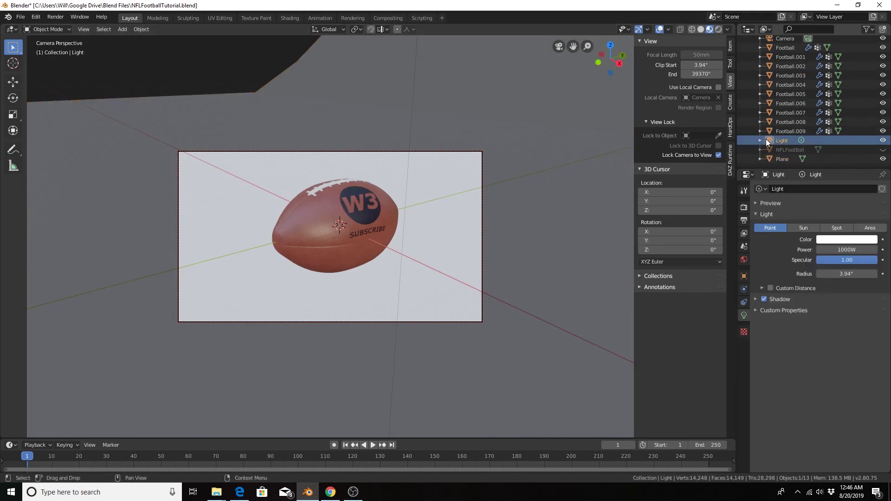
left_click(853, 252)
type("200")
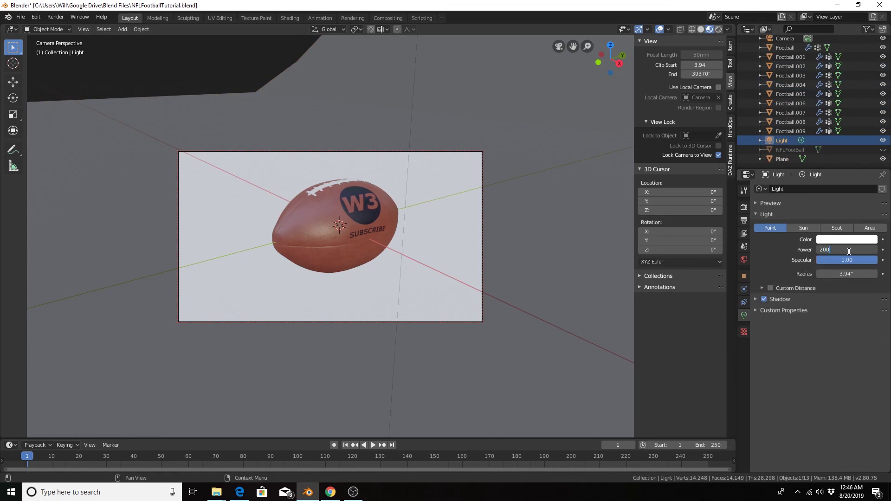
key("Return")
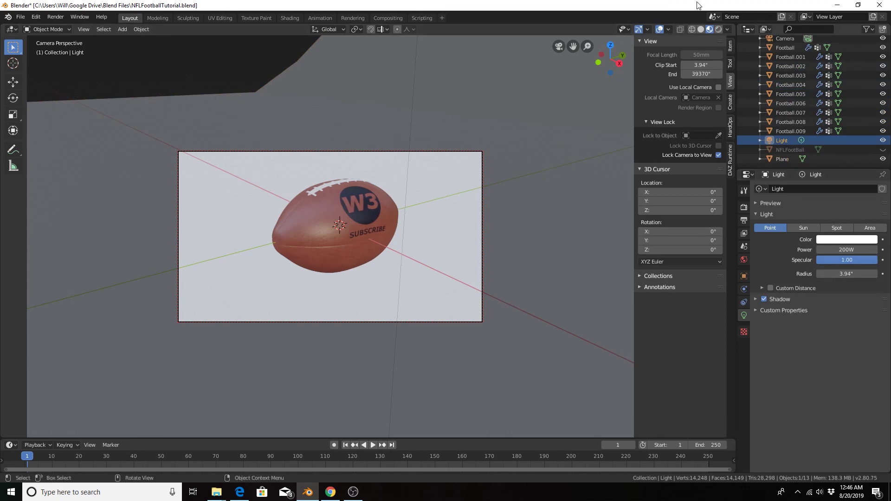
left_click(718, 30)
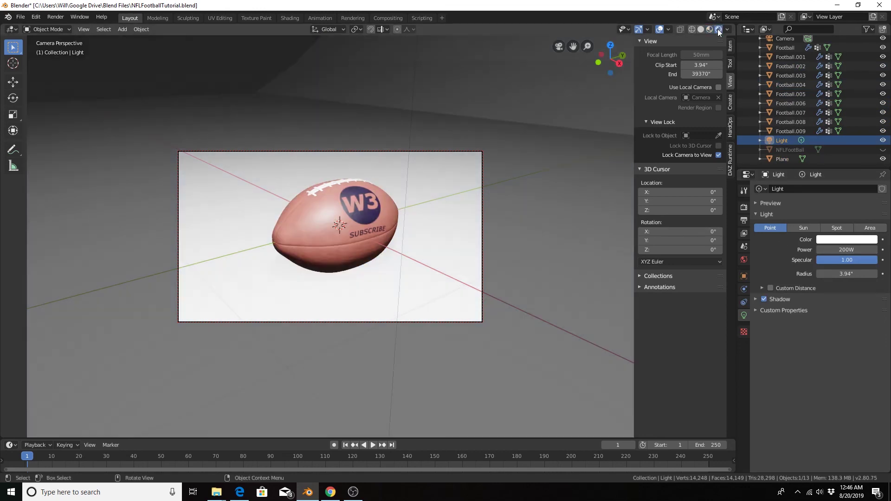
left_click(845, 250)
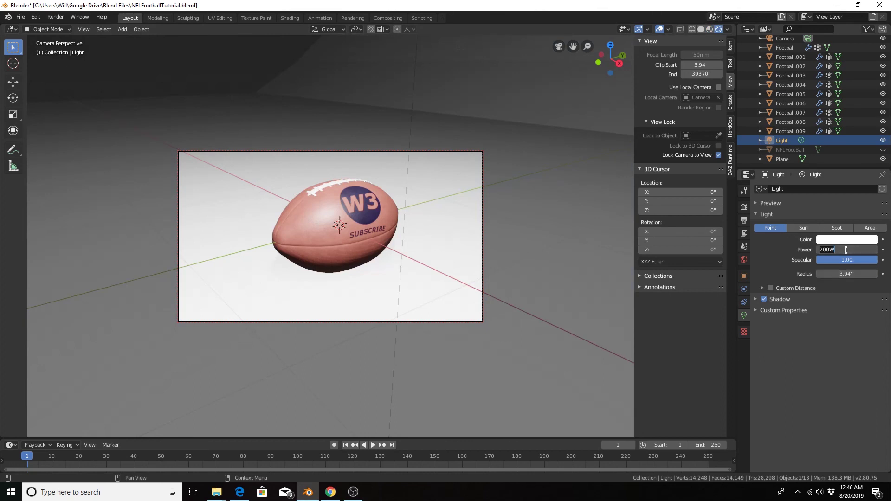
type("100")
key("Return")
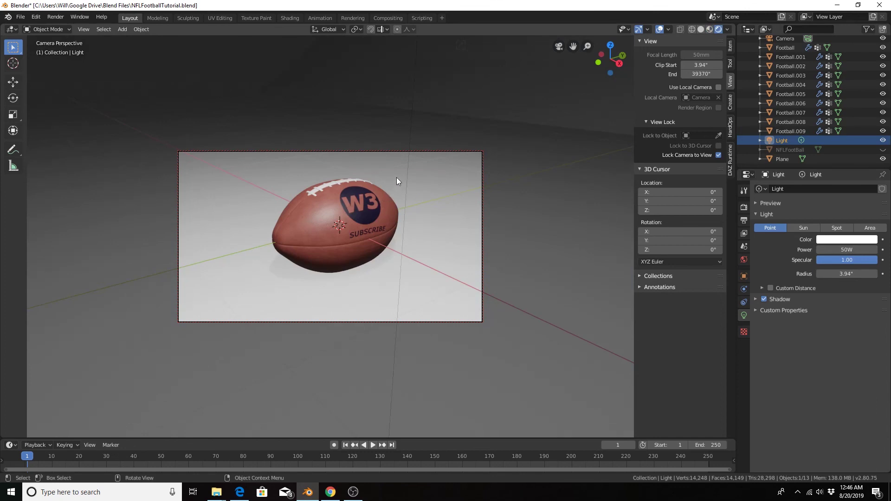
key("F12")
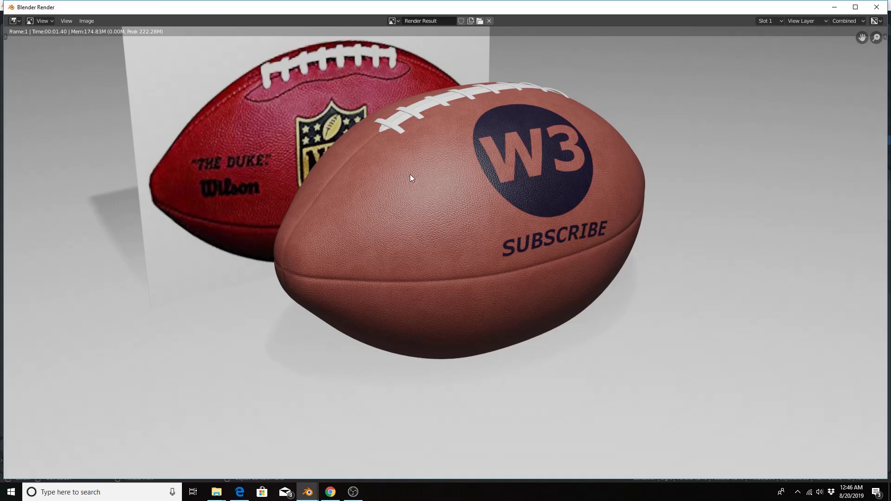
Step: Close the render, delete the NFLFootBall object from the outliner, and render again with F12
key("Escape")
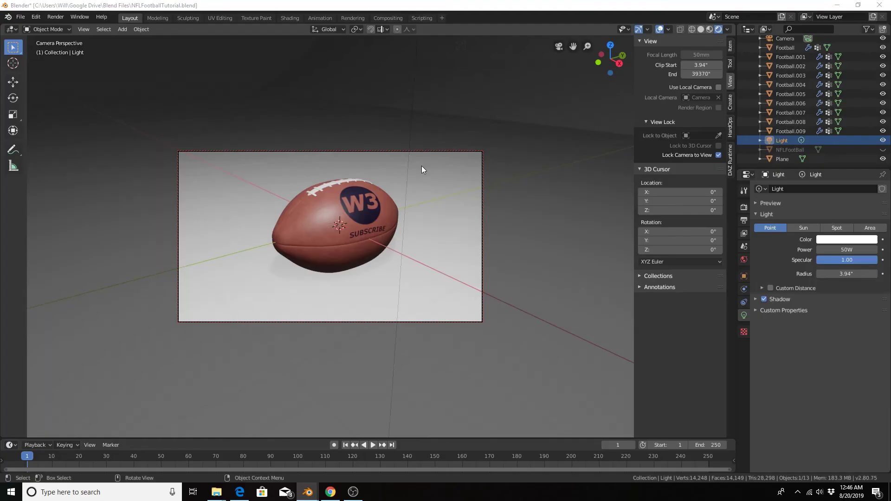
left_click(765, 148)
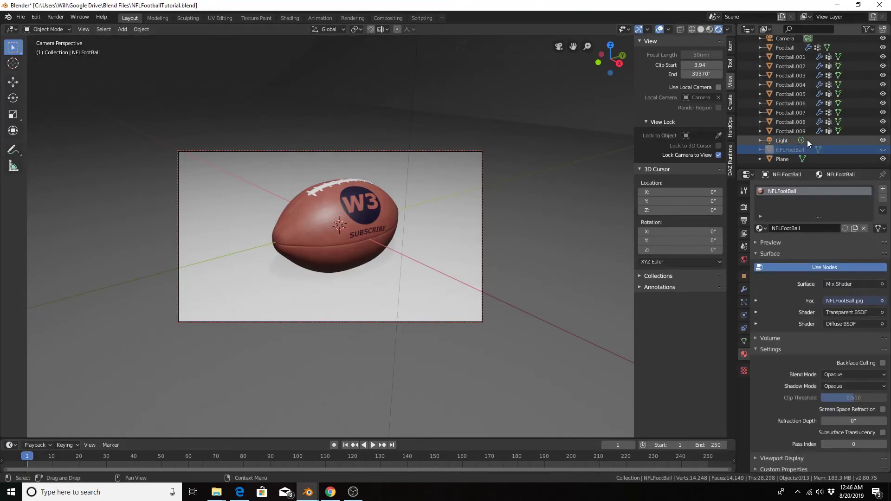
right_click(765, 150)
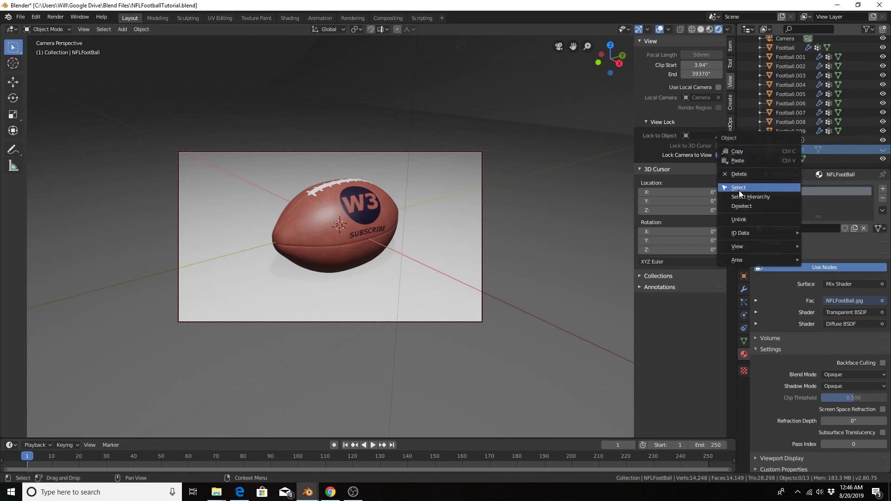
left_click(742, 174)
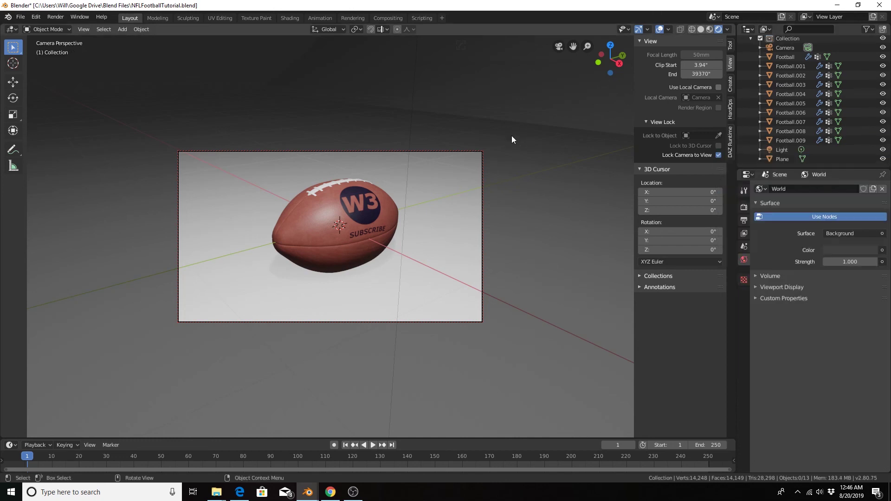
key("F12")
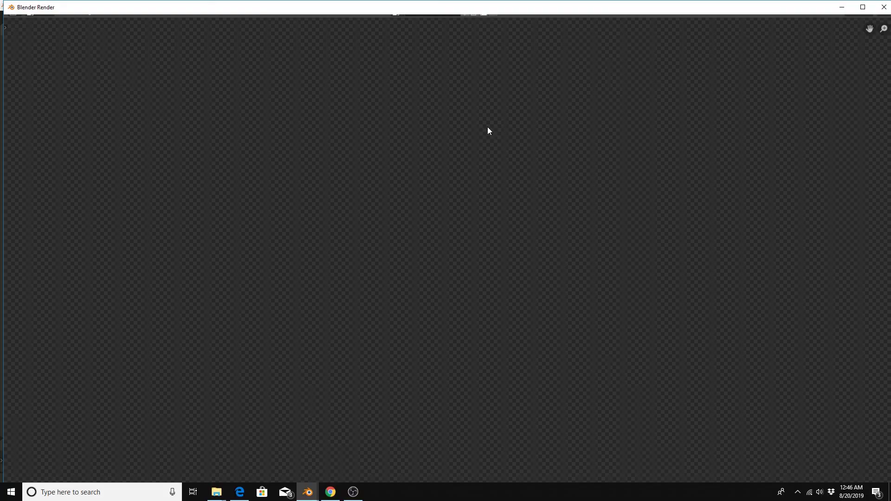